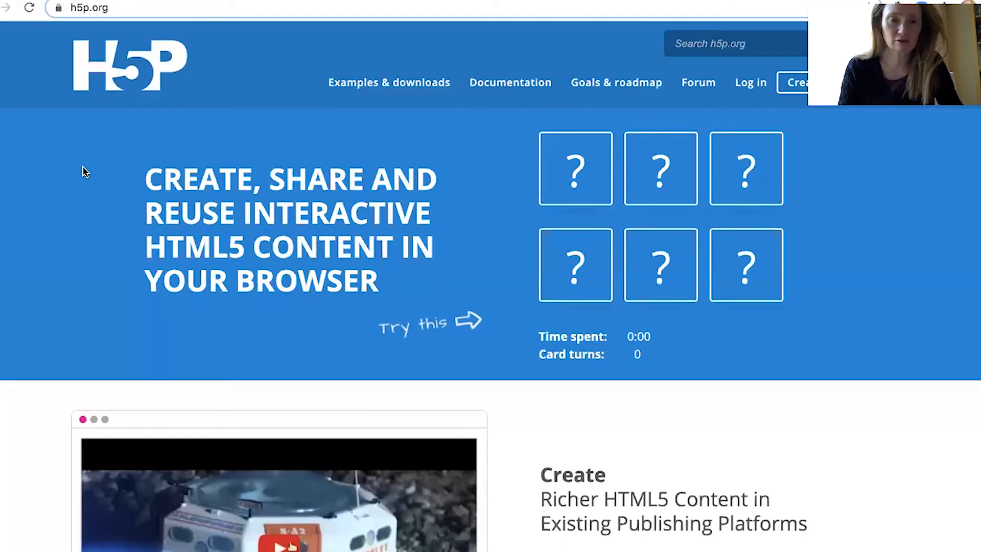
Look through the H5P homepage, from the introduction and feature descriptions down to the H5P Integrations and Getting started sections.
scroll(60, 189, down, 1)
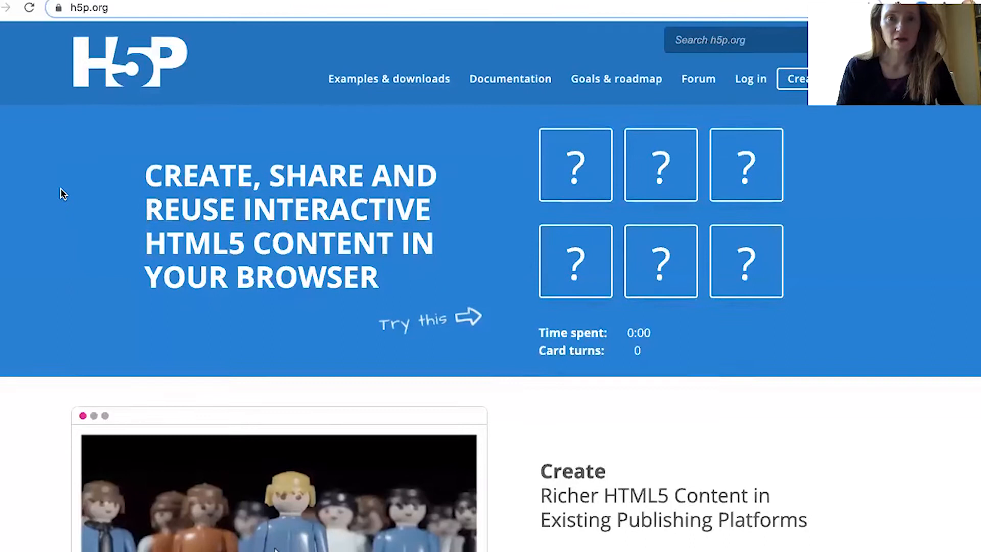
scroll(61, 189, down, 5)
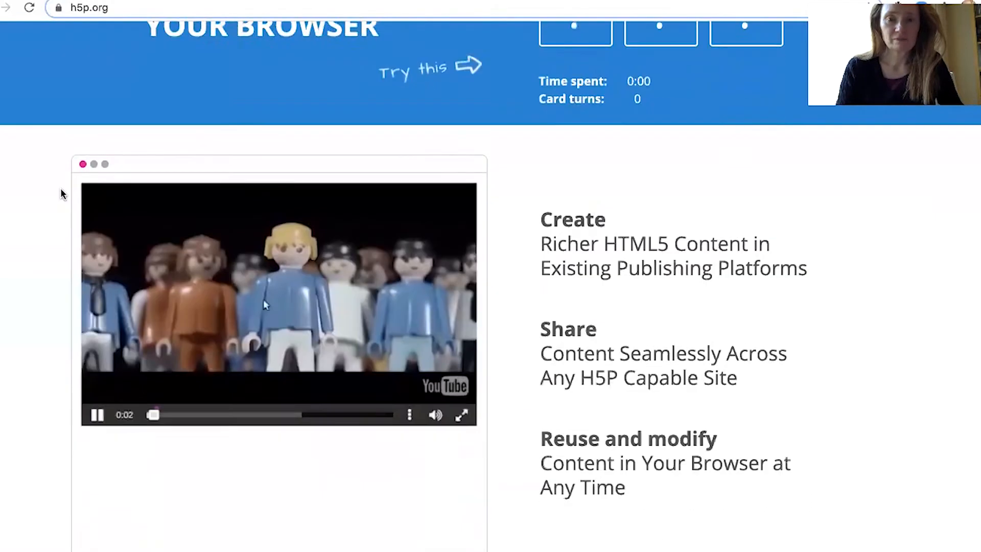
scroll(60, 189, down, 2)
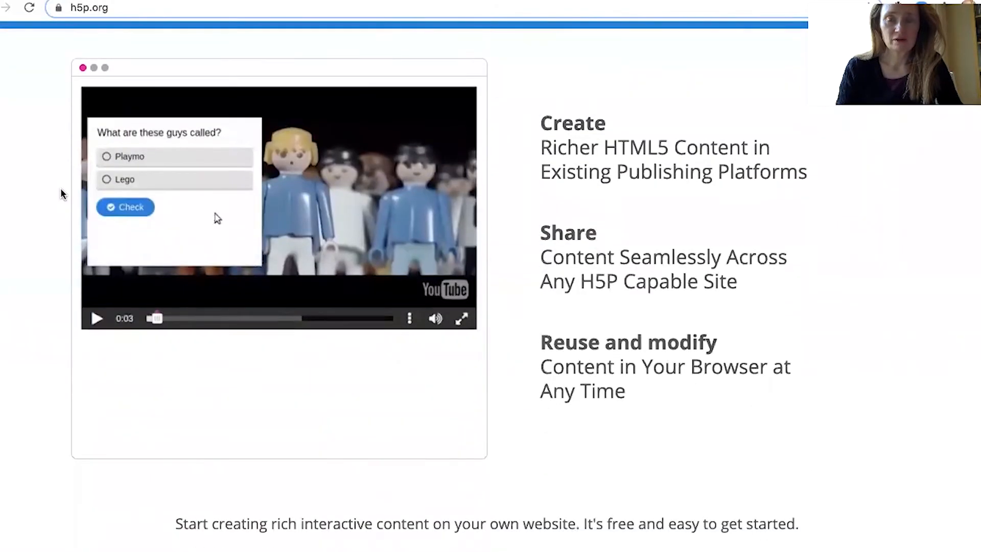
scroll(61, 191, down, 7)
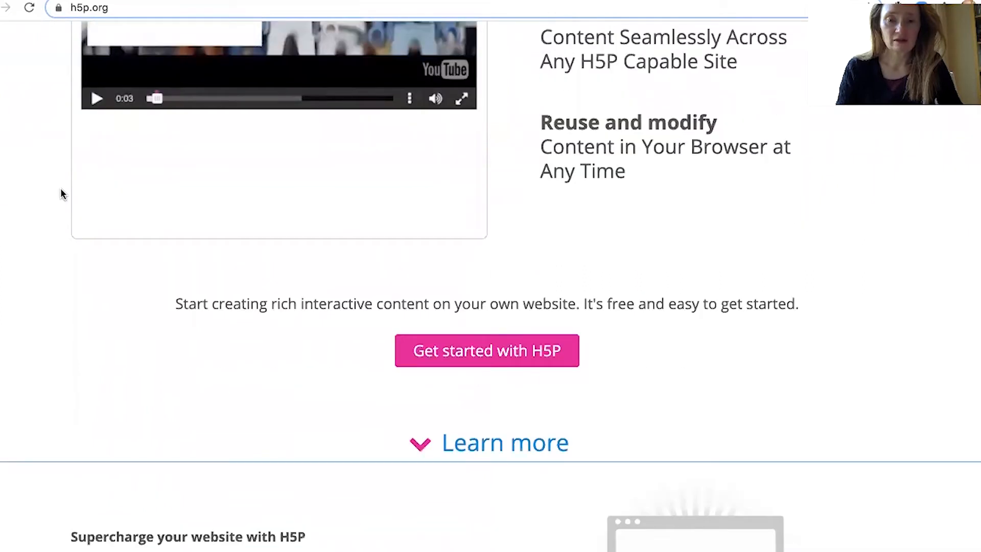
scroll(60, 189, down, 11)
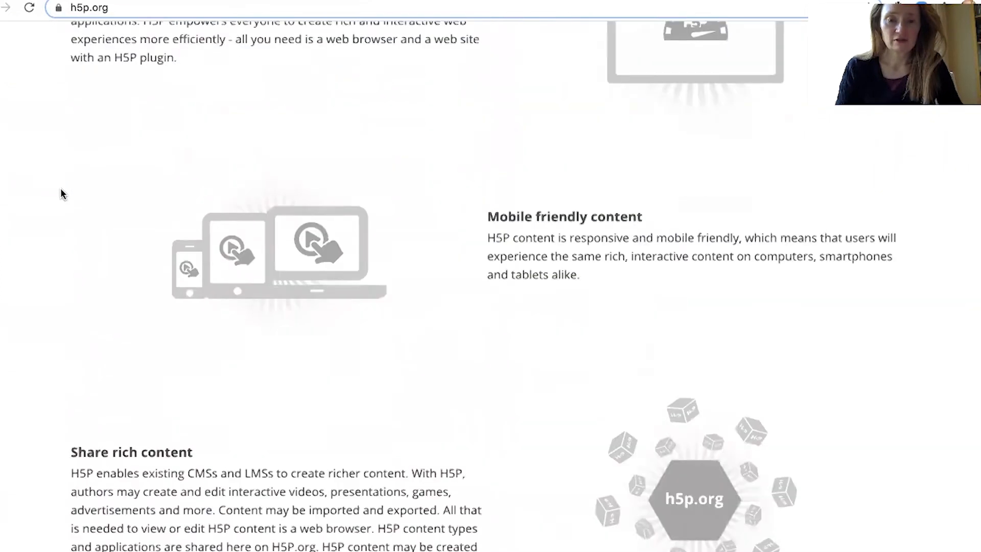
scroll(60, 193, down, 12)
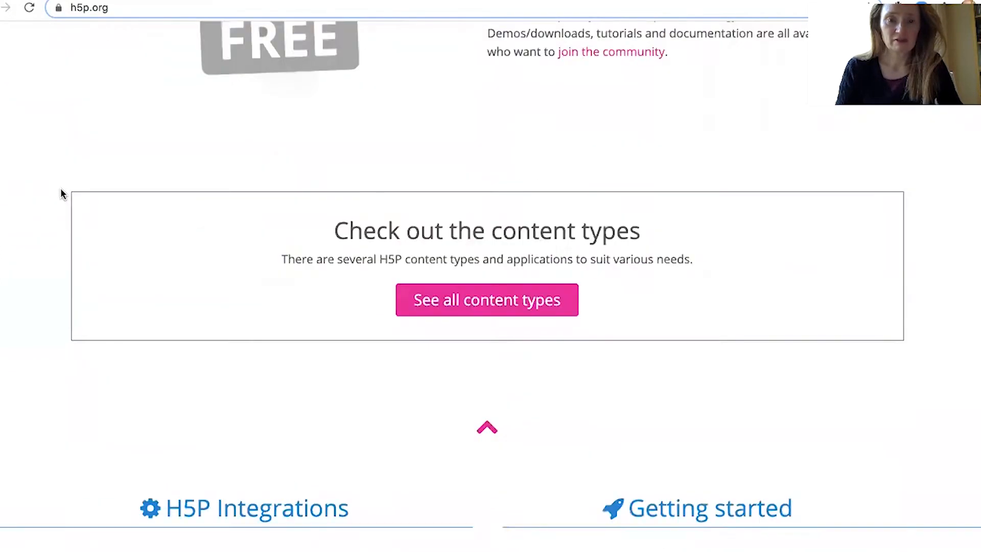
scroll(61, 193, down, 6)
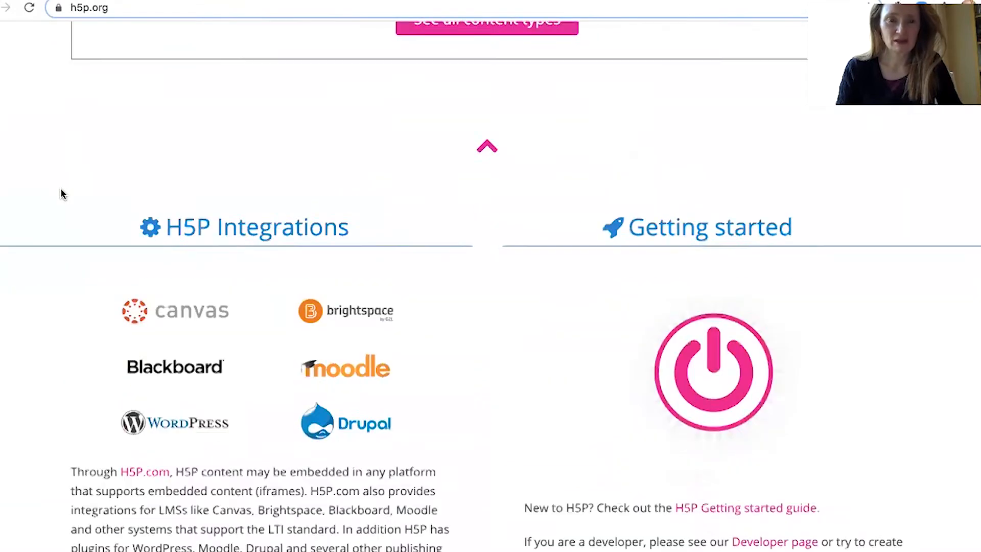
scroll(160, 223, down, 1)
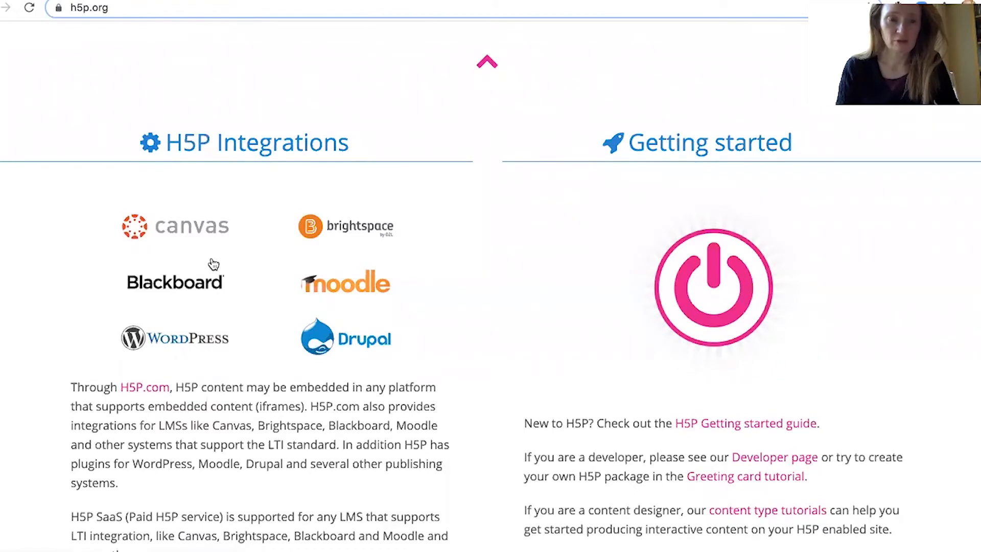
Open the site's Examples & downloads page.
scroll(213, 264, up, 4)
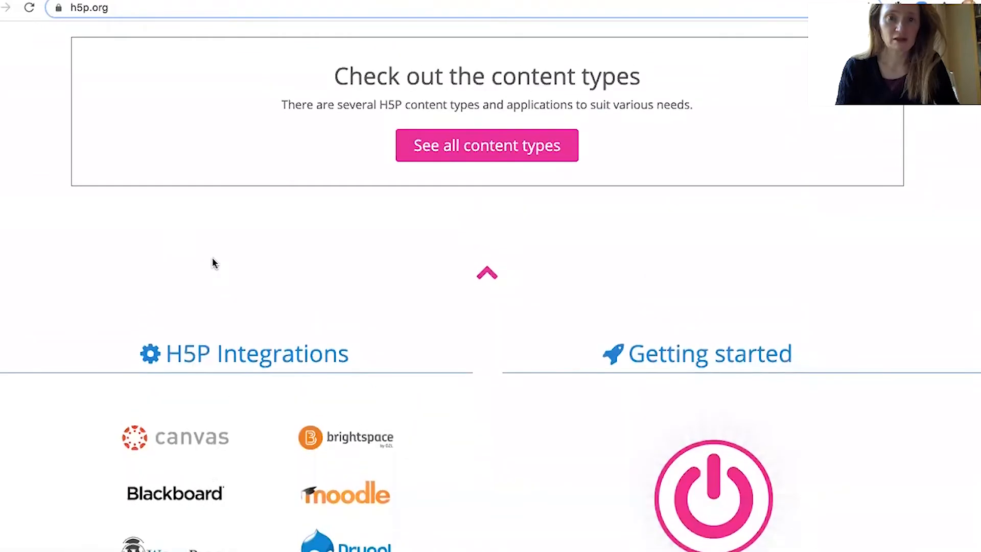
scroll(213, 263, up, 9)
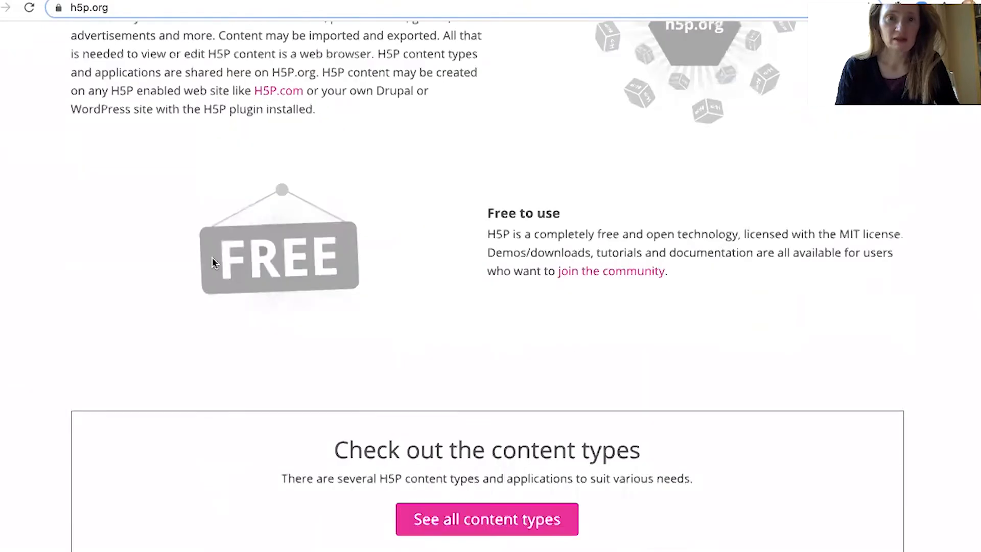
scroll(213, 262, up, 18)
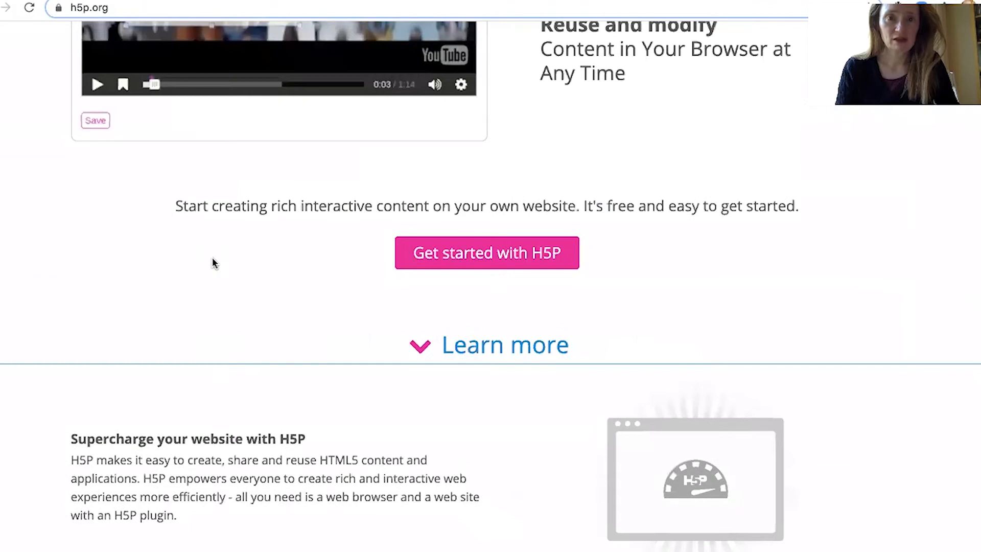
scroll(212, 260, up, 6)
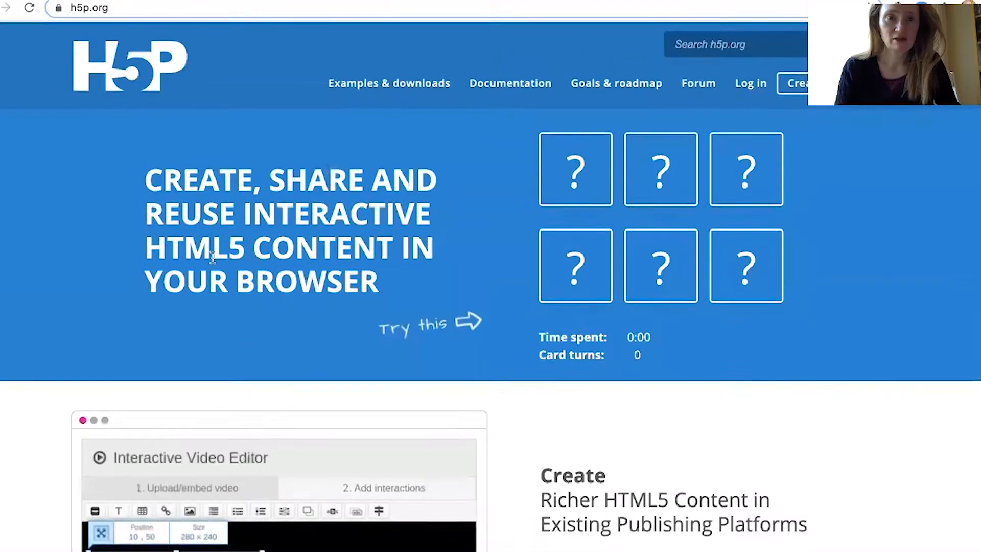
click(404, 96)
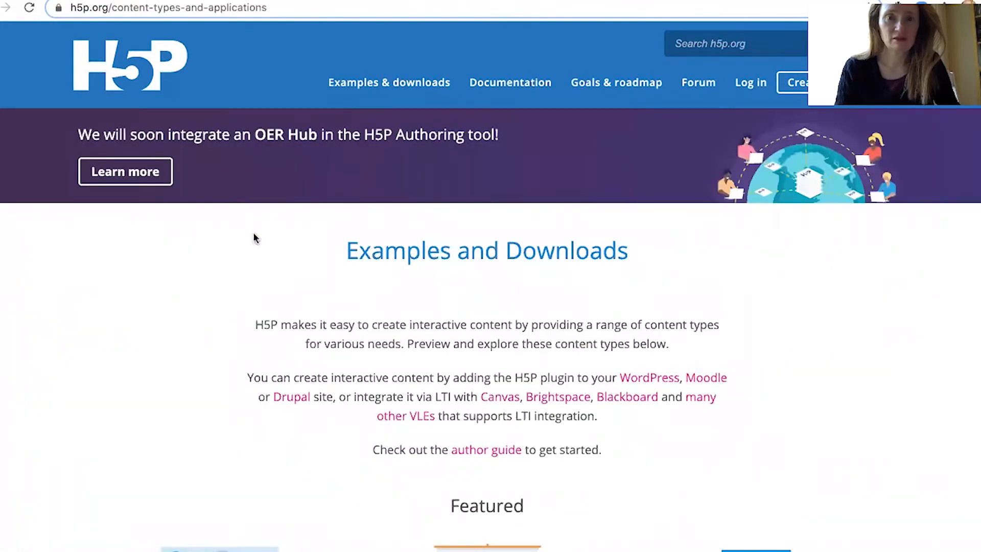
Examine the featured items and the full catalogue of content types, from Accordion through Virtual Tour (360) and Interactive Video.
scroll(234, 247, down, 3)
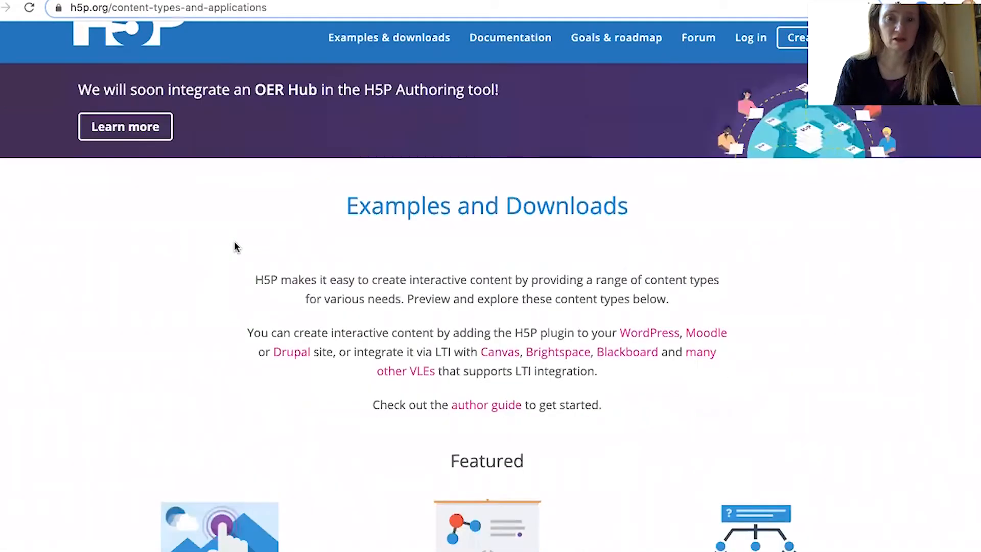
scroll(121, 344, down, 5)
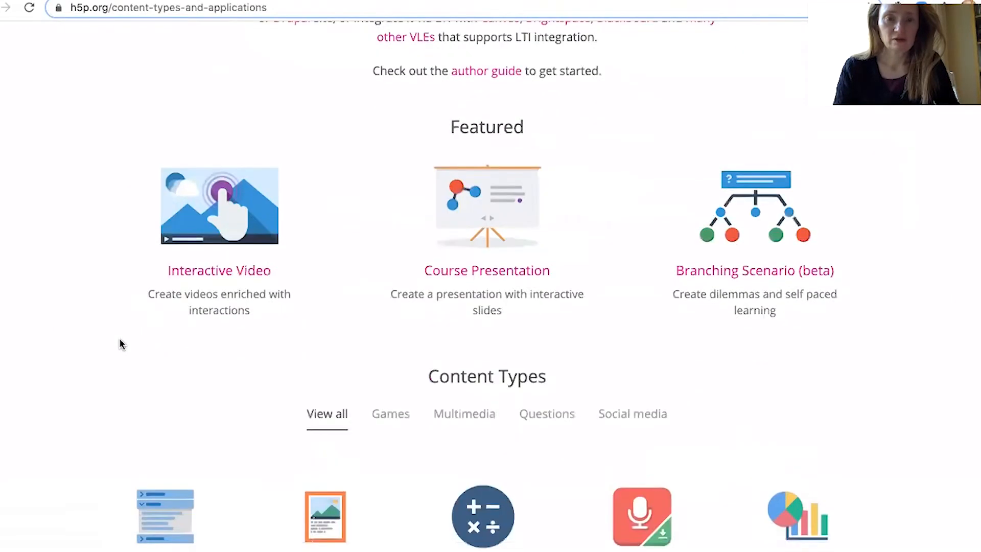
scroll(121, 344, down, 3)
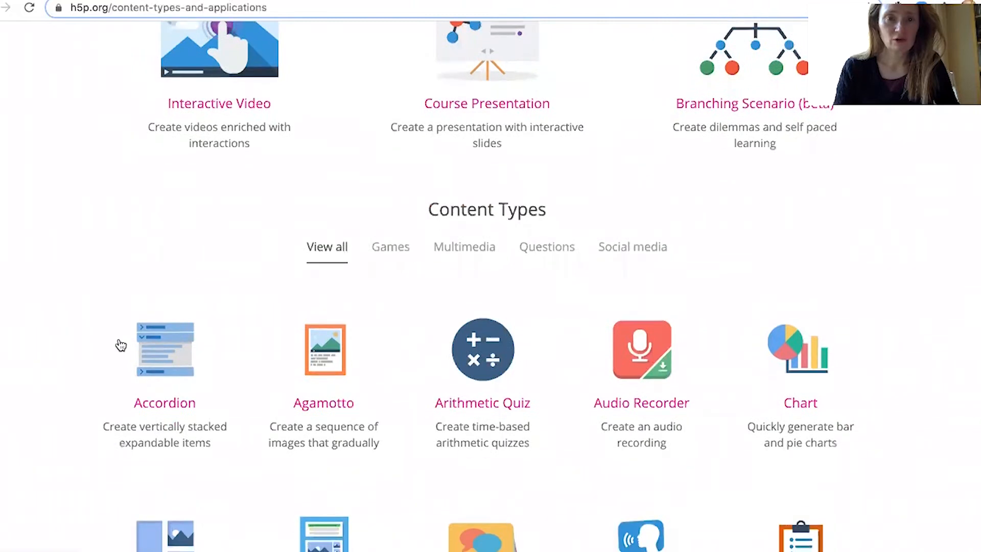
scroll(121, 344, down, 1)
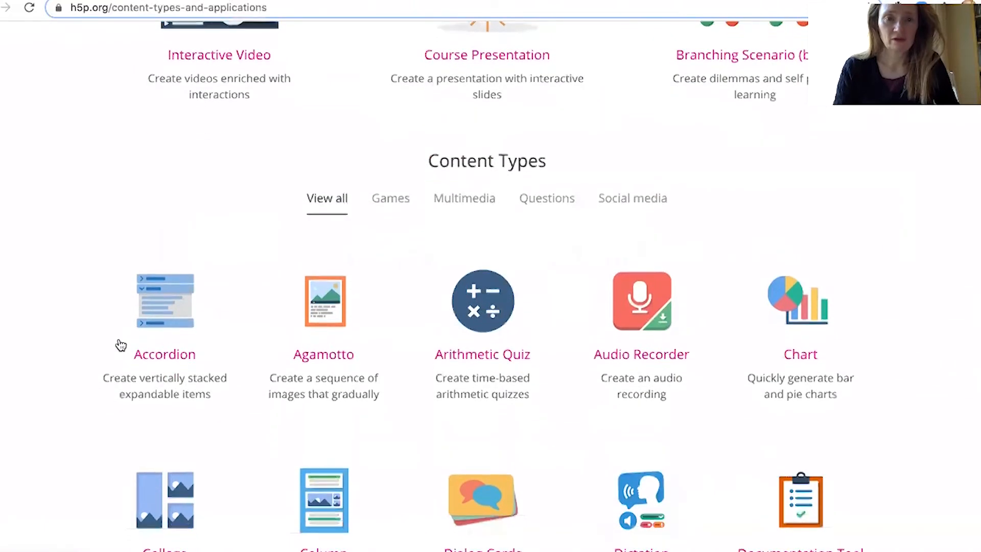
scroll(121, 345, down, 2)
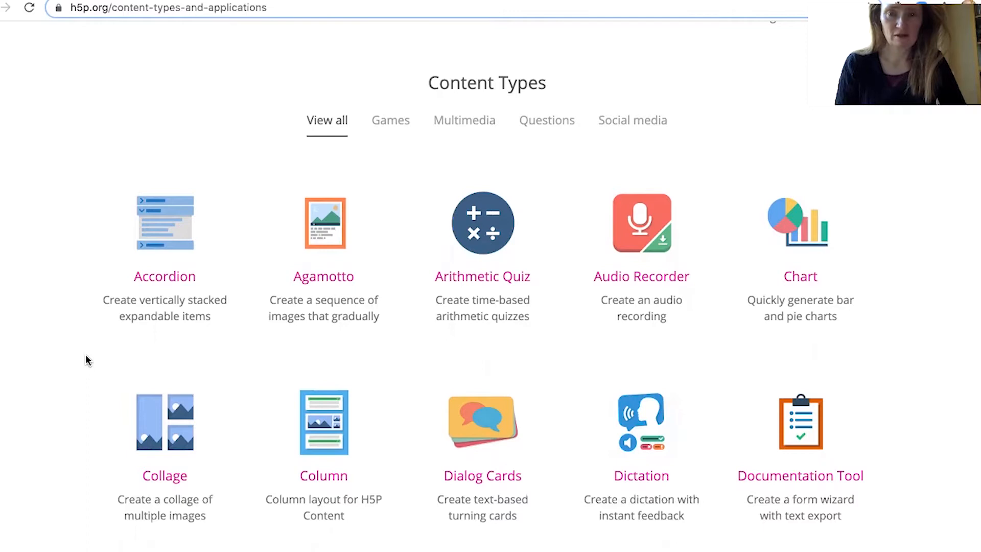
scroll(86, 361, down, 1)
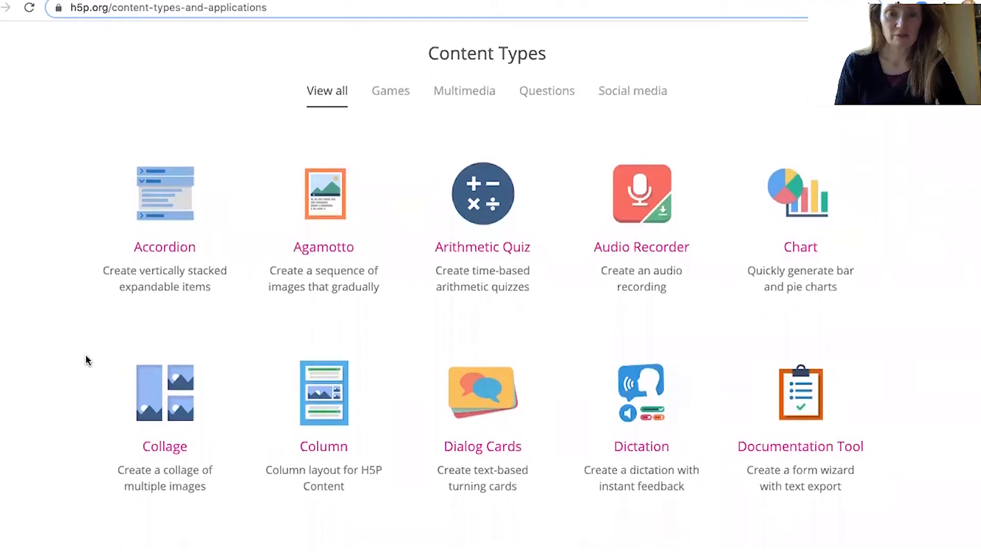
scroll(86, 360, down, 5)
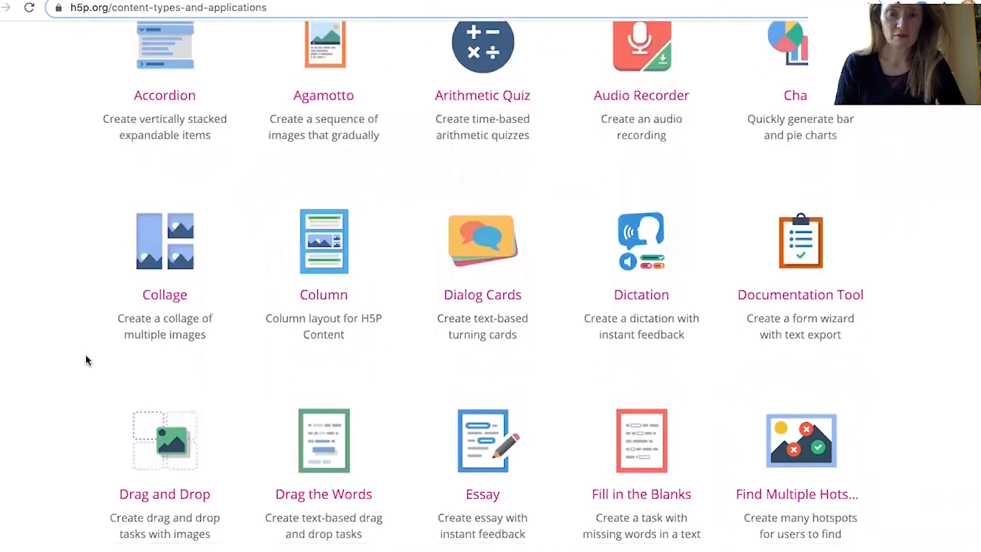
scroll(85, 360, down, 2)
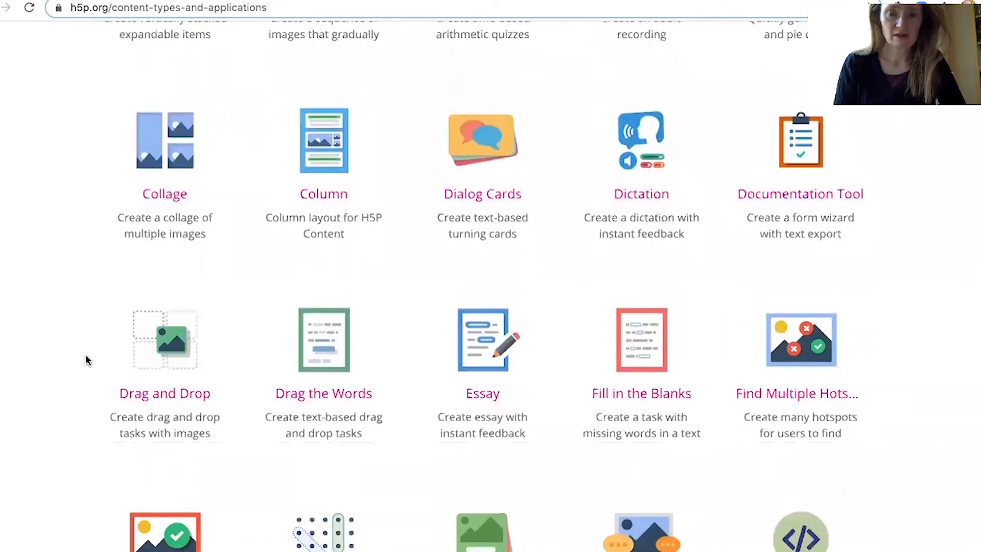
scroll(86, 360, down, 3)
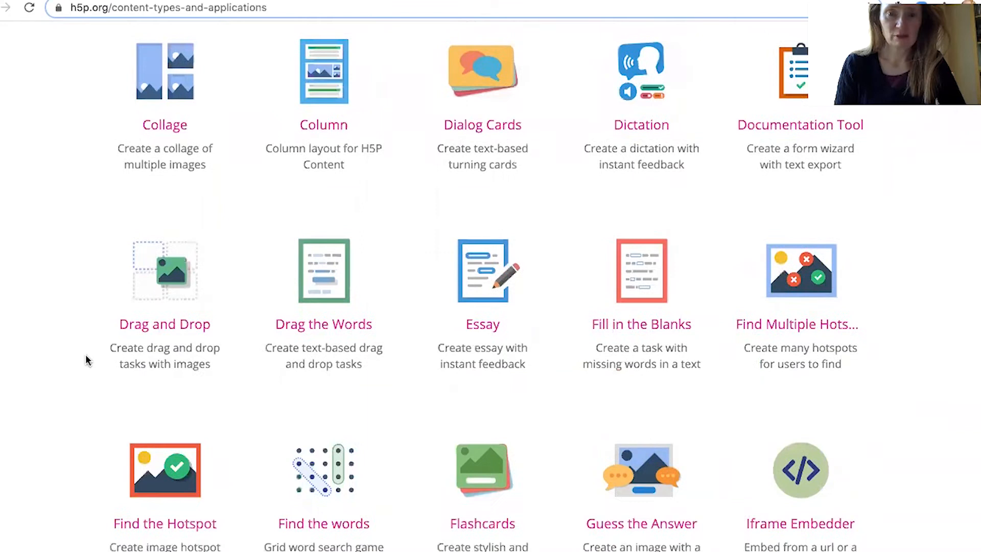
scroll(86, 360, down, 1)
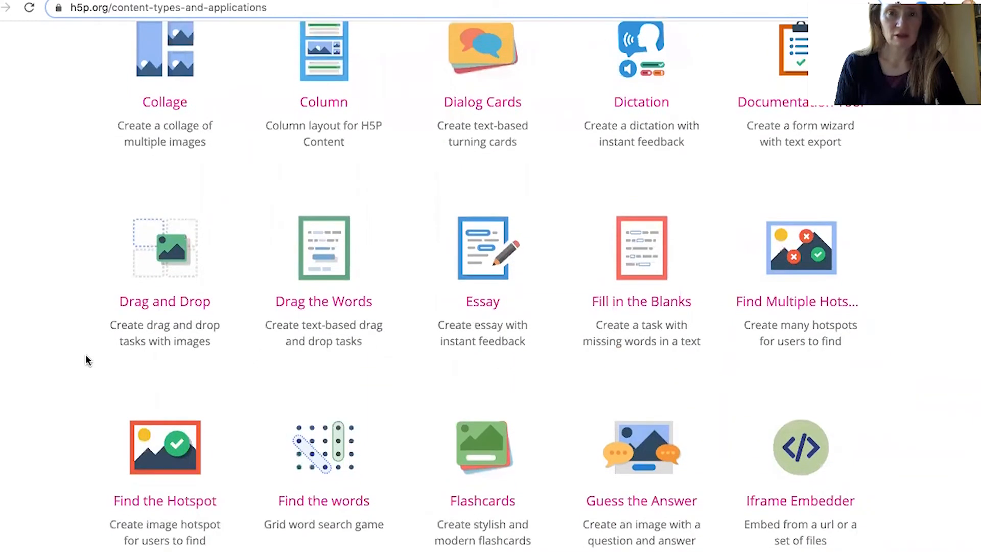
scroll(86, 360, down, 5)
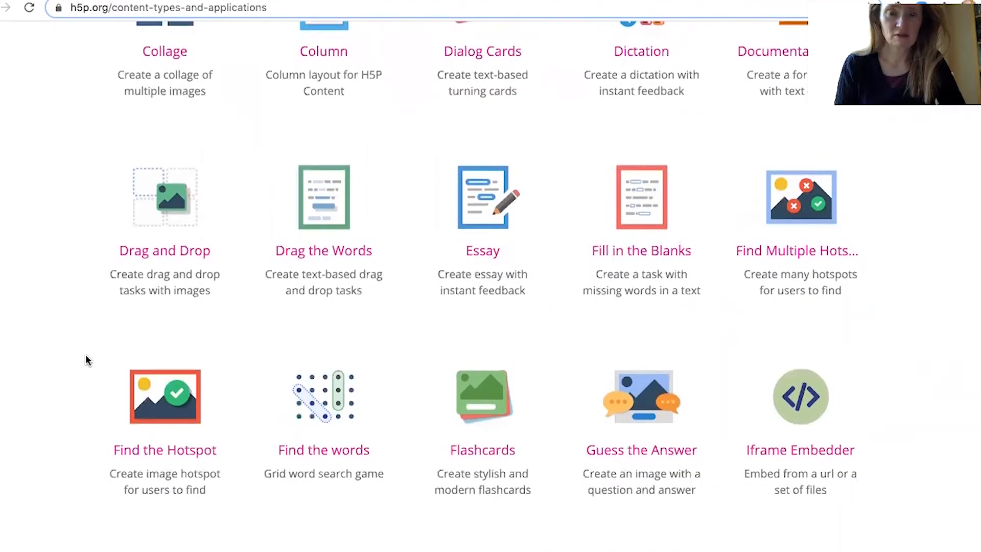
scroll(85, 361, down, 4)
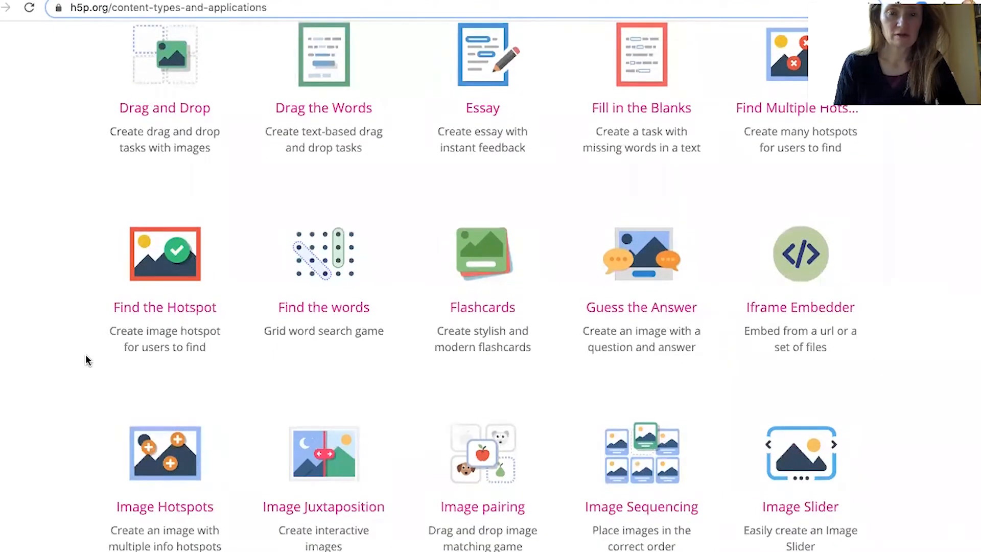
scroll(85, 360, down, 6)
scroll(86, 360, down, 7)
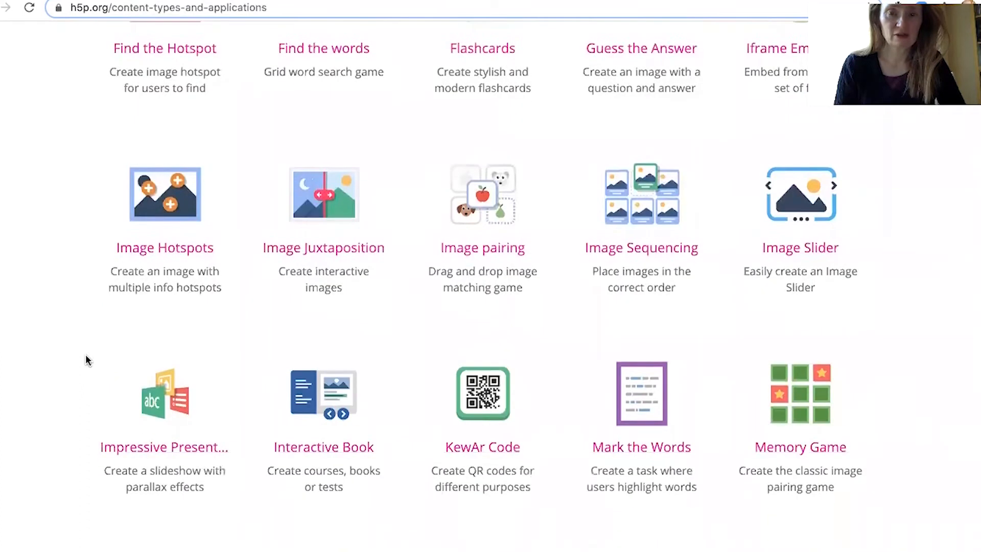
scroll(86, 360, down, 2)
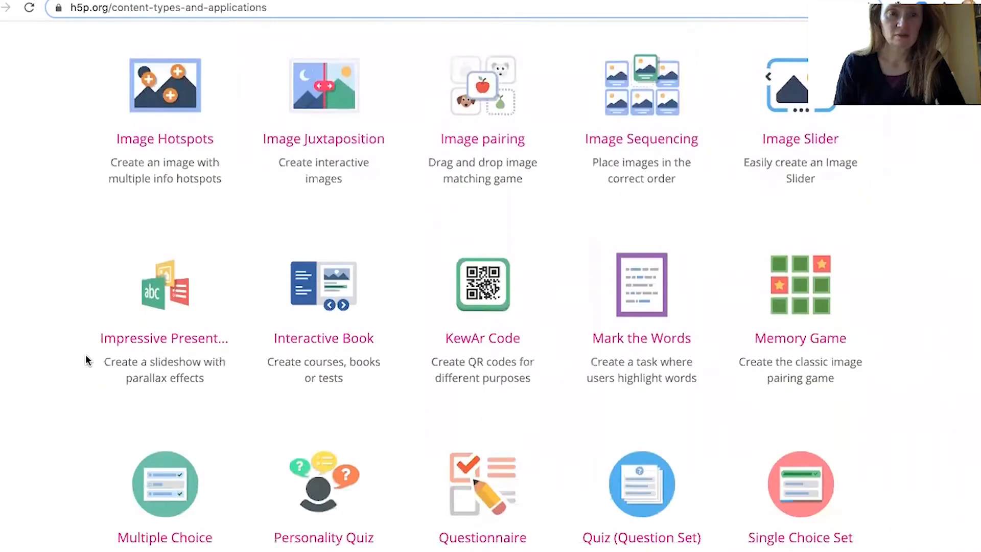
scroll(86, 361, down, 5)
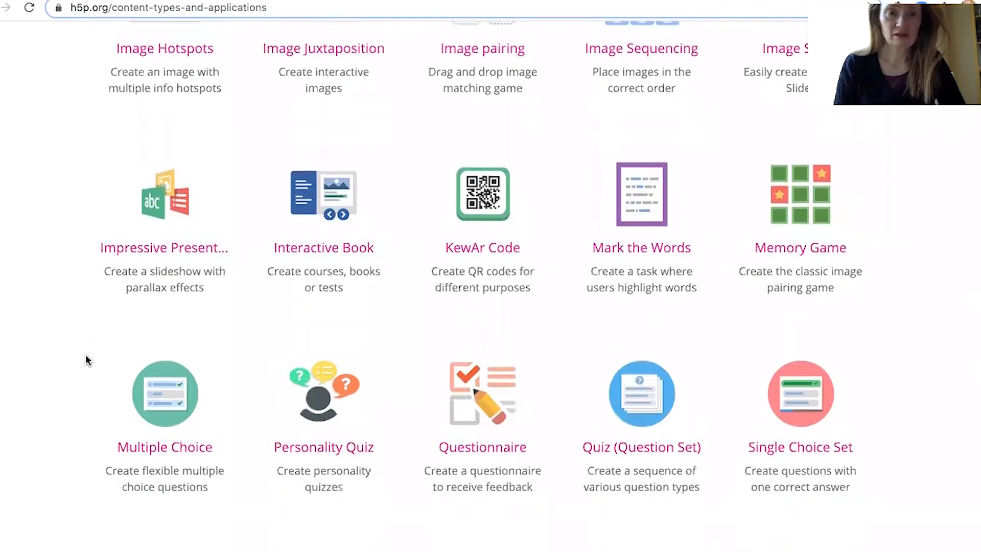
scroll(86, 361, down, 2)
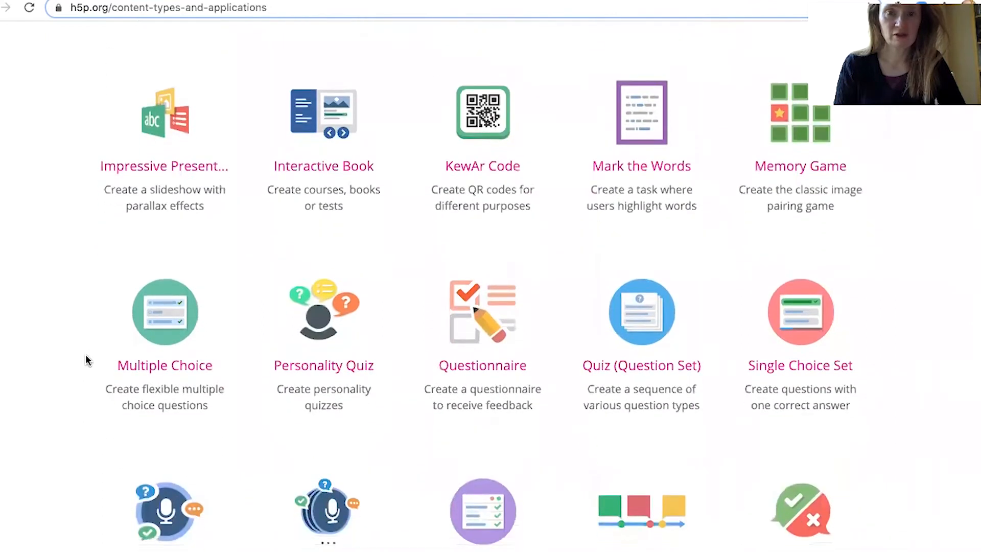
scroll(87, 360, down, 1)
scroll(86, 361, down, 3)
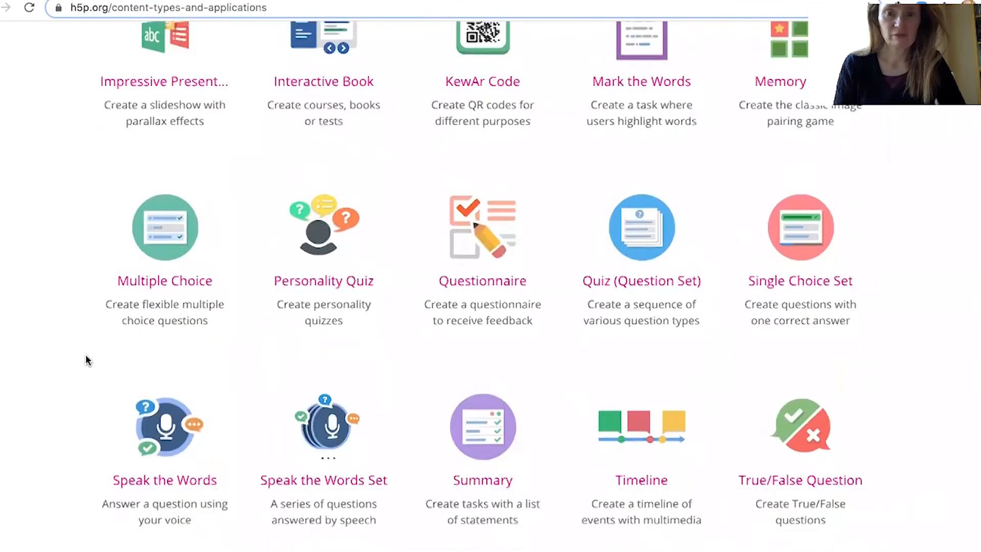
scroll(86, 361, down, 3)
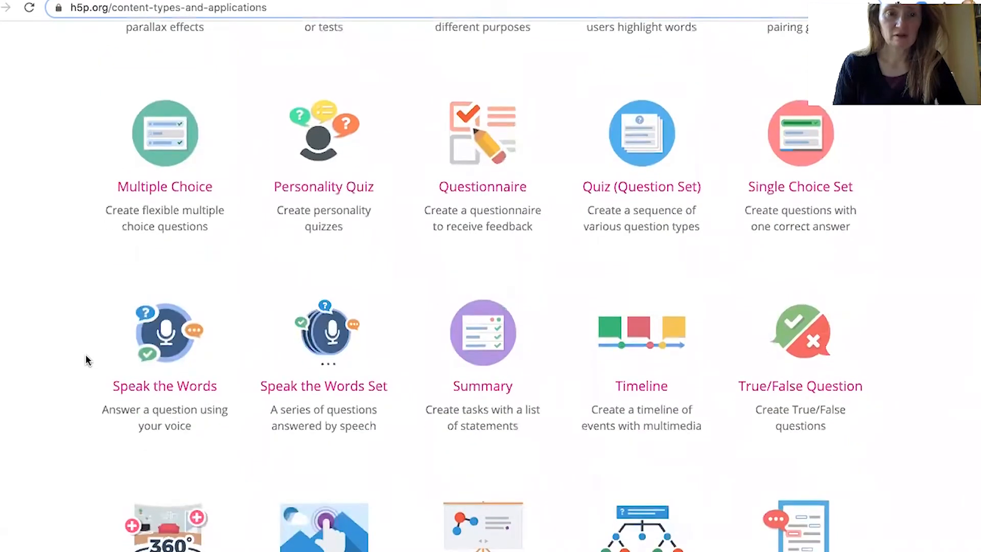
scroll(85, 361, down, 3)
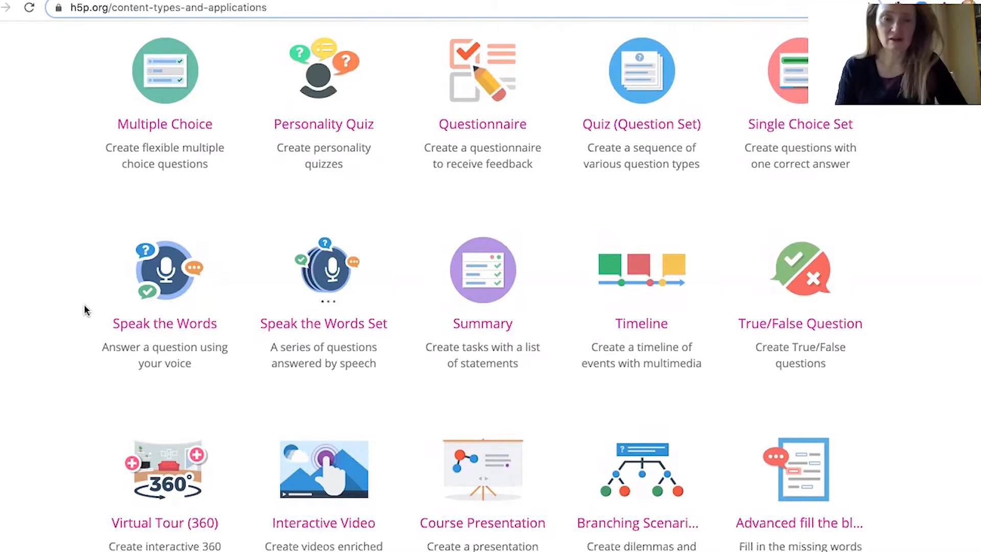
scroll(86, 310, down, 3)
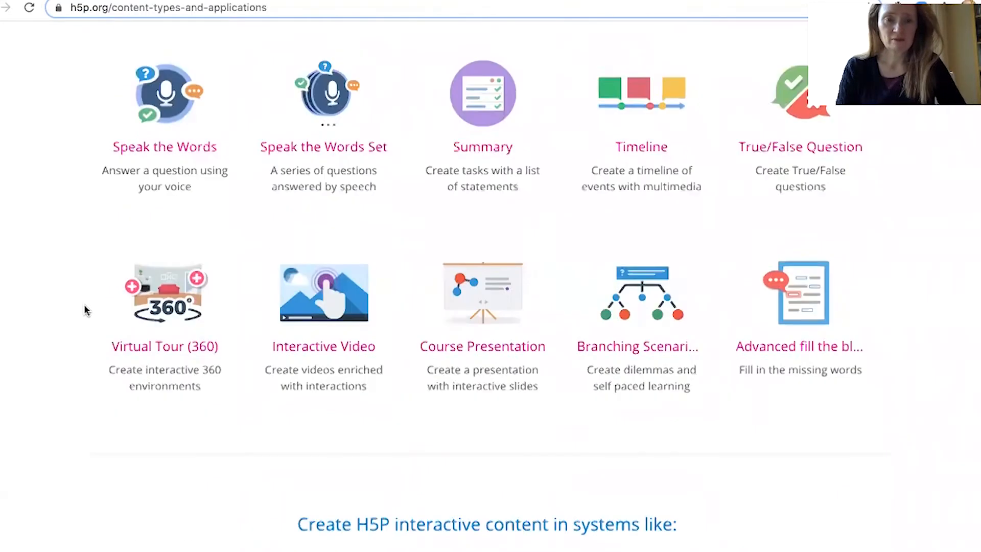
Open the Virtual Tour (360) content type and bring its Roman Theater example into view.
click(168, 348)
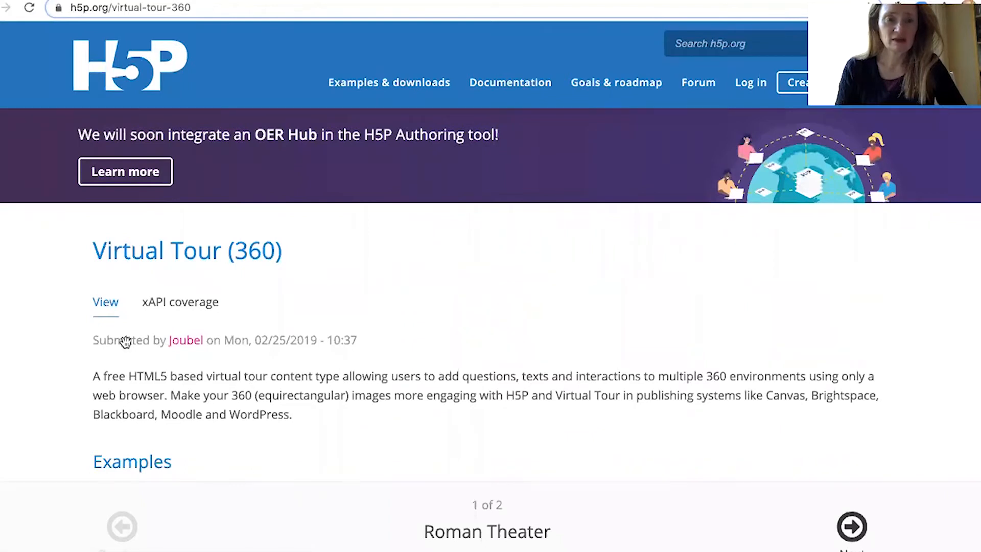
scroll(125, 341, down, 9)
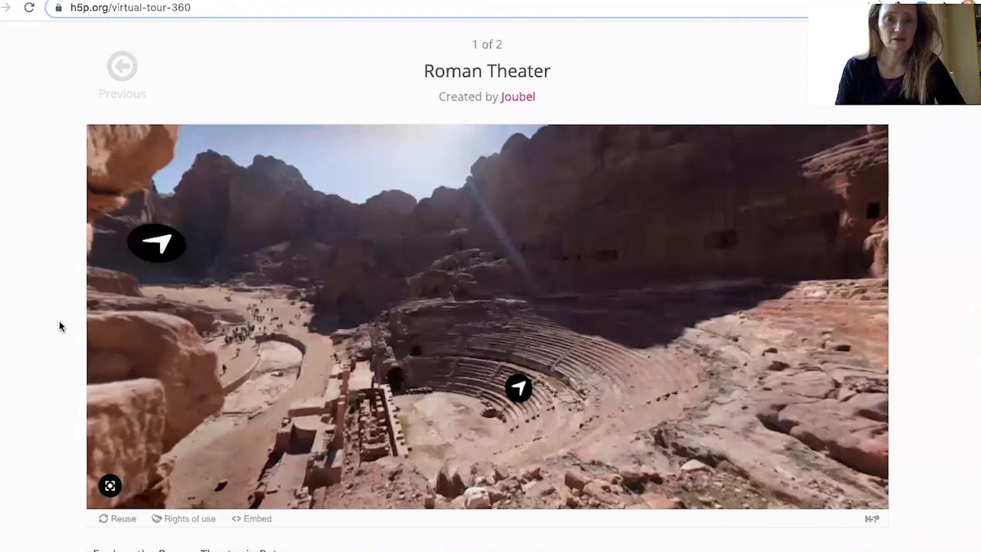
Turn the Roman Theater panorama to the hotspot above the rock opening, view its photo, and close it.
drag(582, 262, 326, 282)
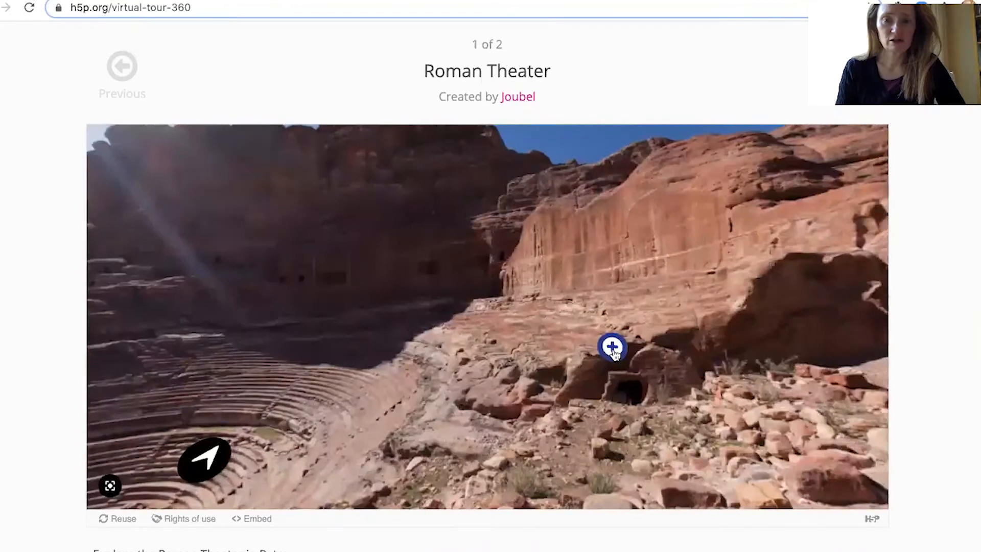
click(612, 348)
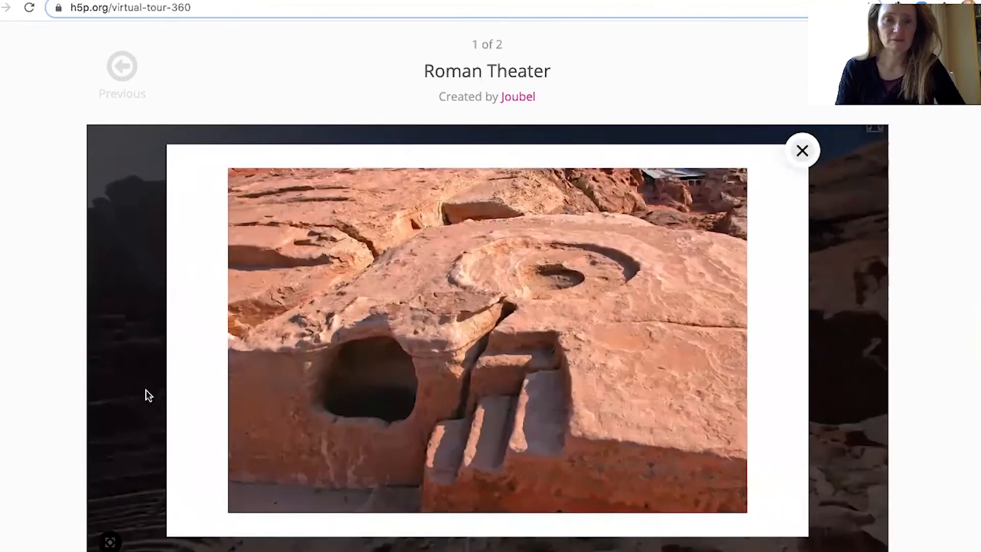
click(802, 150)
Enter the scene linked at the amphitheatre's seating and return to the starting panorama.
drag(460, 427, 544, 410)
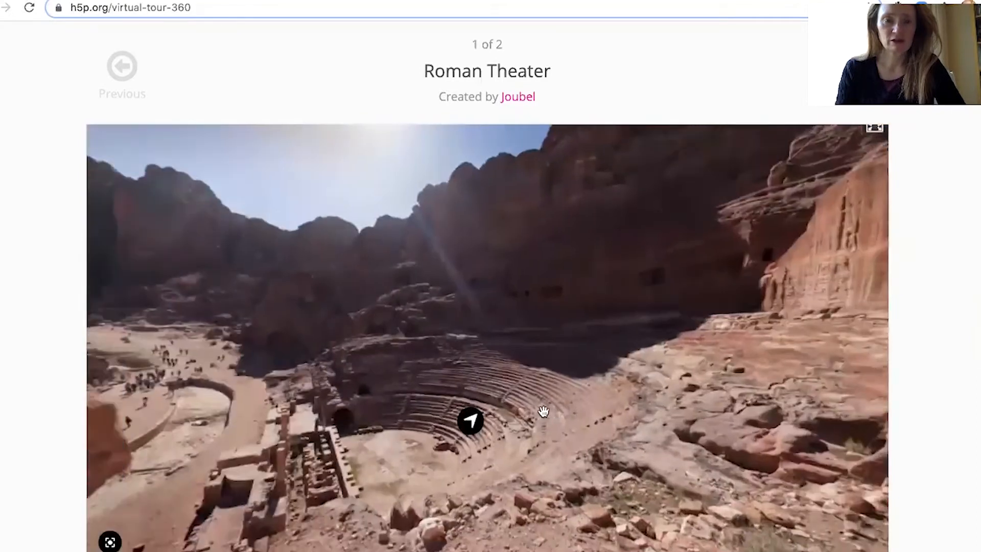
click(471, 423)
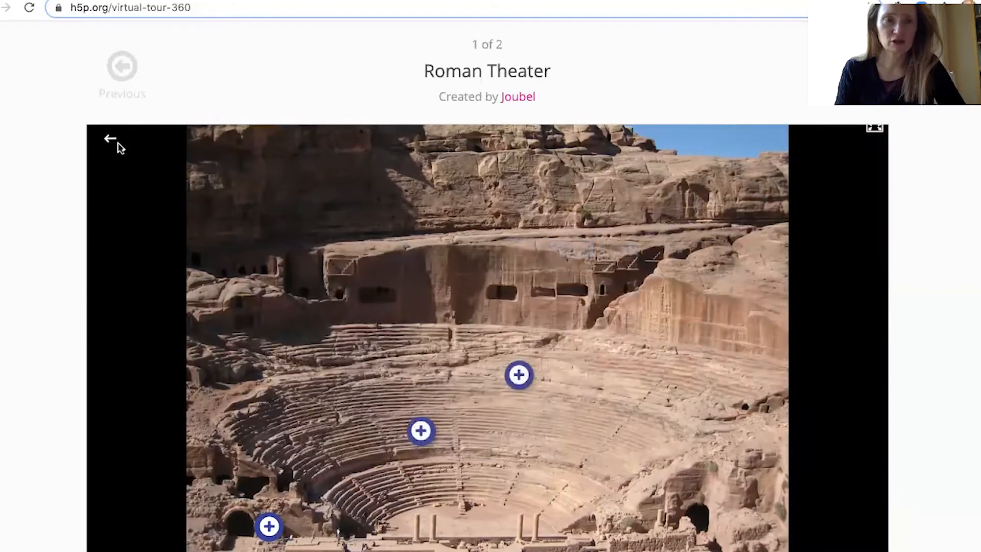
click(110, 139)
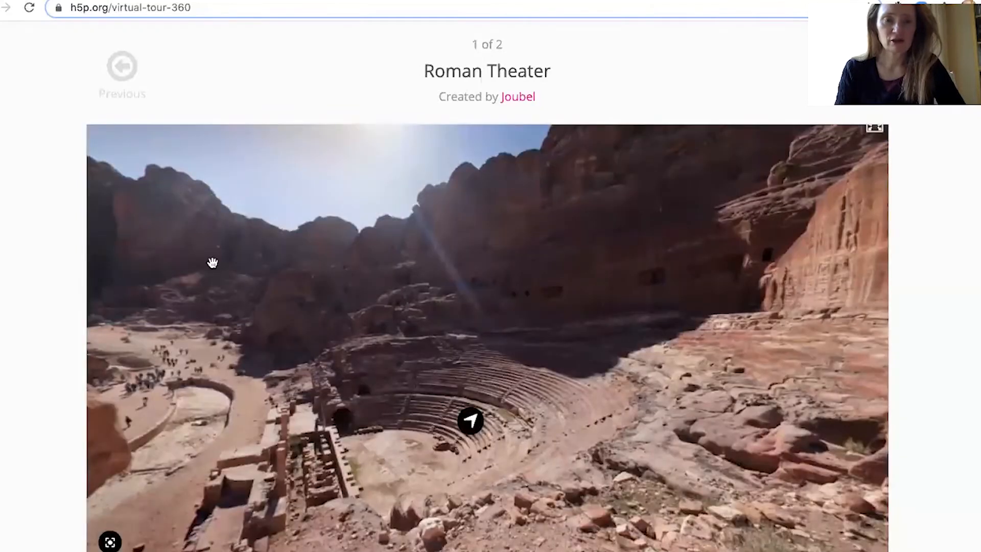
Enter the other linked scene, the columned rock facade, and look around it.
drag(377, 358, 572, 364)
click(503, 311)
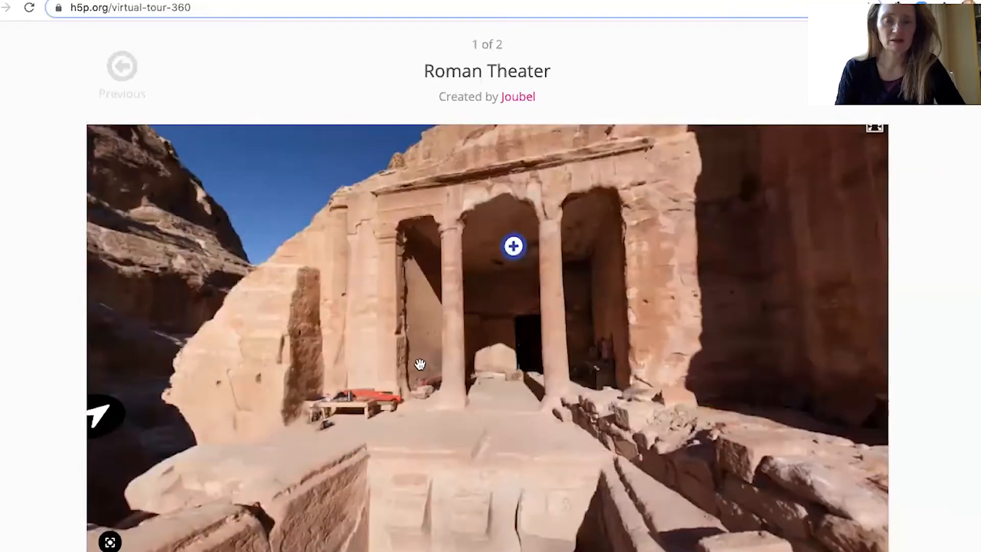
drag(420, 364, 361, 296)
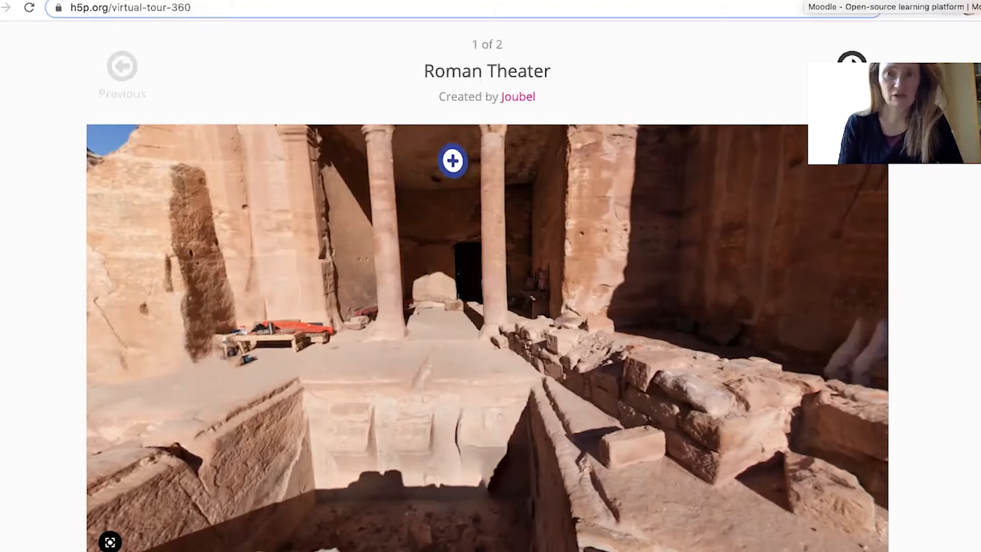
View the Moodle.org and DigiCampus sites, and switch to the Tampere University Moodle course page.
click(805, 1)
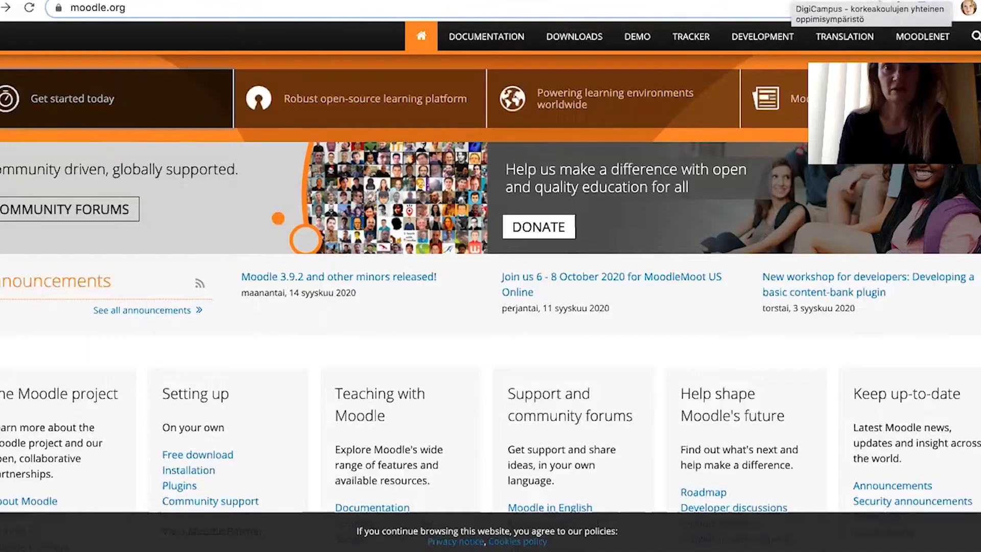
click(789, 1)
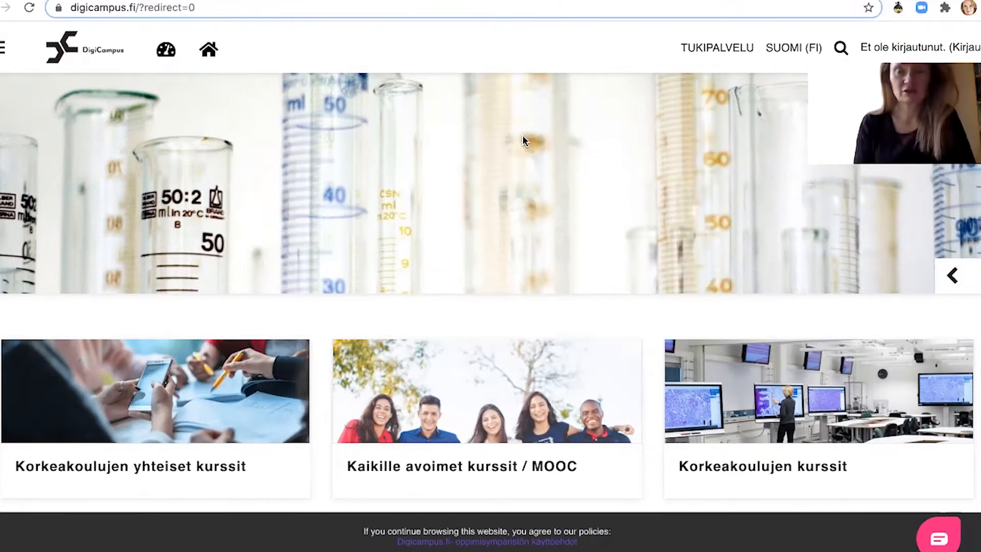
click(795, 54)
click(789, 80)
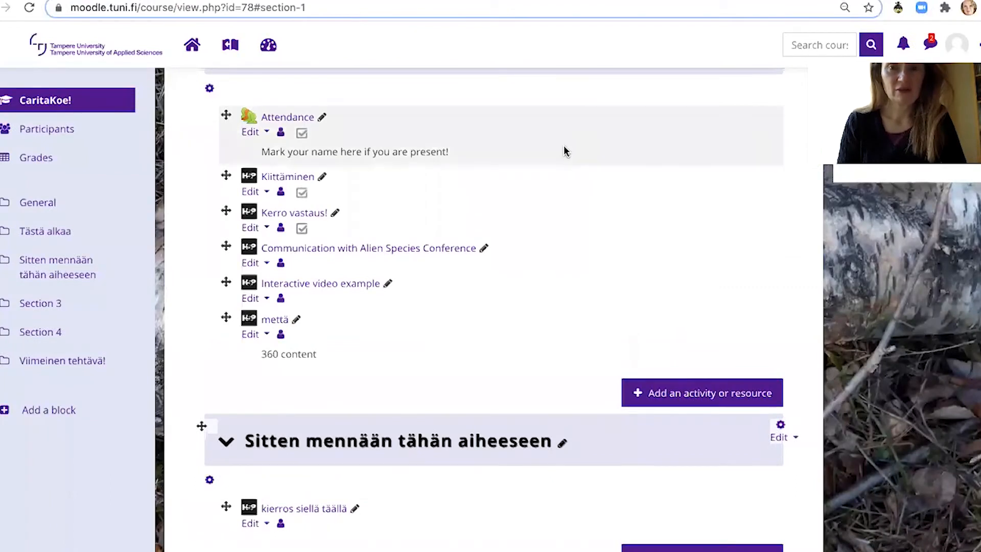
Examine the course page, including the activities listed in the Tästä alkaa section.
scroll(564, 150, up, 4)
scroll(564, 151, up, 3)
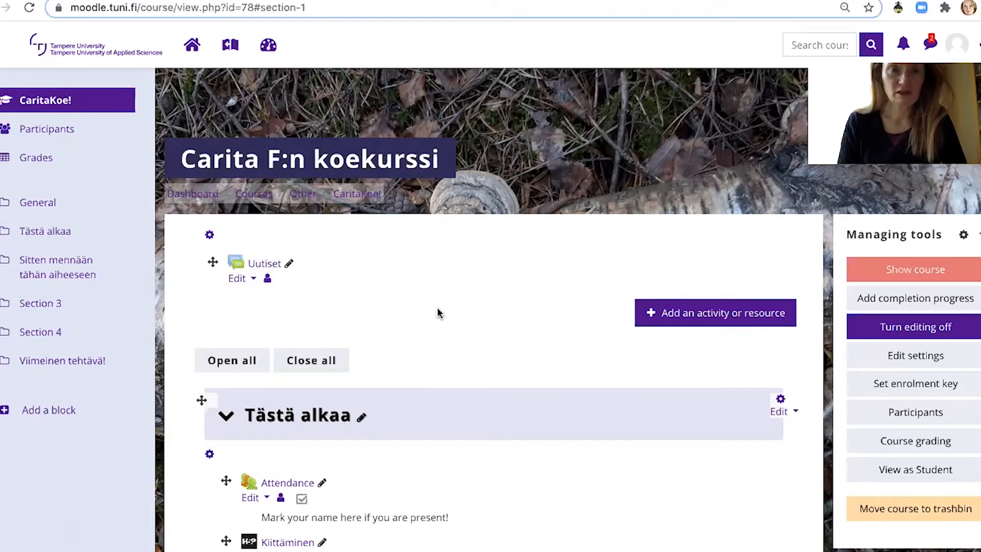
scroll(437, 313, down, 2)
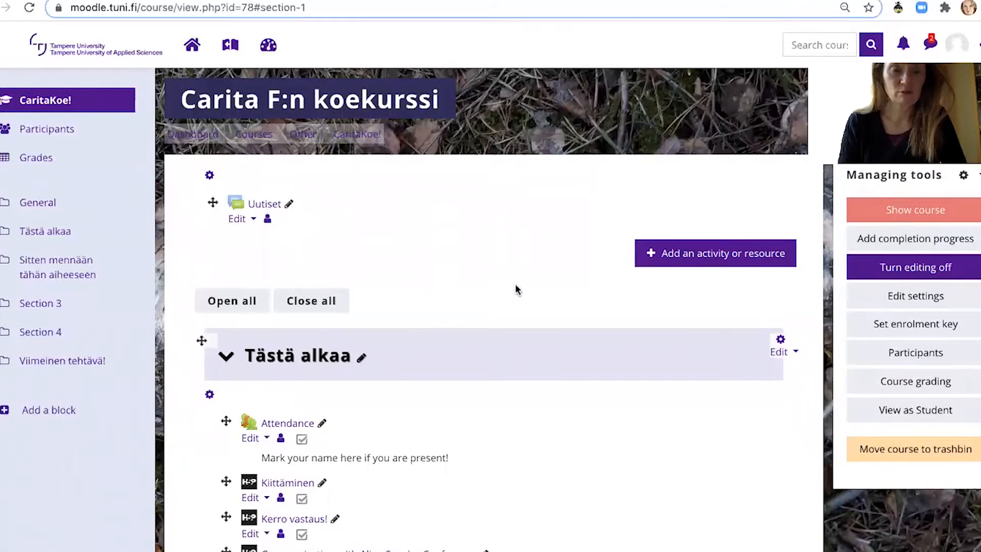
scroll(516, 285, down, 3)
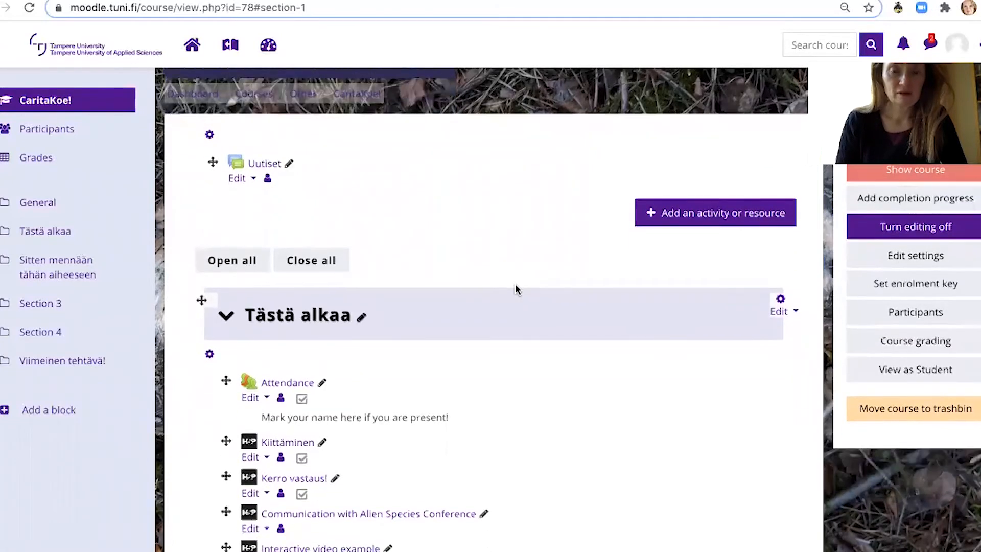
scroll(516, 286, down, 2)
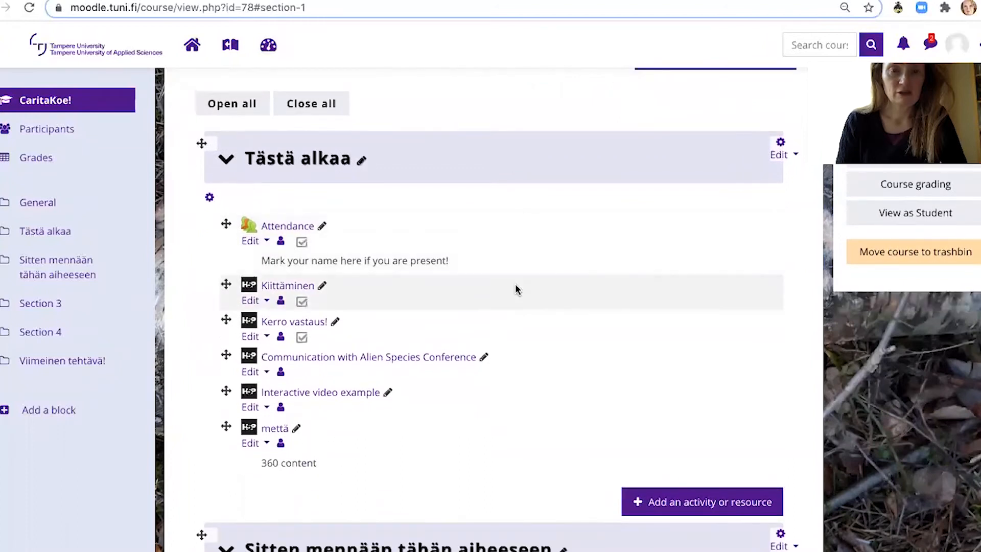
scroll(516, 289, down, 1)
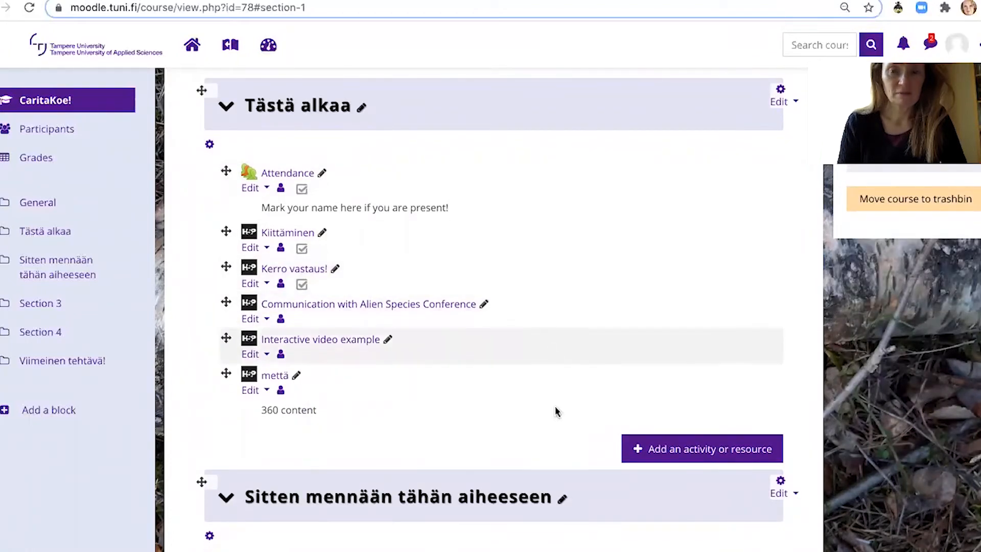
scroll(554, 416, down, 1)
Turn the course's editing mode off and on again.
scroll(554, 414, up, 7)
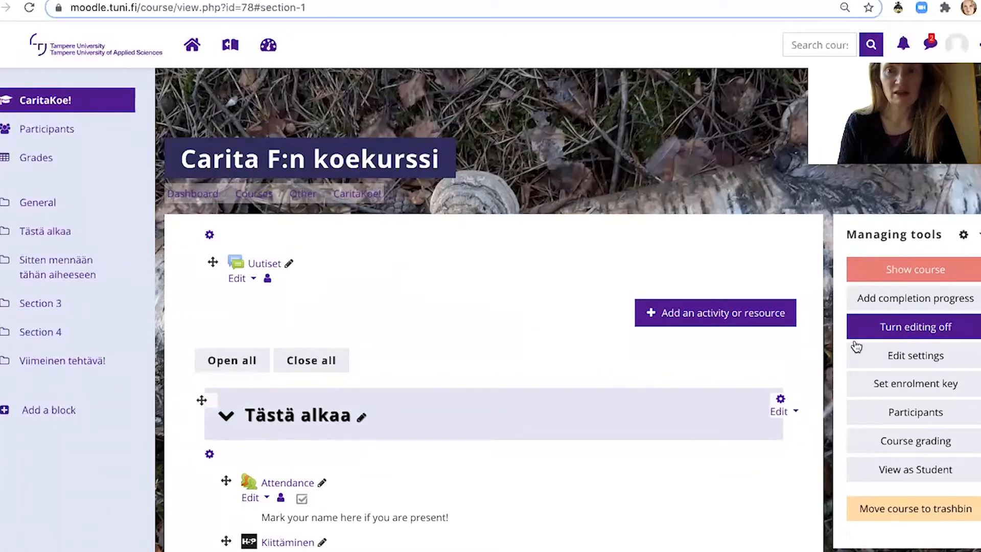
click(892, 330)
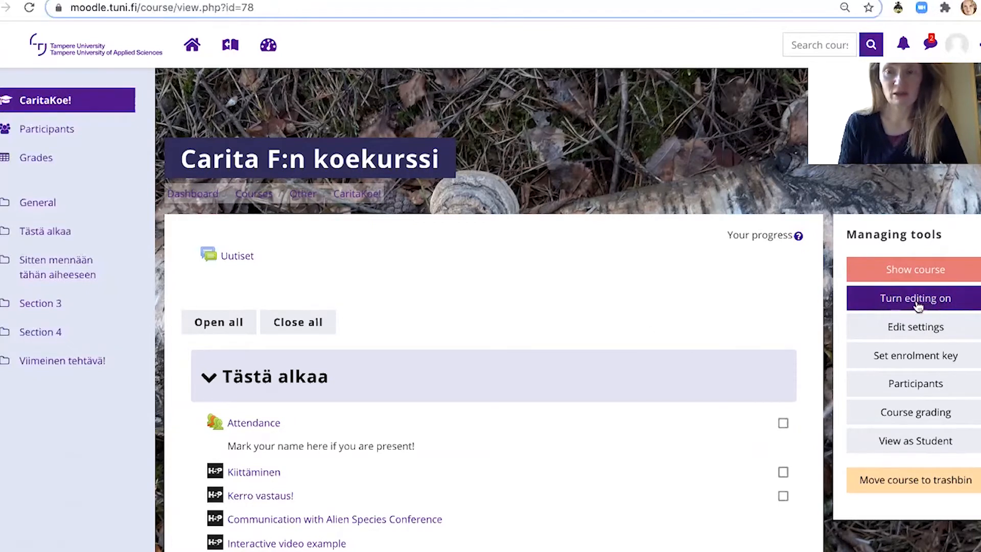
click(890, 307)
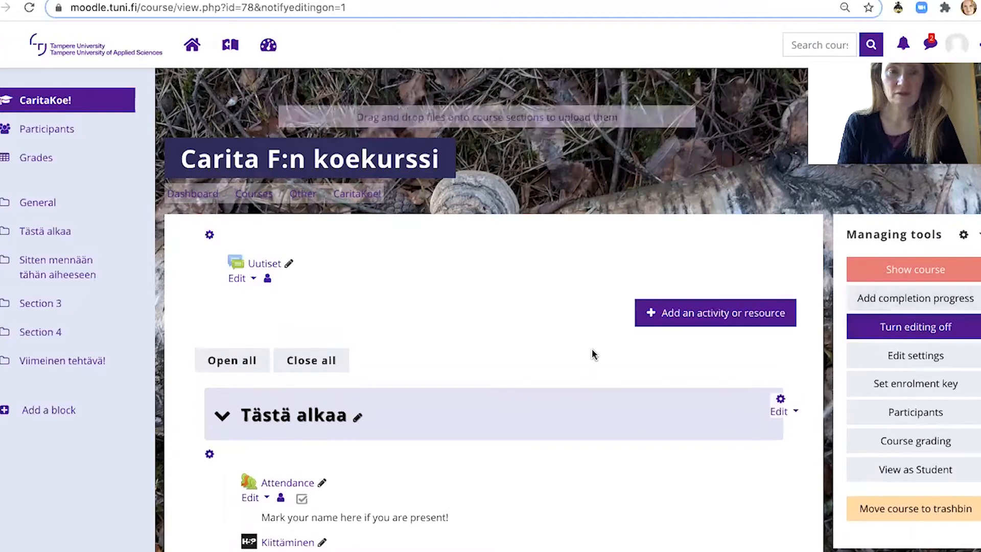
Start adding an Interactive Content (H5P) activity to the Tästä alkaa section.
scroll(592, 348, down, 1)
scroll(592, 354, down, 5)
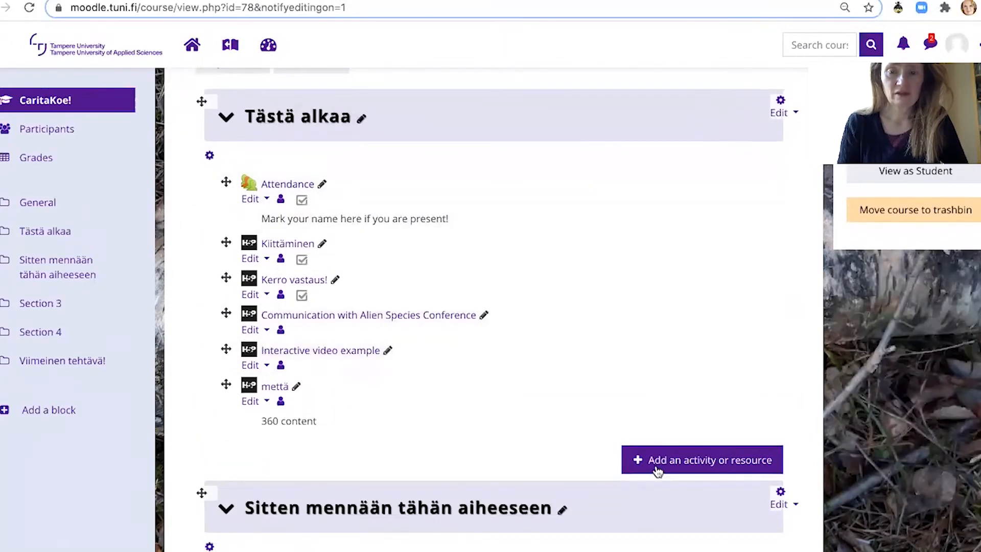
click(673, 463)
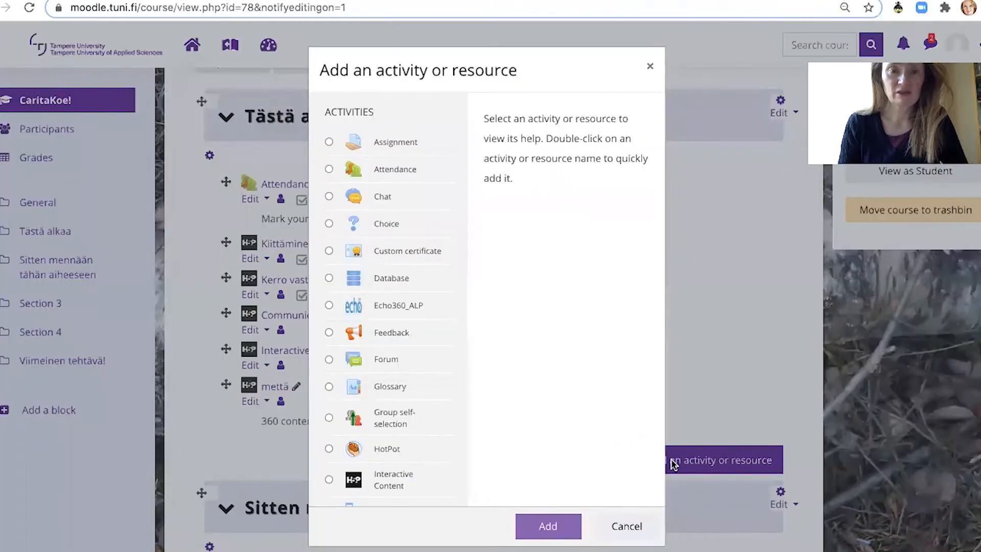
scroll(430, 421, down, 6)
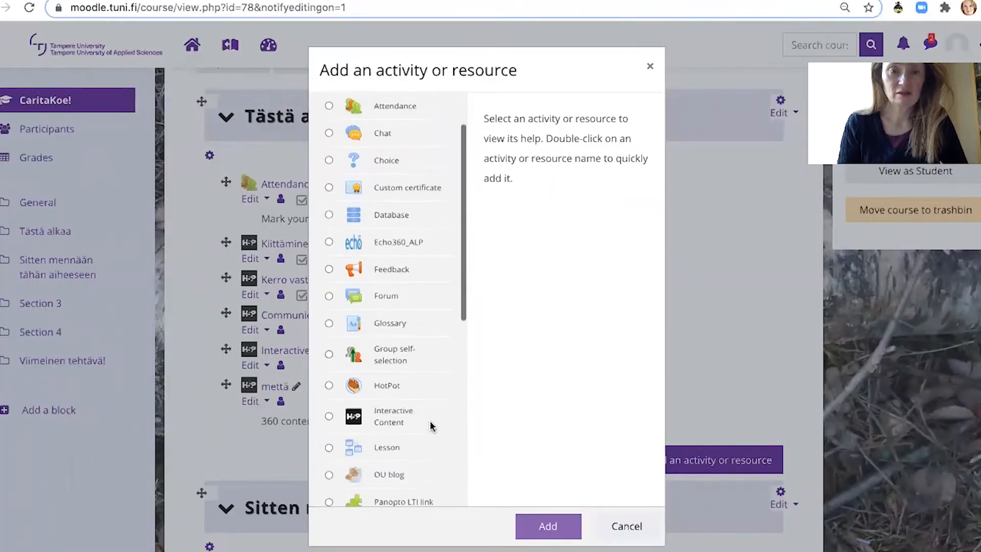
scroll(430, 421, down, 2)
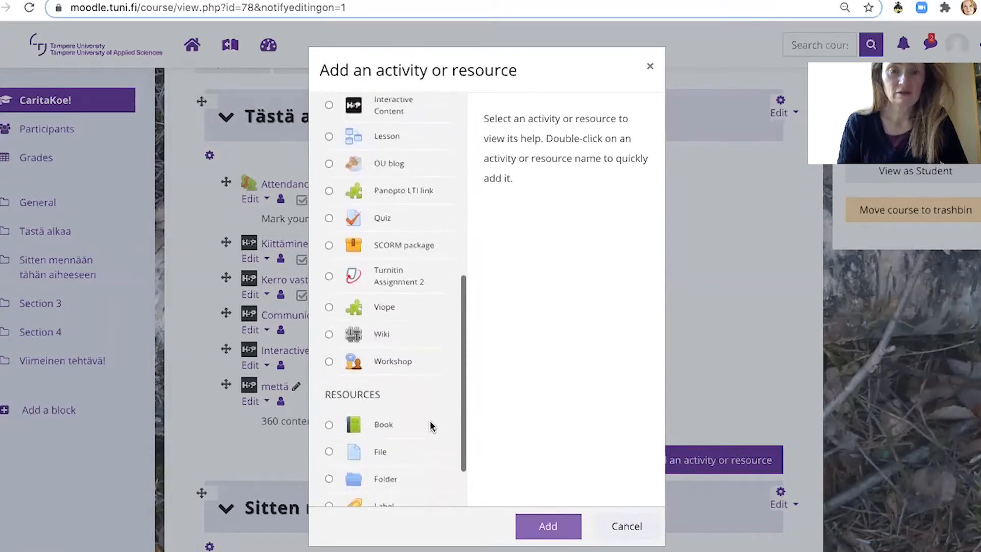
scroll(431, 424, up, 2)
scroll(431, 424, up, 3)
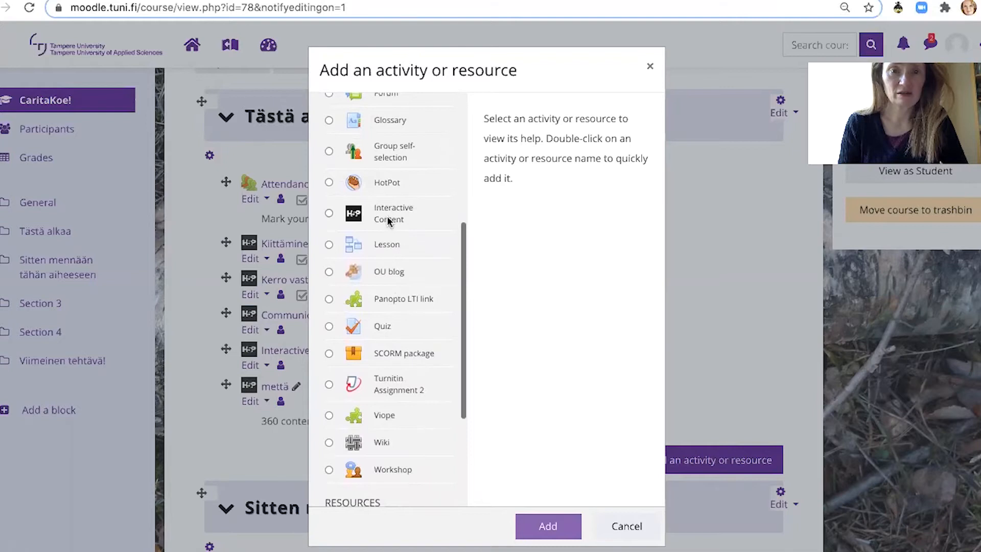
click(387, 216)
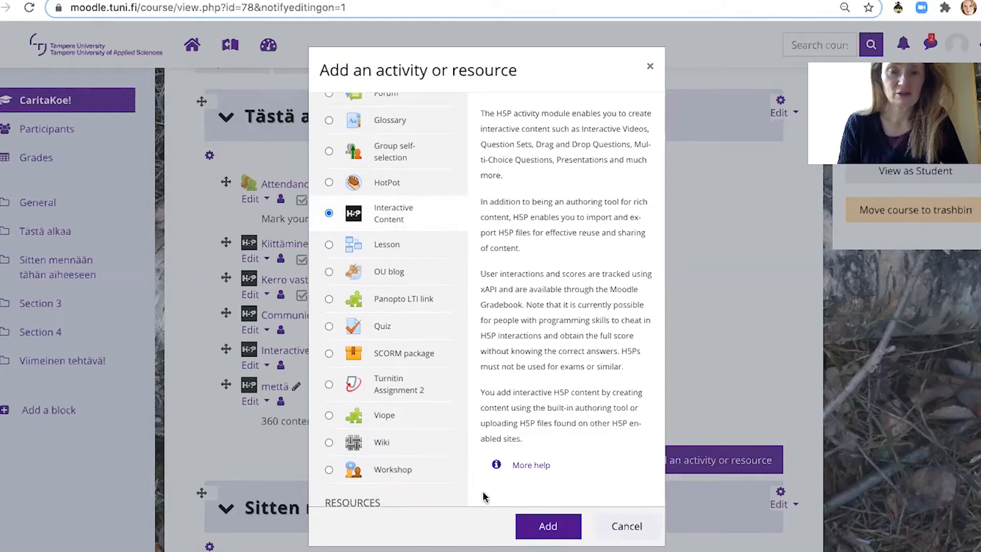
click(546, 531)
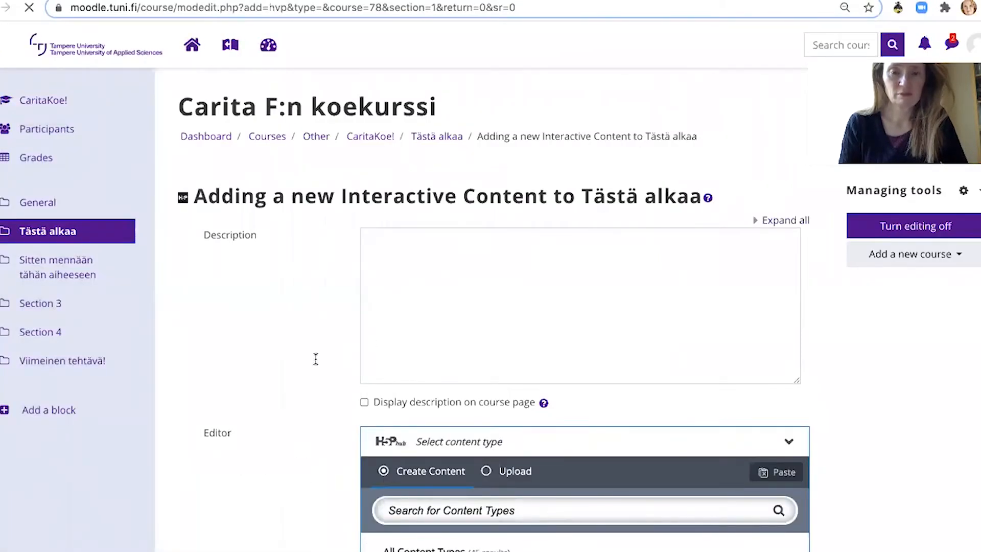
Enter "360° testing place" as the new activity's description.
scroll(311, 357, down, 1)
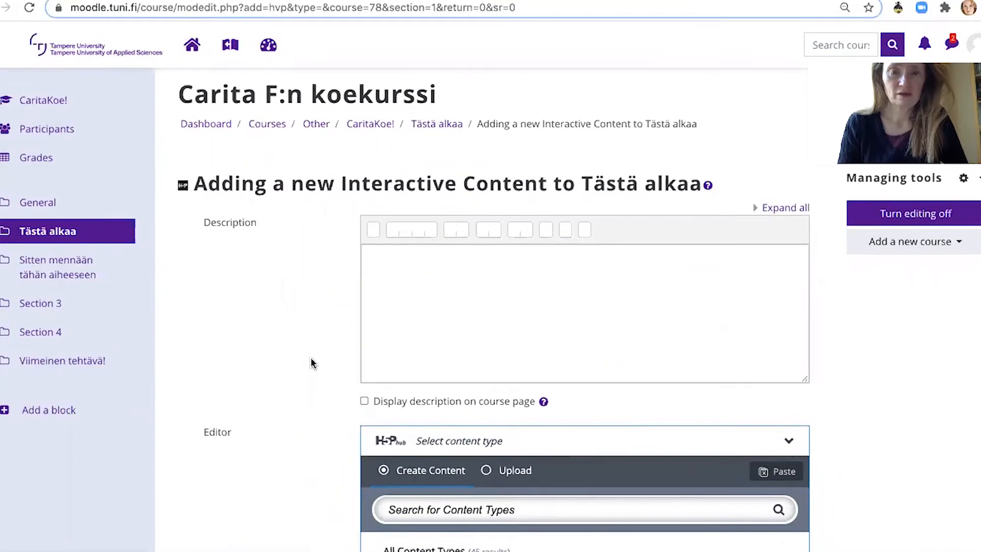
scroll(311, 358, down, 1)
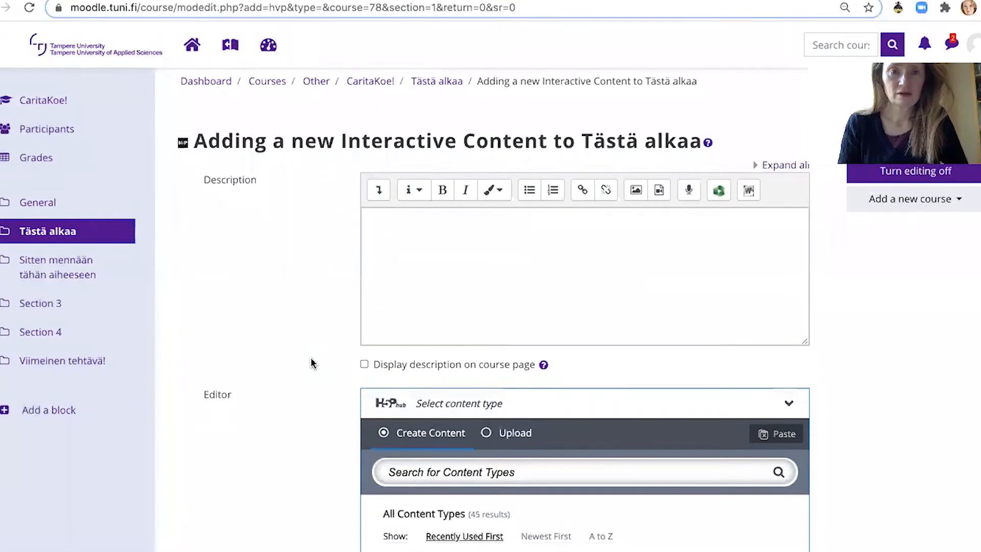
scroll(311, 359, down, 1)
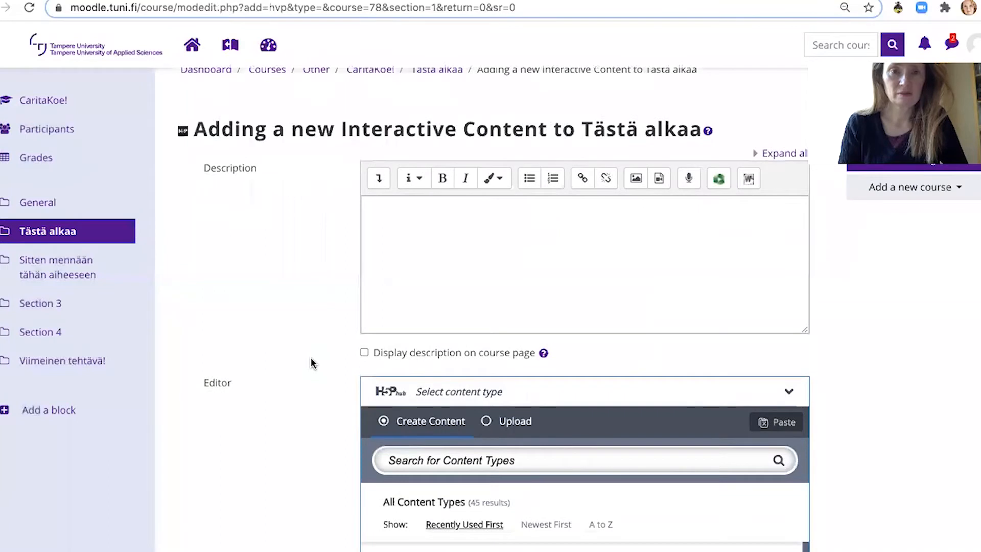
scroll(311, 359, down, 1)
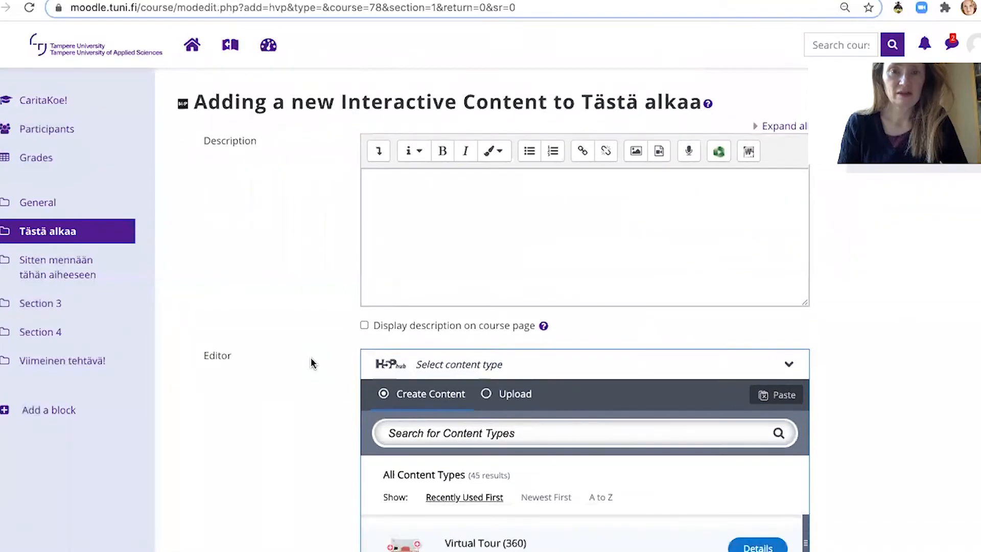
scroll(312, 362, down, 2)
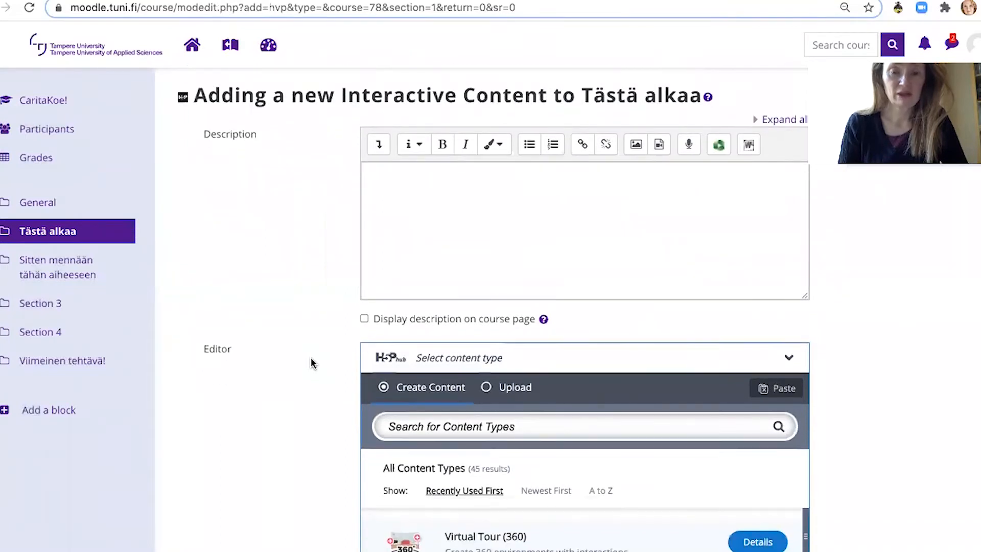
click(389, 156)
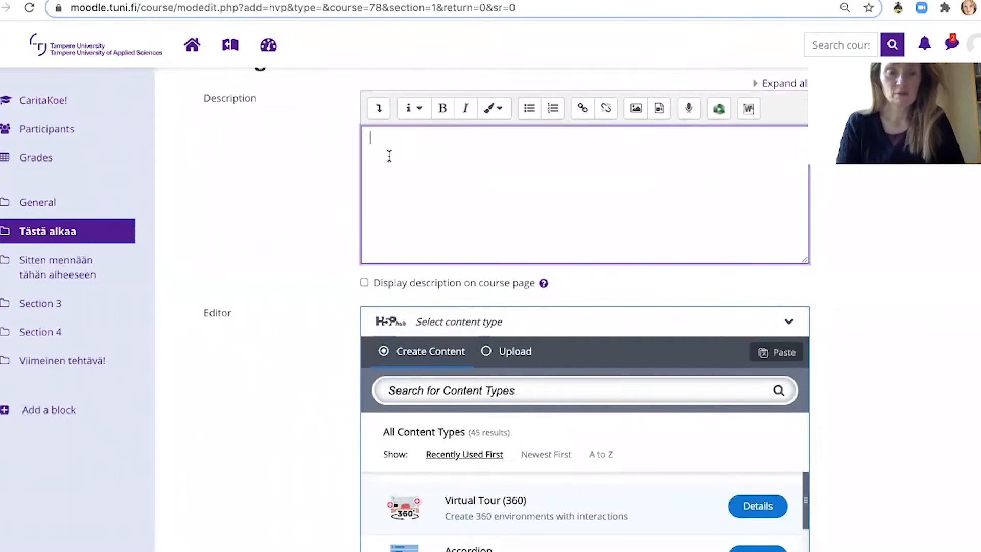
text(360° testing place)
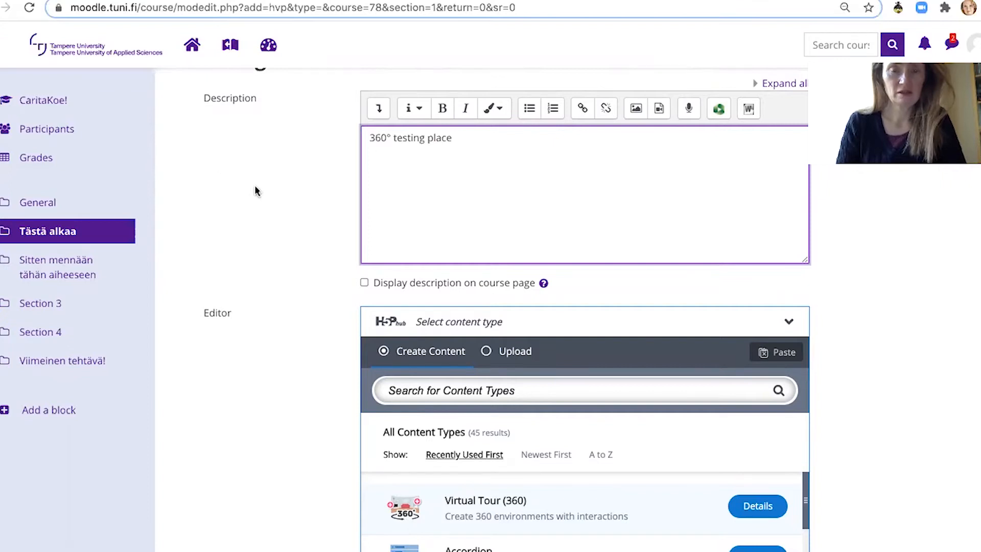
Choose Virtual Tour (360) as the content type for the new H5P activity.
scroll(292, 221, down, 3)
scroll(289, 215, down, 3)
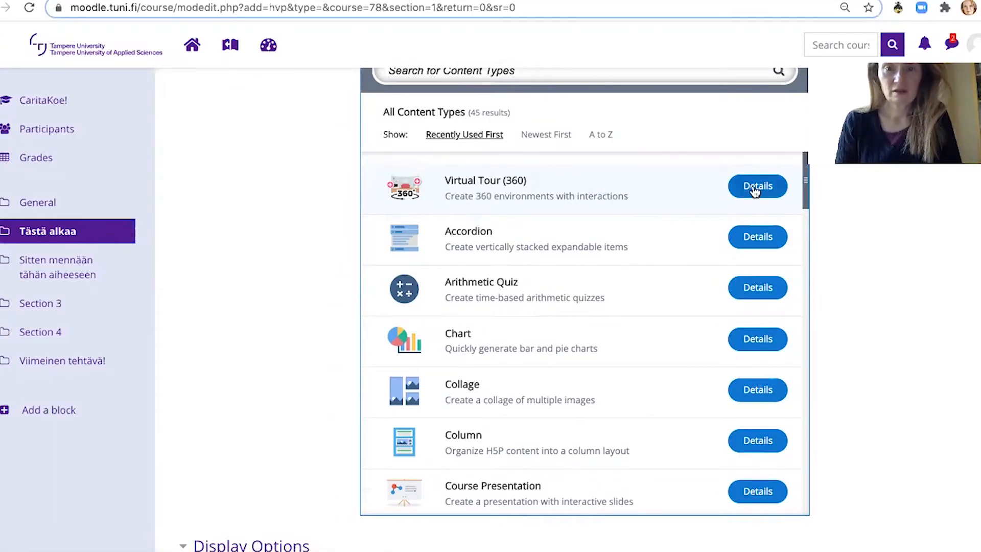
click(641, 204)
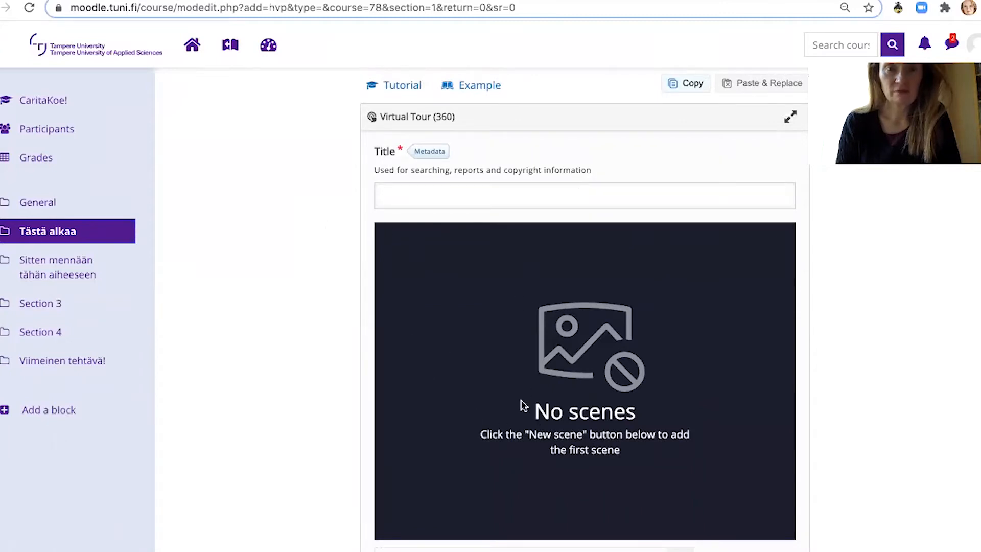
Title the virtual tour "360 testing".
click(429, 202)
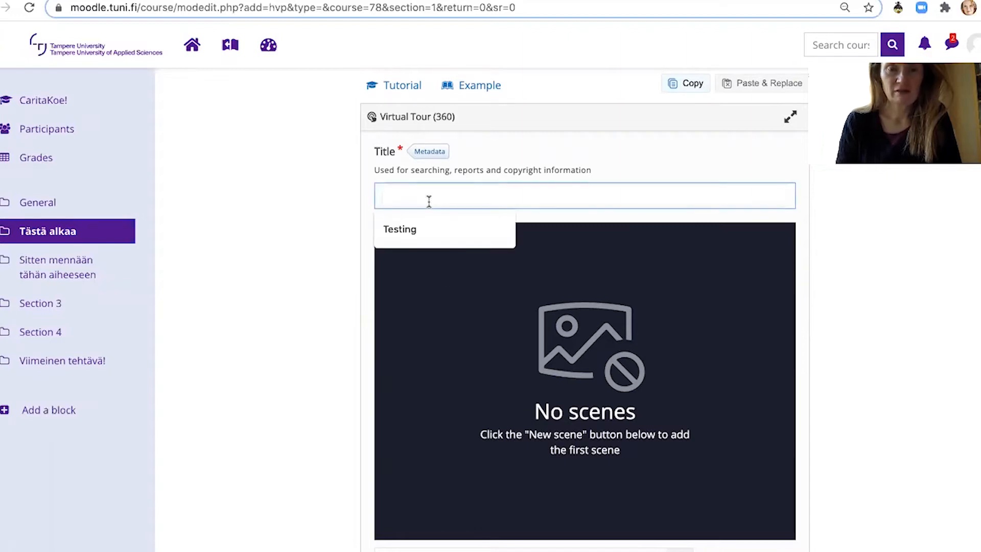
text(360)
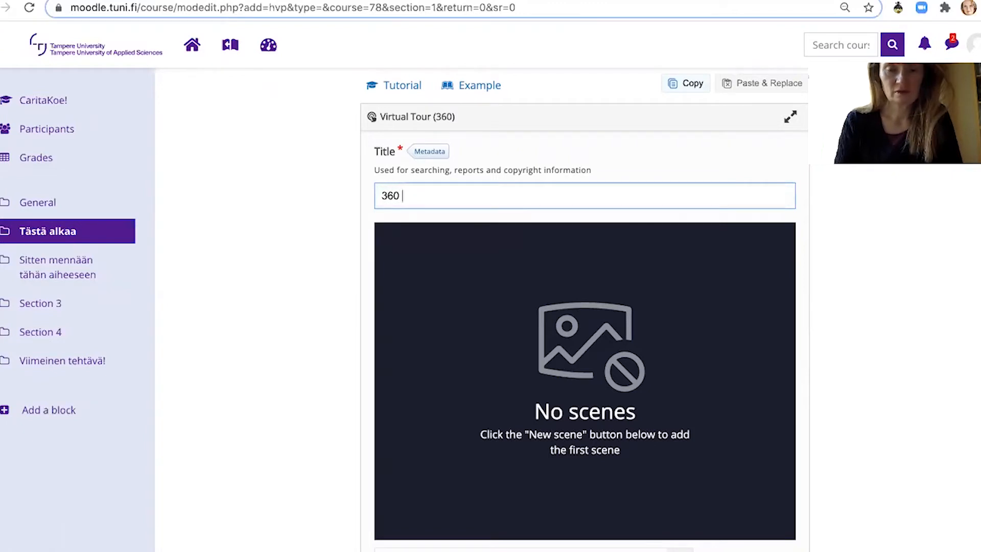
text( testing)
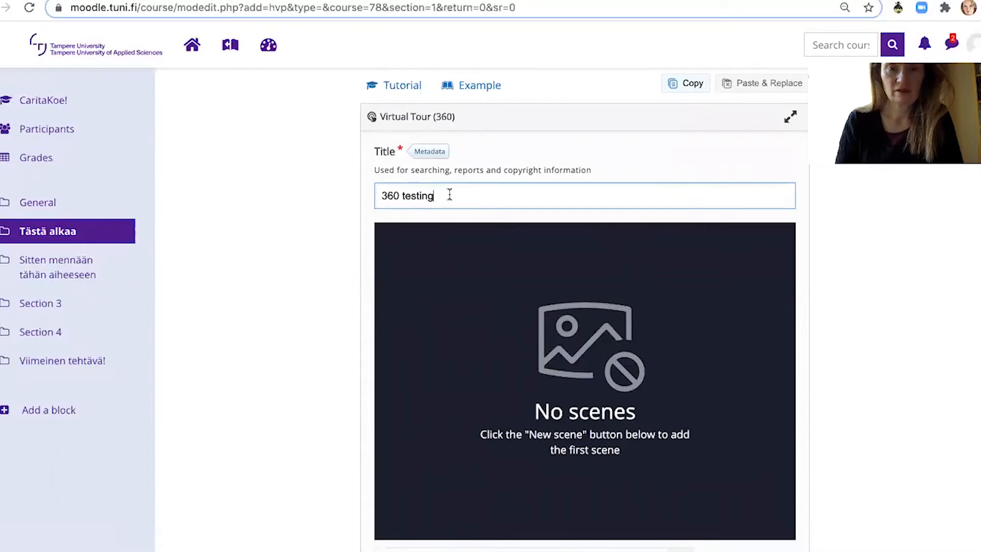
Expand the Virtual Tour (360) editor to full screen.
scroll(449, 195, down, 1)
scroll(449, 194, up, 1)
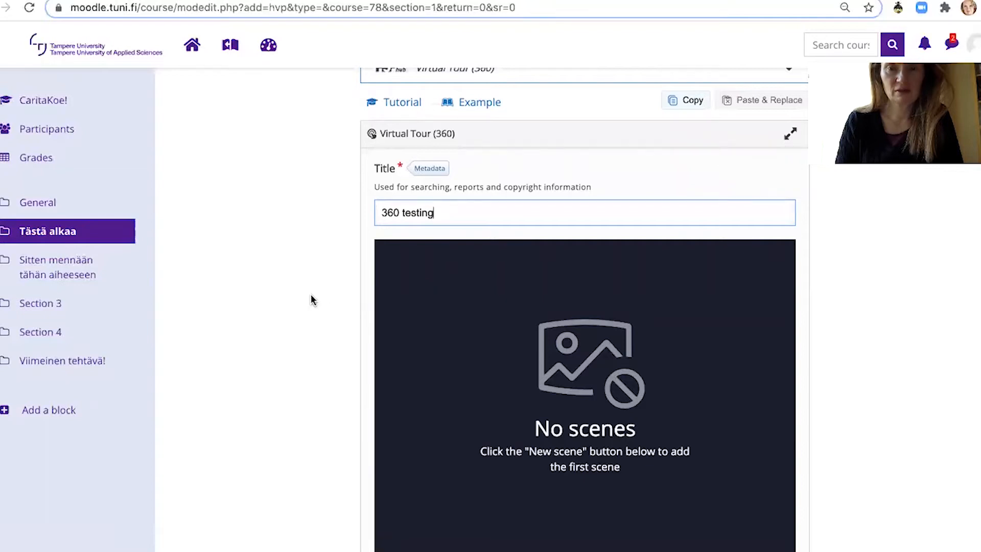
scroll(312, 295, down, 1)
scroll(312, 295, up, 1)
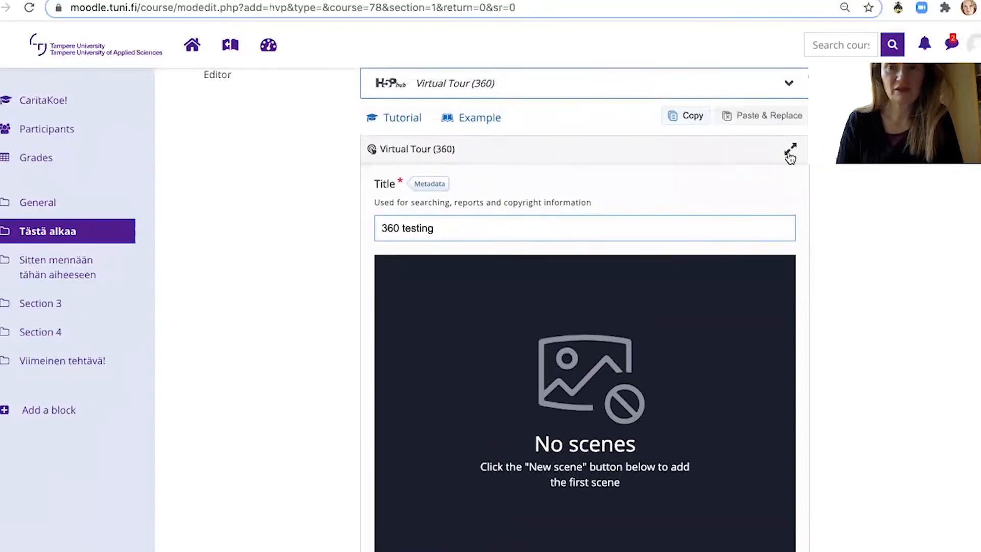
scroll(790, 152, down, 1)
click(792, 126)
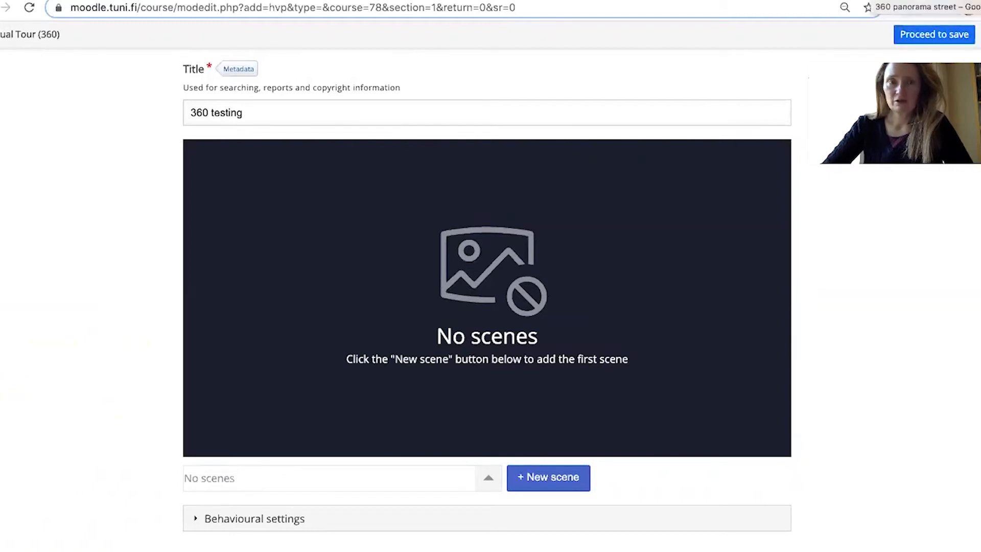
Switch to the Google image results for "360 panorama street" and examine the Creative Commons street panoramas, including a preview of the Palais am Festungsgraben image.
click(913, 0)
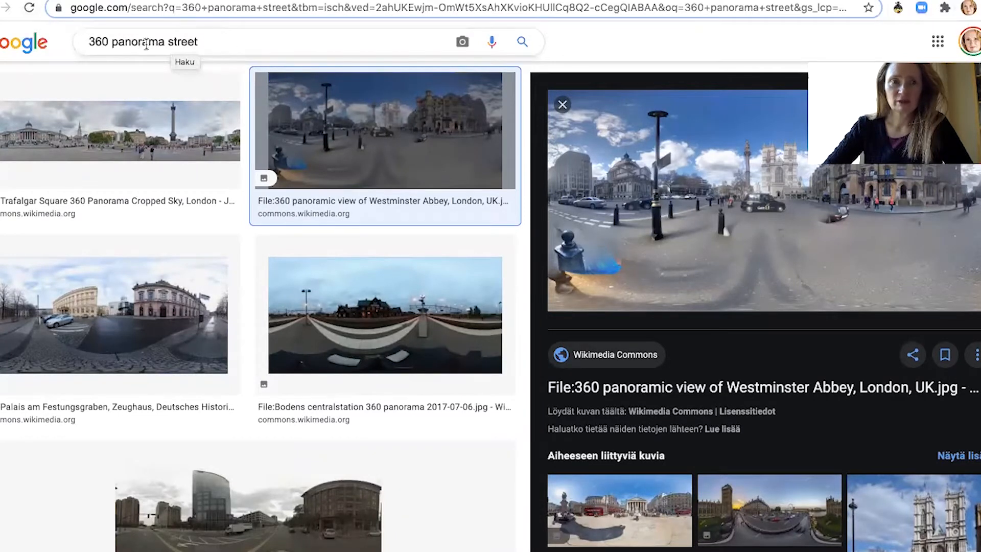
scroll(148, 153, up, 2)
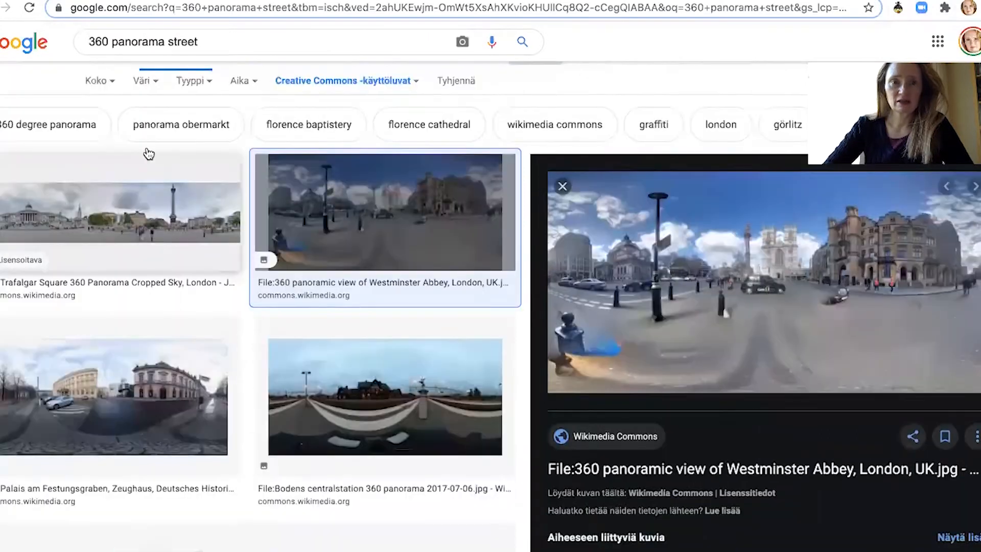
scroll(148, 153, up, 1)
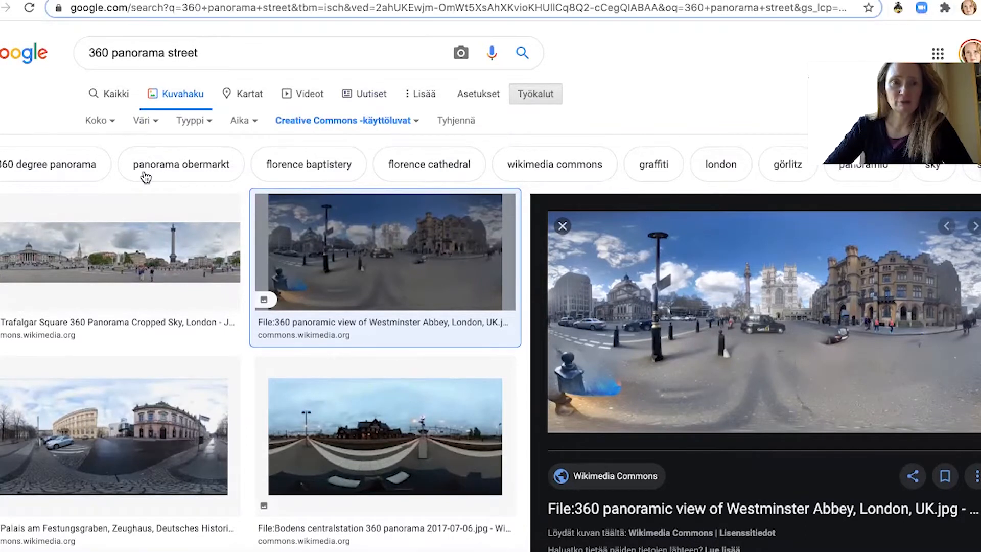
scroll(145, 178, down, 3)
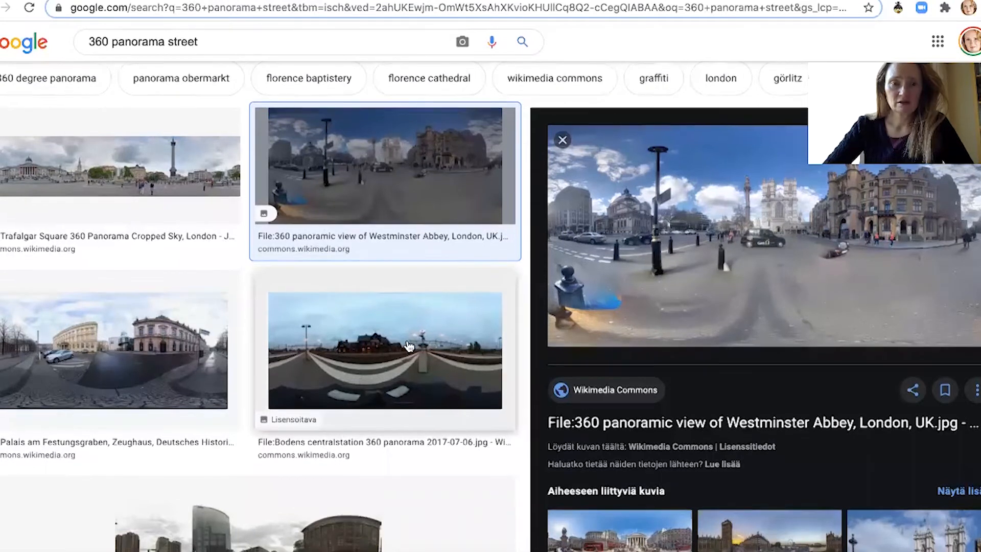
scroll(409, 345, down, 2)
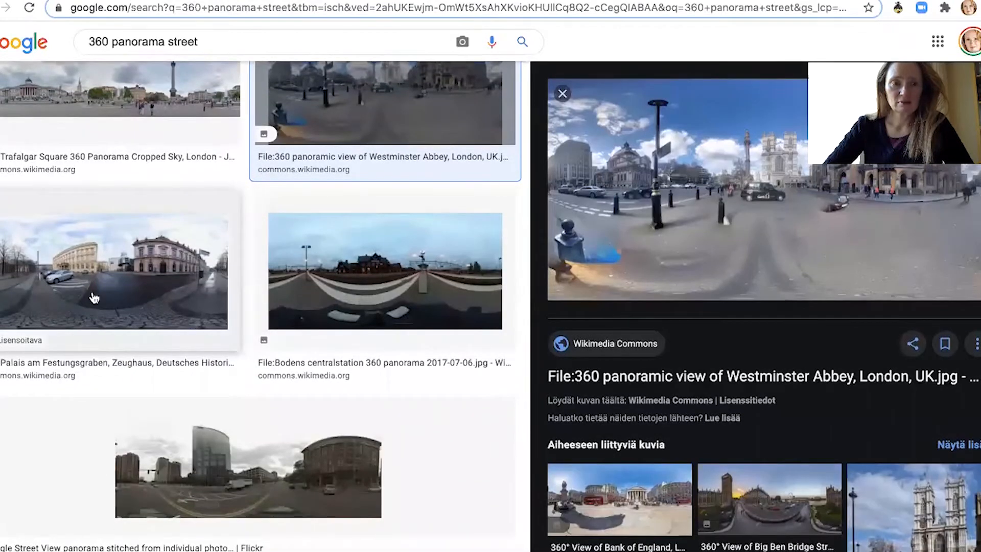
click(94, 298)
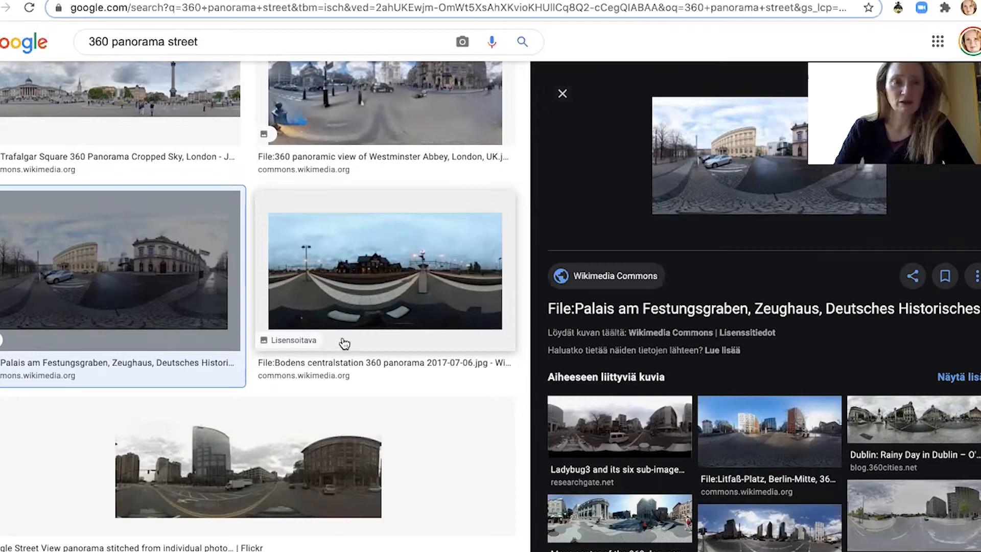
scroll(344, 345, up, 2)
scroll(344, 344, down, 1)
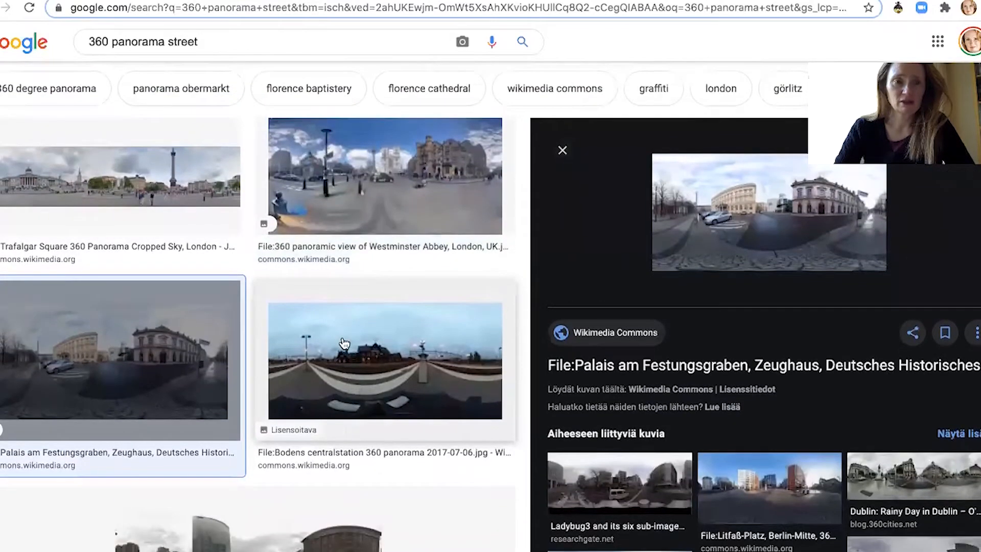
scroll(345, 343, down, 7)
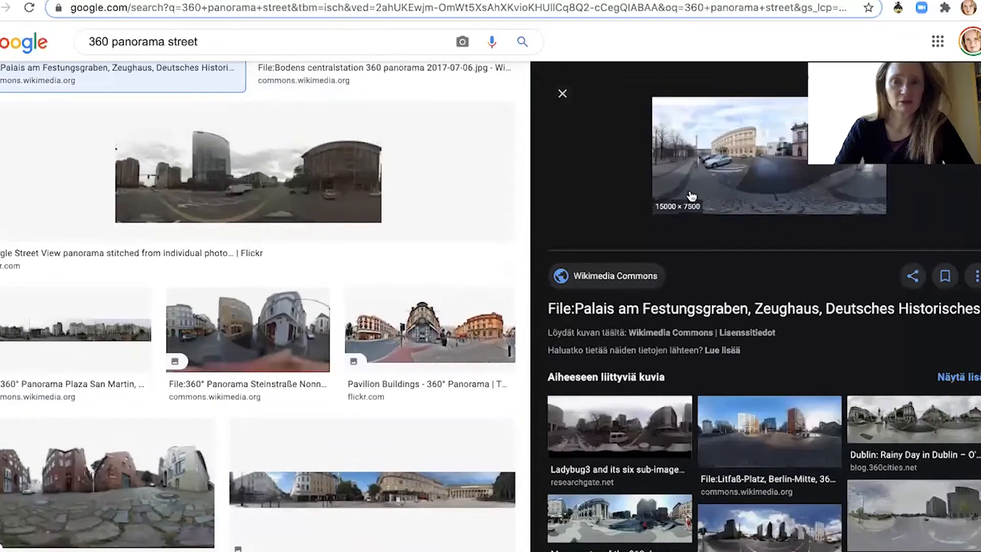
scroll(451, 221, down, 2)
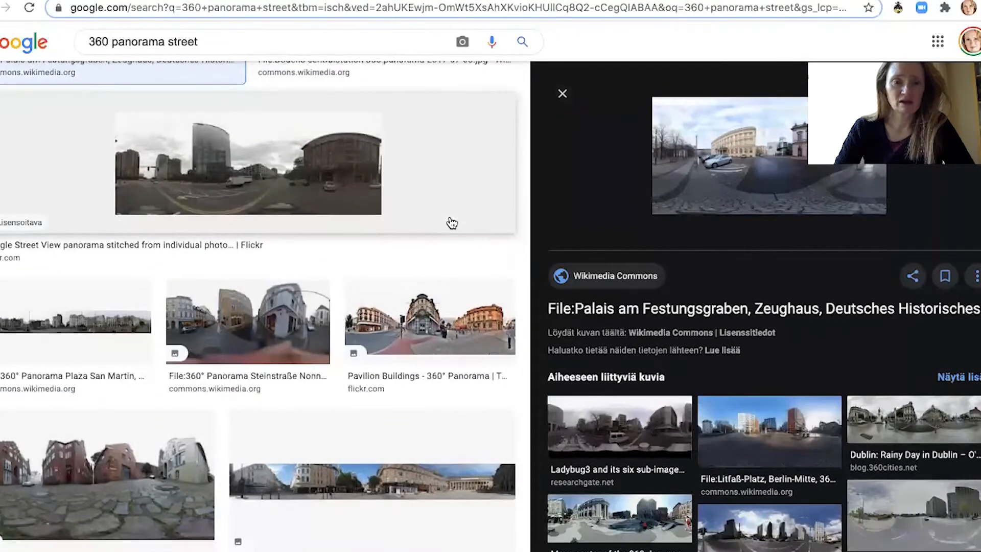
Open the preview of the 360° panorama of Lübeck Kreuzung Kolk from the image results.
click(166, 369)
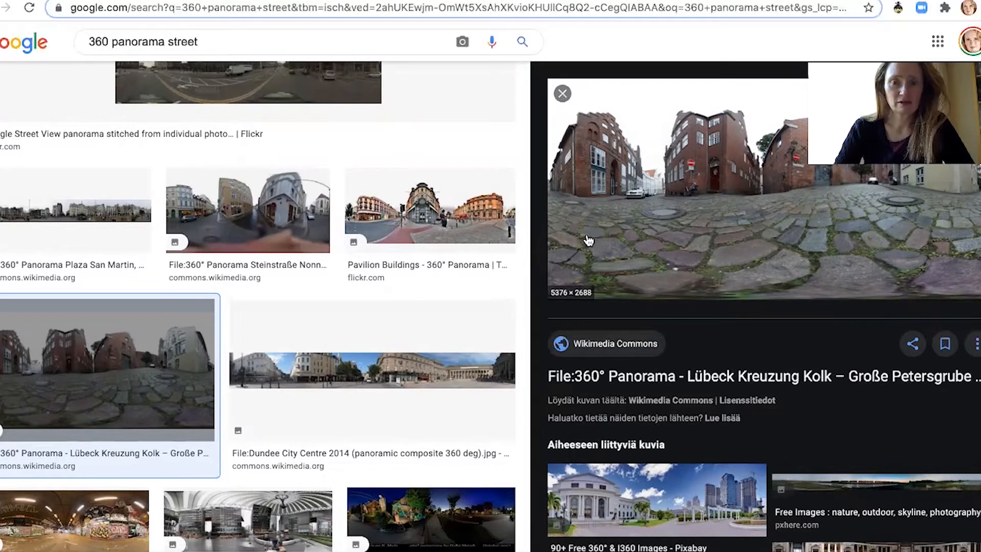
scroll(407, 282, down, 1)
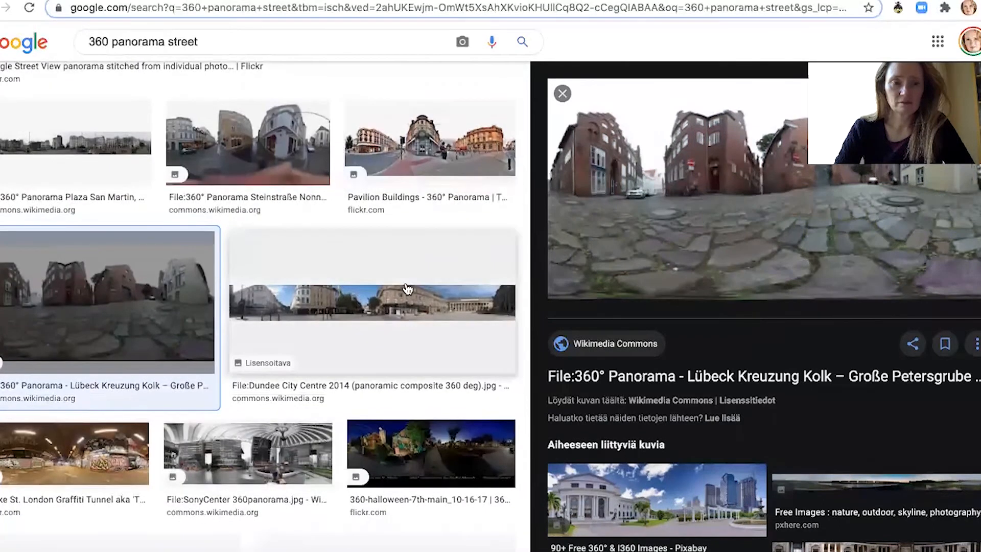
scroll(403, 287, up, 1)
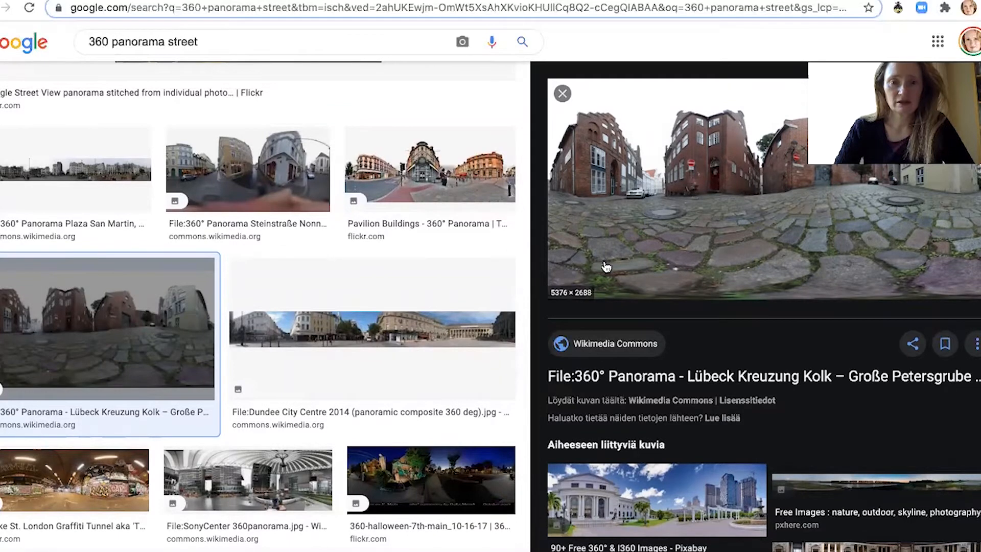
Save the previewed Lübeck panorama as a JPEG in the kuvat folder, shortening its file name to 360°_Panorama_Lübeck.
right_click(652, 178)
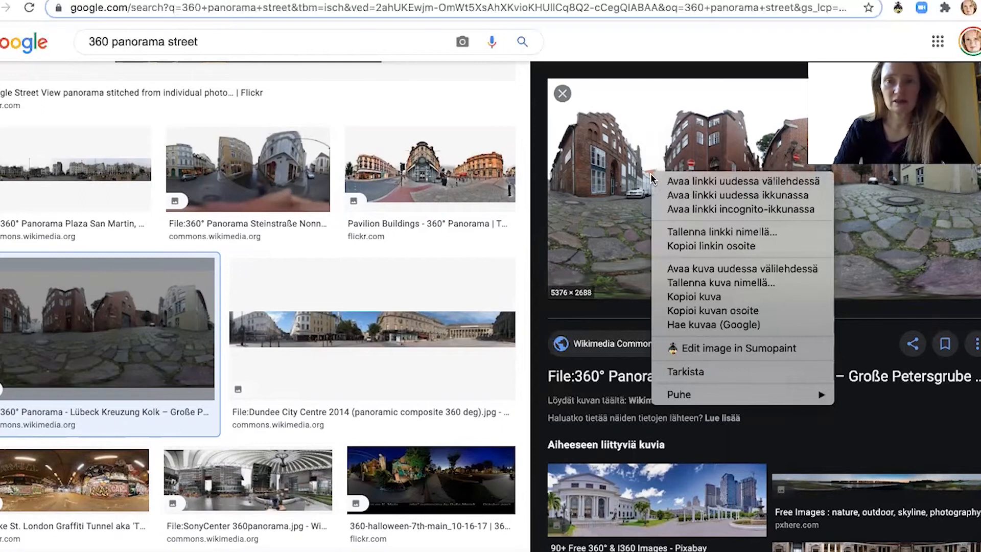
click(687, 282)
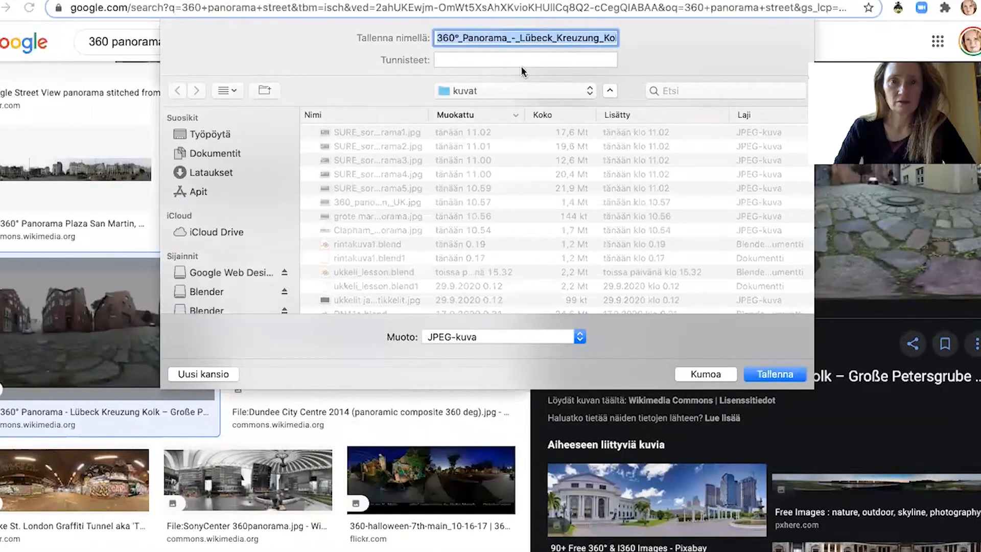
click(515, 36)
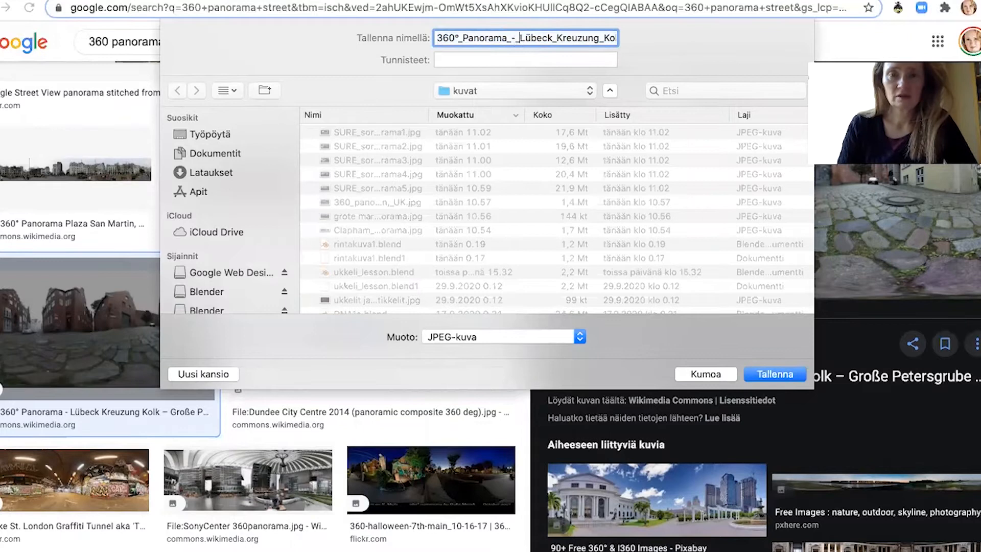
key(BackSpace)
key(BackSpace)
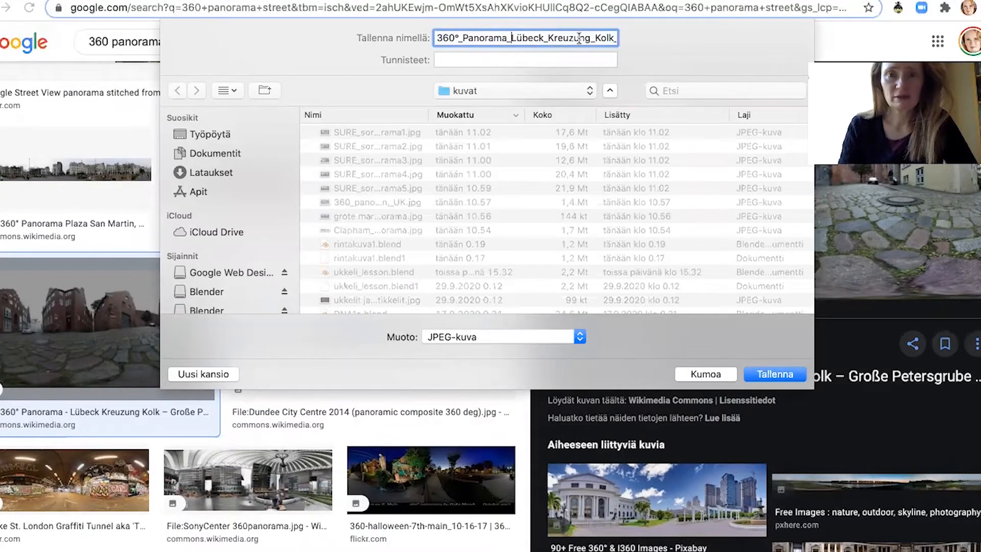
drag(547, 39, 616, 39)
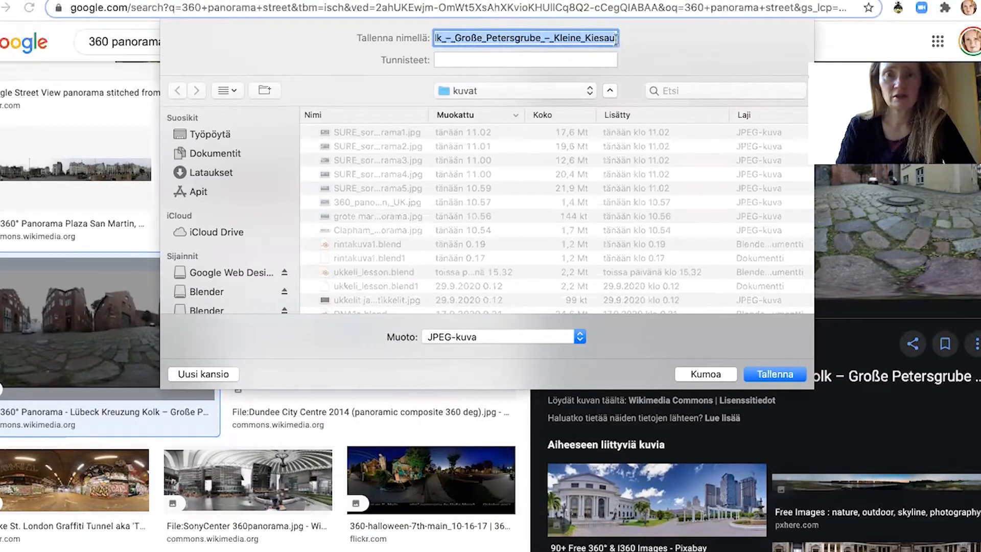
key(BackSpace)
key(BackSpace)
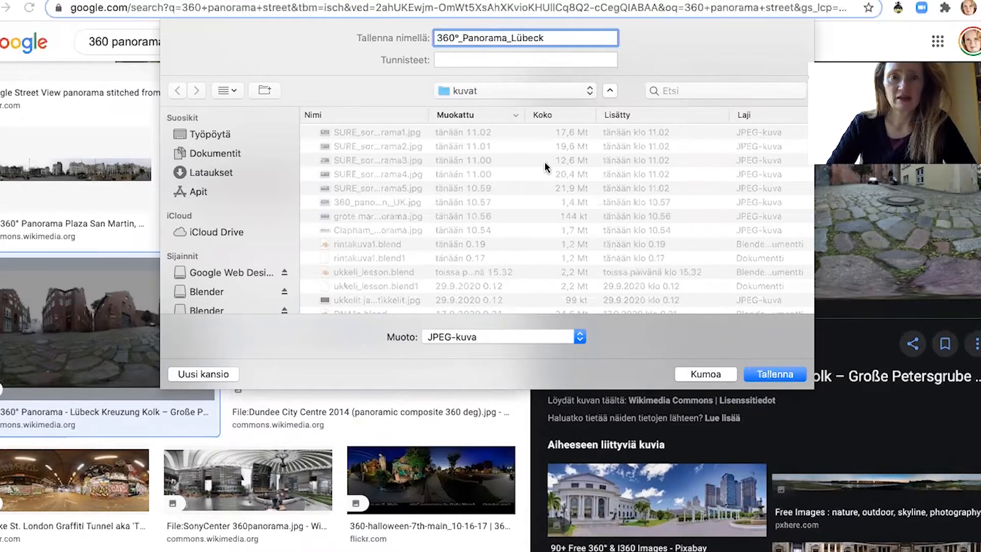
click(768, 376)
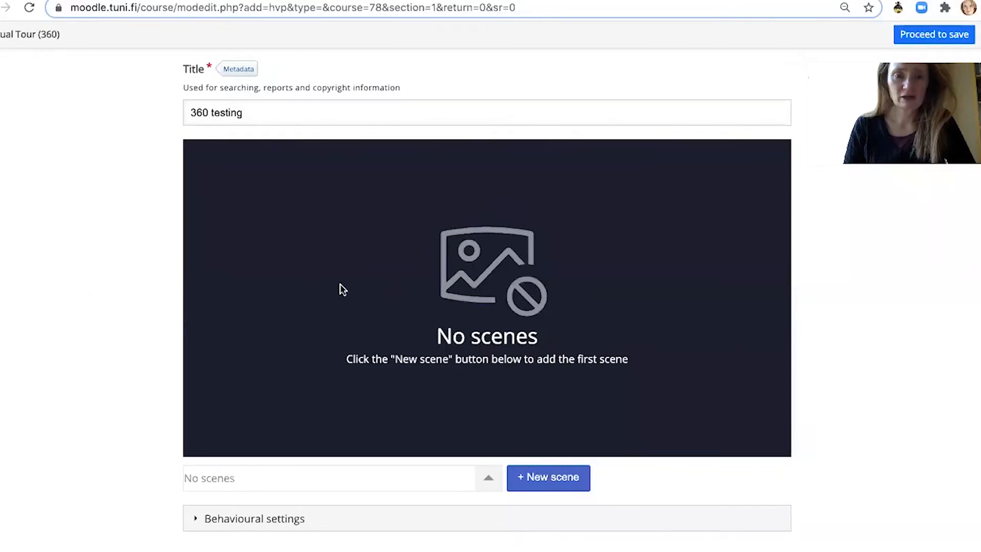
Return to the Moodle virtual tour editor and add a new scene titled "Lübeck".
click(542, 478)
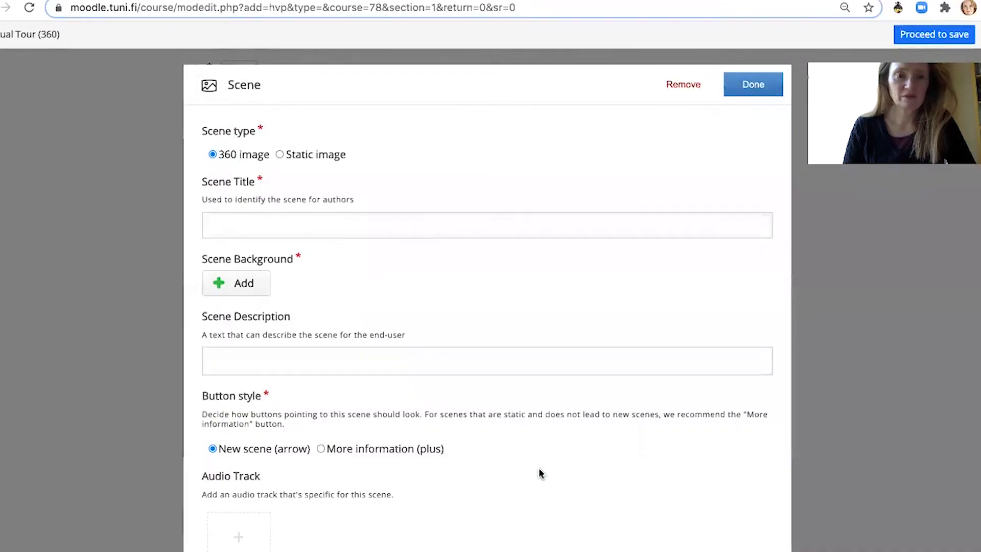
click(253, 222)
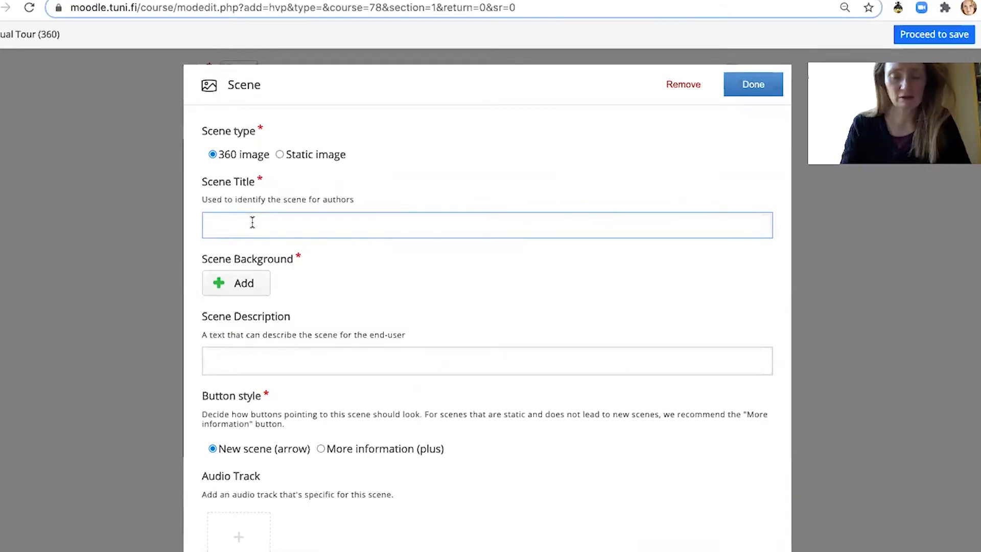
text(L)
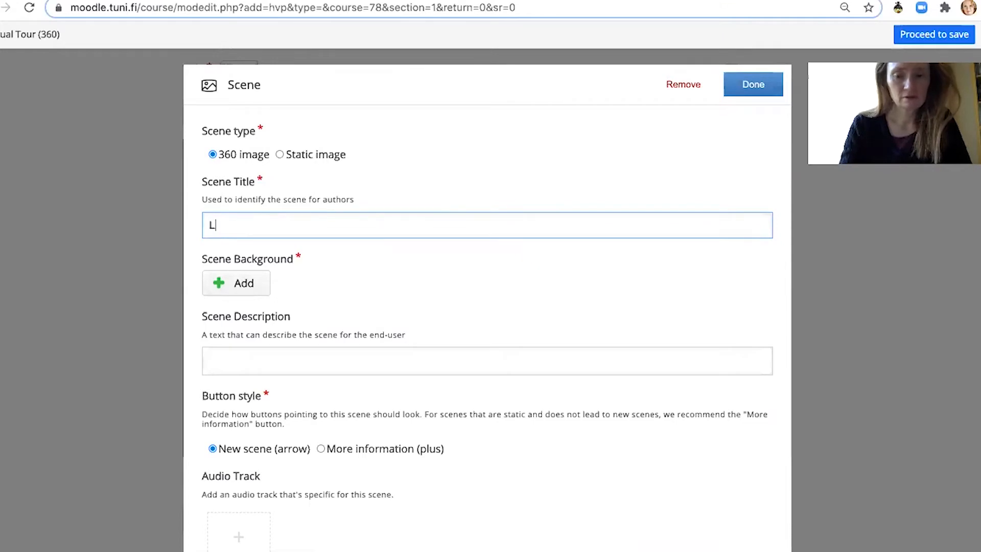
text(übe)
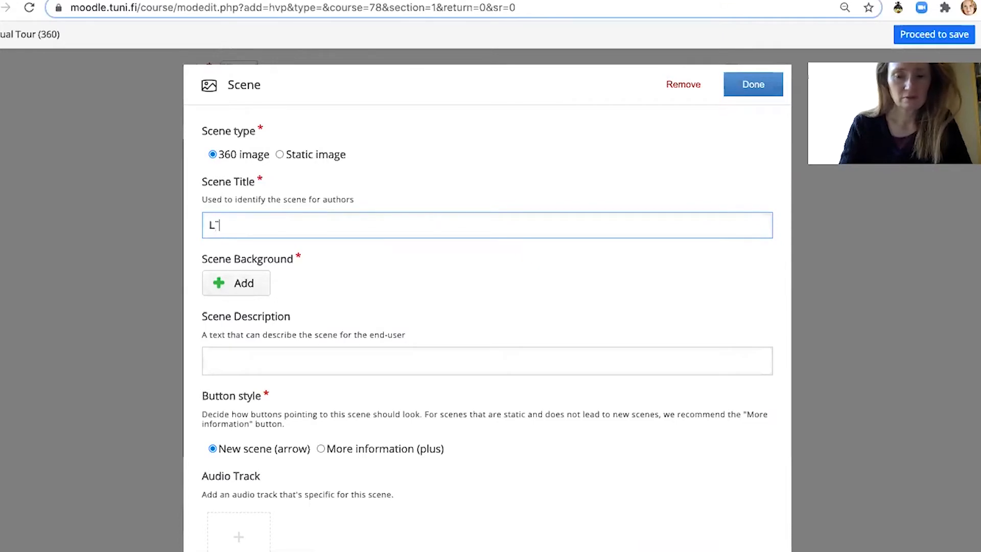
text(ck)
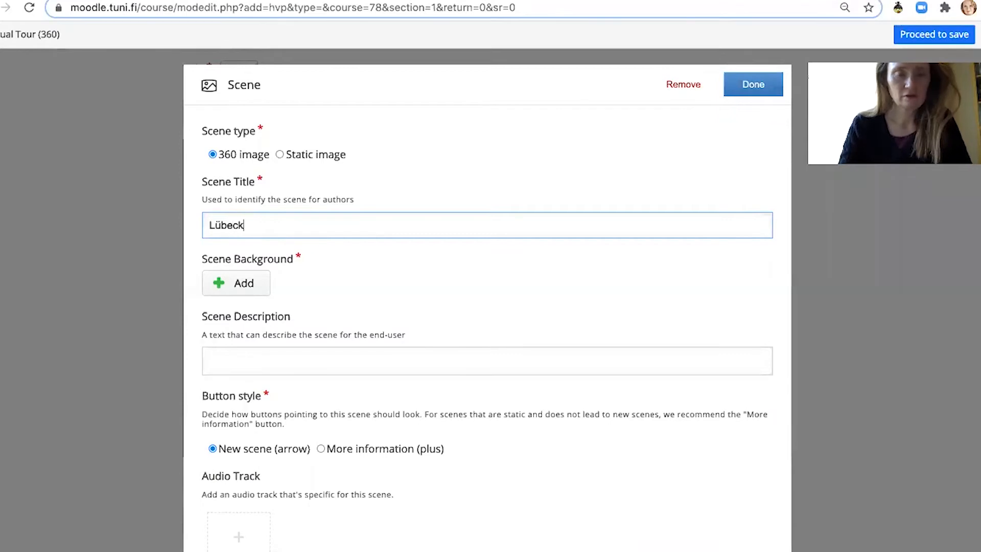
Upload 360°_Panorama_Lübeck.jpg from the kuvat folder as the Lübeck scene's background.
click(230, 284)
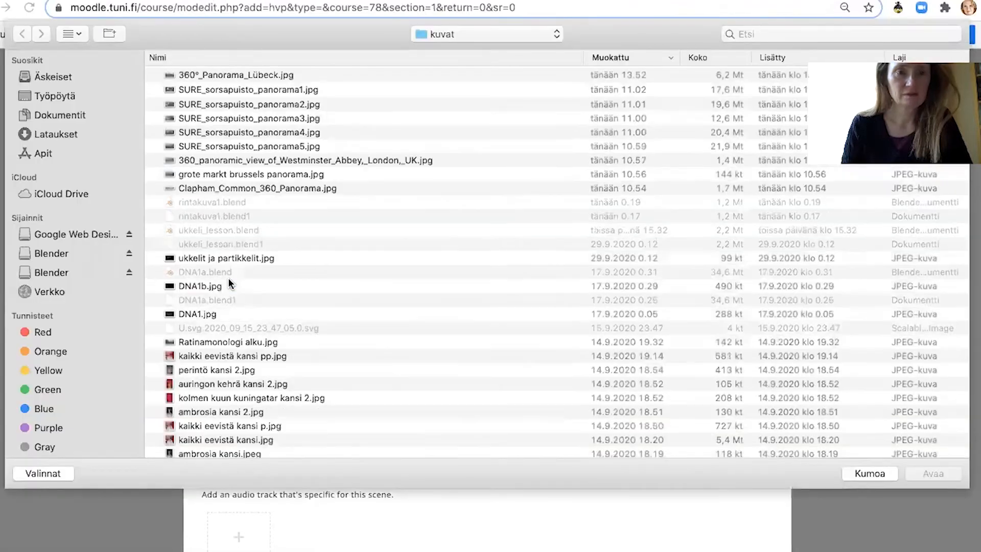
click(244, 76)
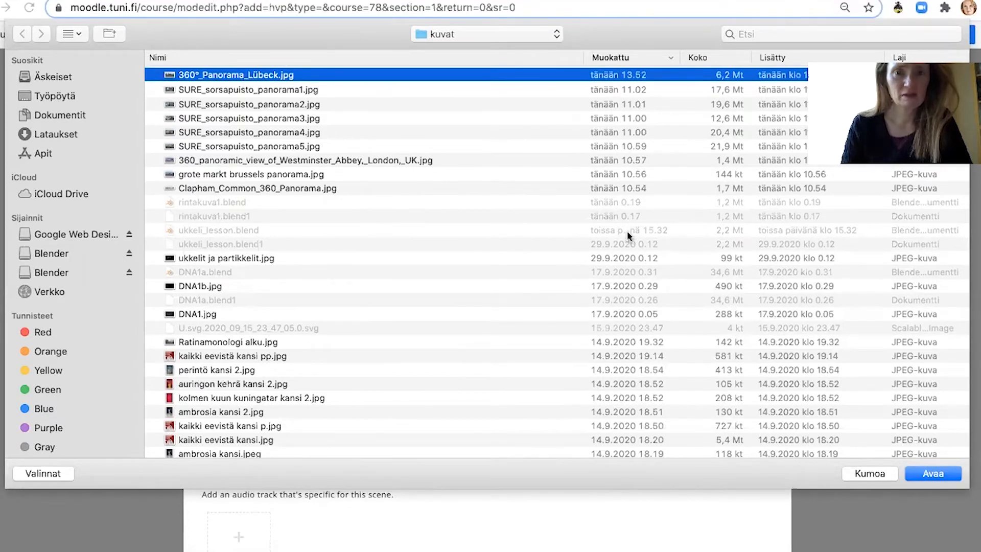
click(932, 473)
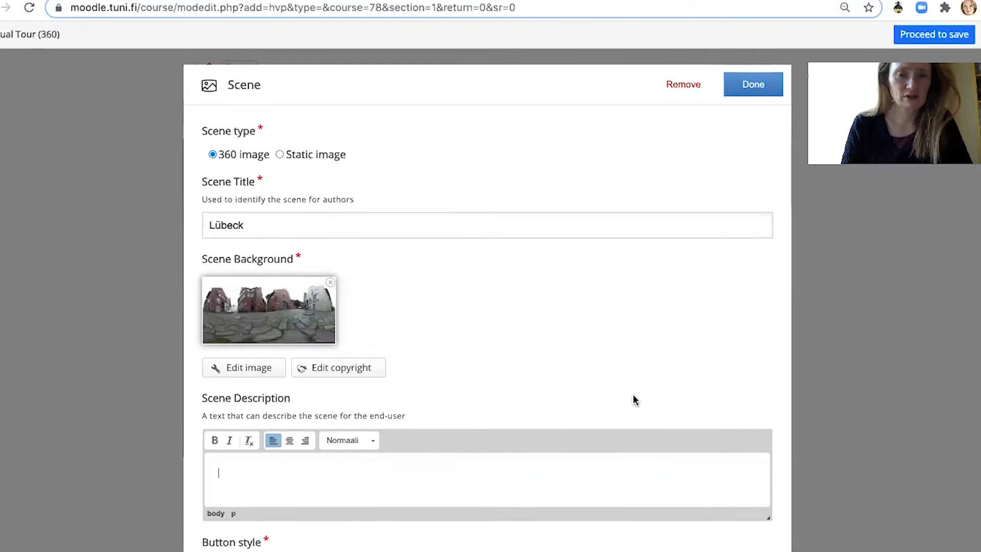
Set the Lübeck scene's button style to More information (plus) and start adding an audio track specific to the scene.
scroll(633, 395, down, 5)
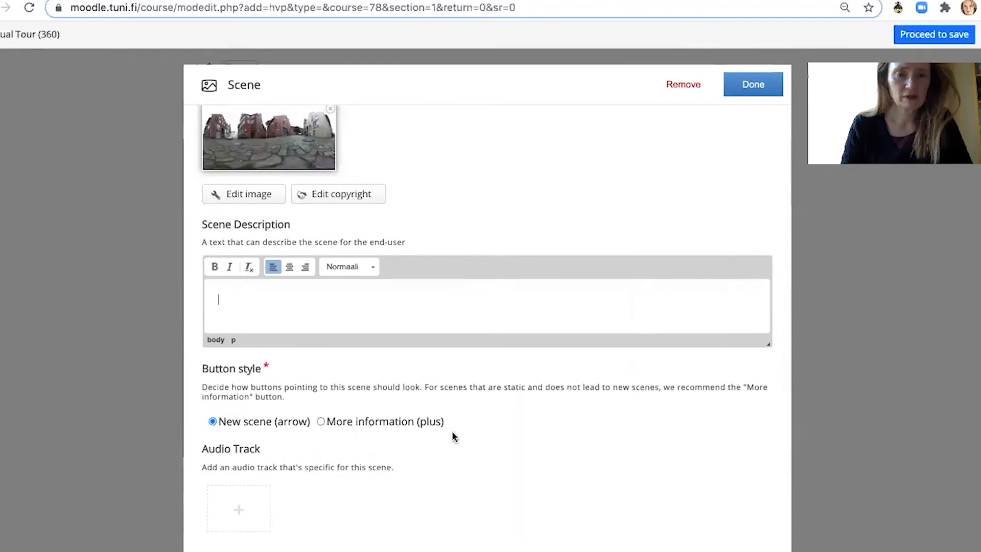
click(322, 423)
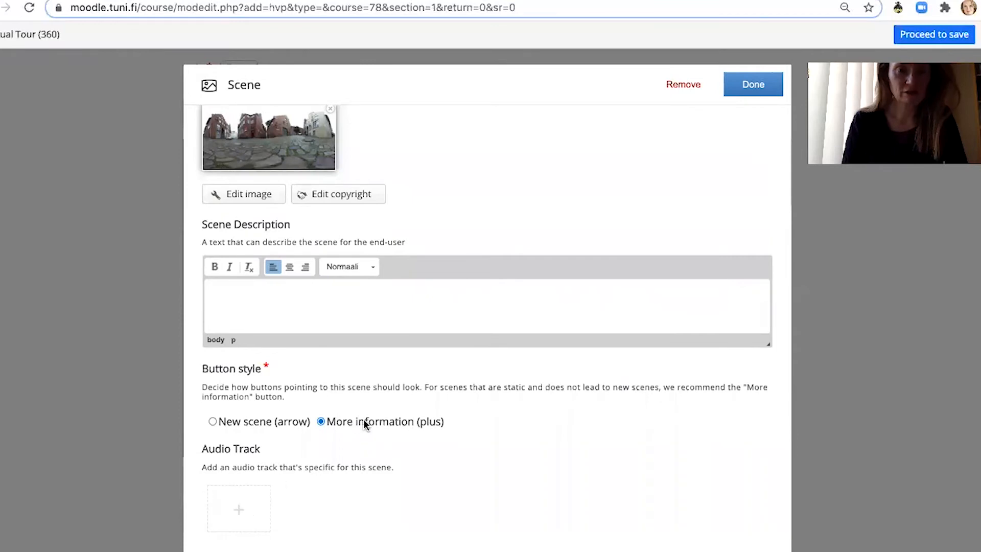
scroll(364, 420, up, 4)
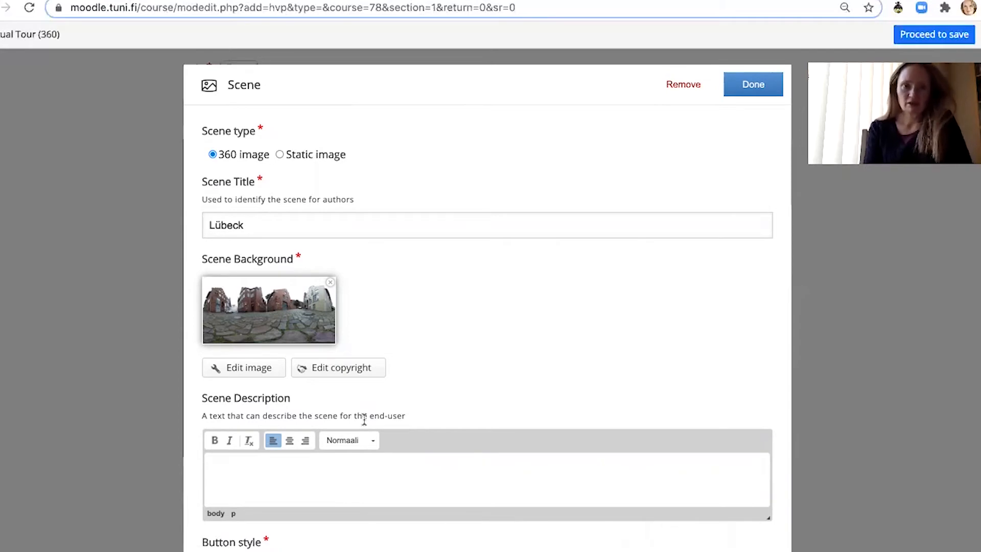
scroll(364, 419, down, 3)
scroll(364, 419, down, 1)
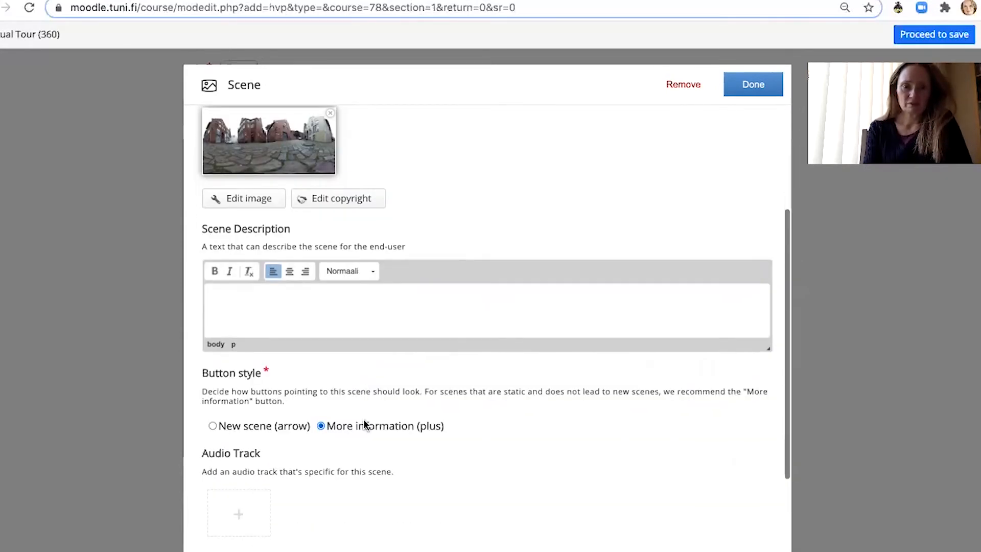
click(249, 509)
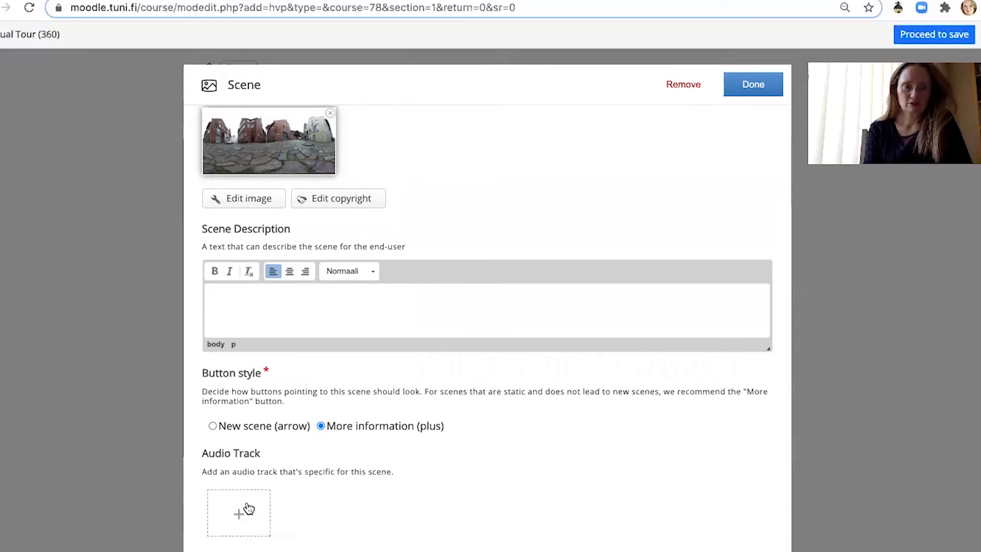
scroll(249, 509, down, 5)
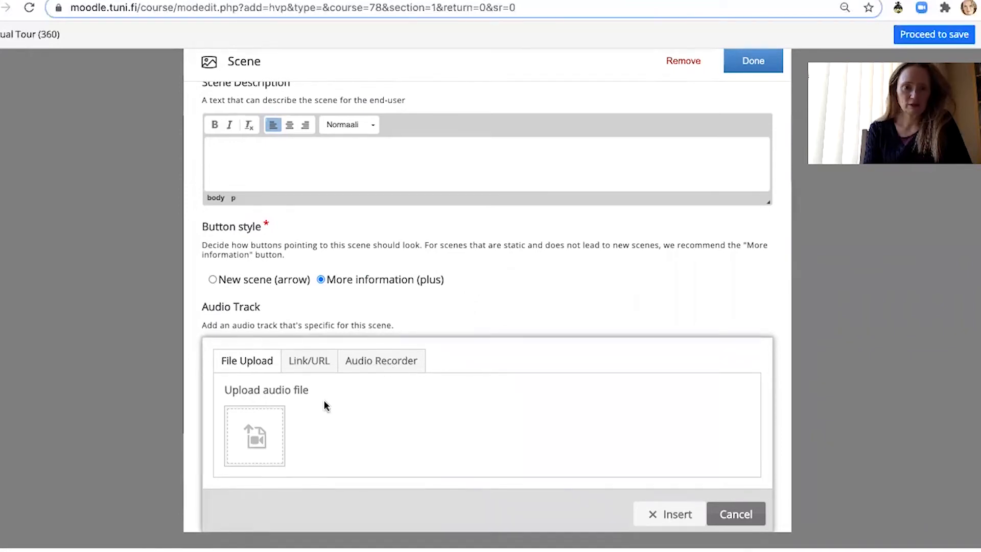
click(265, 442)
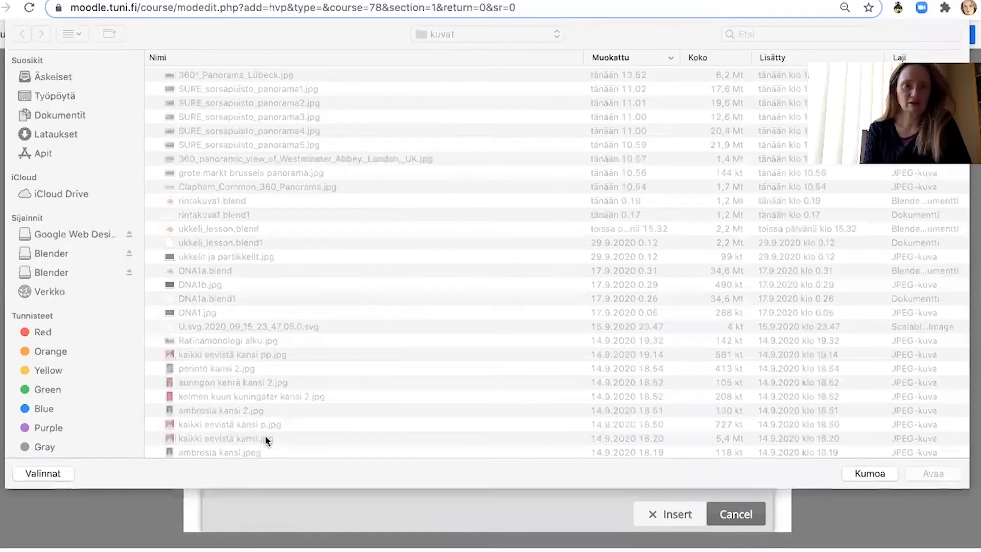
click(72, 117)
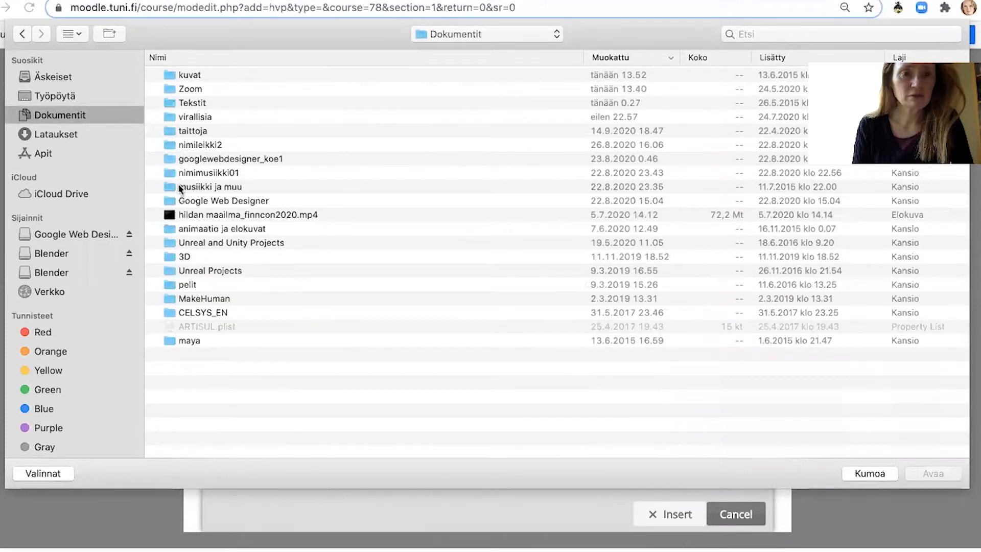
click(168, 231)
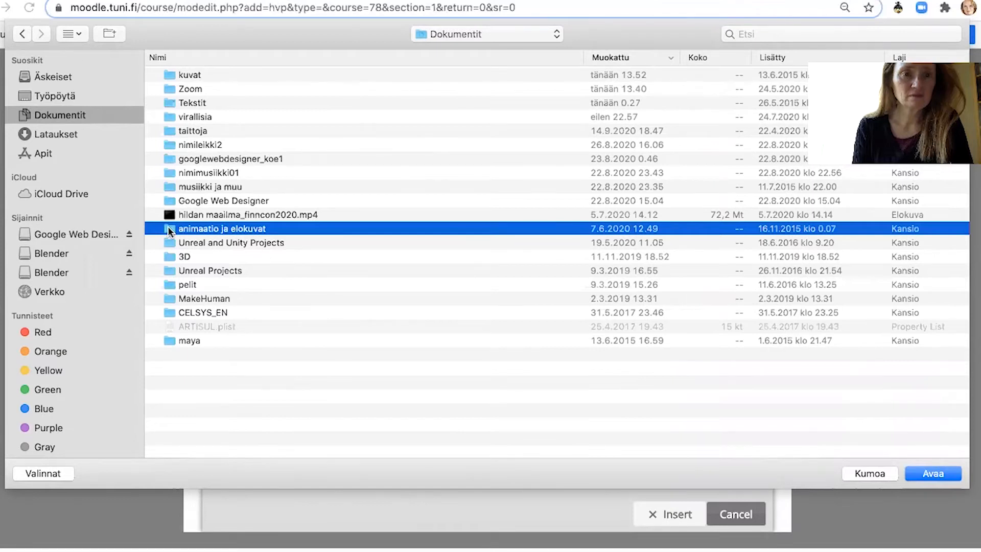
double_click(168, 229)
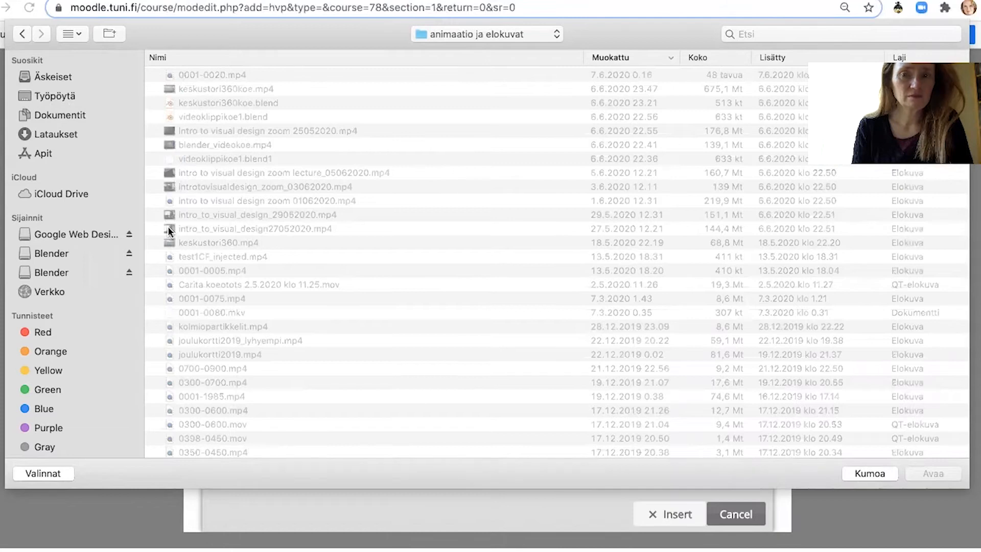
scroll(167, 226, down, 3)
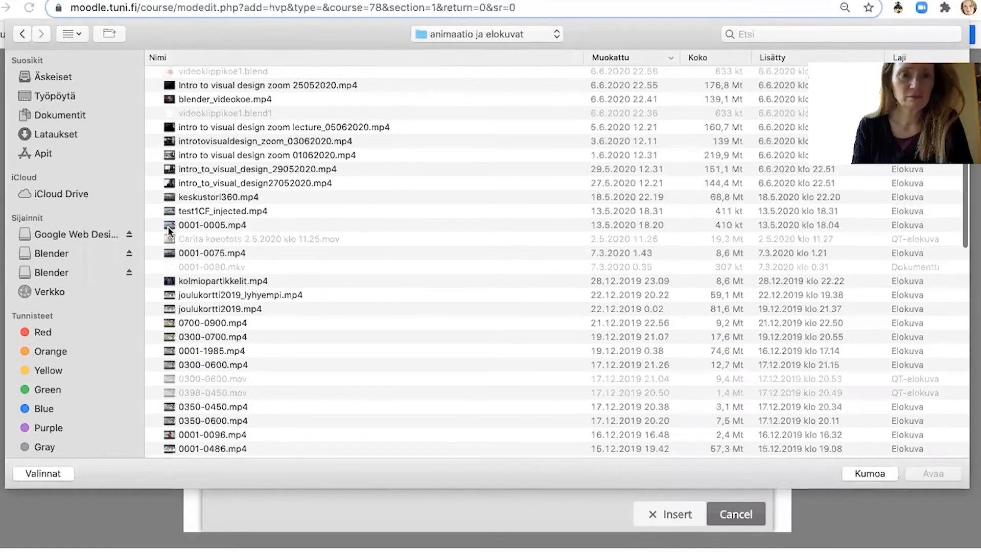
scroll(168, 226, down, 10)
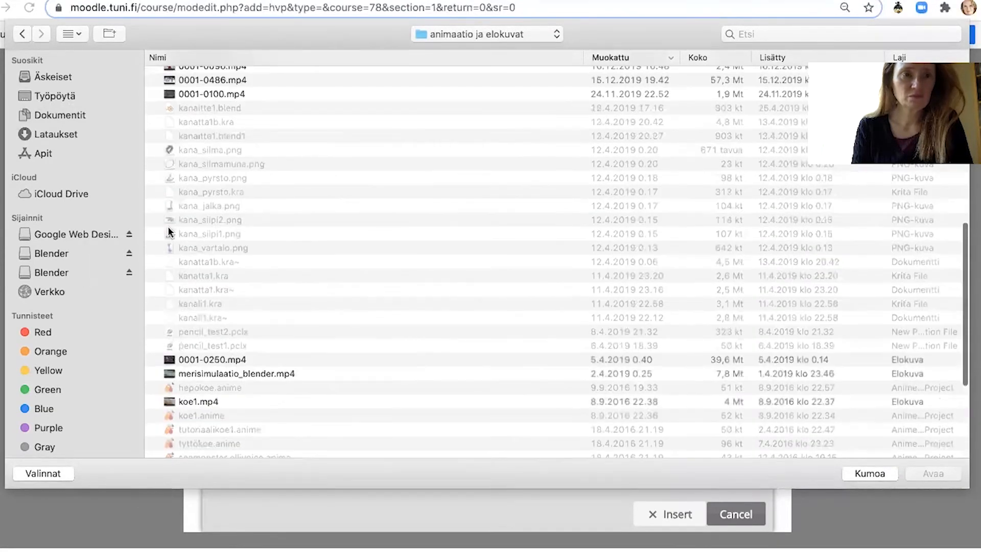
scroll(167, 226, up, 15)
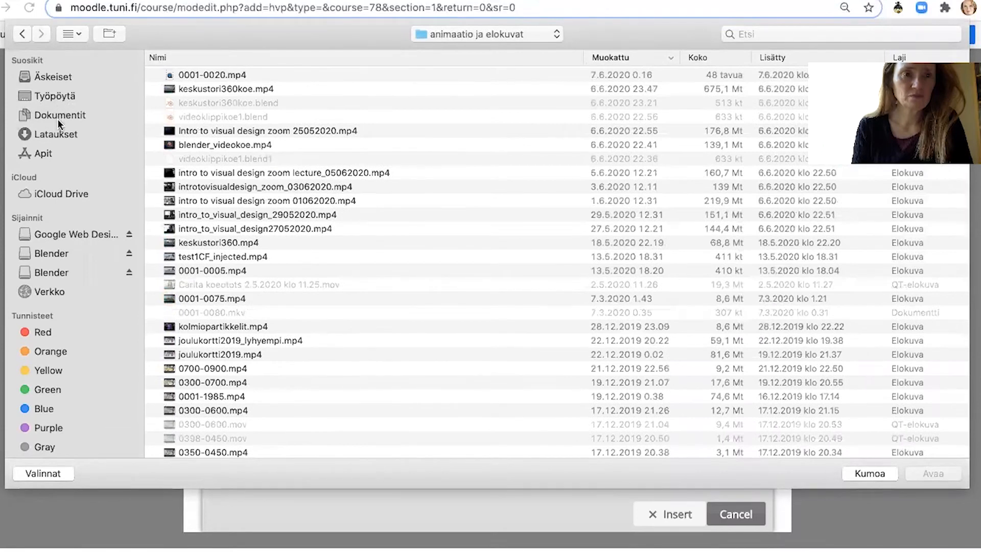
click(58, 114)
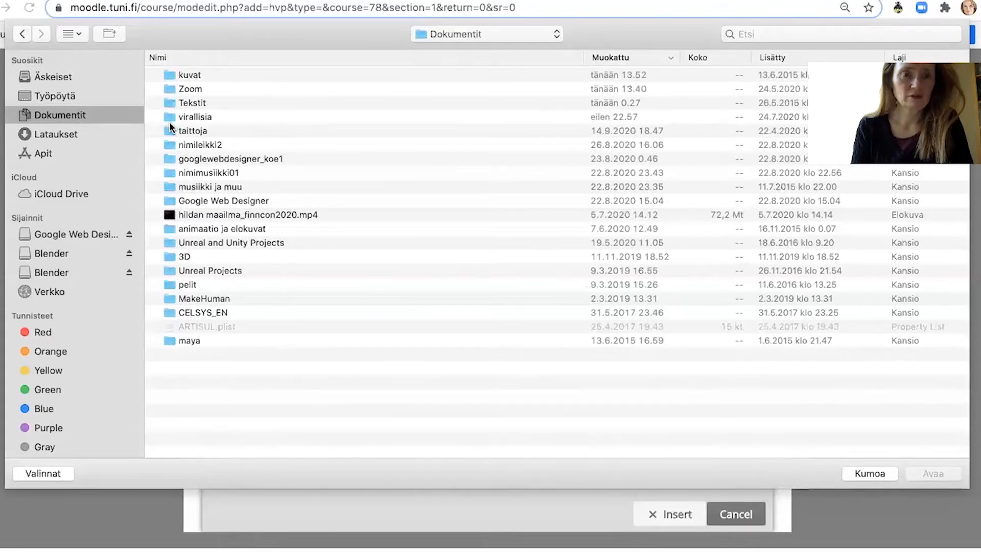
click(869, 473)
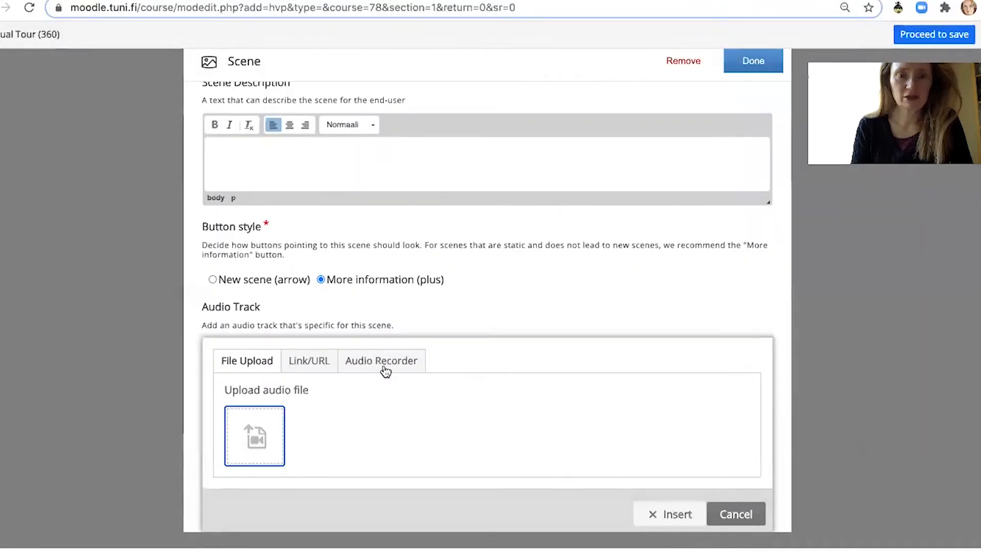
Record an audio clip about 8 seconds long with the Audio Recorder for the Lübeck scene.
click(383, 368)
scroll(321, 408, down, 2)
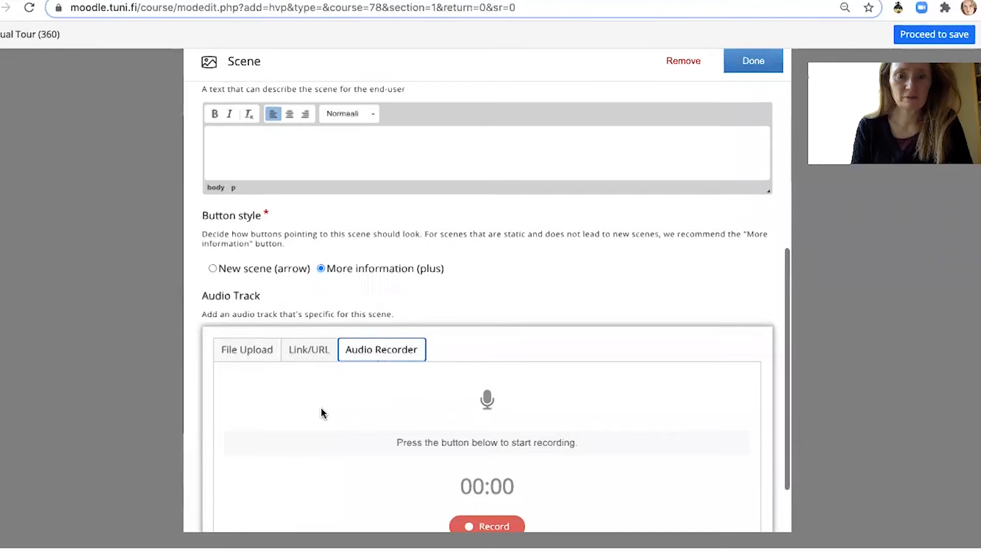
scroll(321, 409, down, 3)
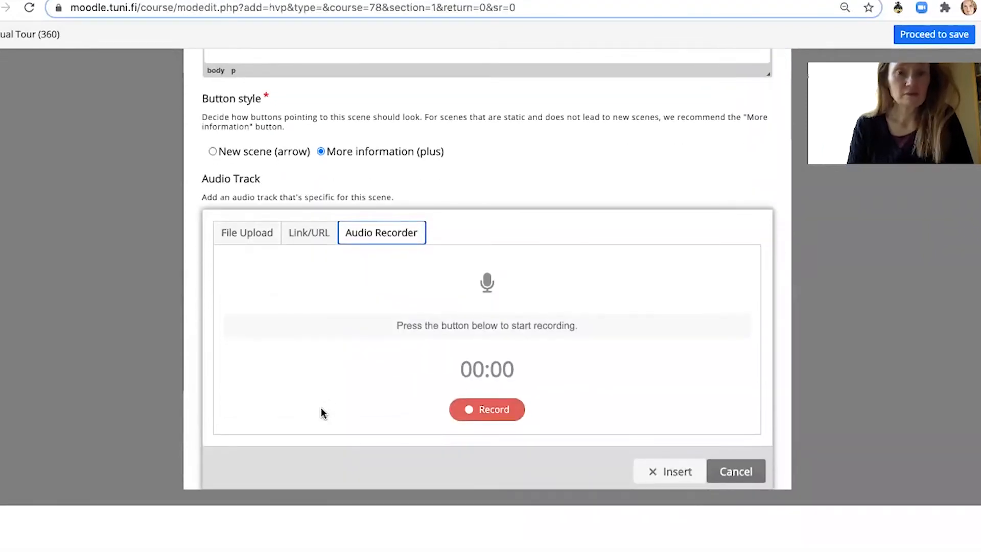
click(491, 415)
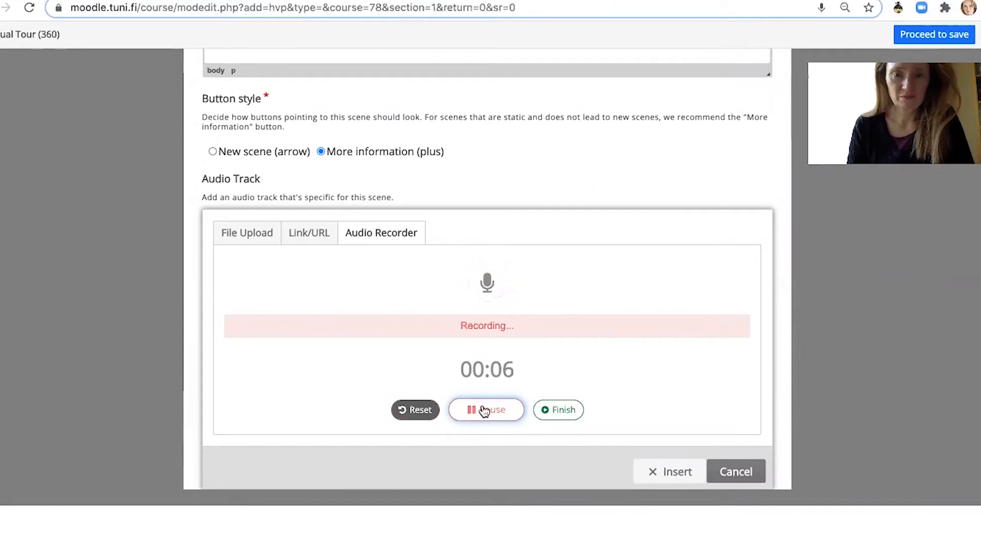
click(545, 416)
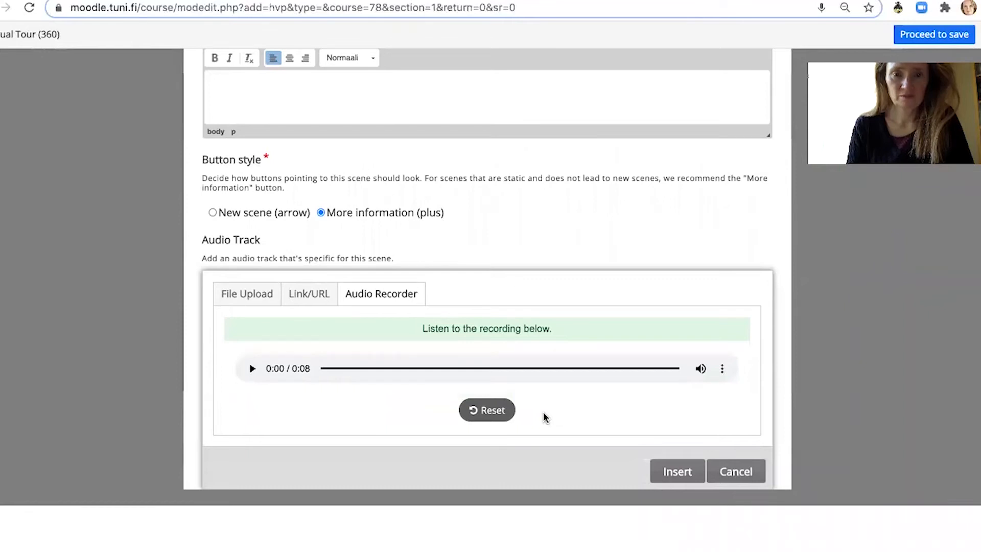
Play back part of the recorded clip and insert it as the Lübeck scene's audio track.
click(253, 369)
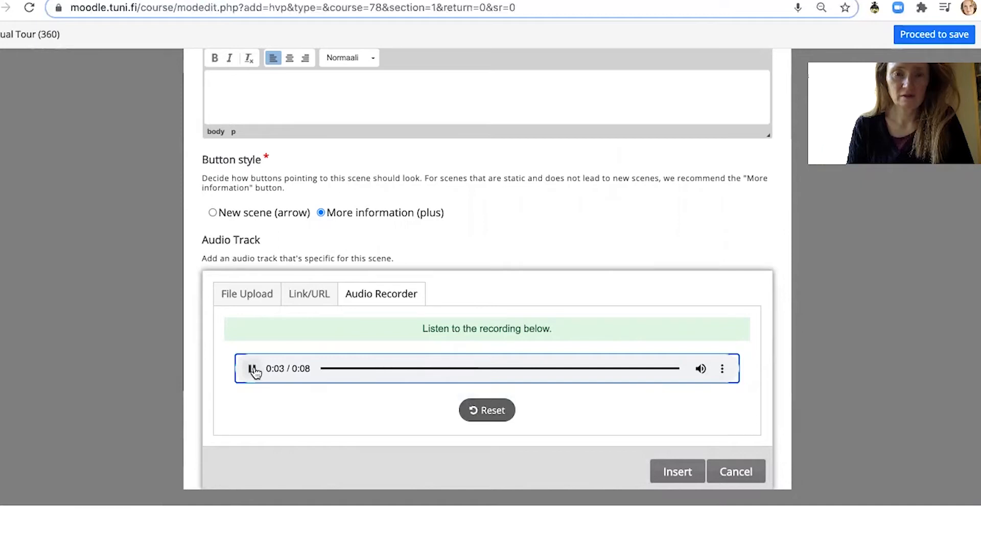
click(254, 371)
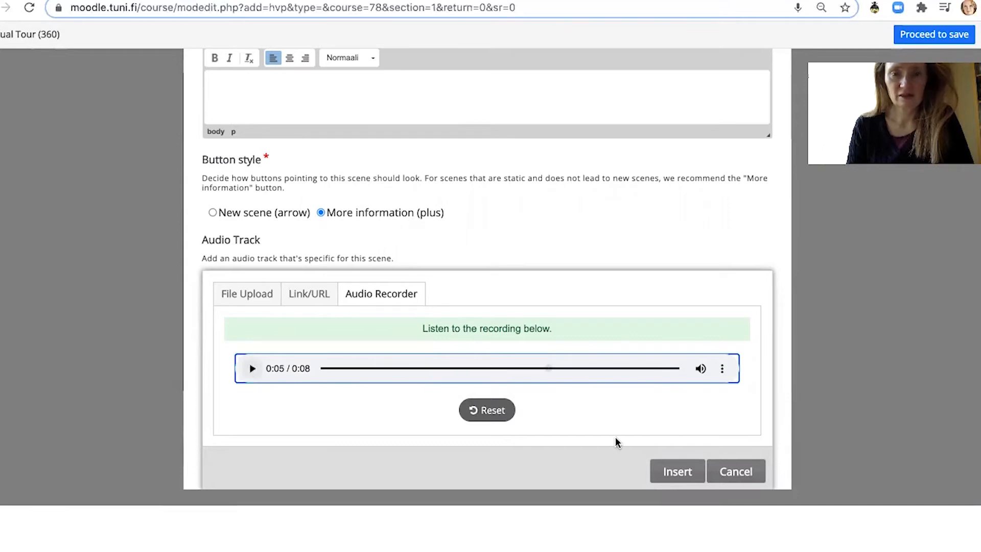
click(668, 473)
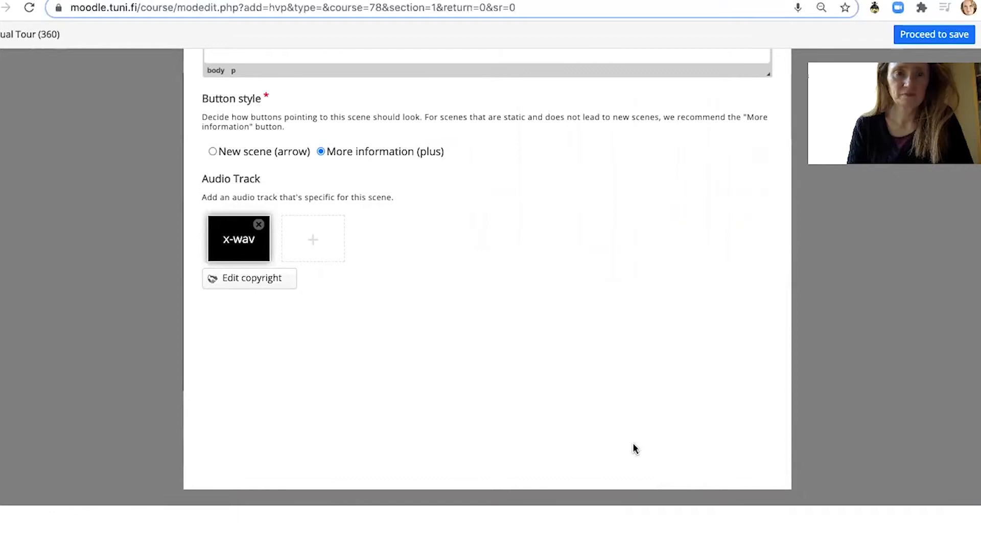
Review the Lübeck scene's settings, from its title and background image to the button style and audio track.
scroll(526, 393, up, 2)
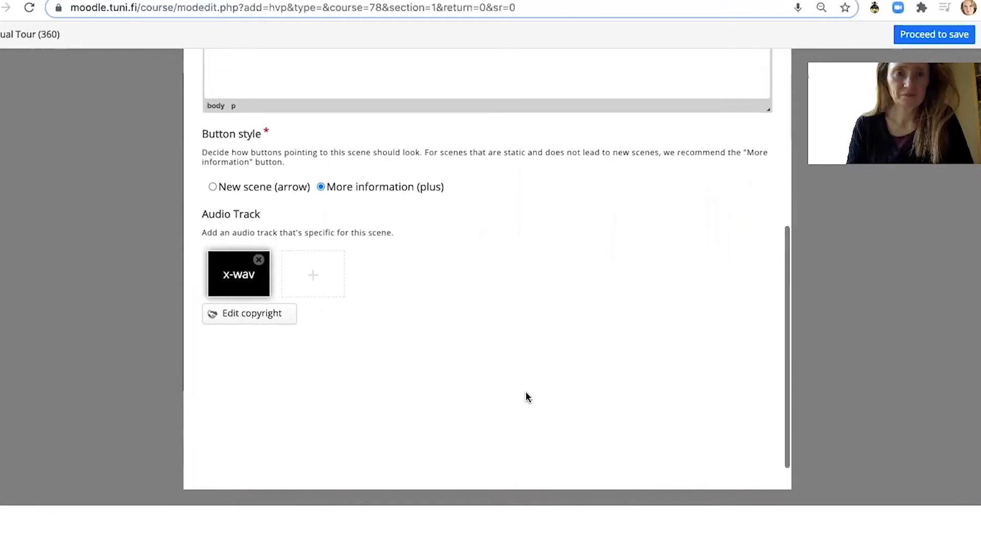
scroll(527, 393, up, 5)
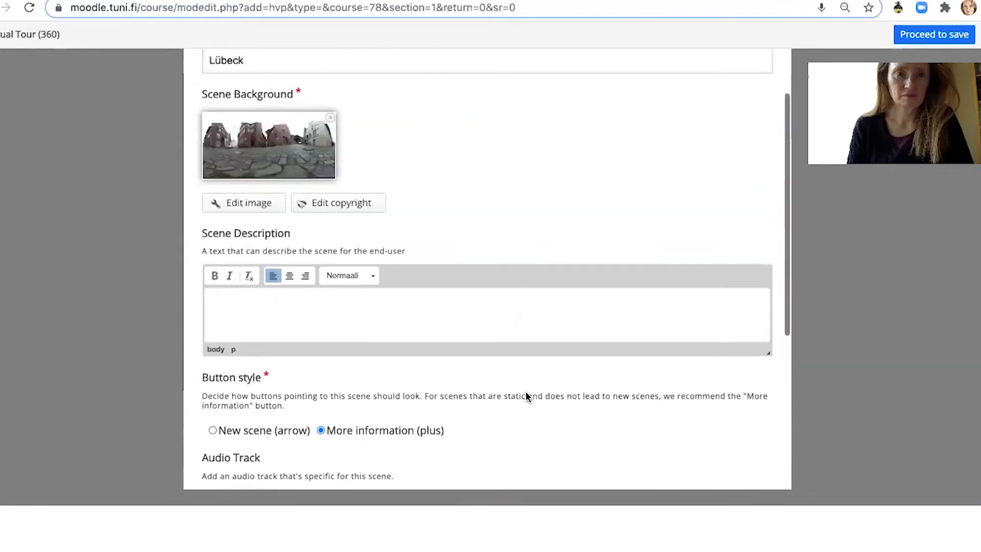
scroll(526, 392, down, 2)
scroll(526, 391, up, 3)
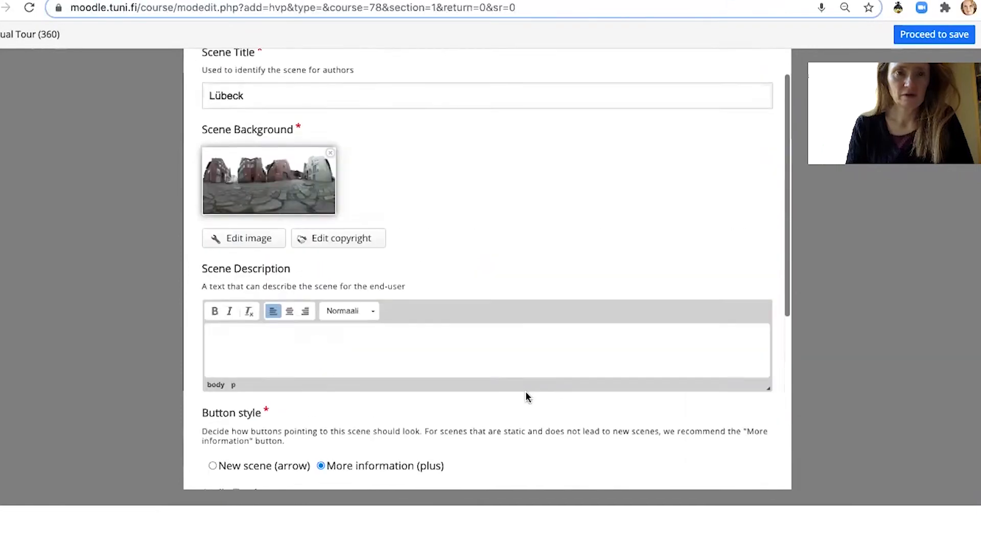
scroll(527, 394, down, 5)
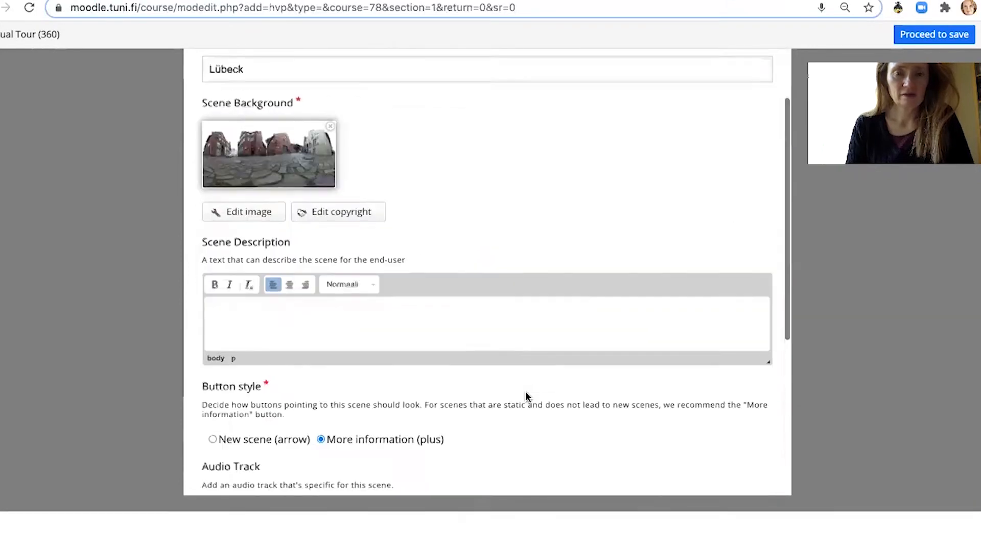
scroll(527, 395, down, 3)
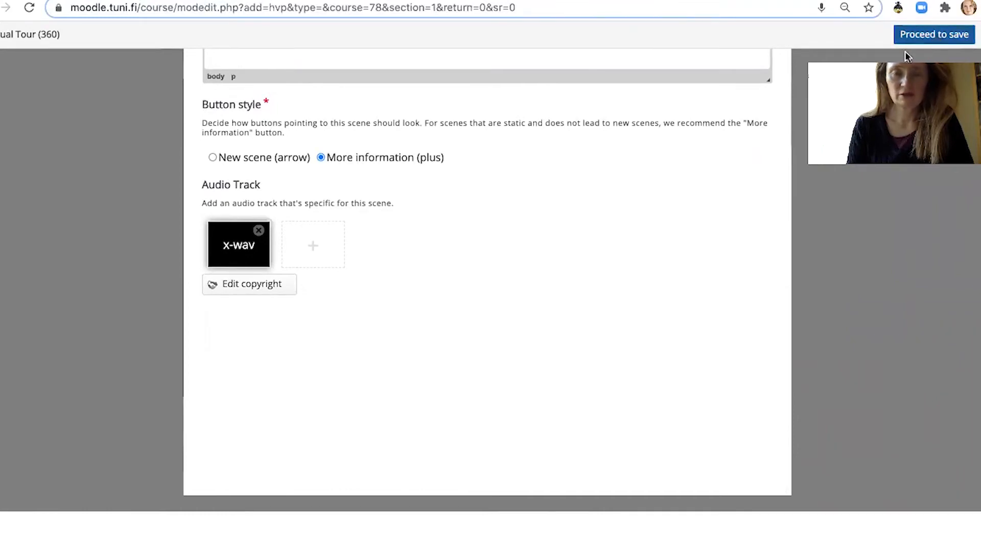
scroll(652, 236, up, 5)
scroll(652, 235, up, 3)
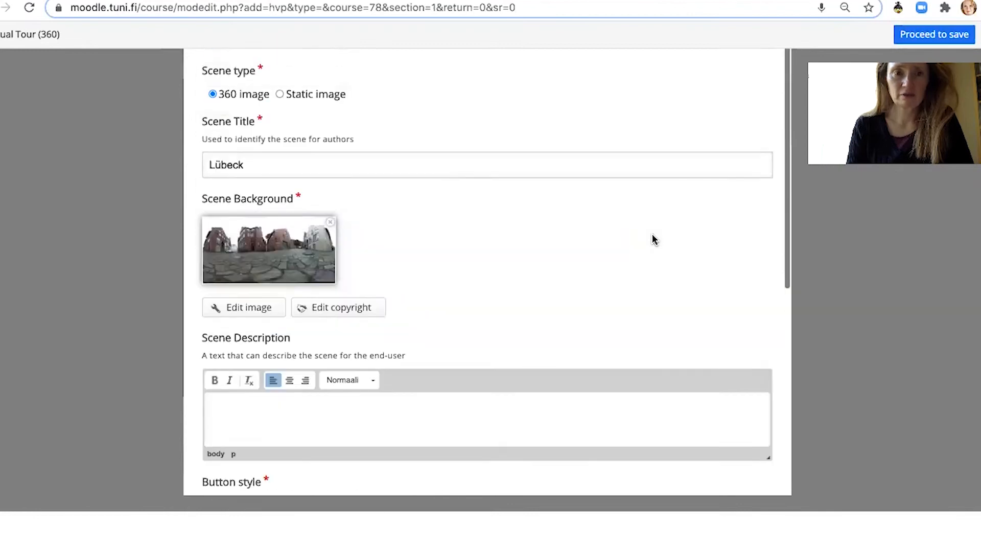
Leave the full-screen editor via Proceed to save and finish the Lübeck scene so it loads in the tour editor.
click(932, 36)
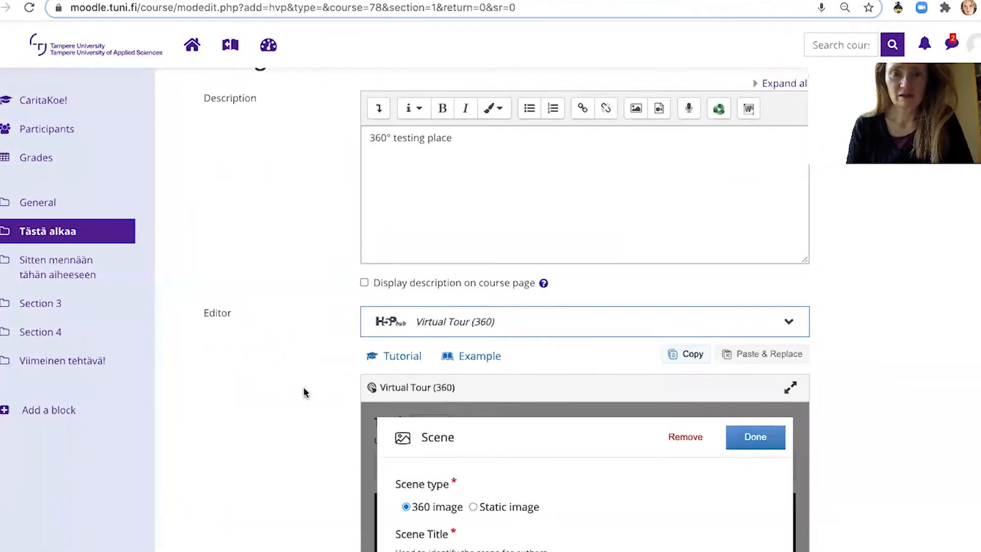
scroll(287, 392, down, 6)
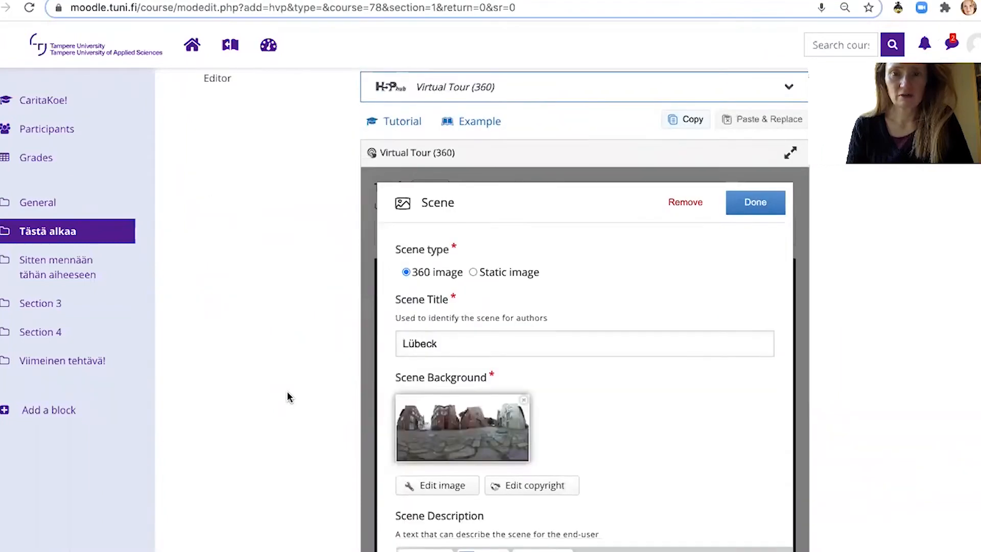
scroll(288, 393, down, 1)
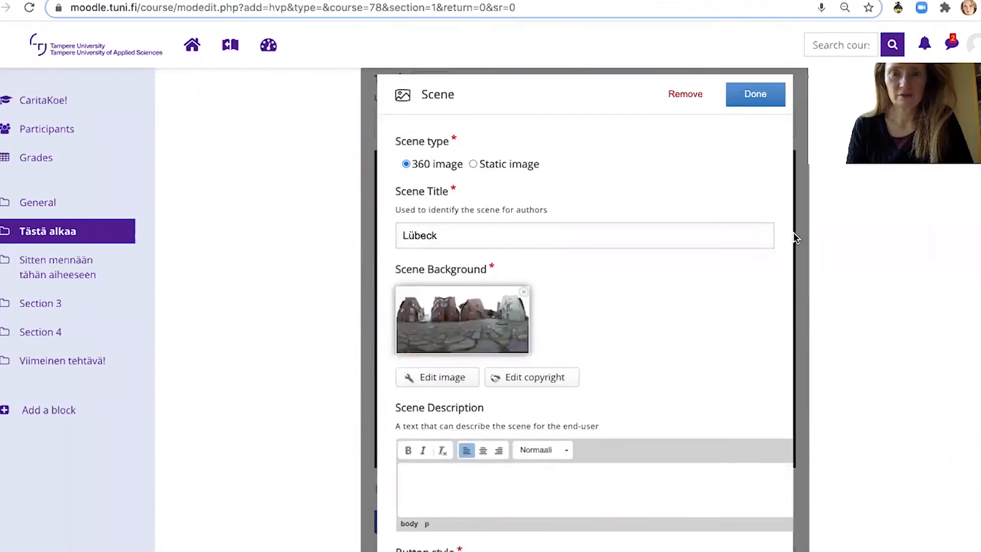
click(757, 102)
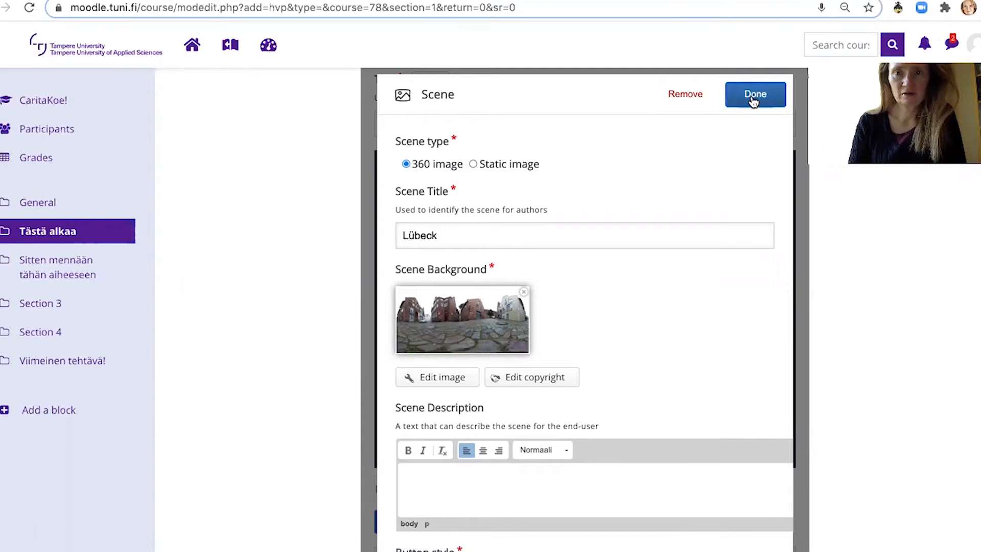
scroll(722, 155, down, 5)
scroll(723, 154, down, 4)
scroll(723, 154, up, 8)
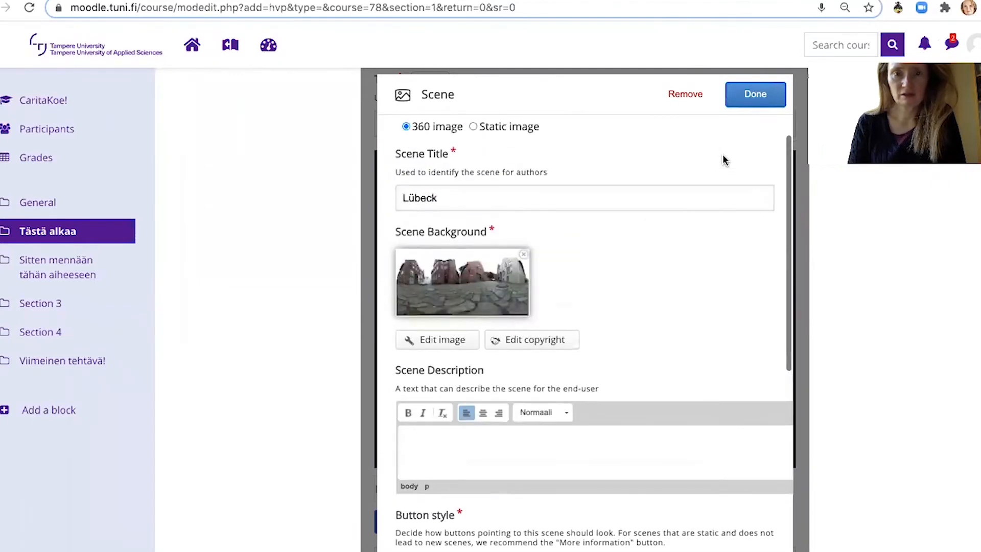
scroll(722, 156, up, 3)
scroll(723, 160, down, 5)
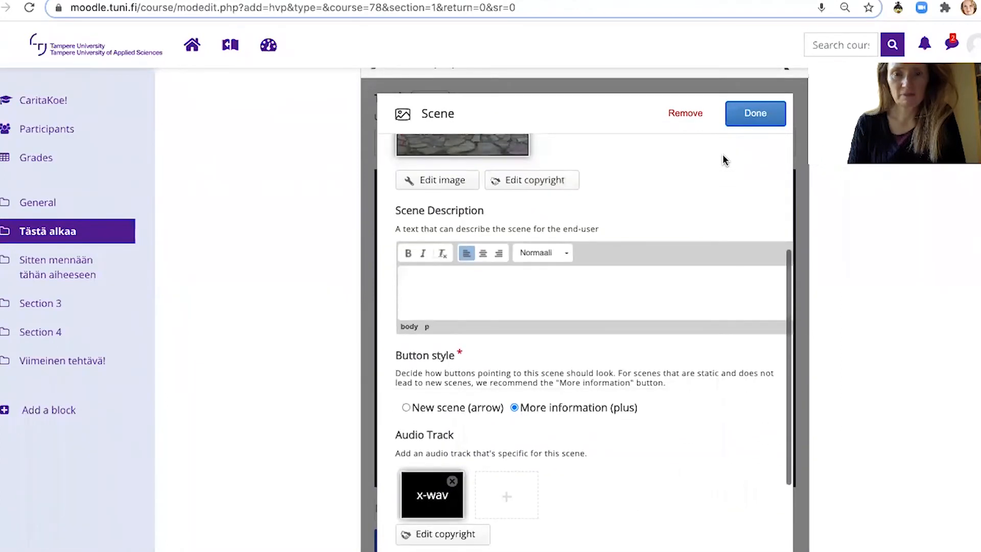
click(754, 115)
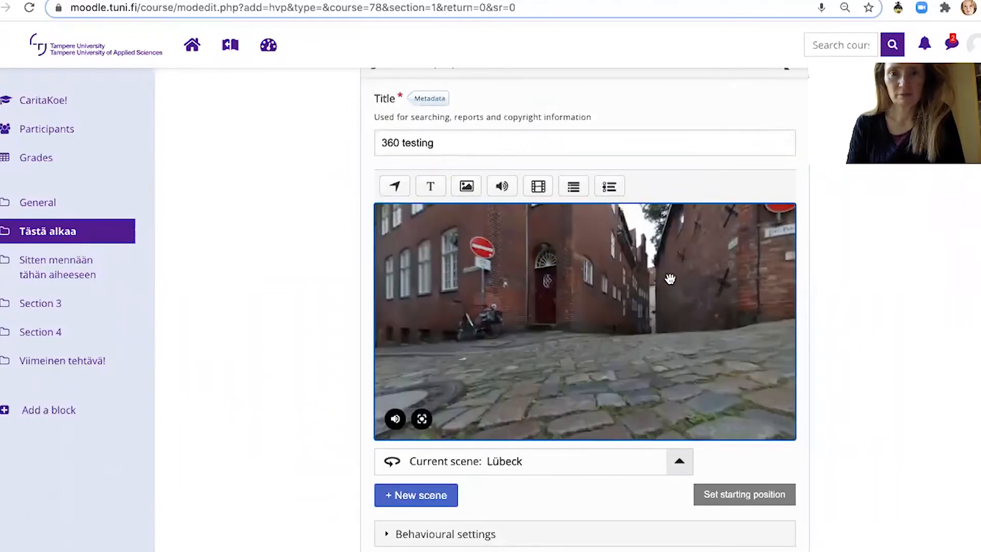
Look around the Lübeck panorama and face the street with the parked white car.
drag(646, 286, 508, 304)
drag(590, 296, 718, 297)
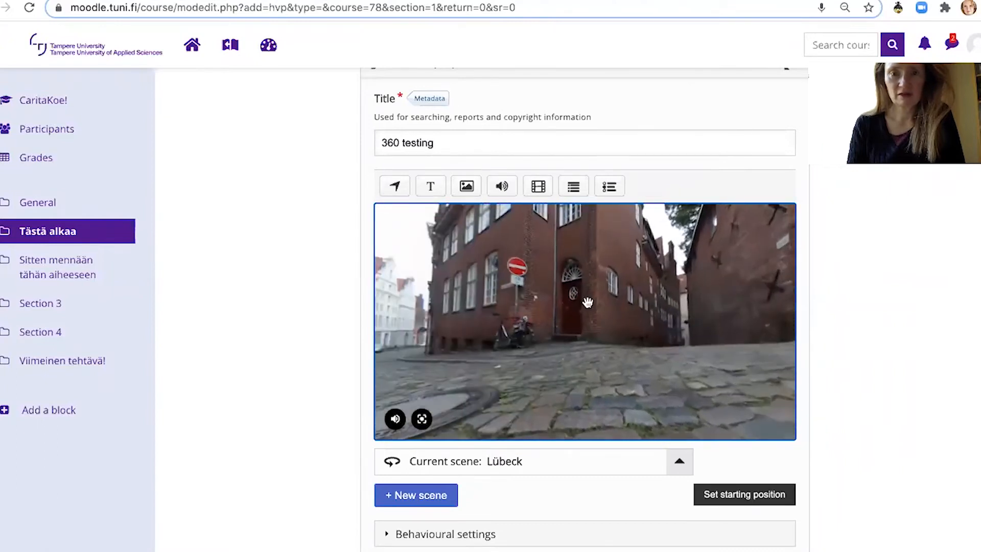
drag(501, 295, 698, 282)
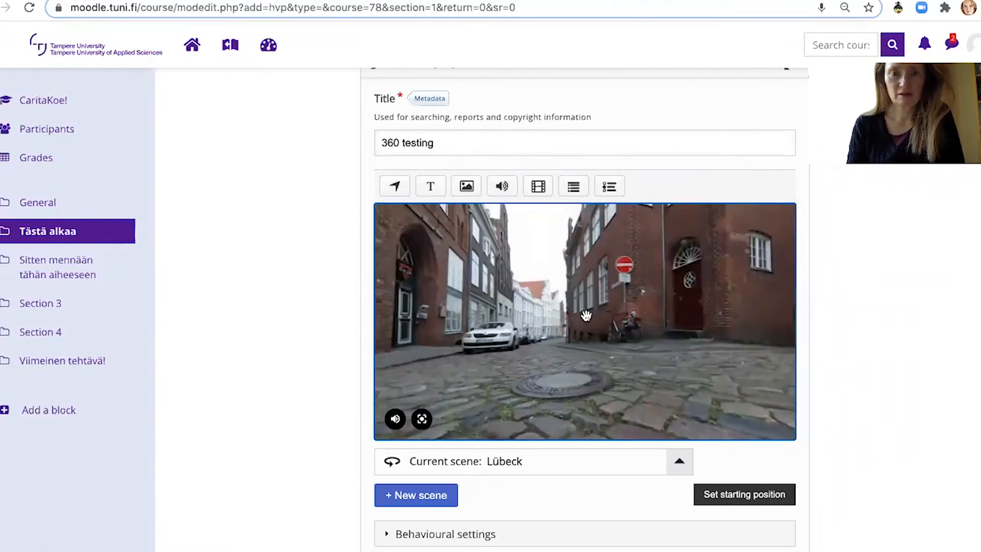
drag(553, 321, 719, 296)
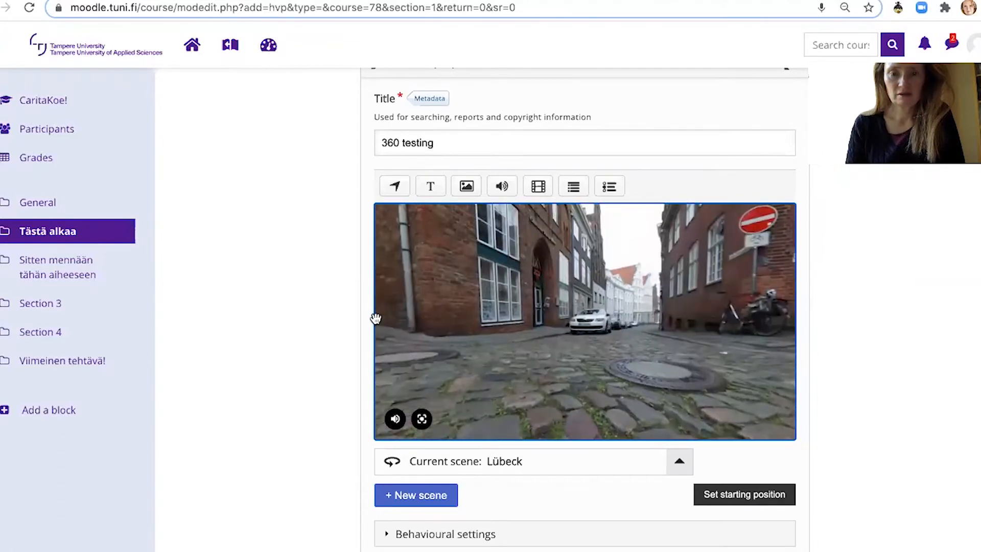
drag(424, 322, 454, 340)
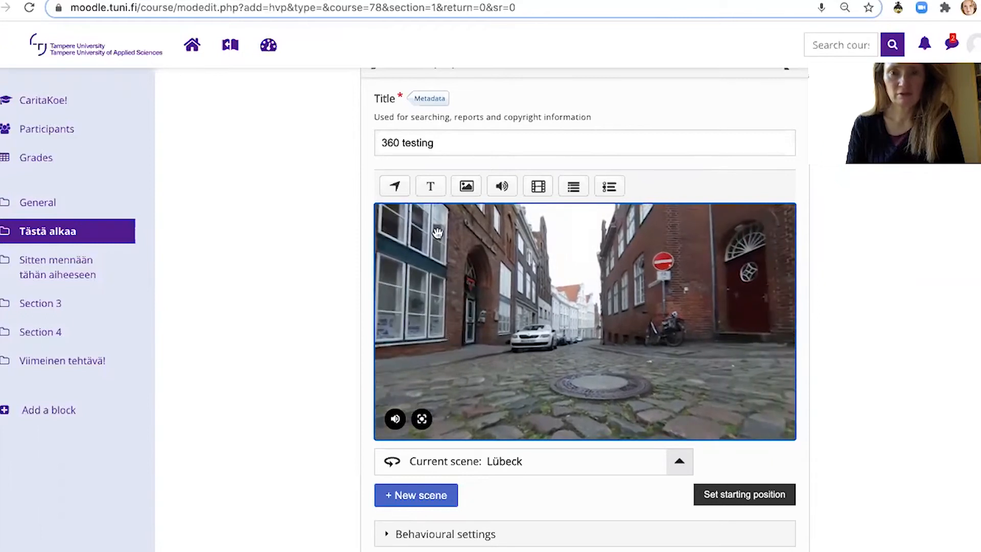
click(431, 189)
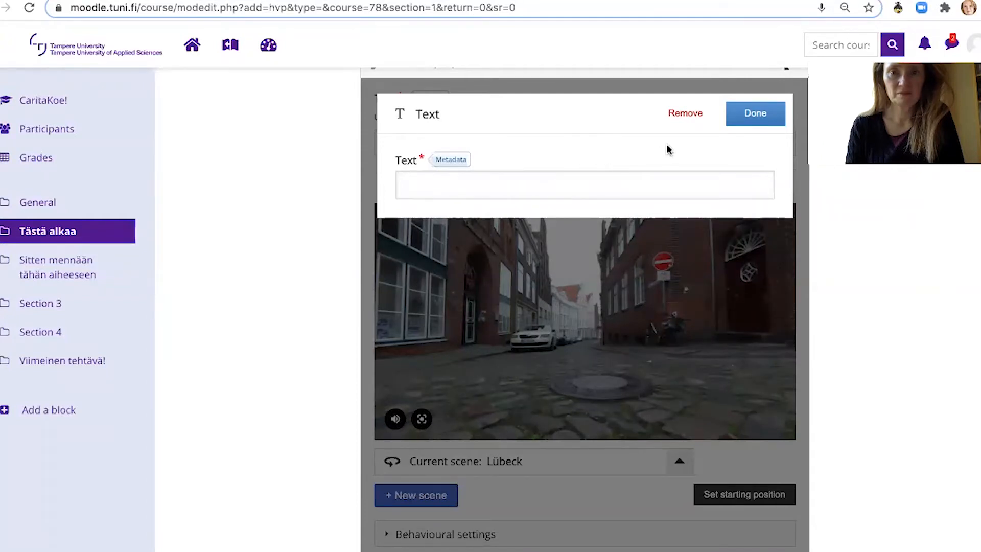
click(754, 124)
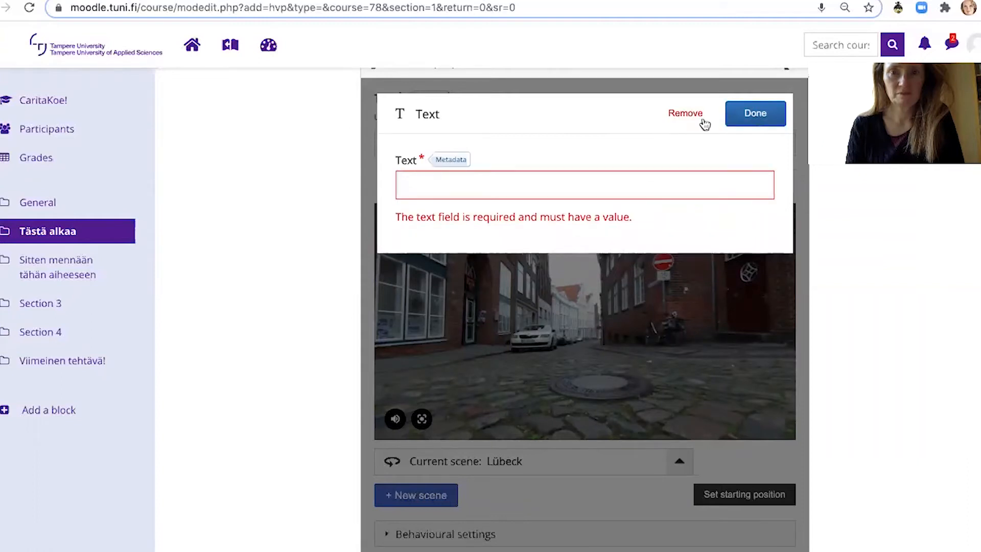
click(686, 118)
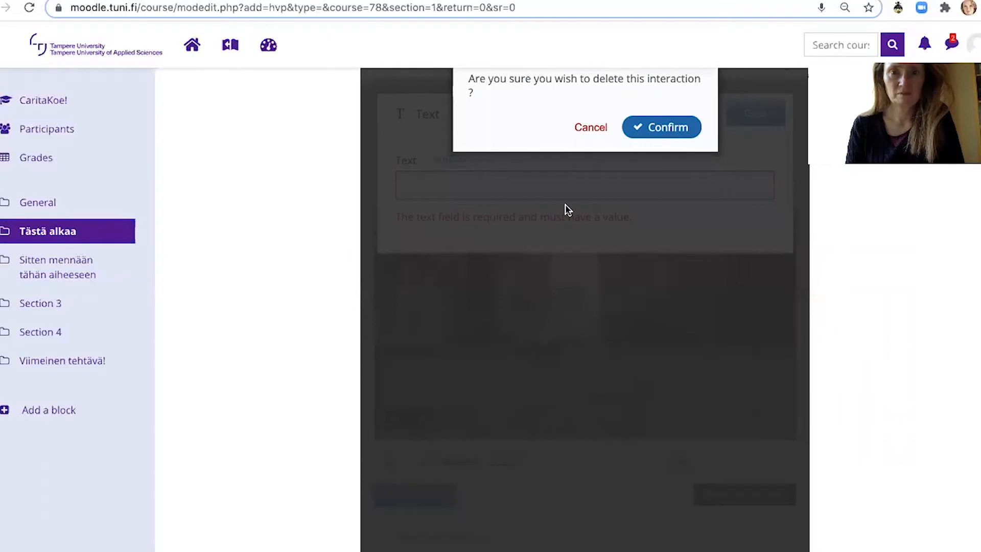
scroll(565, 209, up, 3)
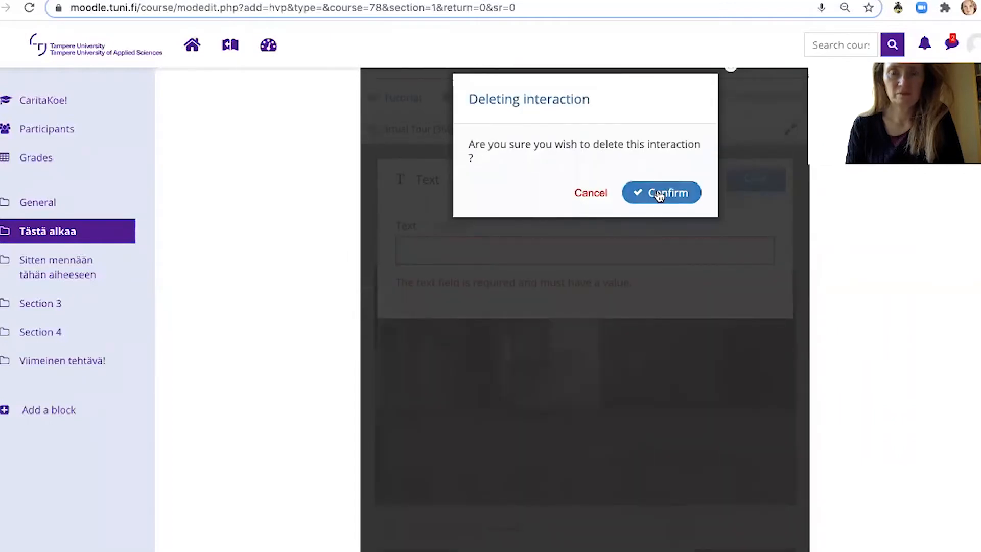
click(659, 194)
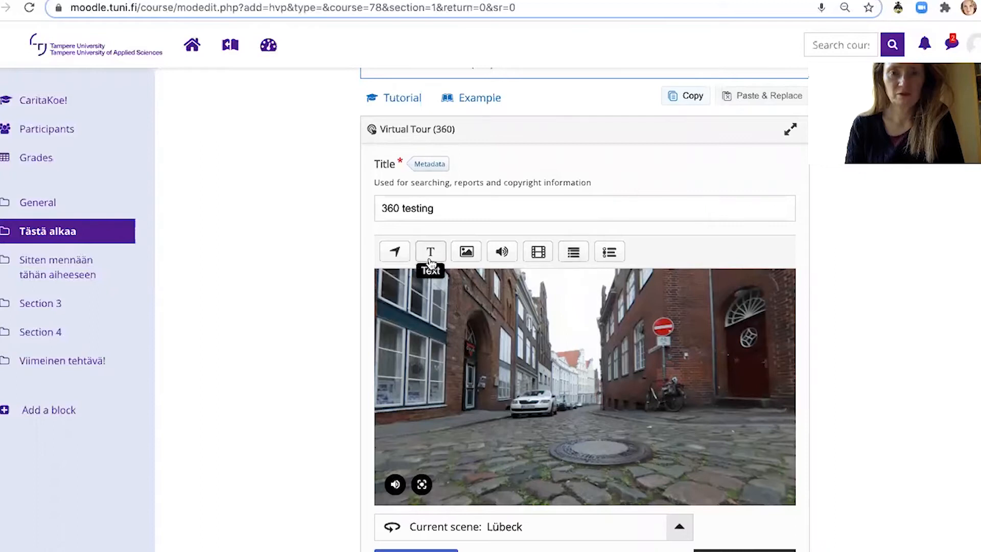
Add a text interaction to the Lübeck scene with "Where am I?" and "Why am I here?" on separate lines.
click(538, 406)
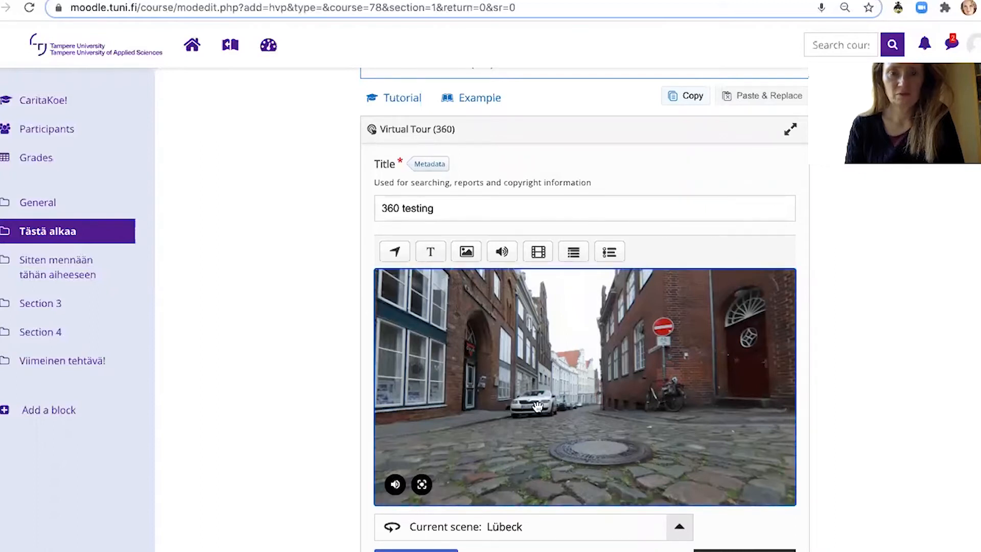
click(429, 258)
click(429, 257)
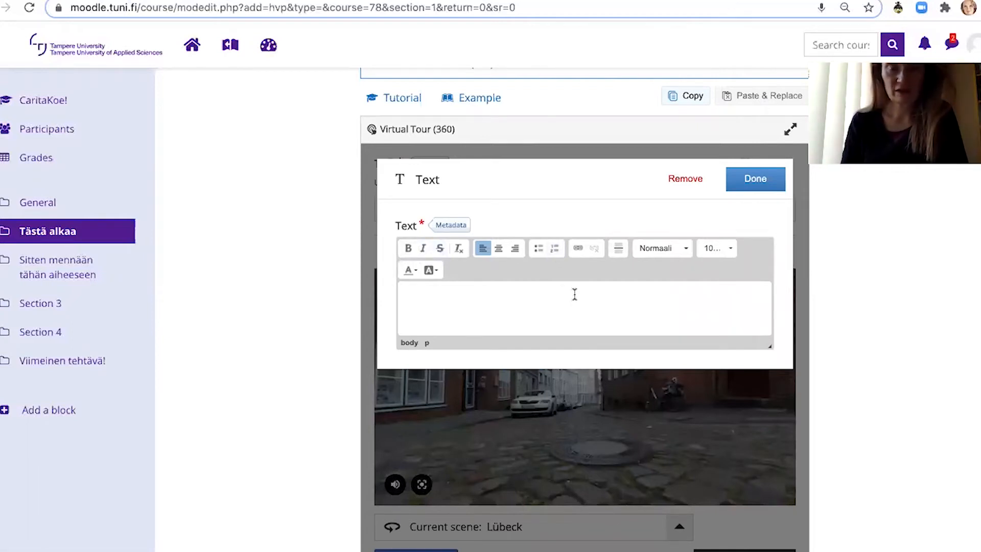
text(Where am I)
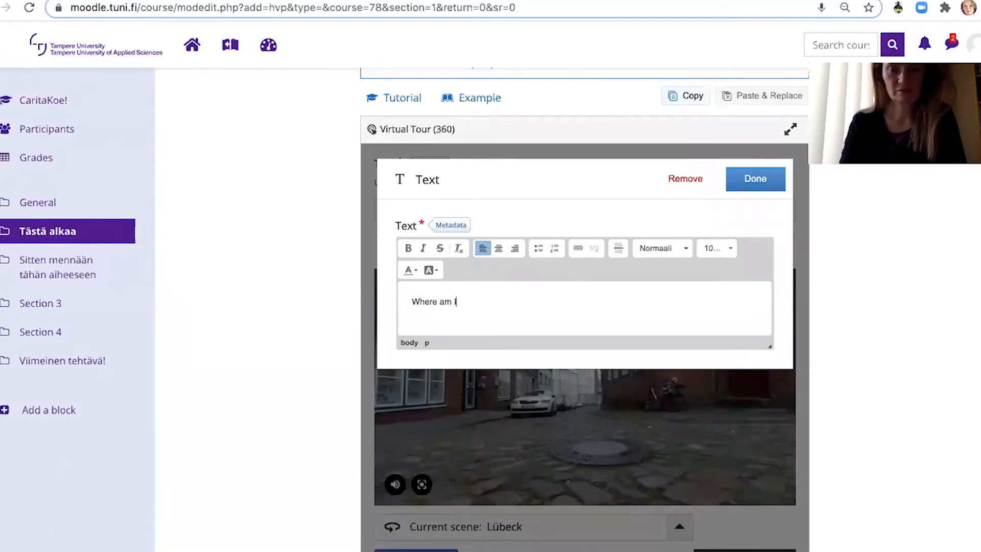
text(?)
key(Return)
text(W)
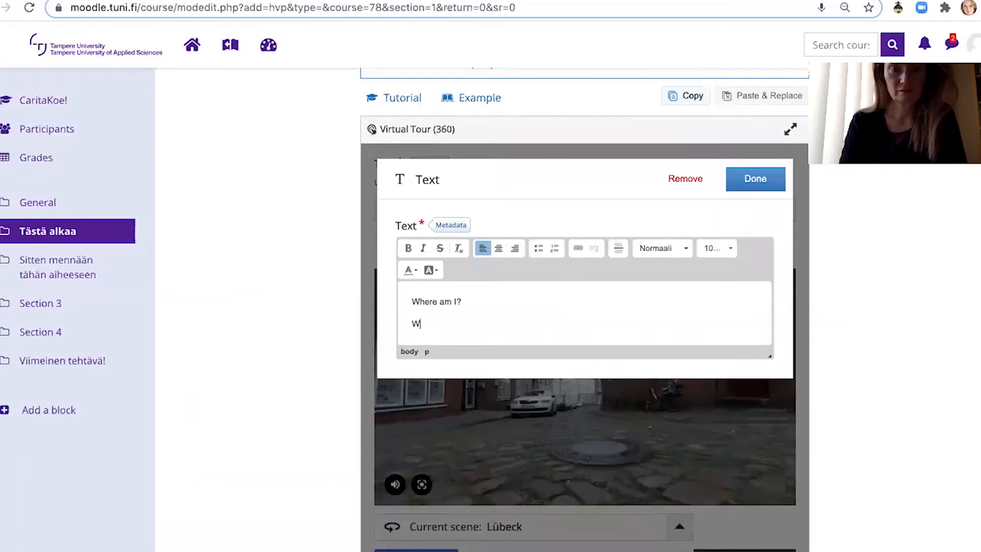
text(hy am I h)
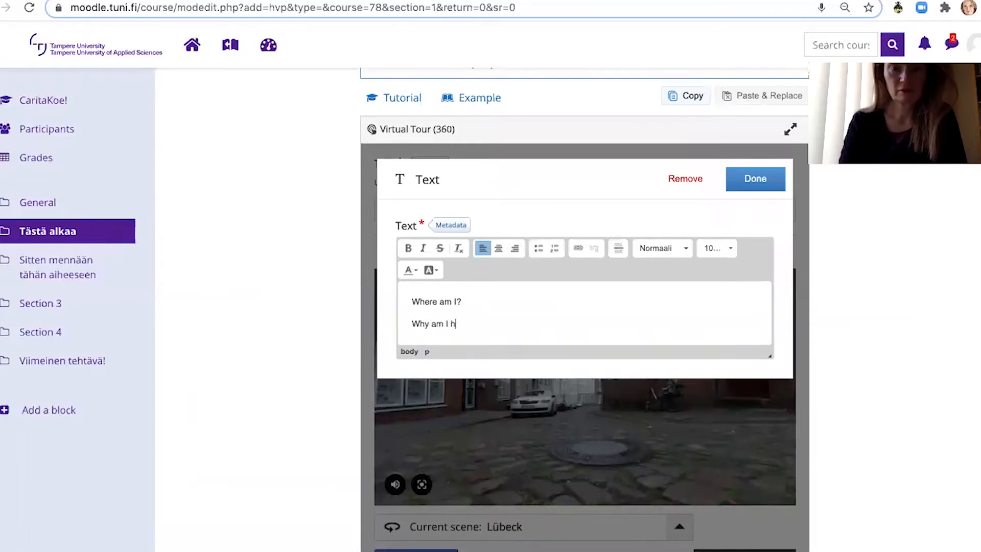
text(ere?)
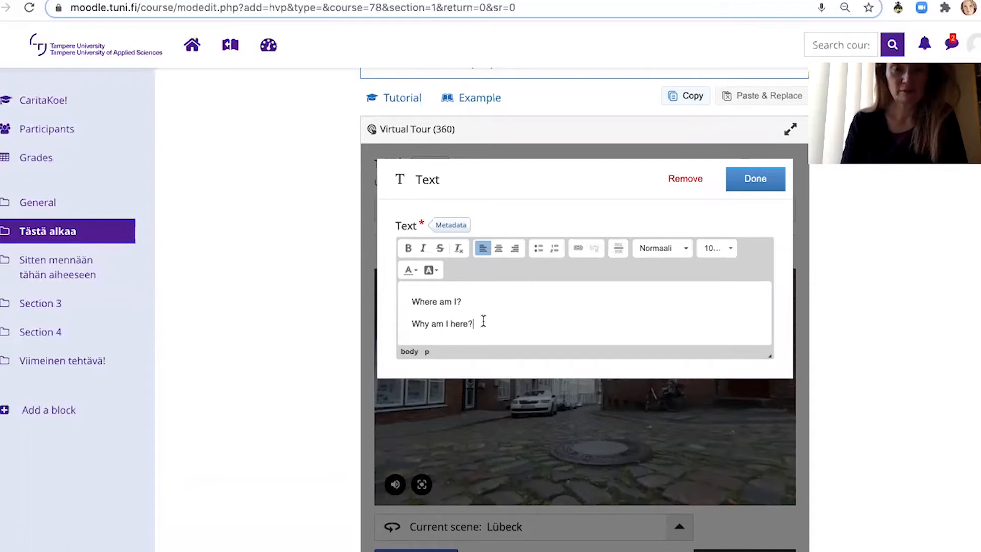
Format the line "Why am I here?" as an Otsikko 2 heading and colour it teal green.
drag(474, 324, 410, 321)
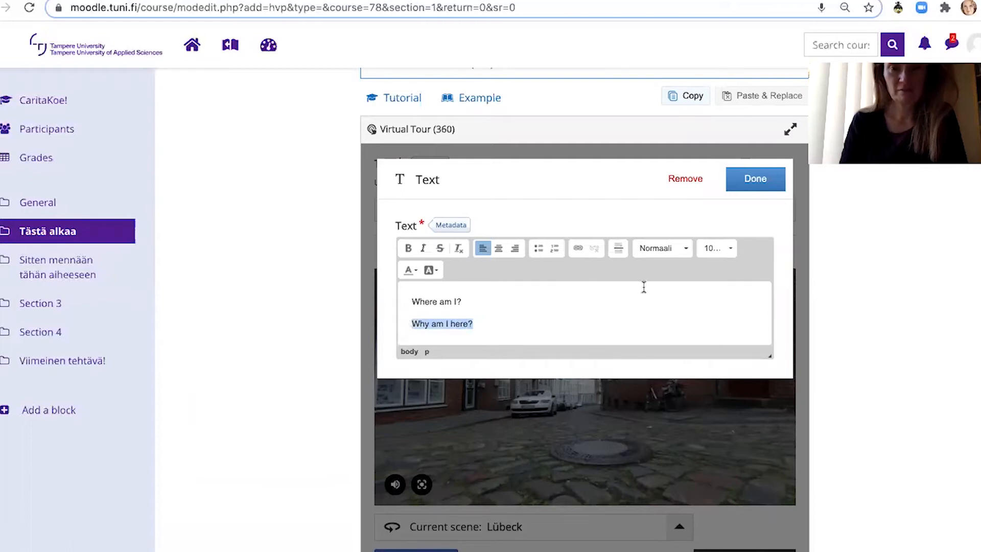
click(685, 249)
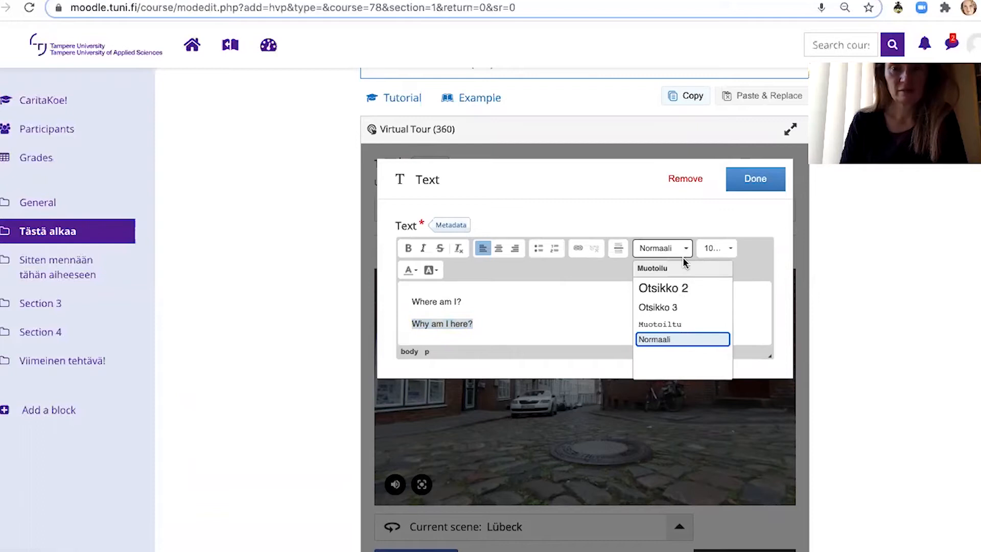
click(677, 307)
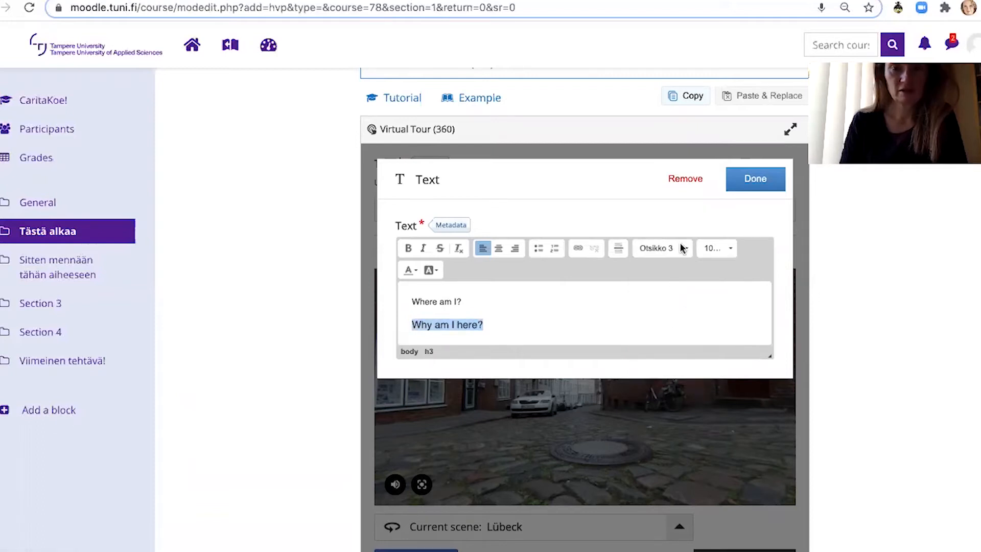
click(682, 248)
click(685, 290)
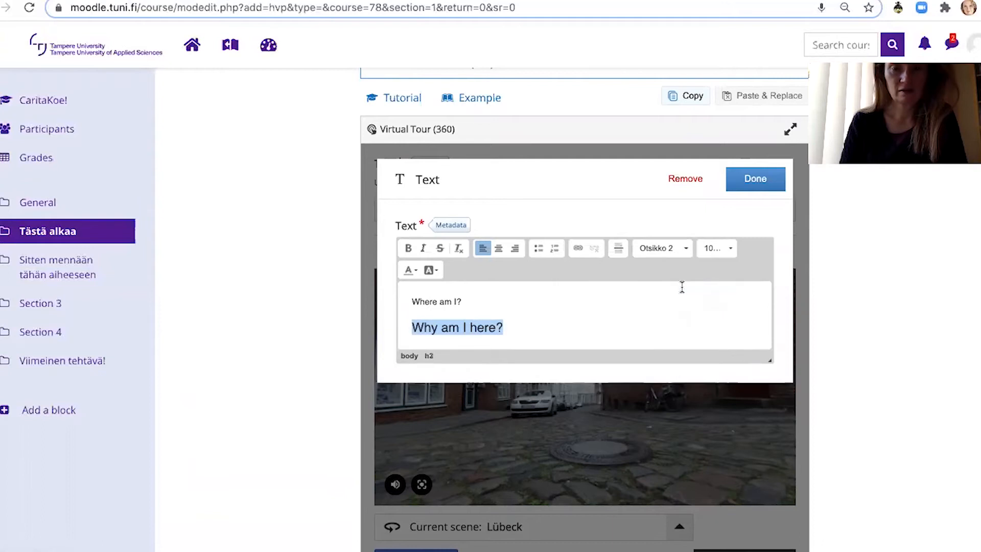
click(408, 271)
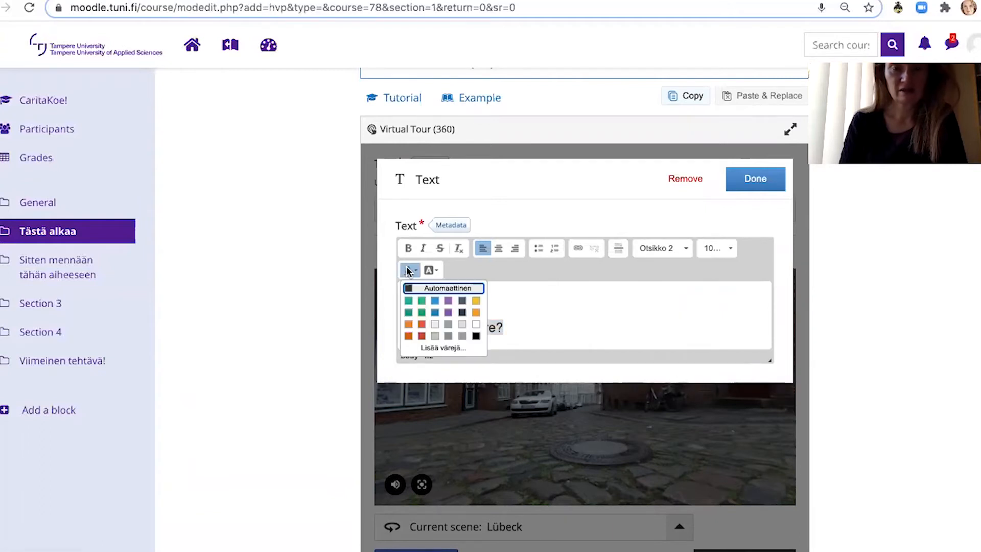
click(410, 306)
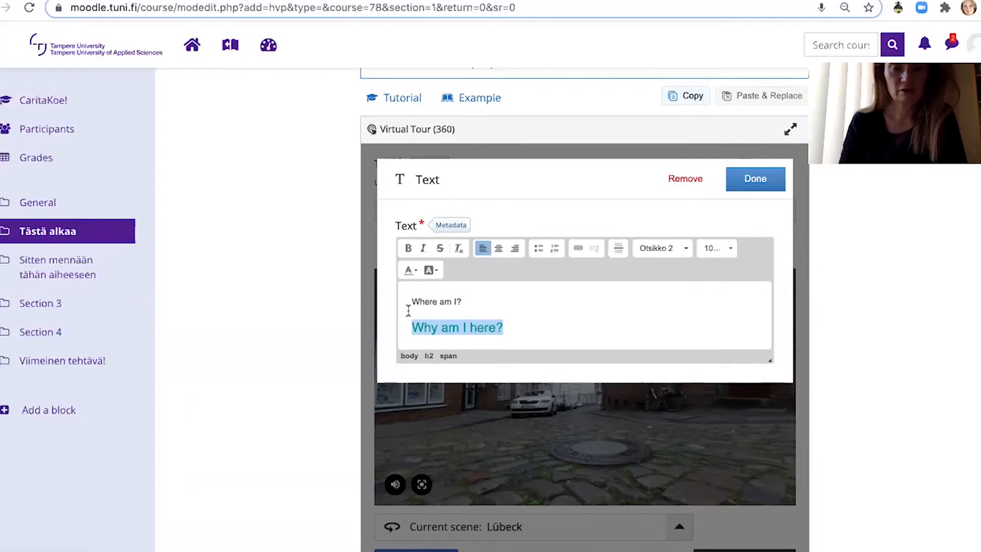
Finish the text interaction and move its hotspot beside the parked white car, near the arched doorway.
click(496, 299)
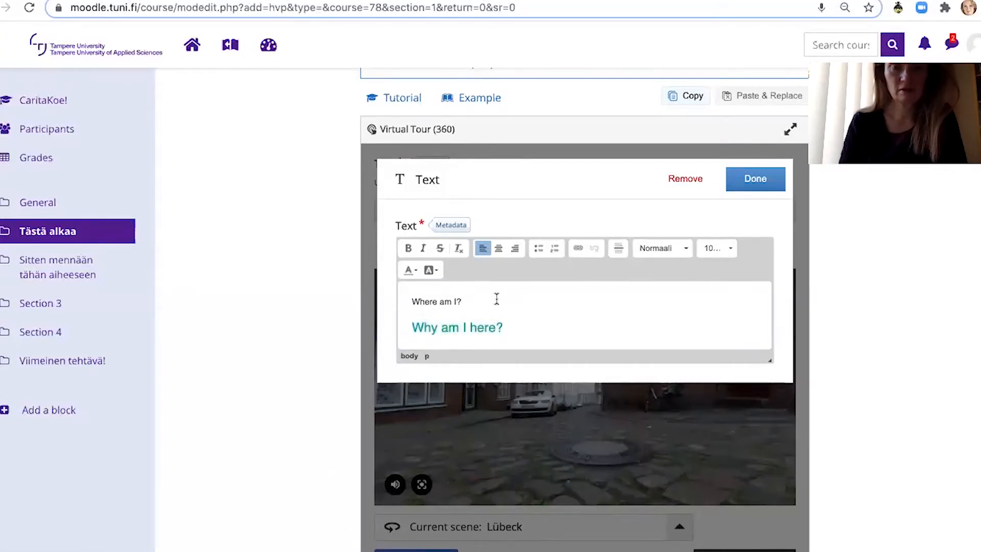
drag(497, 299, 411, 304)
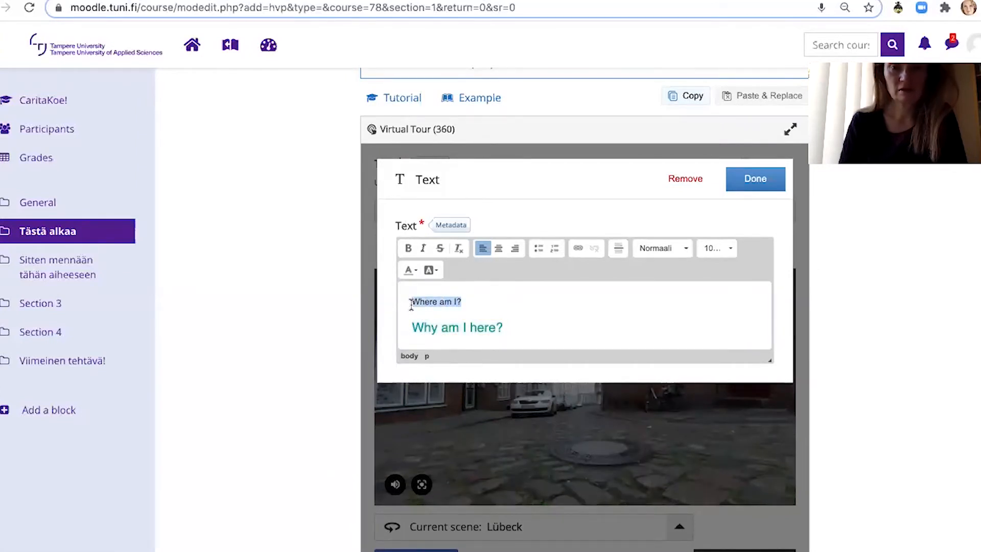
click(551, 308)
click(754, 182)
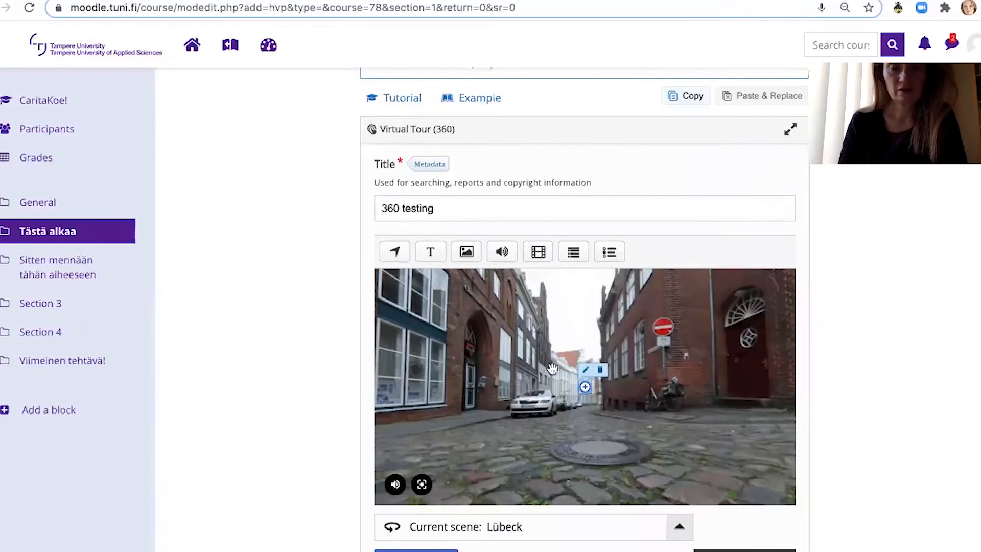
mouse_move(583, 389)
mouse_down()
mouse_move(559, 383)
mouse_move(507, 408)
mouse_move(495, 405)
mouse_move(499, 395)
mouse_up()
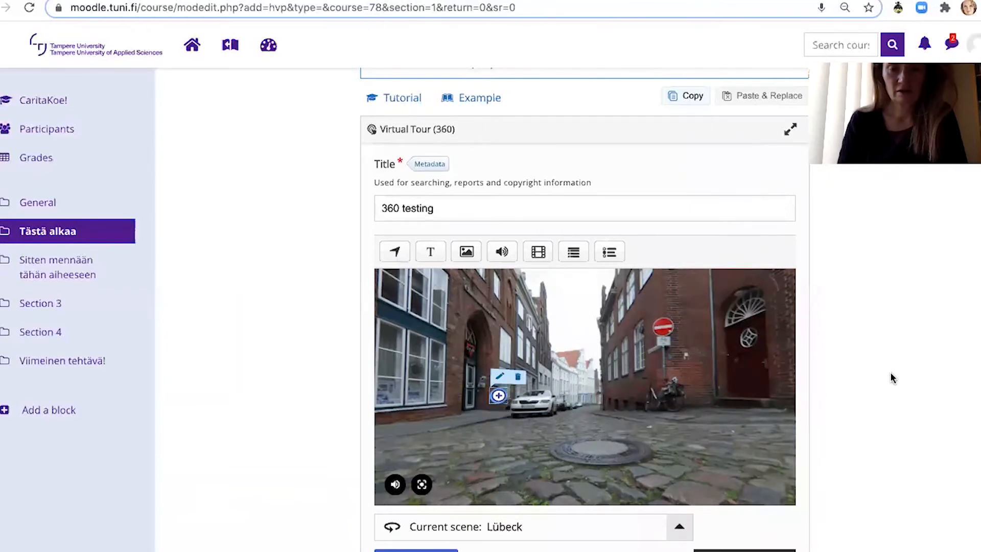
Turn the Lübeck panorama to face the brick corner building and set this view as the scene's starting position.
scroll(848, 407, down, 1)
scroll(848, 406, down, 2)
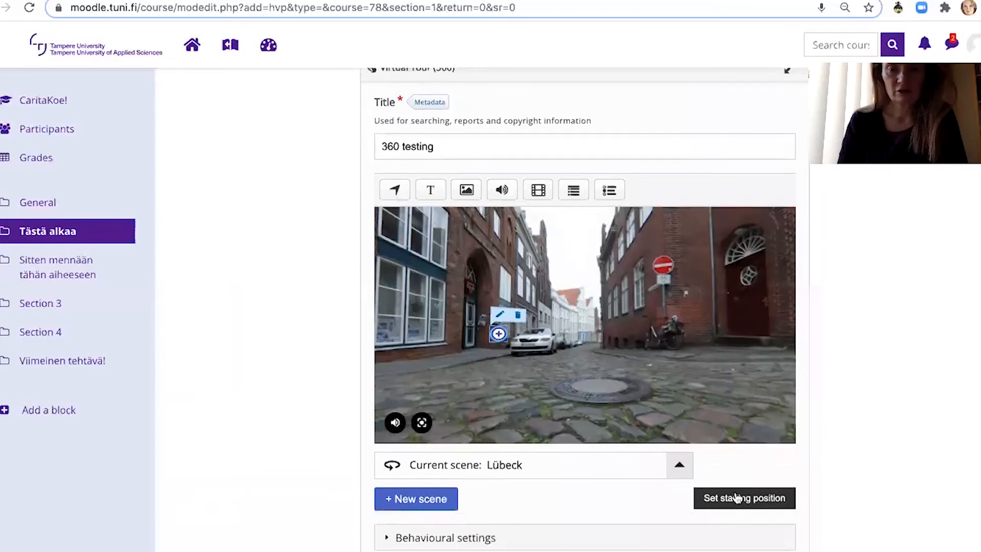
drag(728, 336, 672, 339)
drag(526, 373, 723, 344)
drag(583, 361, 657, 407)
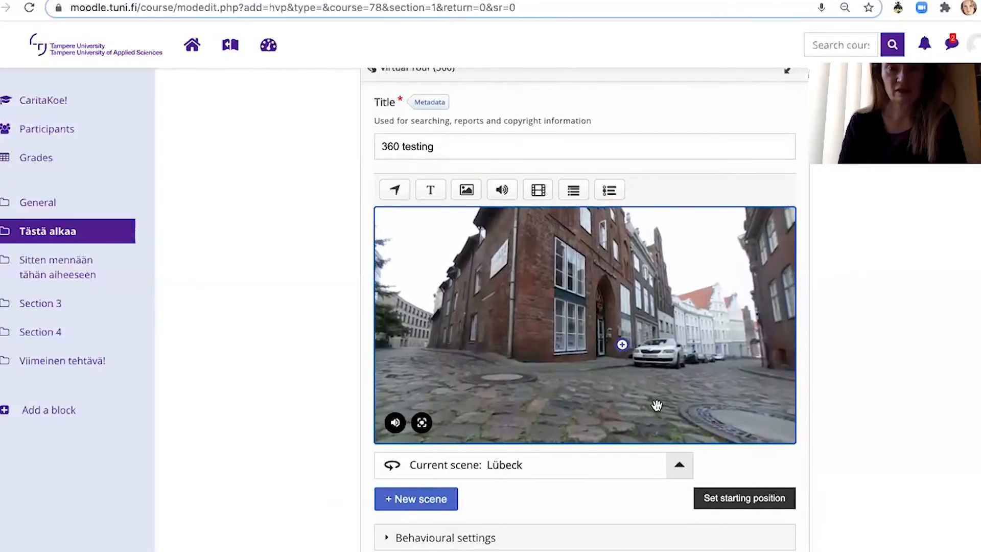
click(743, 504)
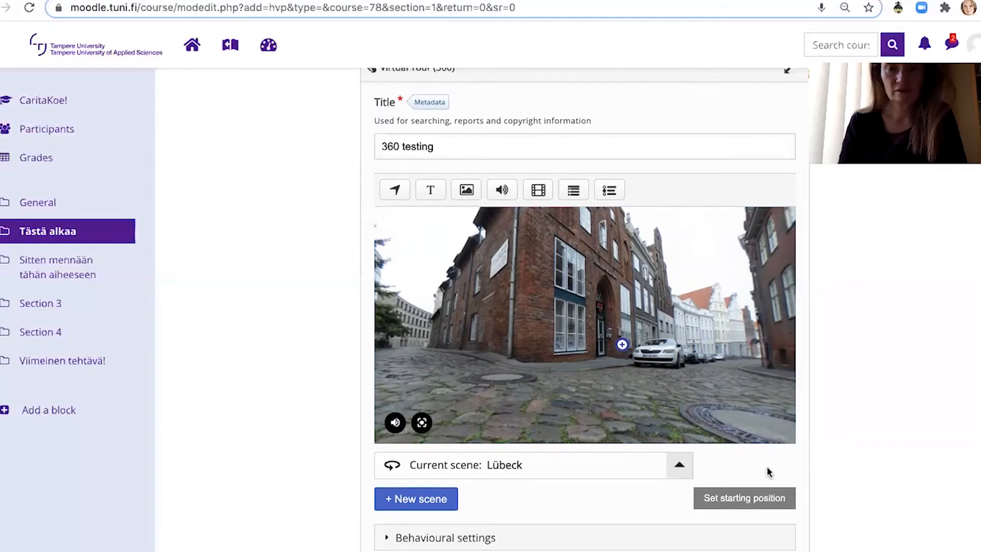
Expand the tour's behavioural settings and choose High Quality (128x128) as the scene rendering quality.
scroll(854, 426, down, 5)
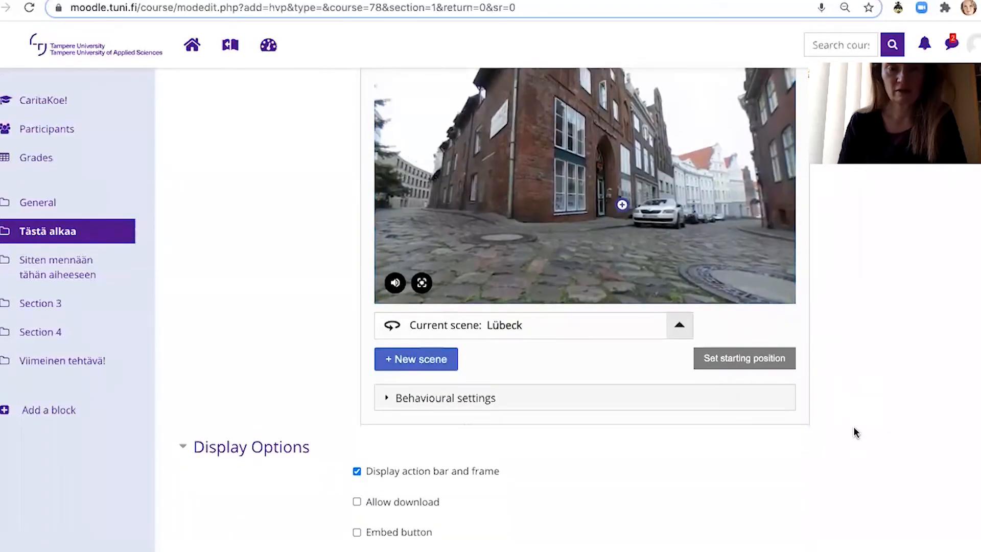
click(387, 399)
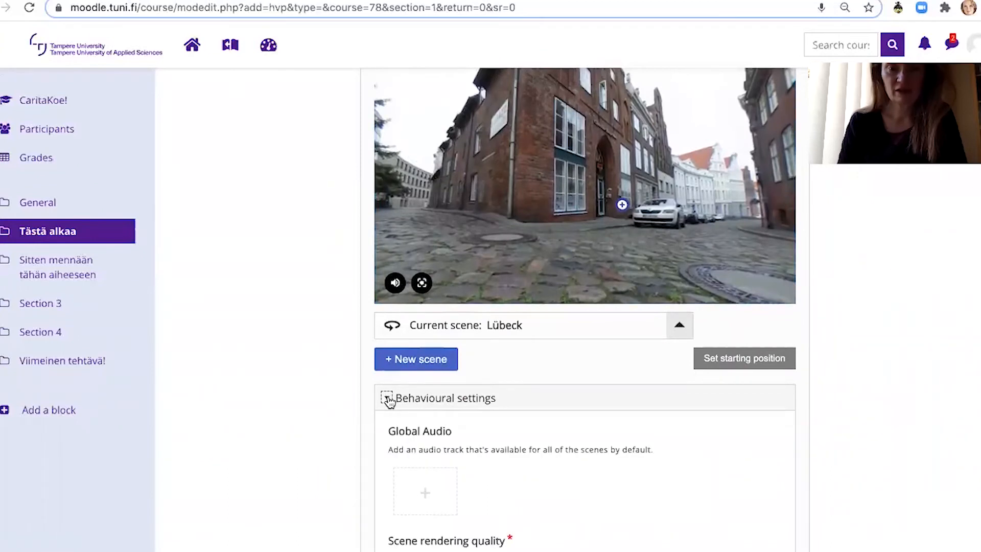
scroll(317, 311, up, 2)
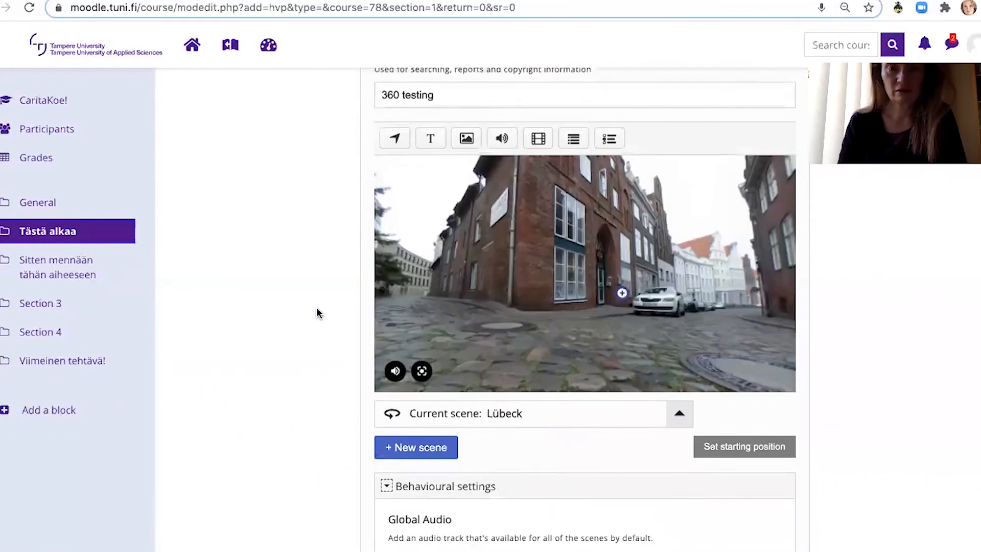
scroll(317, 309, up, 2)
scroll(317, 308, down, 2)
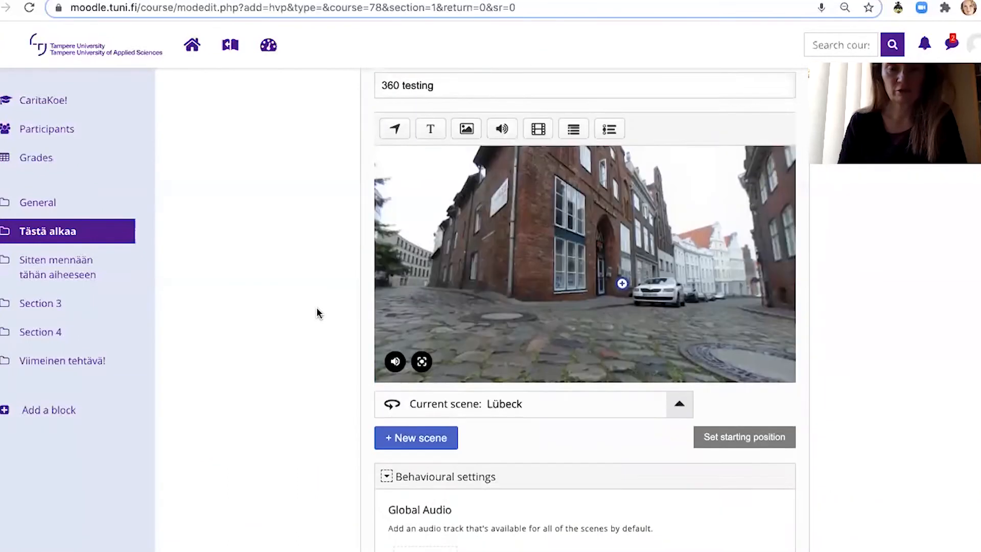
scroll(317, 312, down, 3)
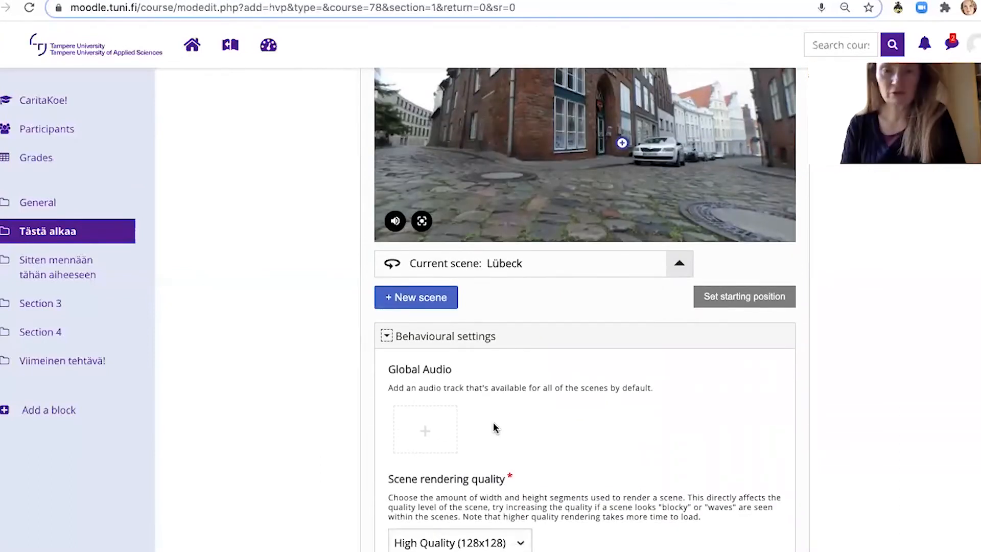
scroll(506, 419, down, 3)
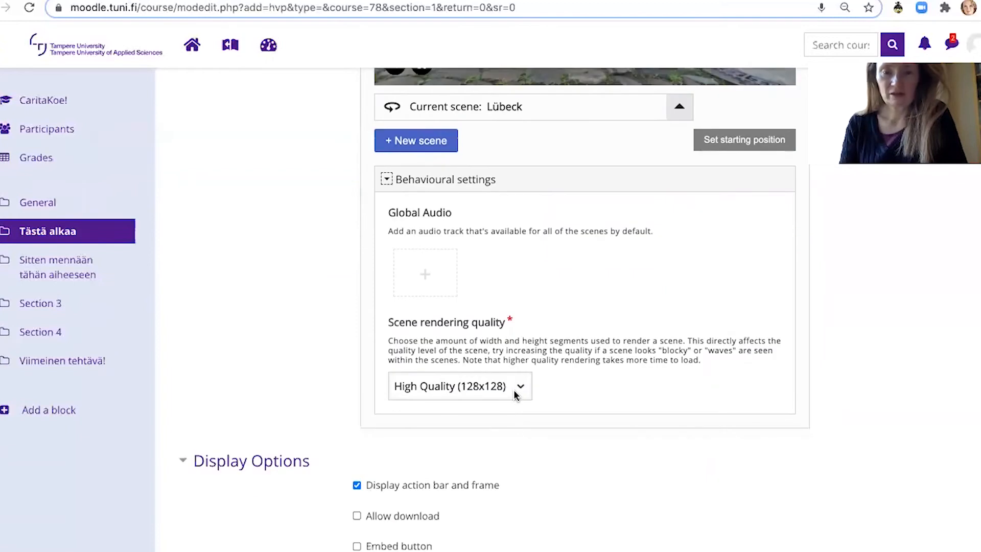
click(516, 393)
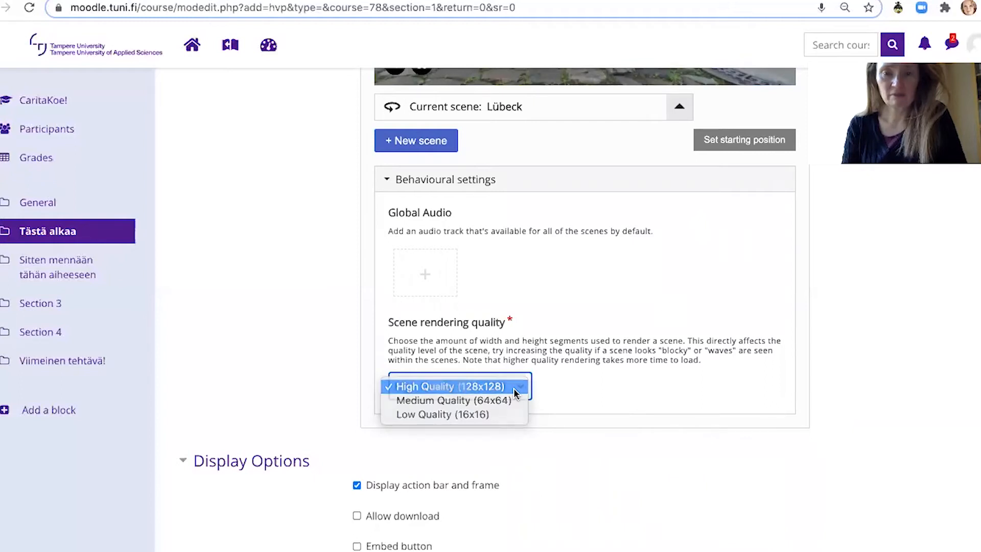
click(514, 390)
Enable the Allow download and Embed button display options, and save and display the activity.
scroll(521, 440, down, 1)
scroll(521, 440, down, 5)
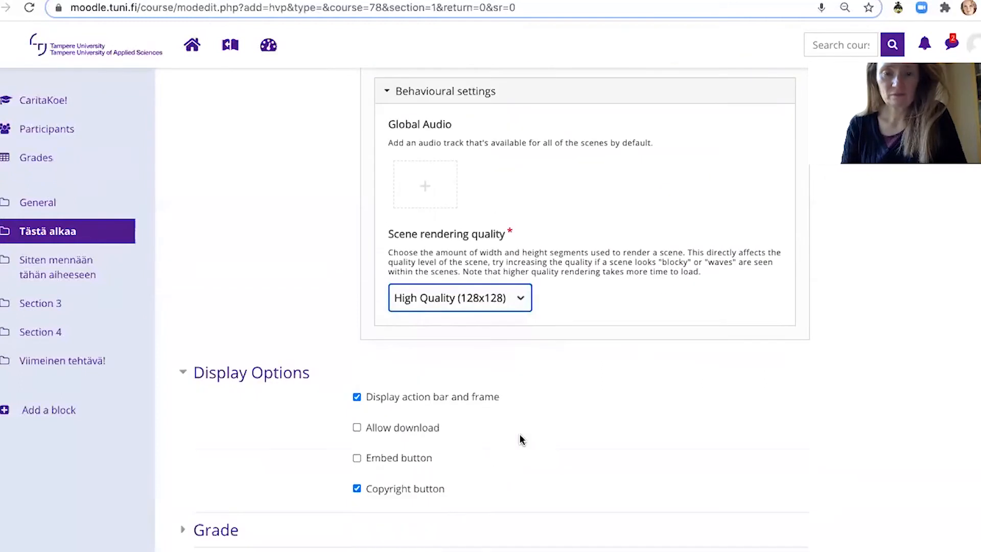
click(358, 364)
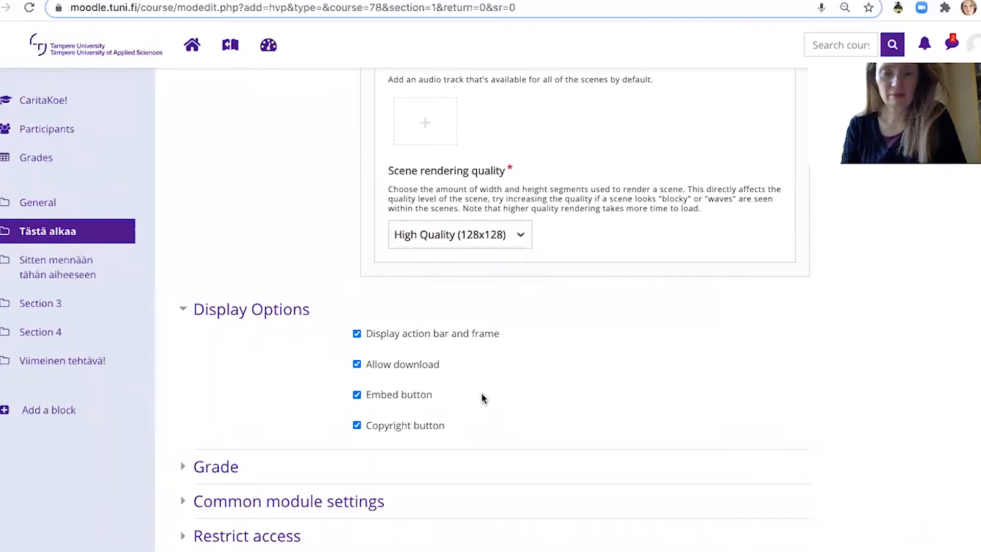
scroll(483, 396, down, 4)
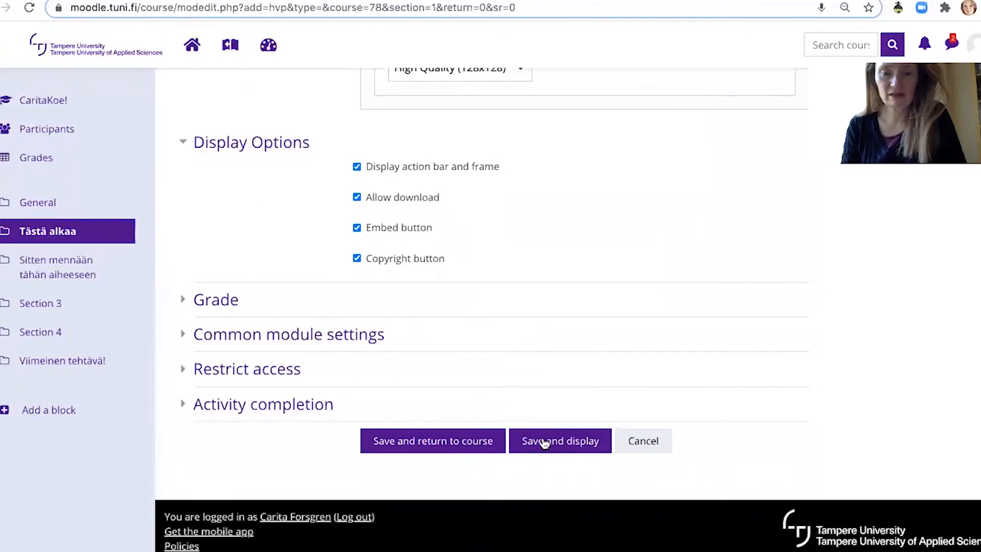
click(545, 444)
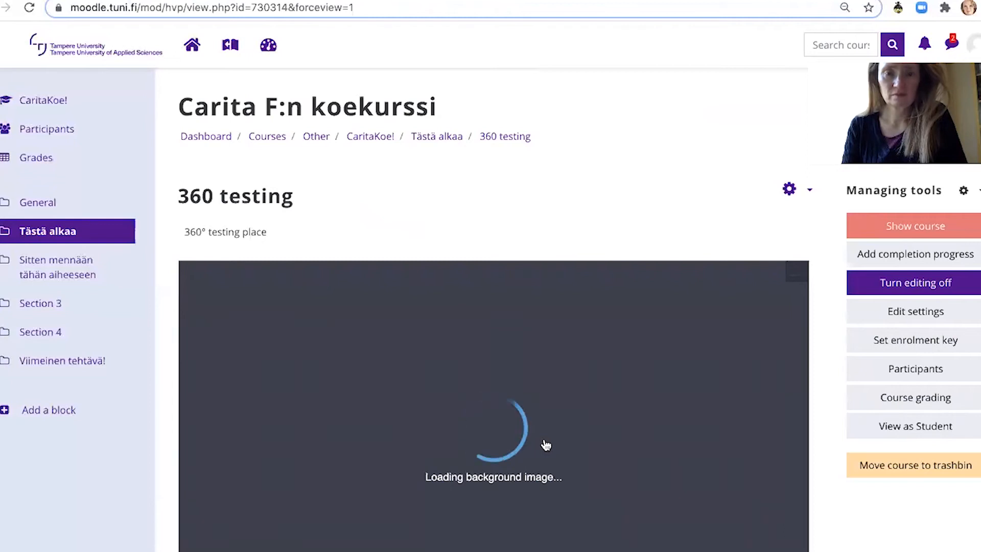
Preview the Lübeck scene in full screen, looking around the street and checking the text hotspot, and return to the activity page.
scroll(546, 445, down, 2)
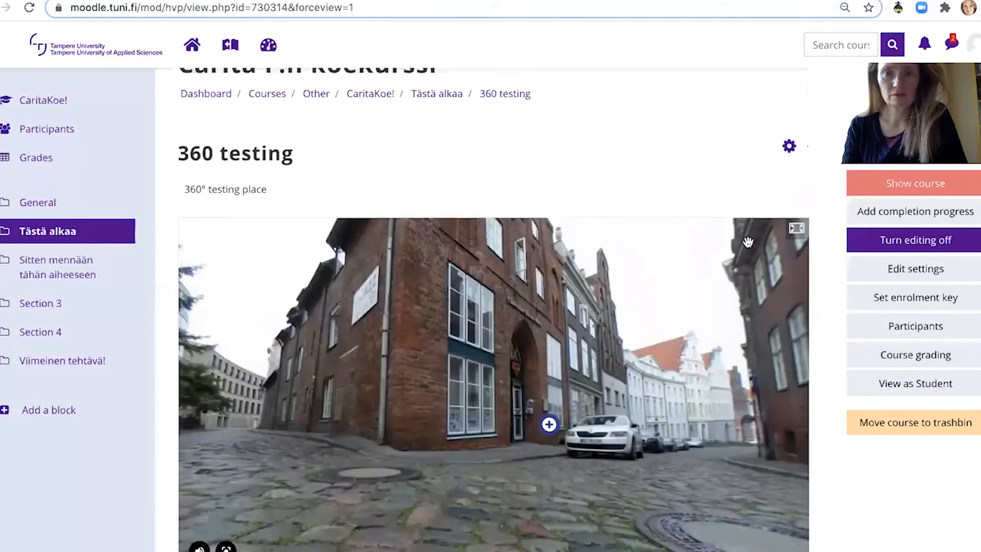
click(797, 229)
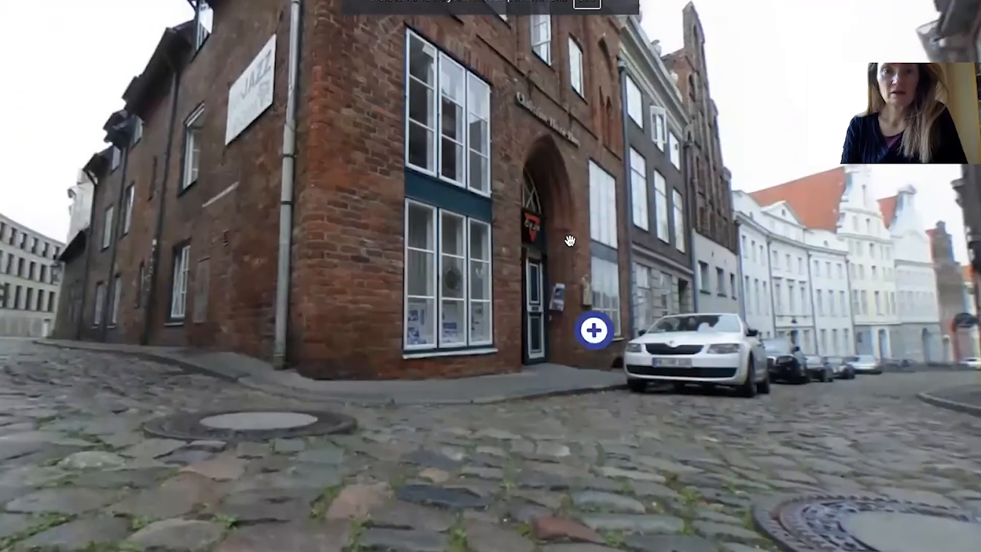
drag(552, 258, 176, 276)
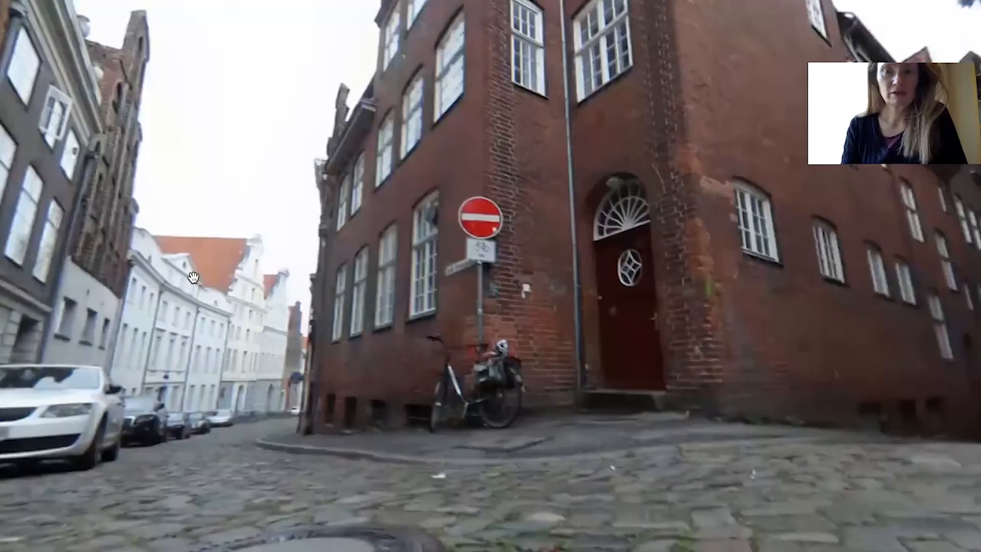
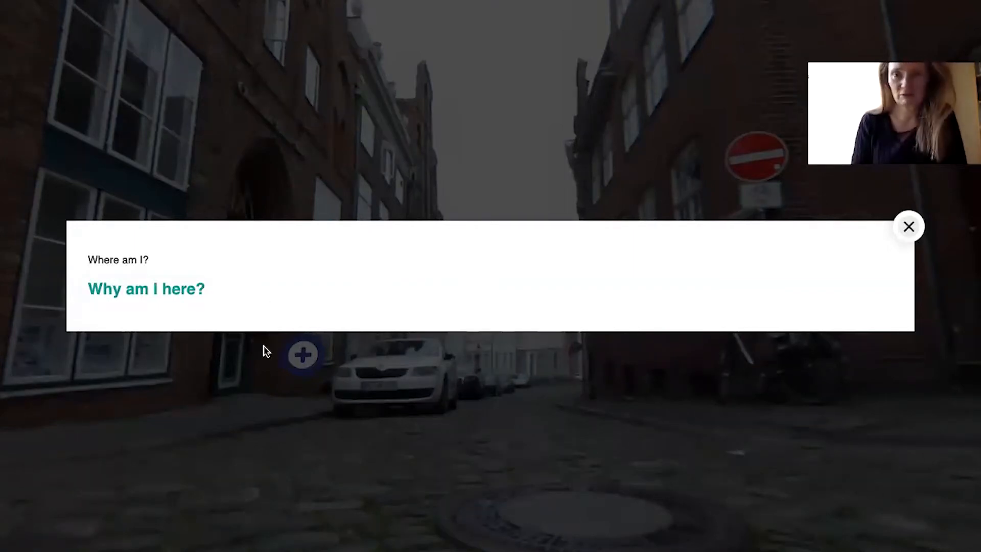
click(909, 228)
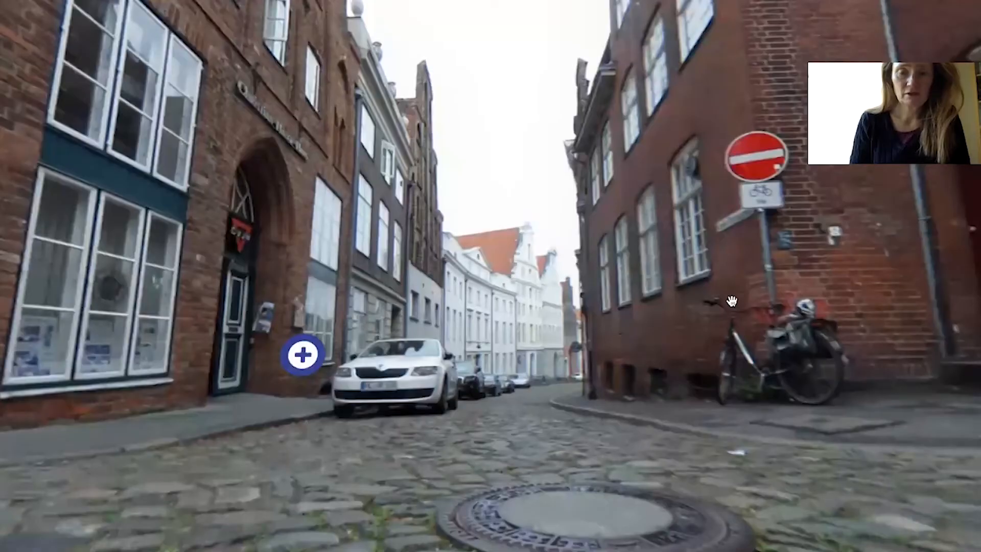
drag(681, 316, 589, 322)
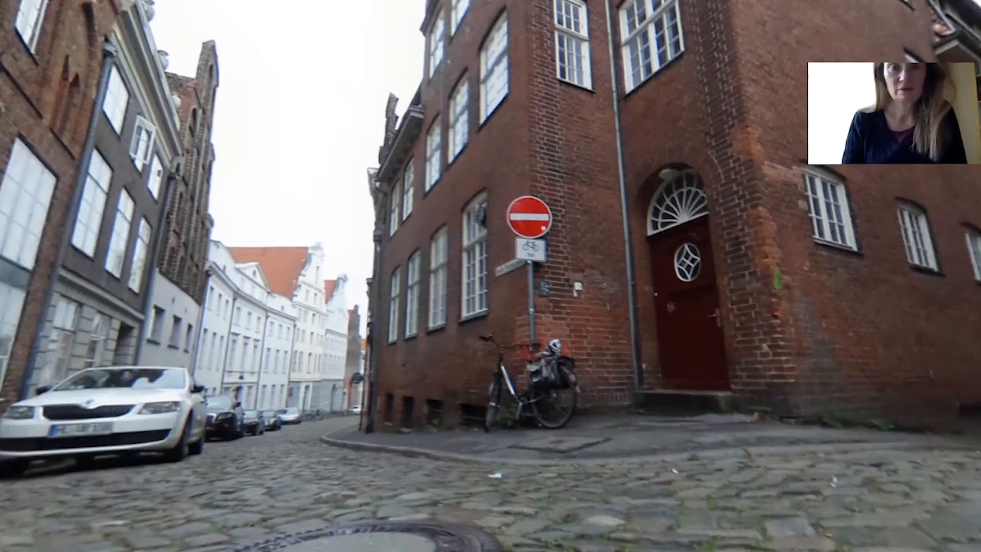
drag(317, 323, 483, 348)
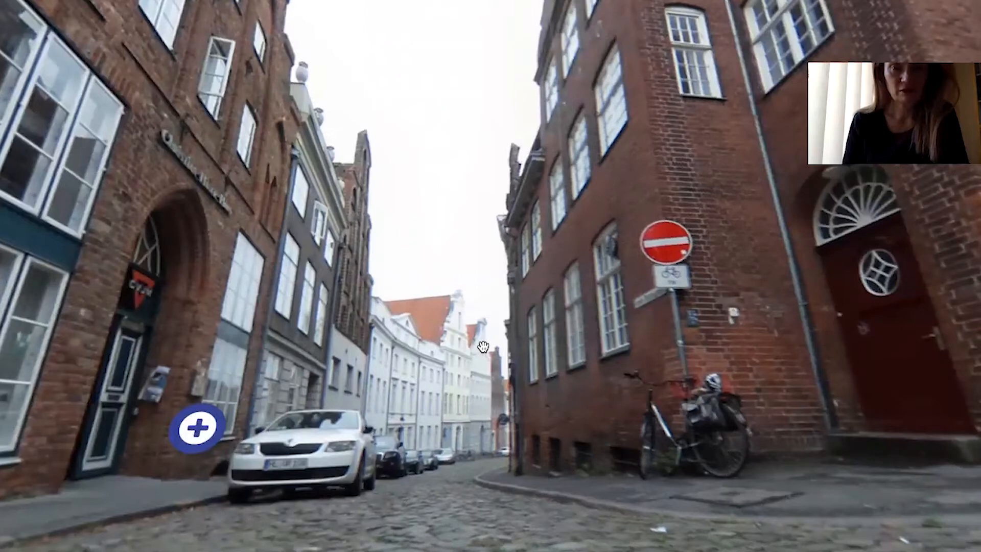
key(Escape)
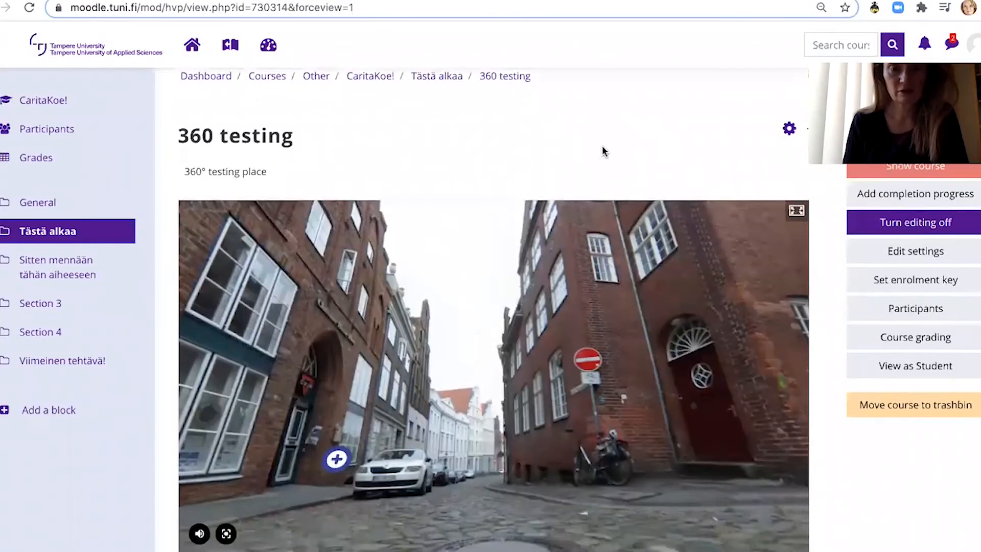
Check the displayed 360 testing activity and reopen its settings at the Virtual Tour scene editor.
scroll(602, 145, down, 2)
scroll(305, 505, down, 1)
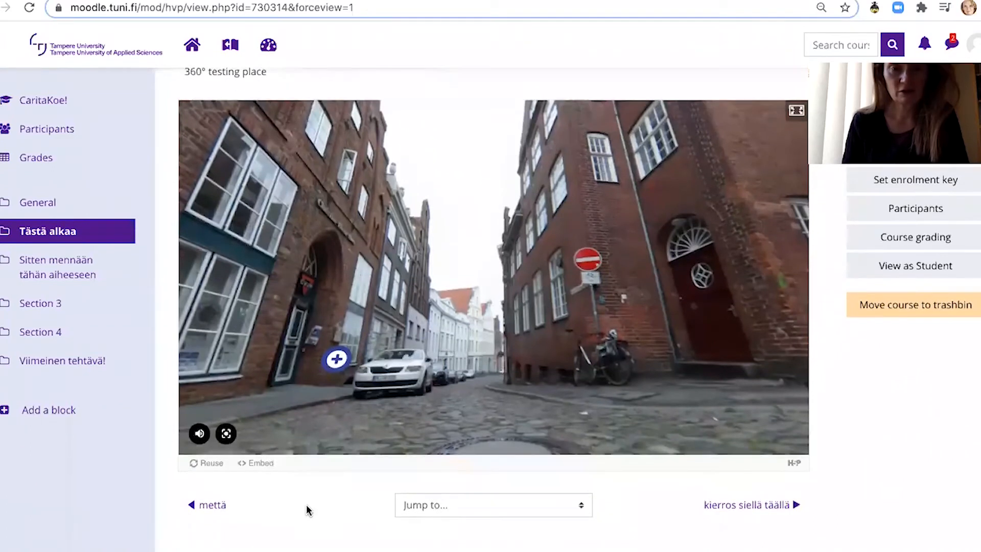
scroll(306, 509, up, 1)
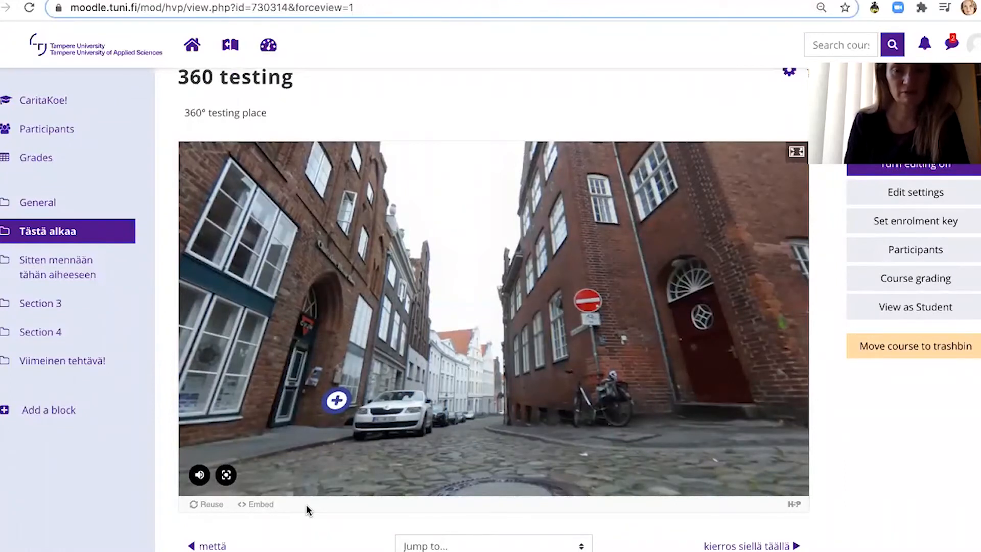
scroll(306, 504, up, 2)
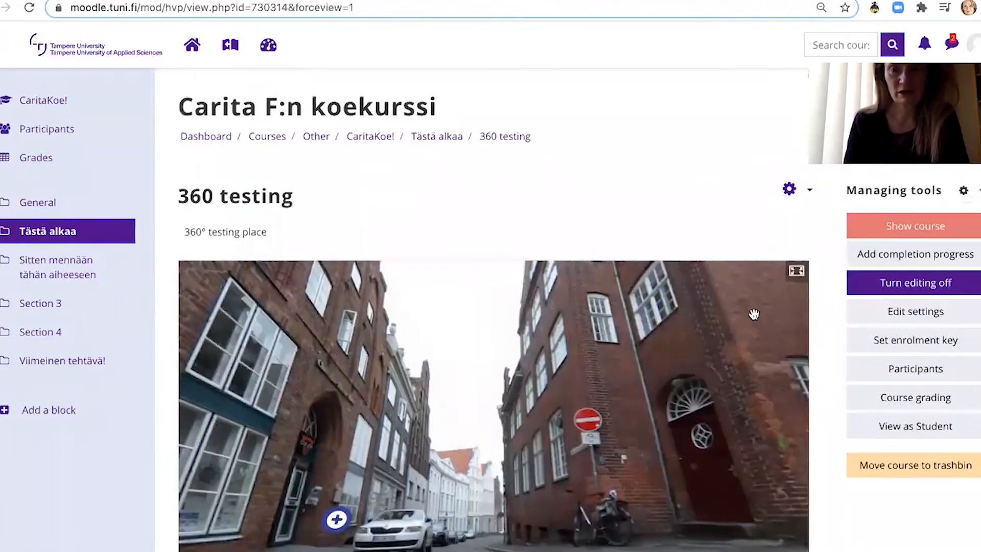
click(908, 318)
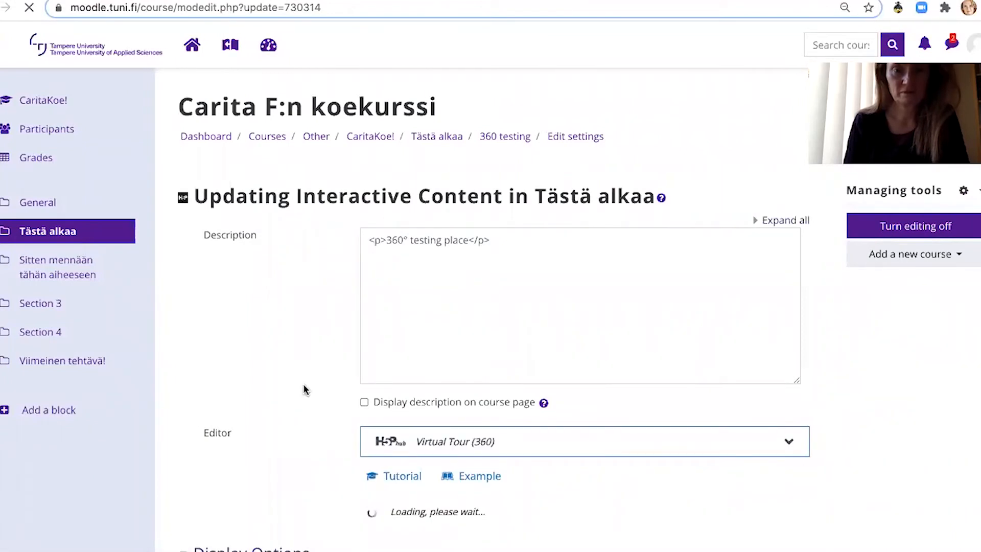
scroll(303, 389, down, 5)
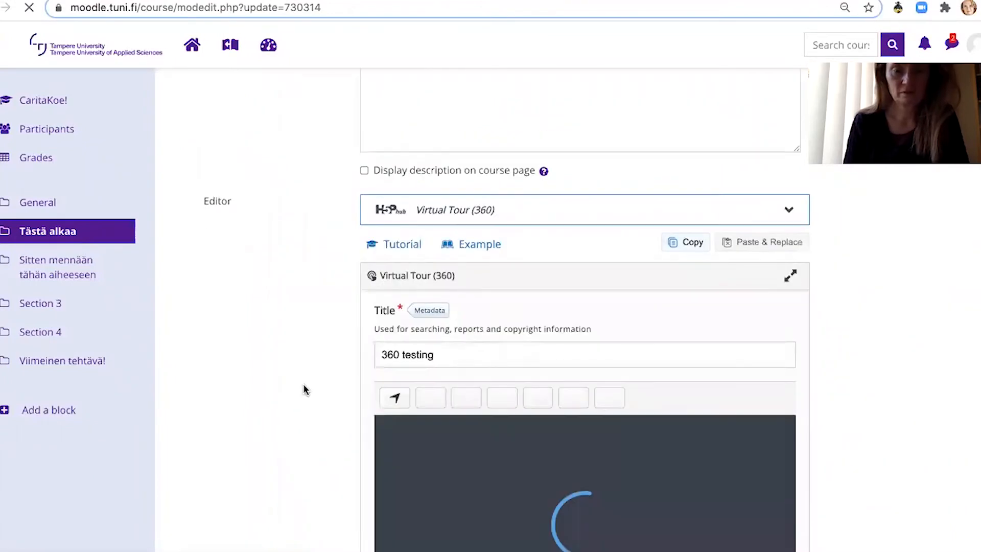
scroll(303, 389, down, 10)
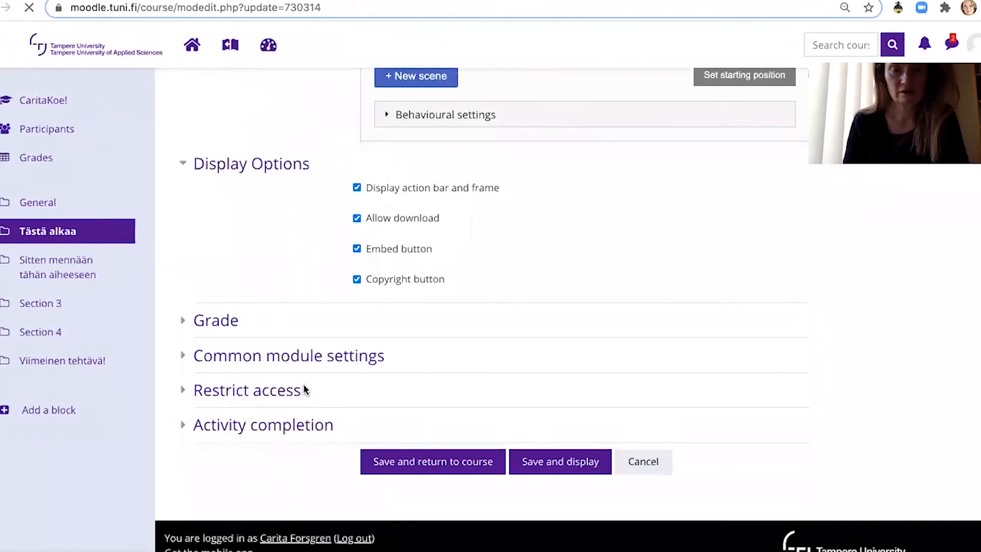
scroll(303, 389, up, 5)
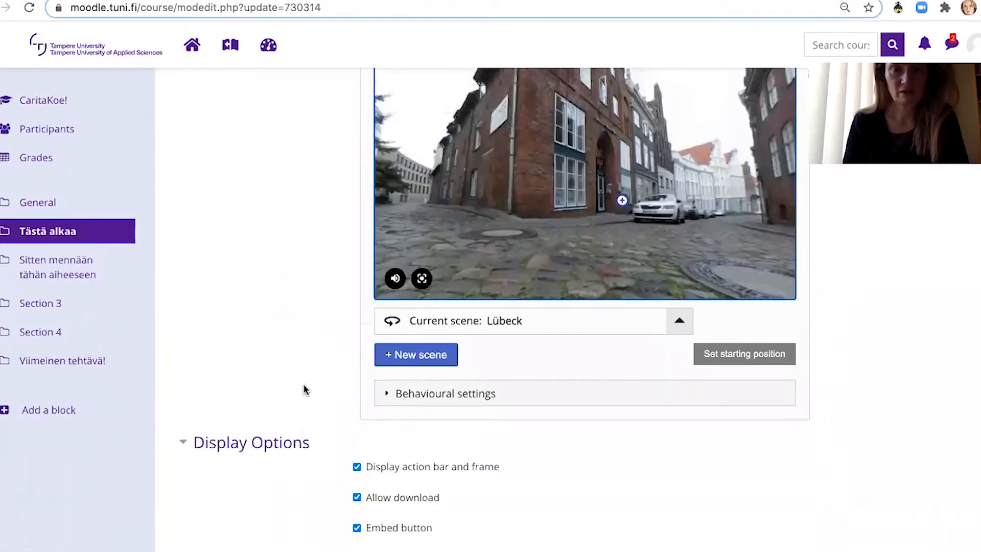
scroll(304, 388, up, 2)
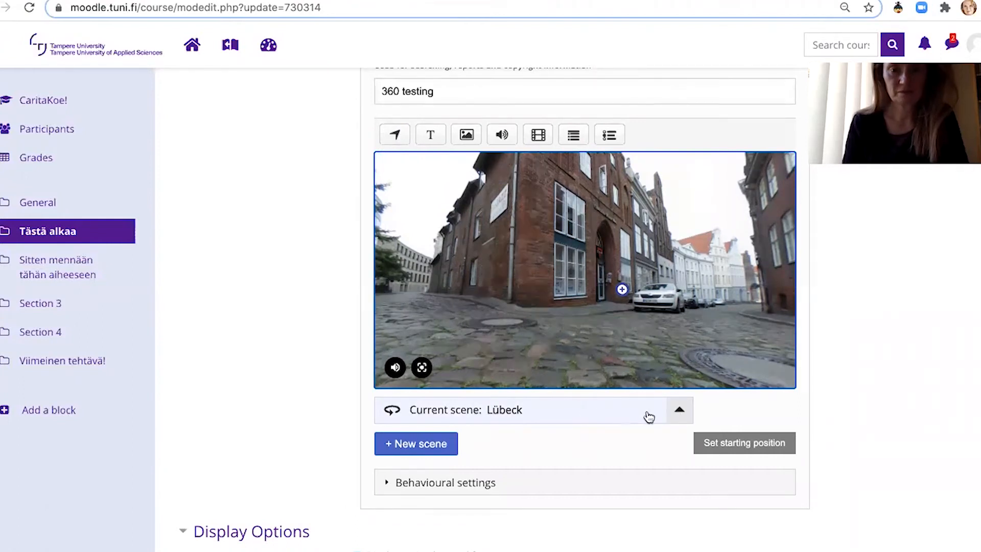
Add a new 360 image scene to the tour with SURE_sorsapuisto_panorama2.jpg as its background.
click(679, 414)
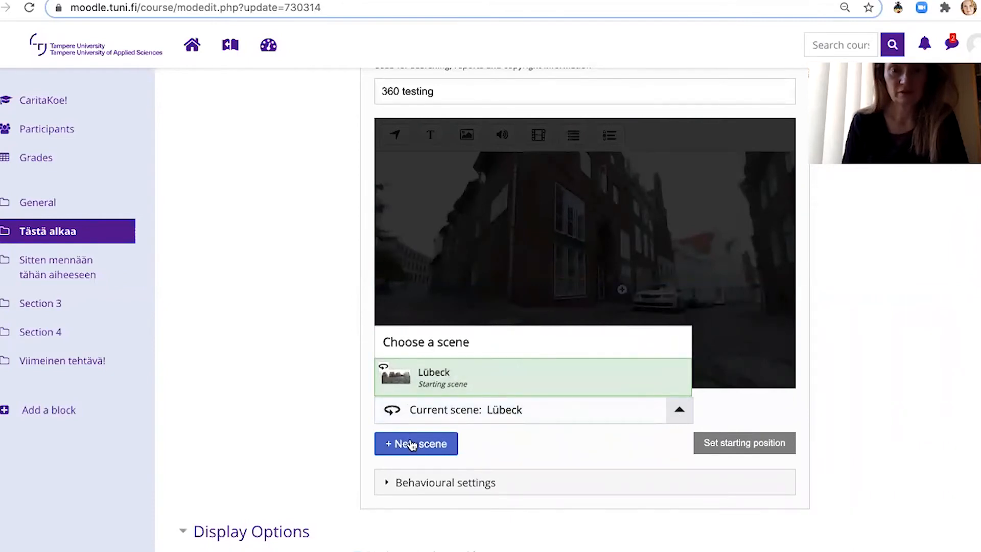
mouse_move(565, 365)
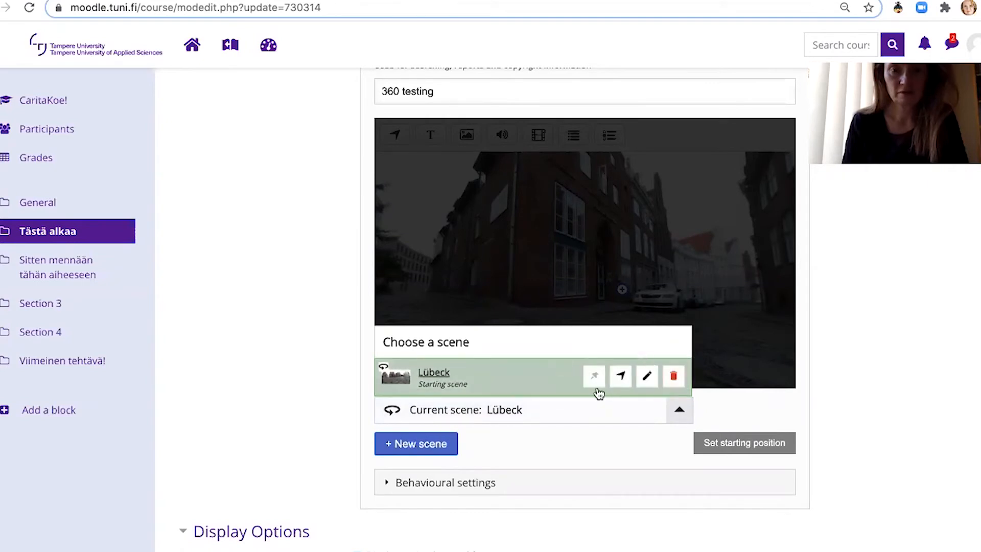
click(408, 445)
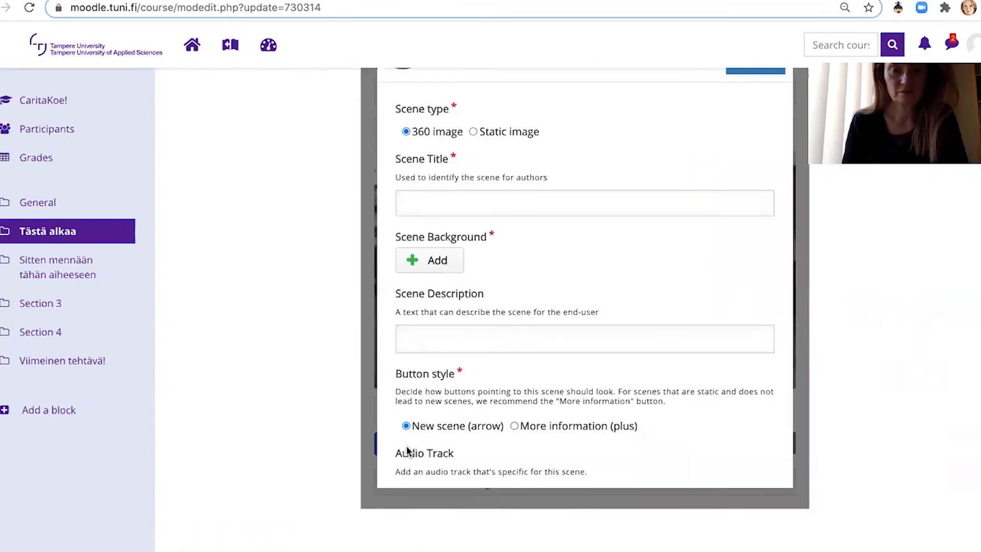
scroll(465, 311, up, 2)
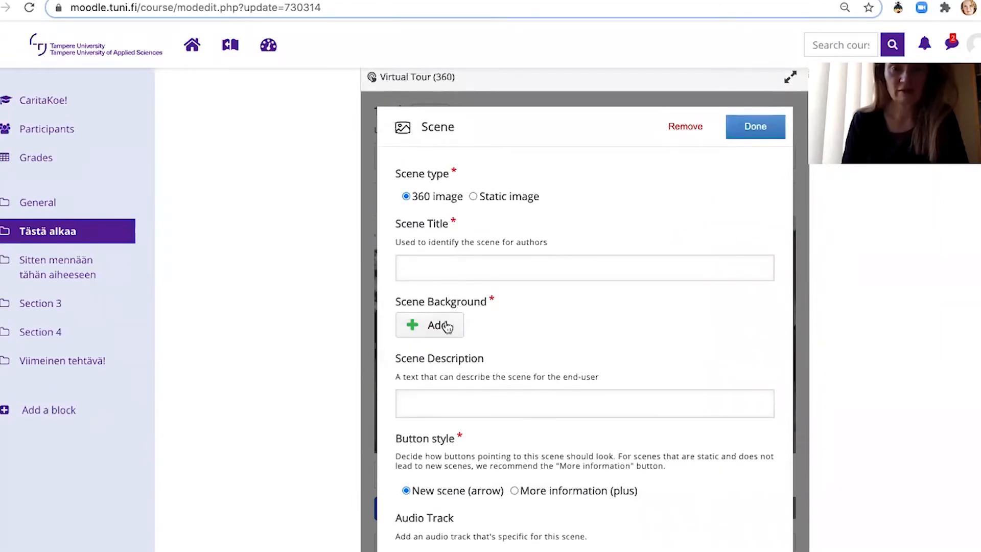
click(441, 326)
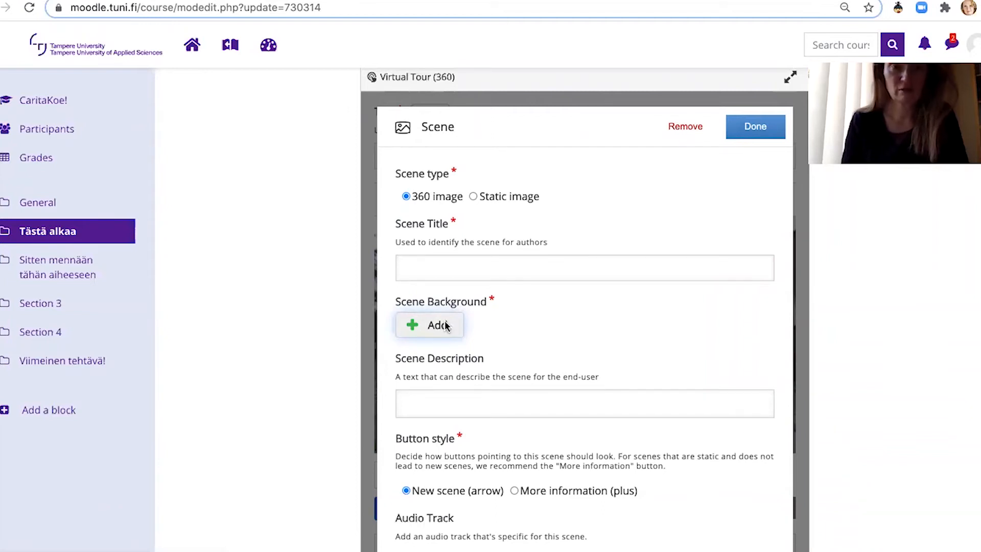
click(445, 325)
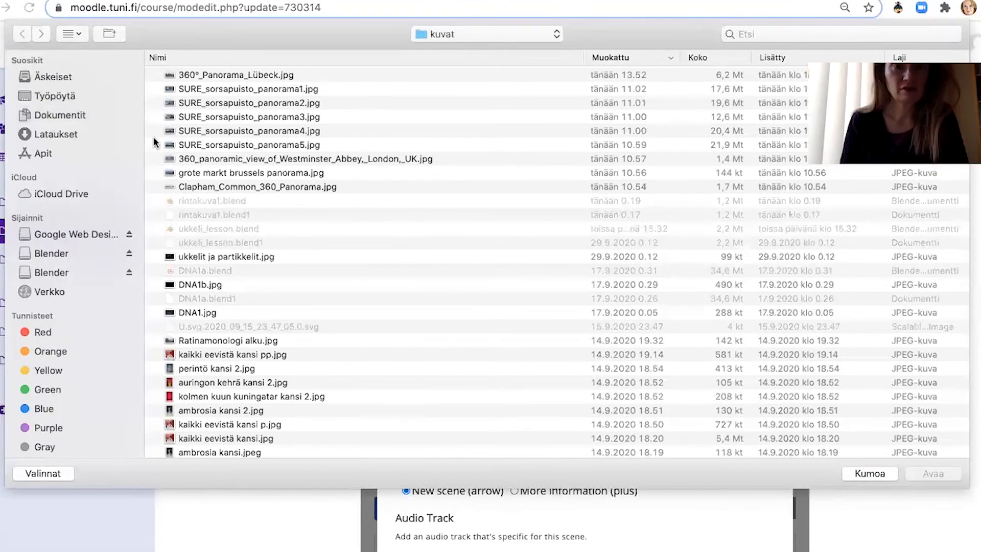
click(171, 103)
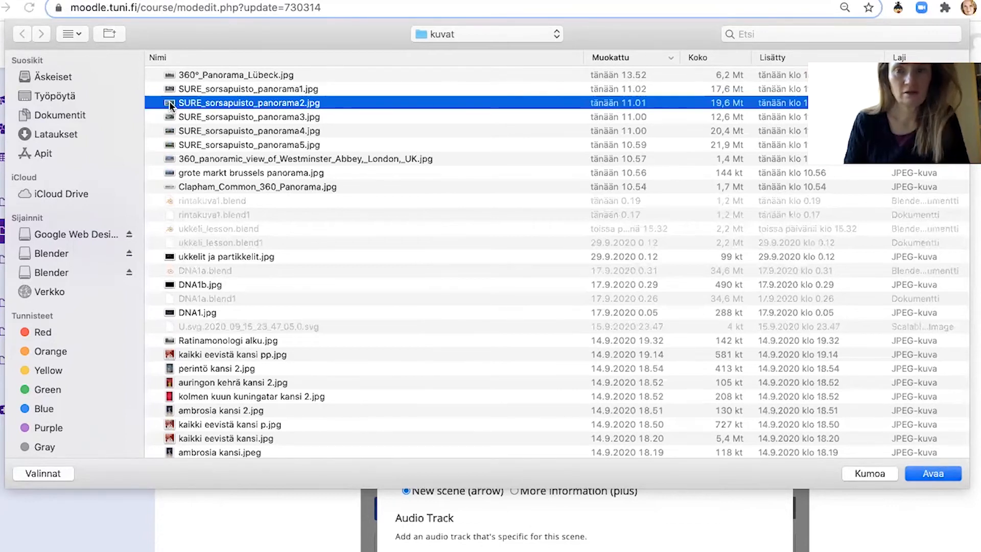
double_click(171, 102)
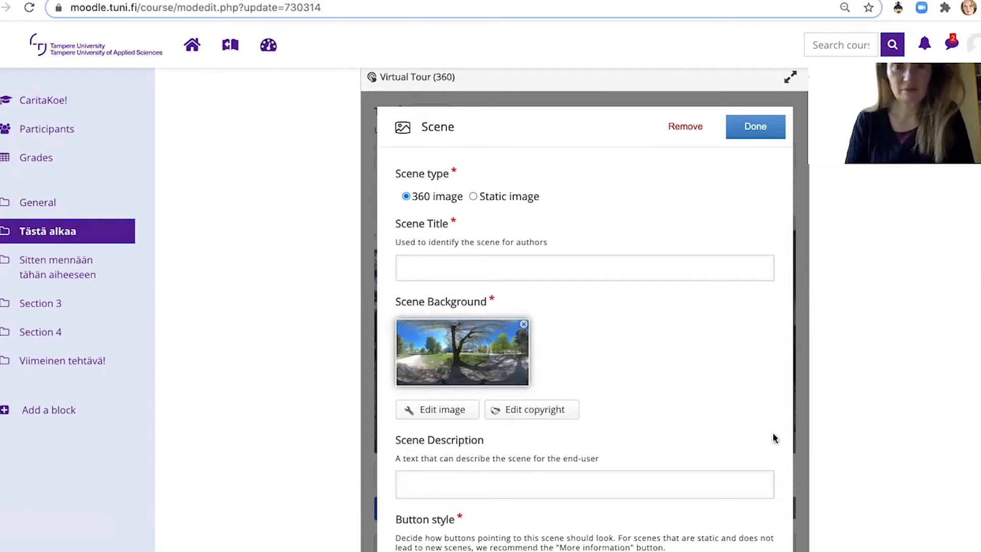
Title the new scene Sorsapuisto and enter the scene description "A scene from Sorsapuisto park in Tampere".
click(554, 267)
text(Sors)
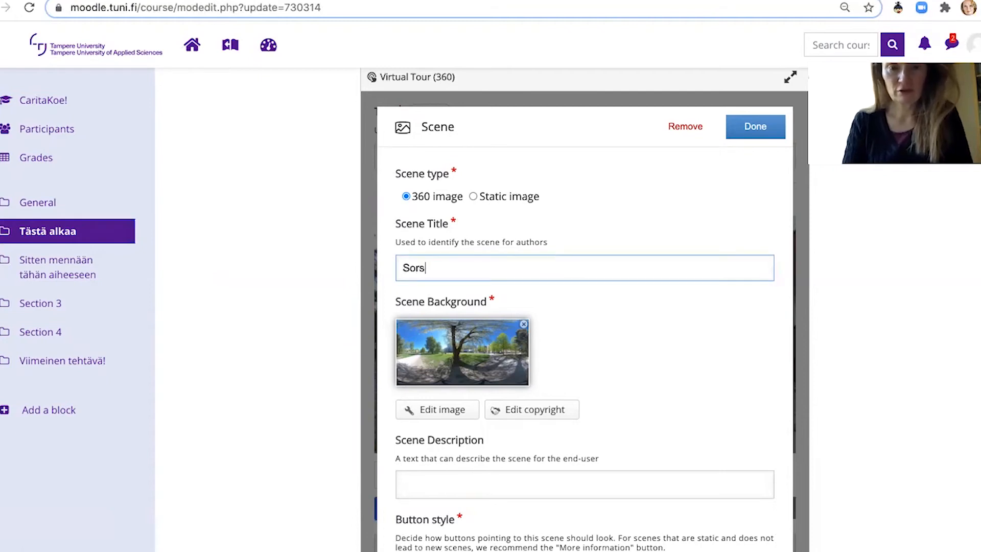
text(apuisto)
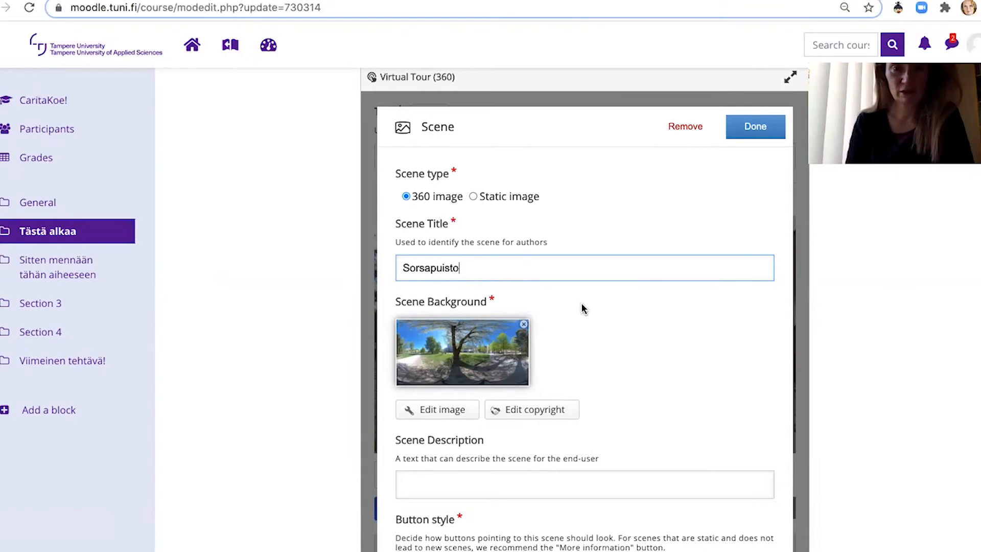
scroll(583, 306, down, 3)
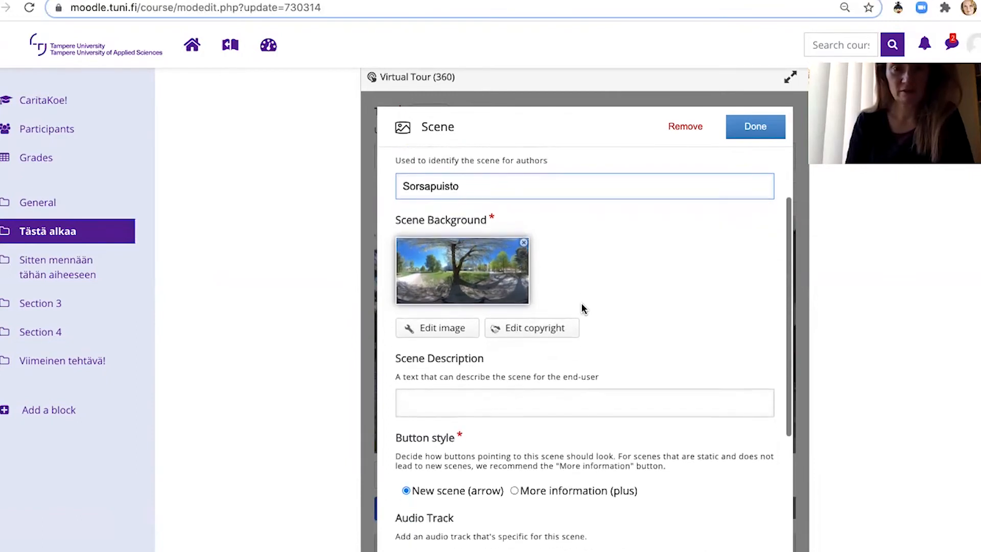
click(534, 406)
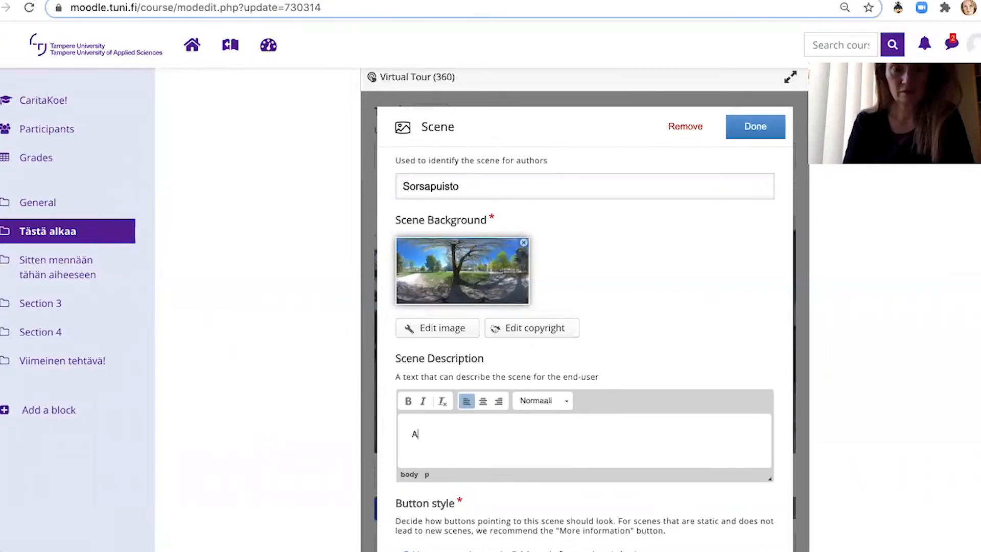
text(A scene f)
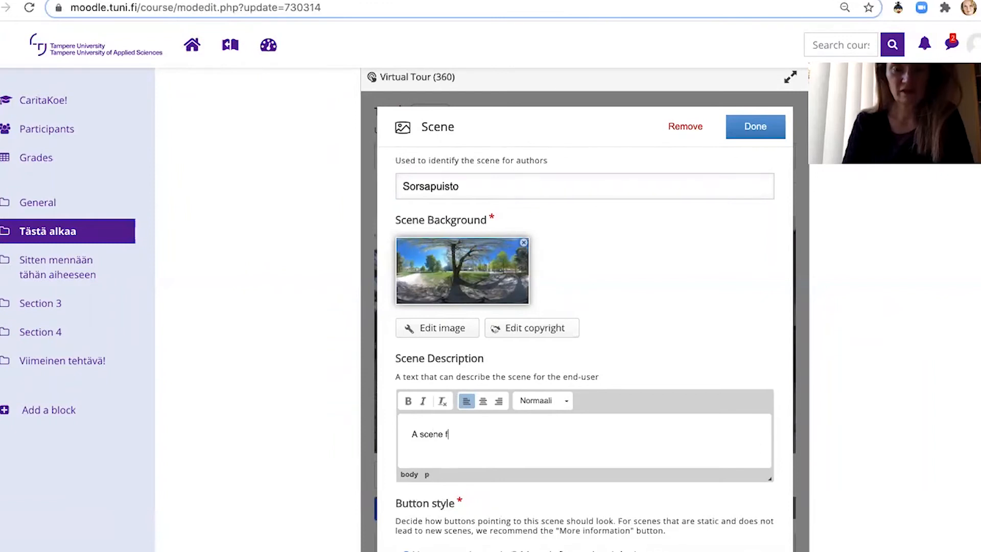
text(rom Sorsap)
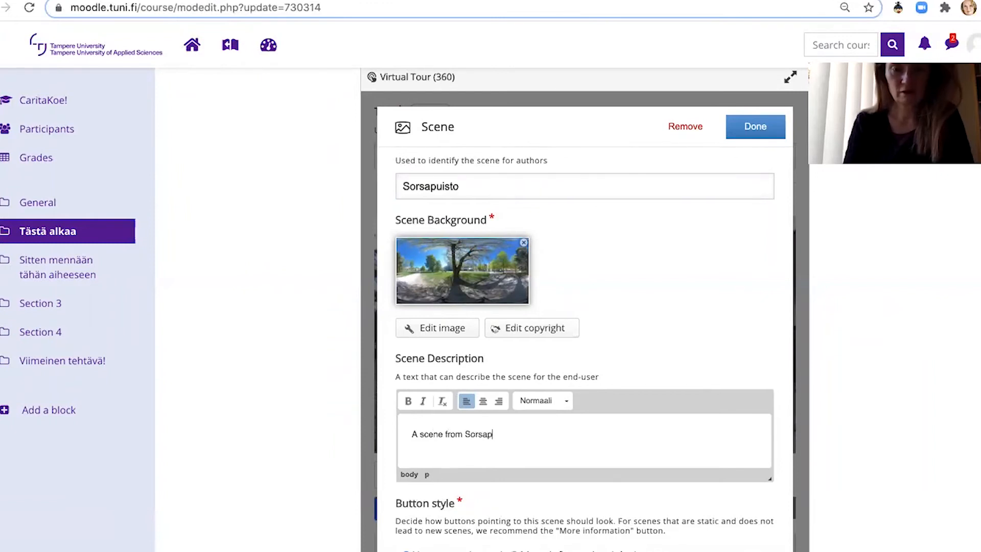
text(uisto park in Tampere)
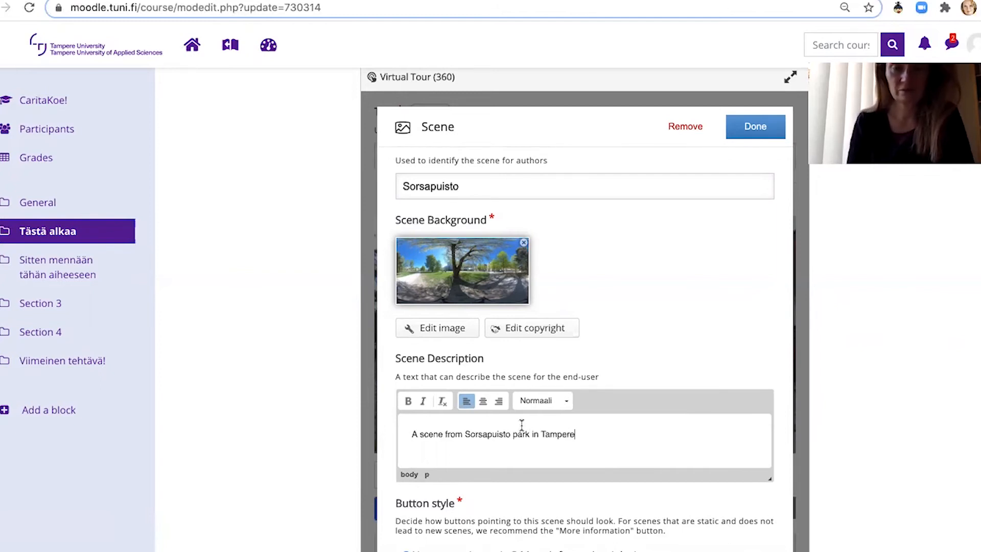
Set the Sorsapuisto scene's button style to More information (plus) and finish the scene settings.
scroll(658, 319, down, 3)
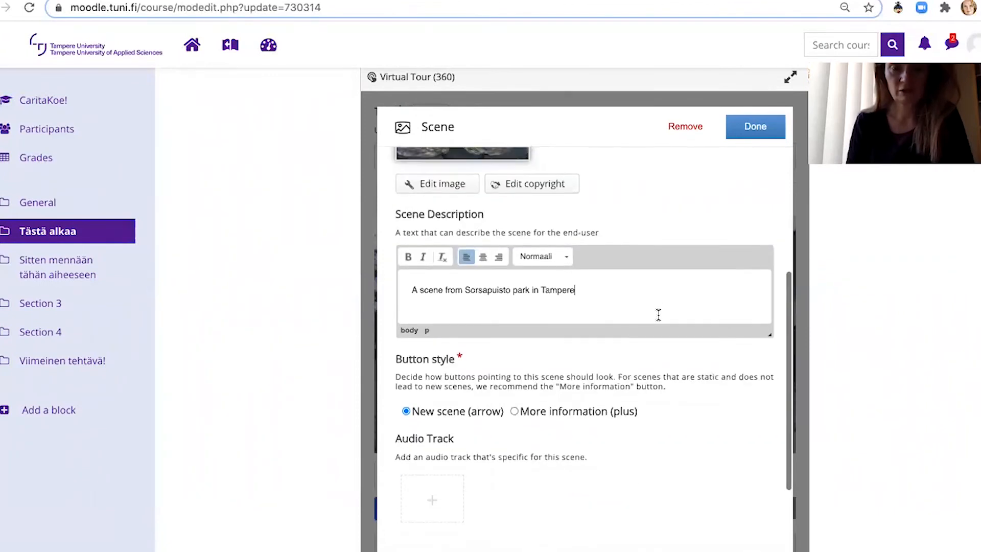
scroll(659, 314, down, 1)
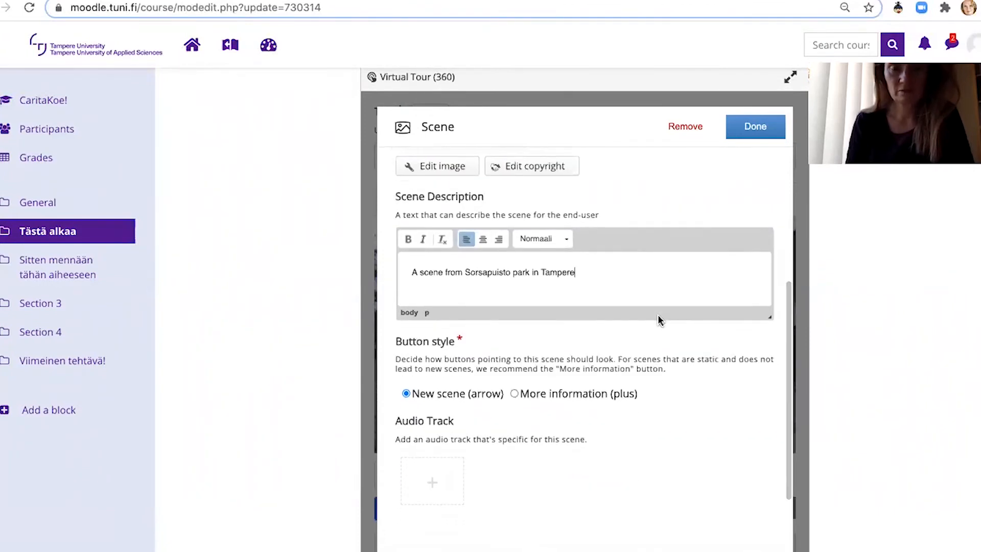
click(515, 393)
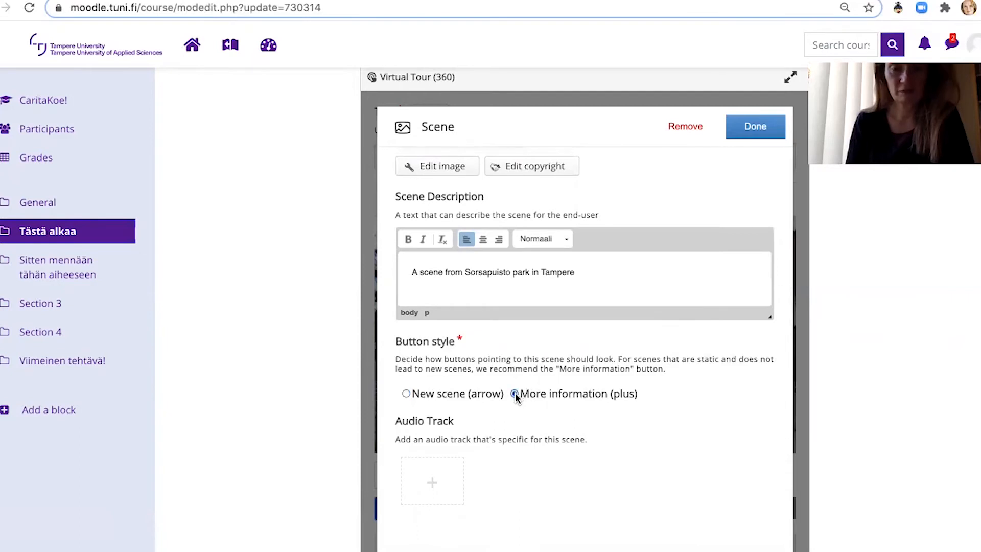
scroll(579, 413, up, 2)
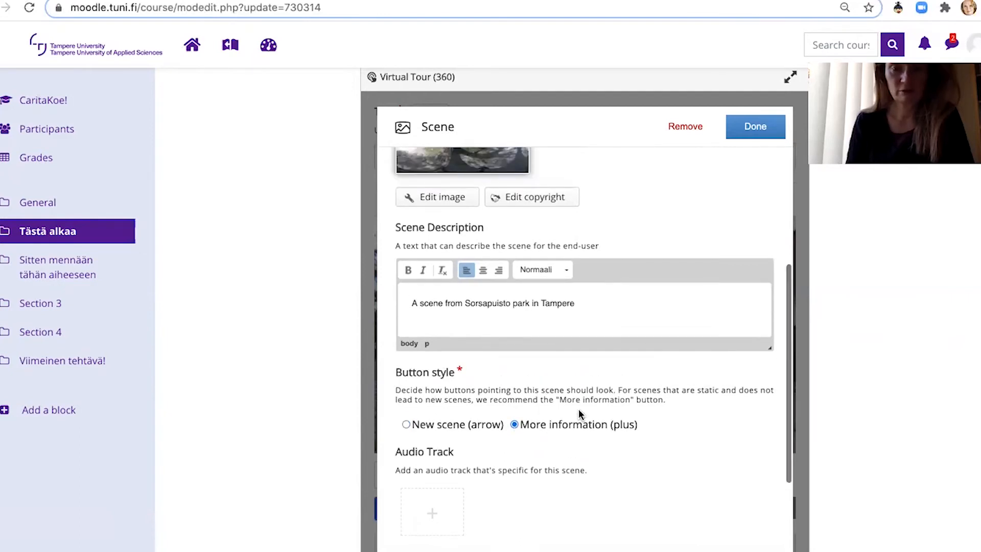
scroll(579, 410, up, 2)
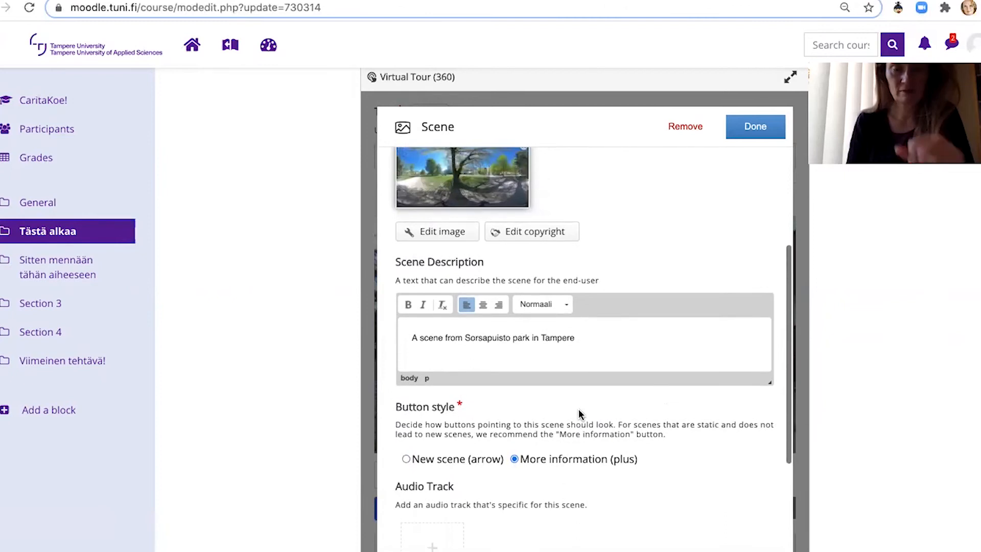
click(746, 128)
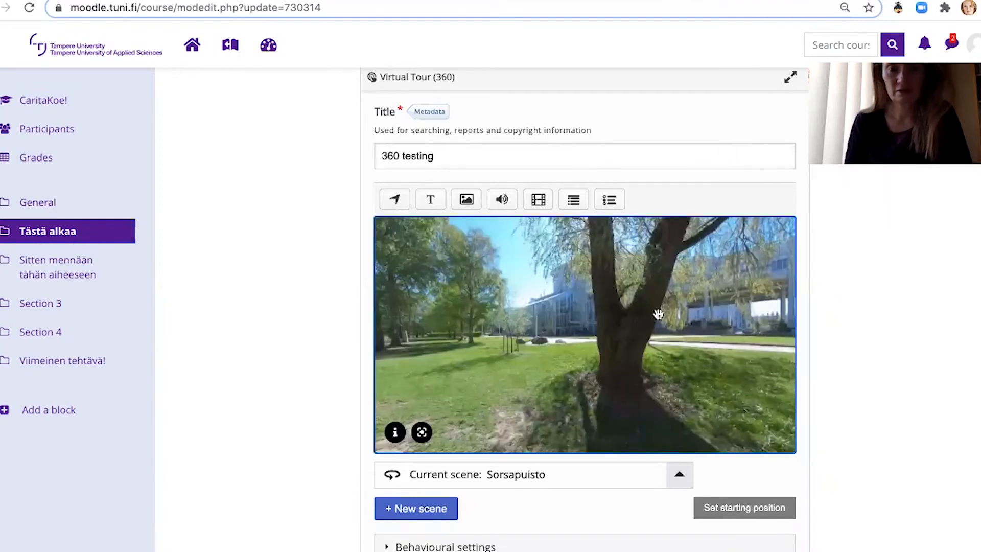
Turn the Sorsapuisto panorama to show the lawn and trees beside the large willow trunk, and set this view as the starting position.
drag(637, 316, 674, 340)
drag(427, 348, 706, 340)
drag(502, 352, 403, 363)
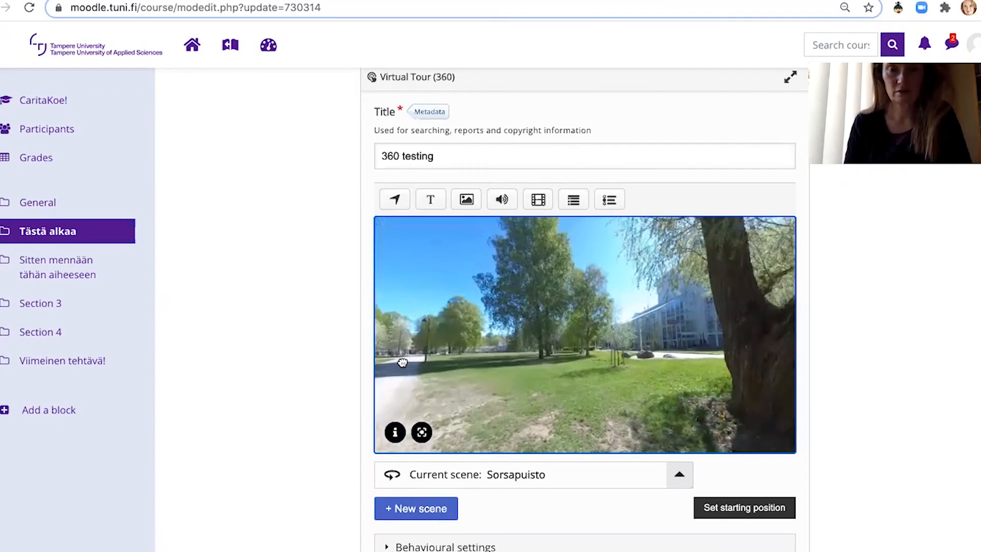
drag(614, 352, 526, 366)
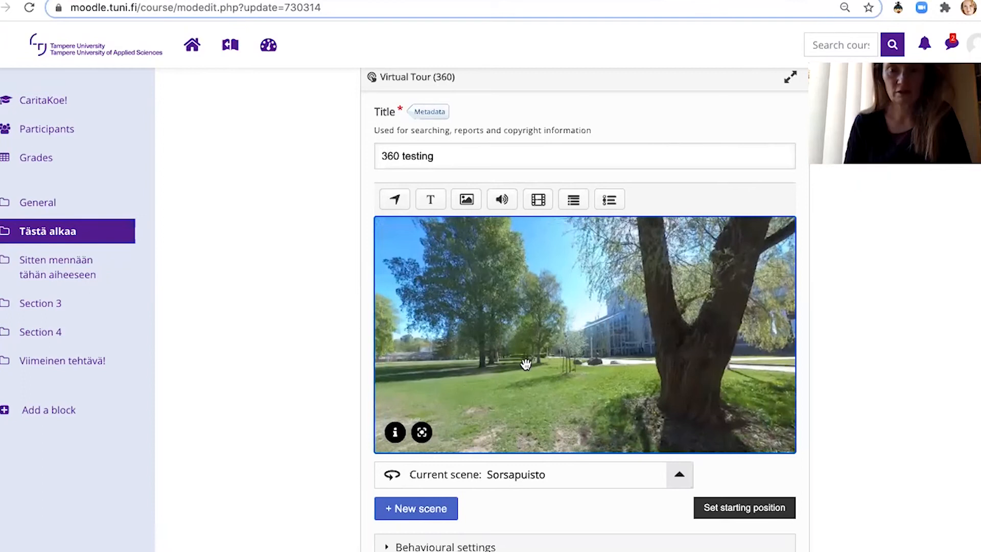
click(737, 511)
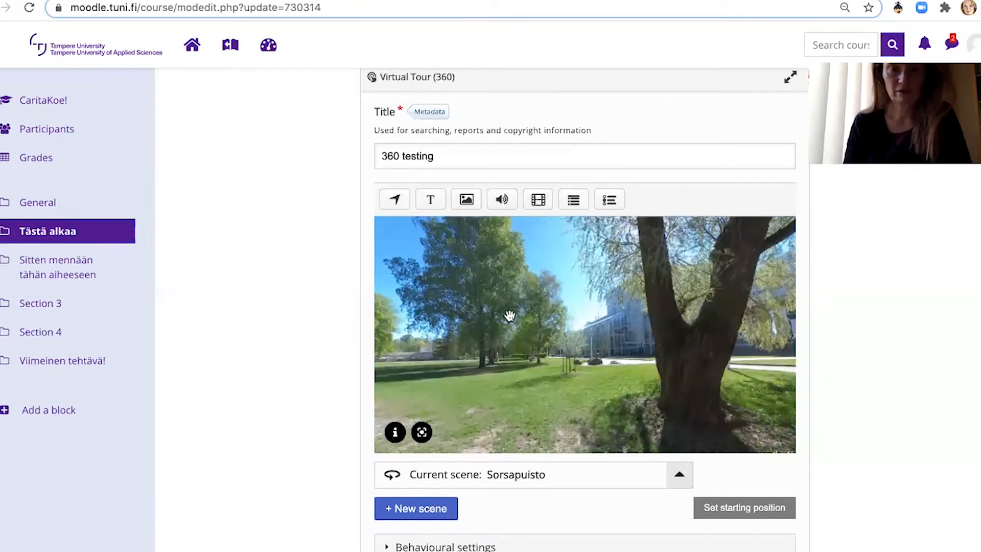
Add a Go To Scene hotspot leading to Lübeck in the Sorsapuisto scene and place it by the large tree across the lawn.
click(393, 201)
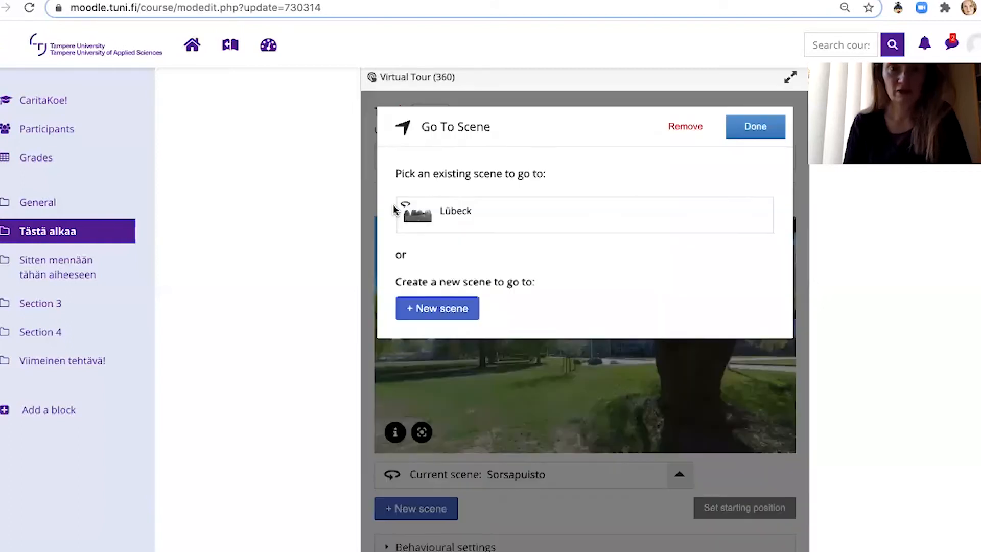
click(461, 215)
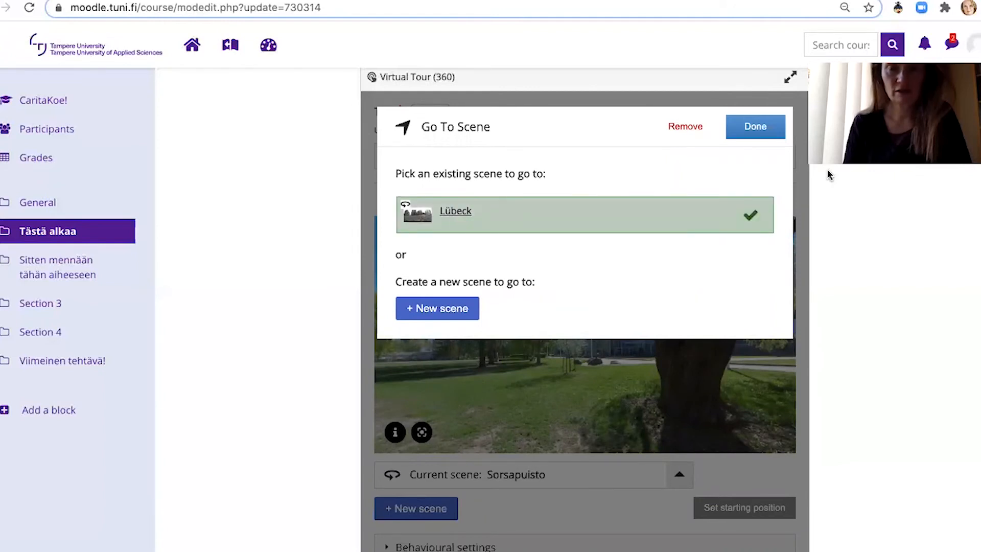
click(748, 130)
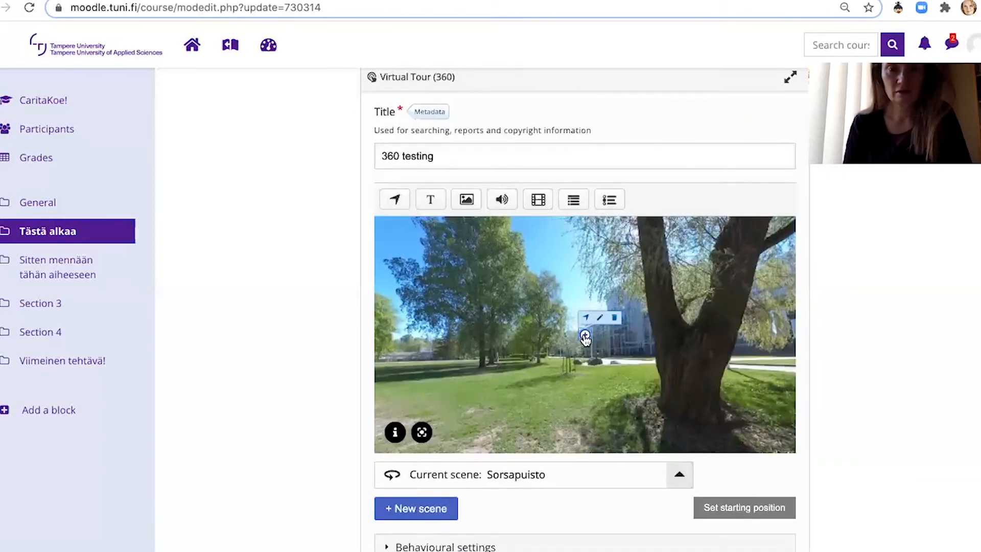
drag(585, 337, 531, 339)
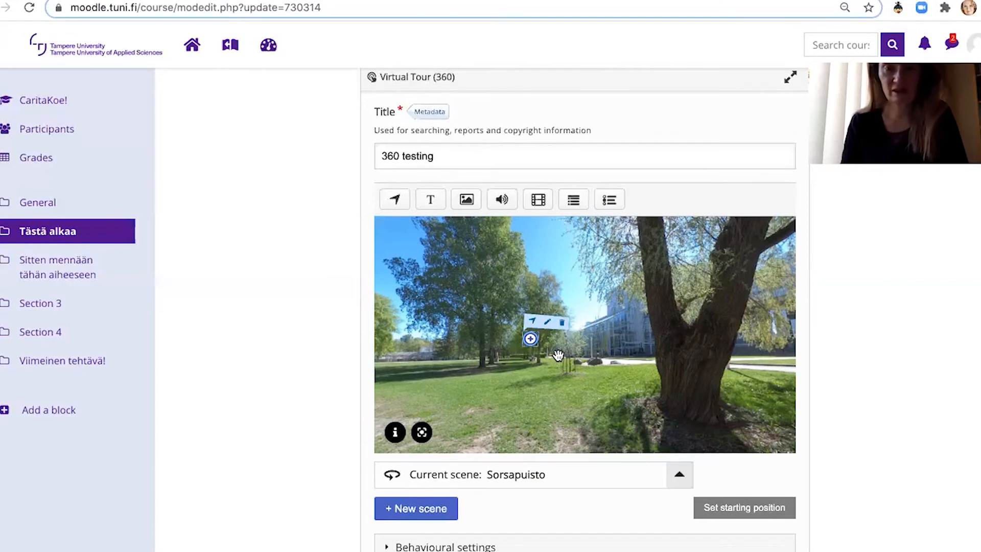
drag(530, 343, 468, 341)
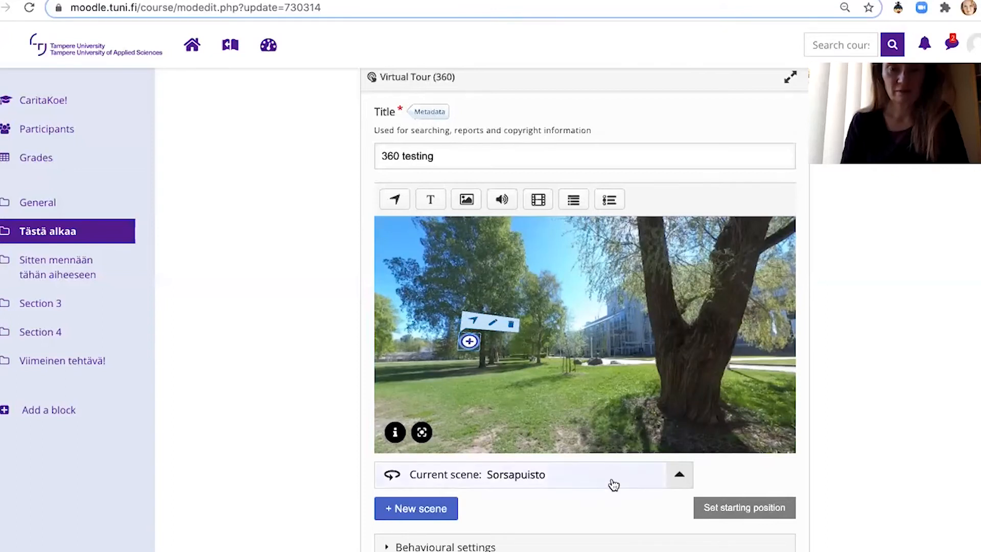
scroll(613, 484, down, 6)
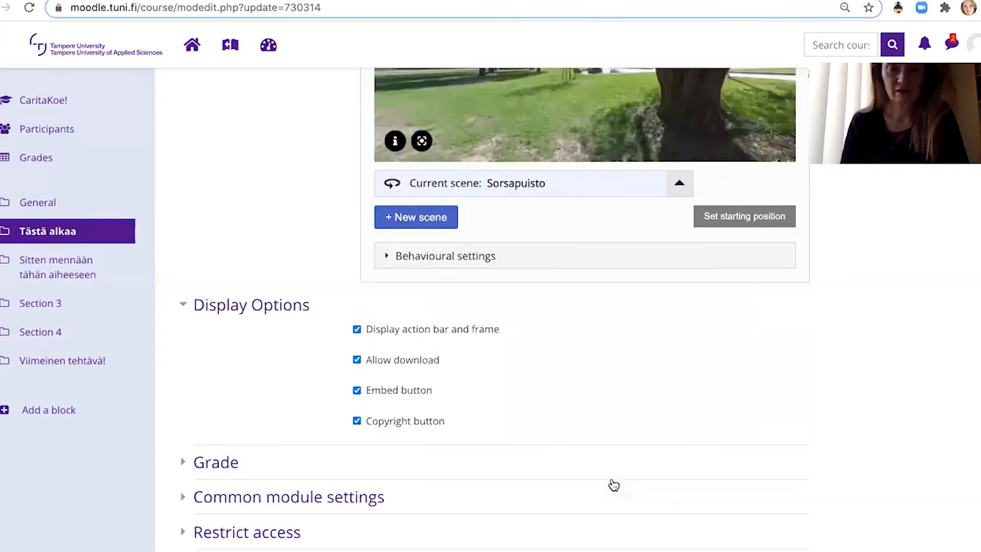
scroll(611, 477, up, 6)
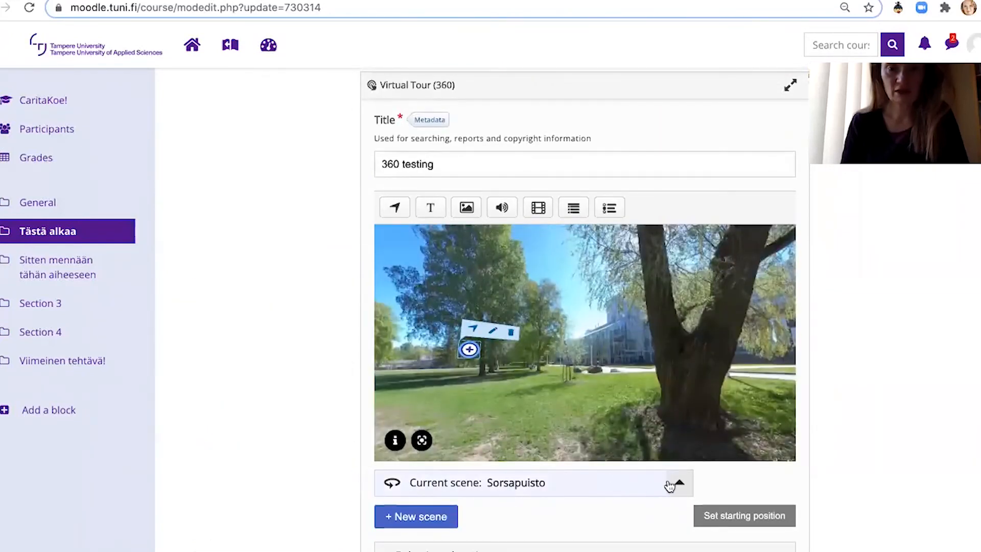
click(645, 486)
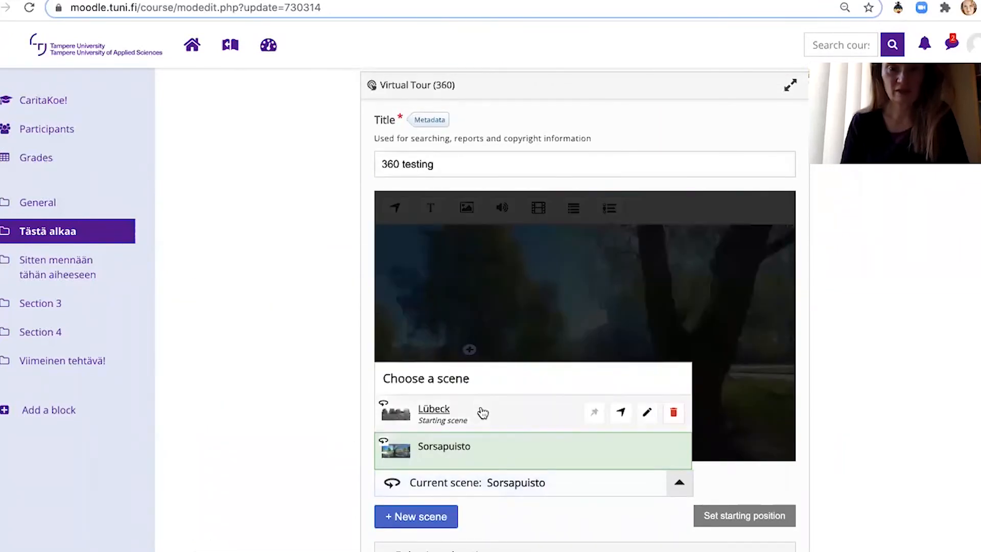
click(648, 413)
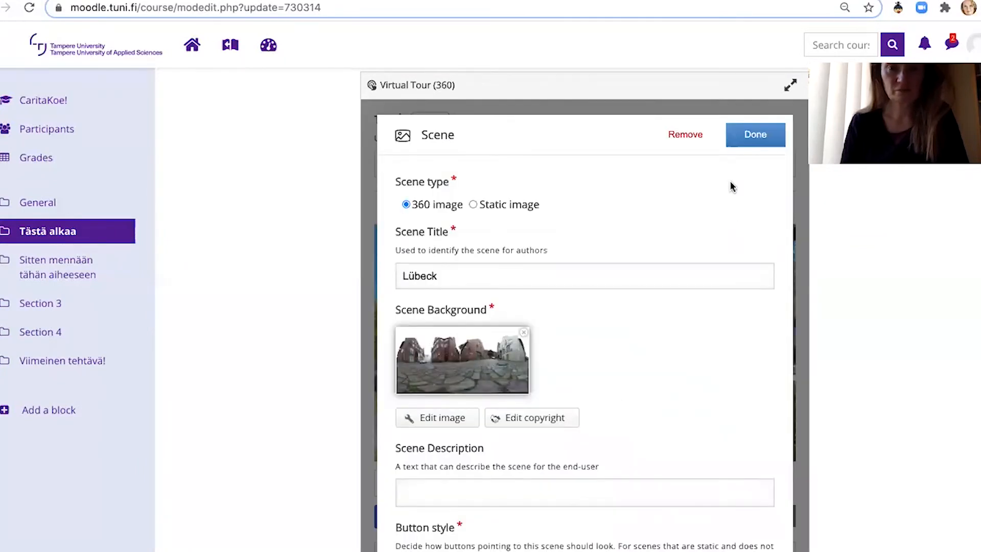
click(751, 148)
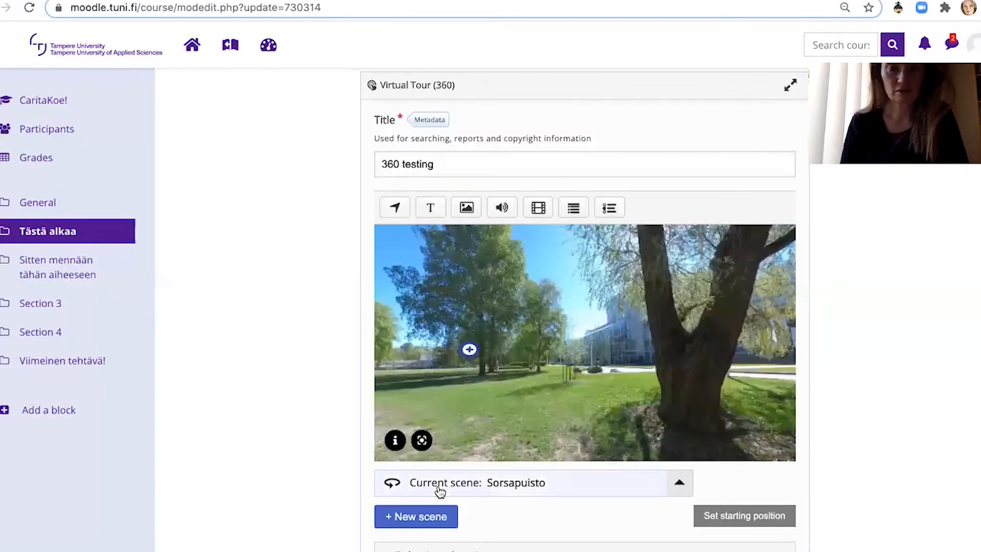
Switch to the Lübeck scene, add a Go To Scene hotspot leading to Sorsapuisto, and place it at the street end beside the brick building.
click(454, 485)
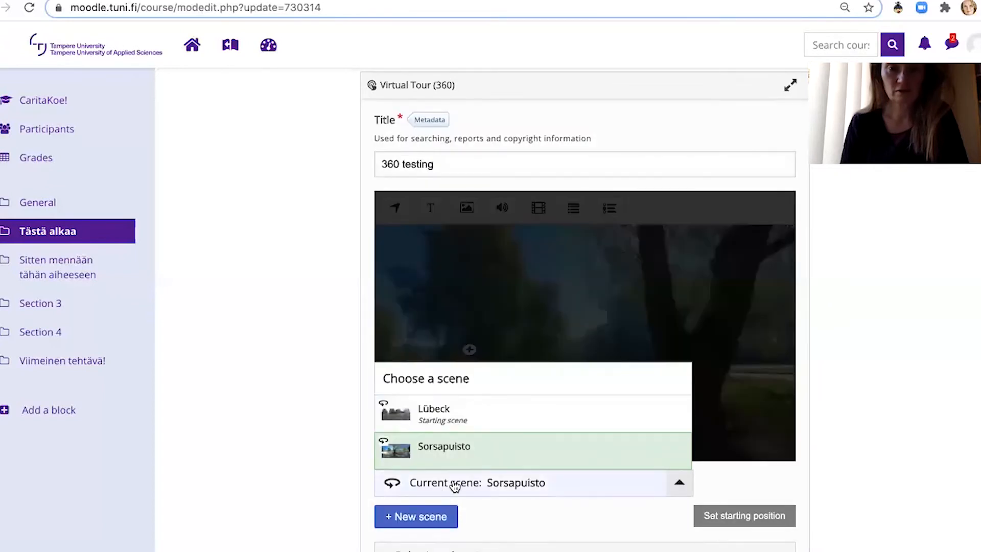
click(438, 409)
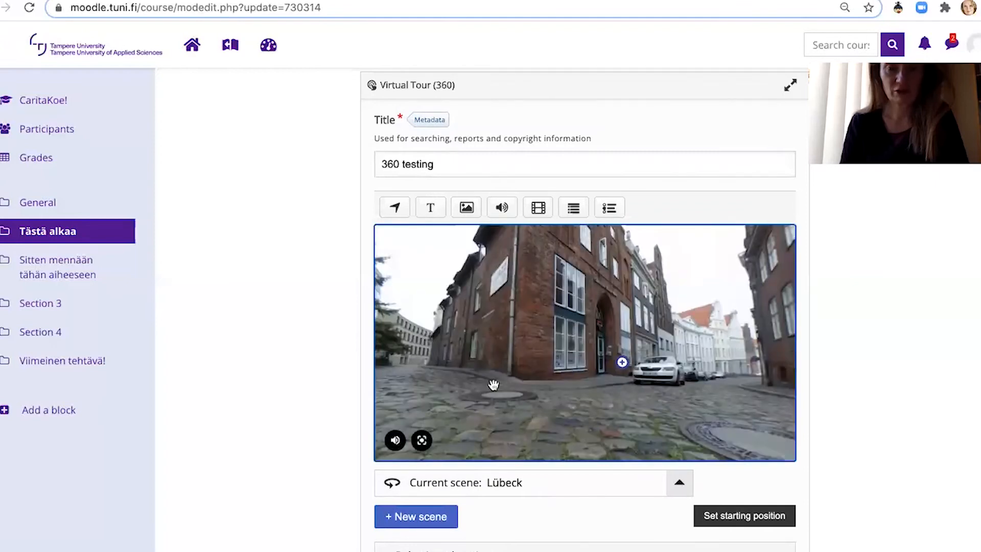
drag(494, 386, 575, 391)
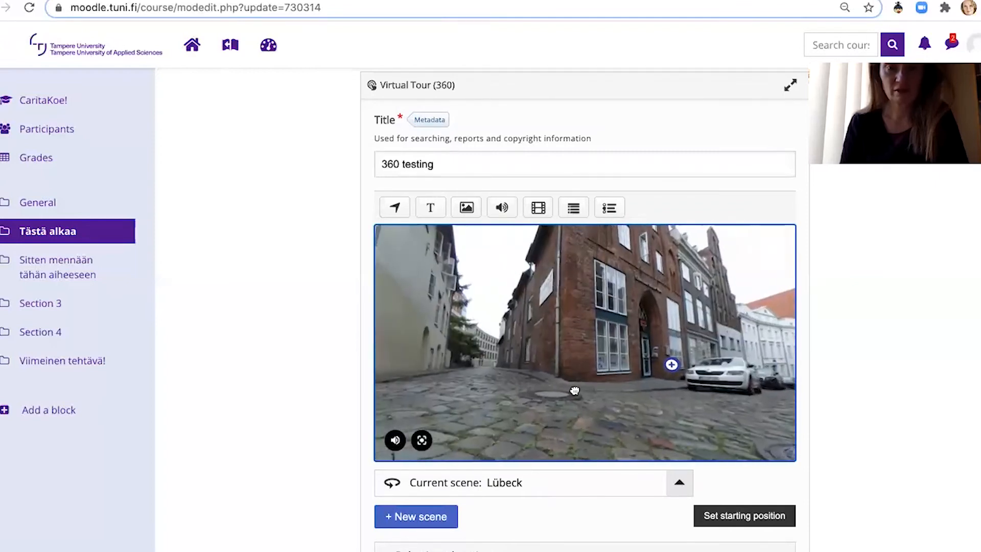
click(397, 210)
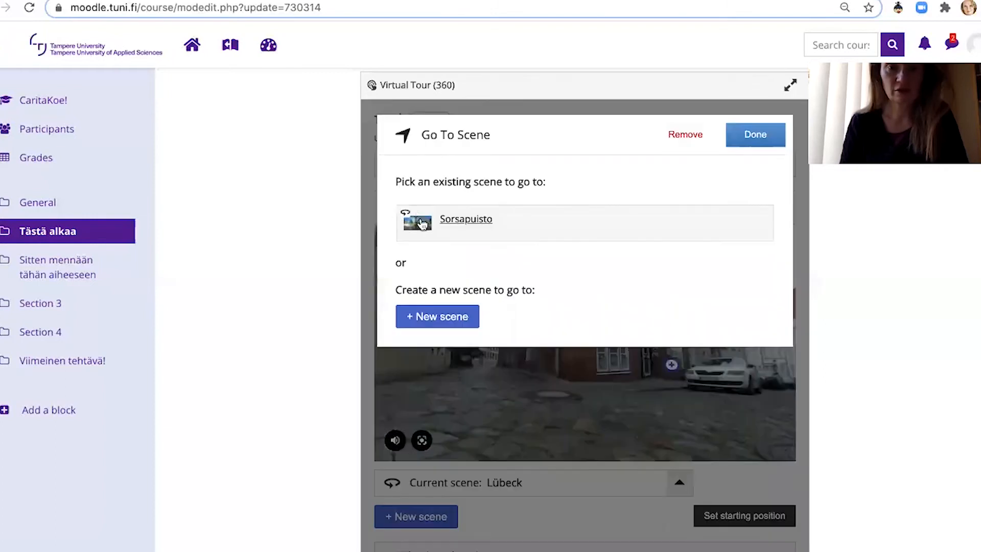
click(461, 224)
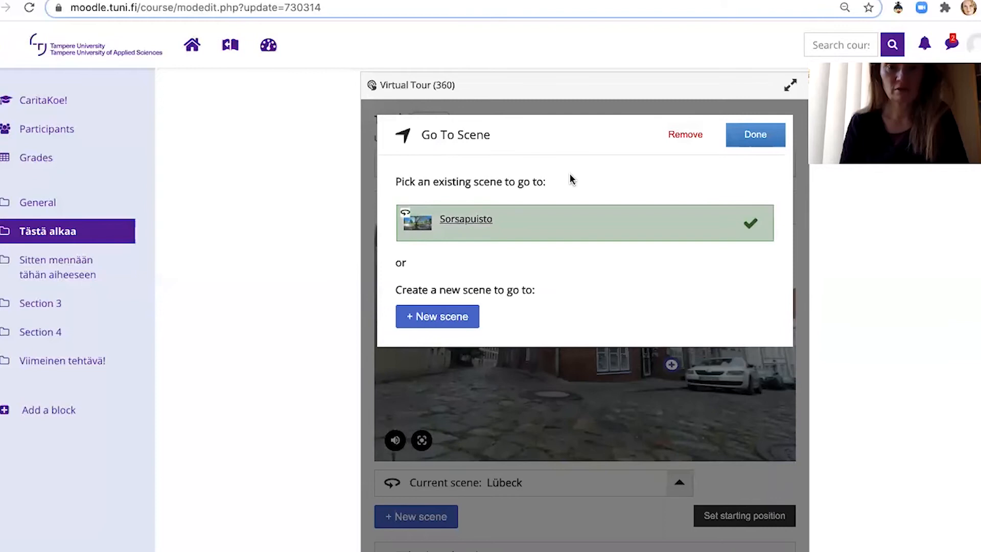
click(756, 136)
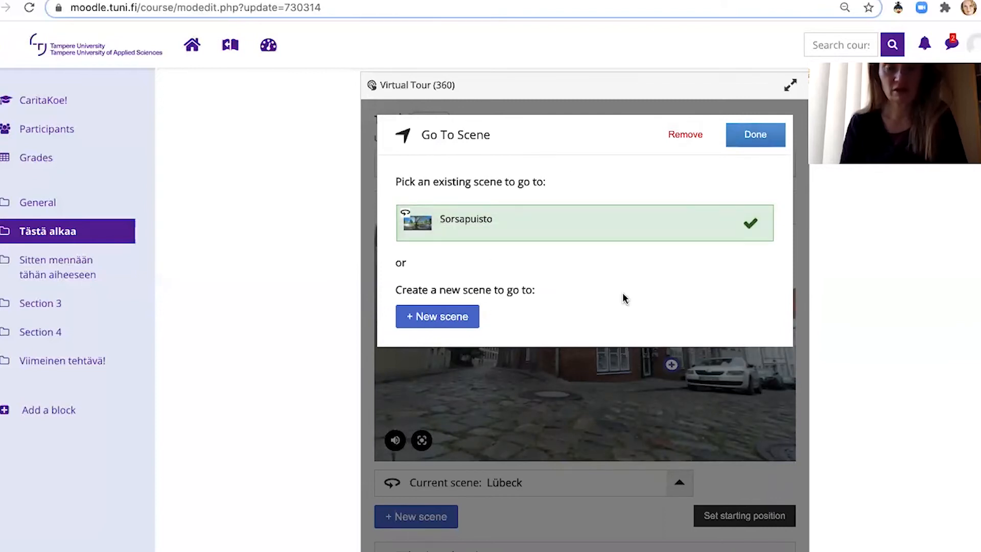
click(743, 134)
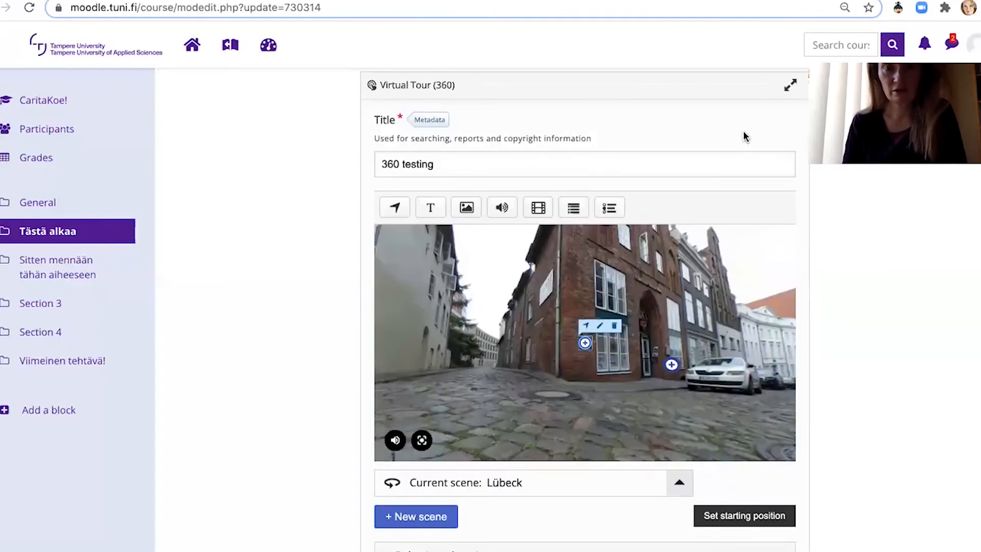
drag(585, 344, 502, 358)
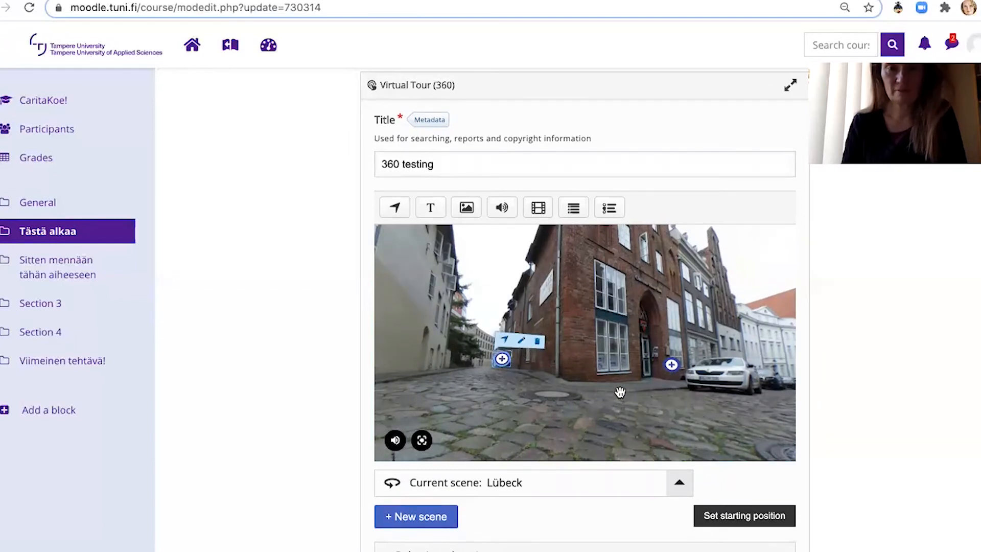
Add an audio hotspot to the Lübeck scene and title it "Go to Sorsapuisto".
click(501, 209)
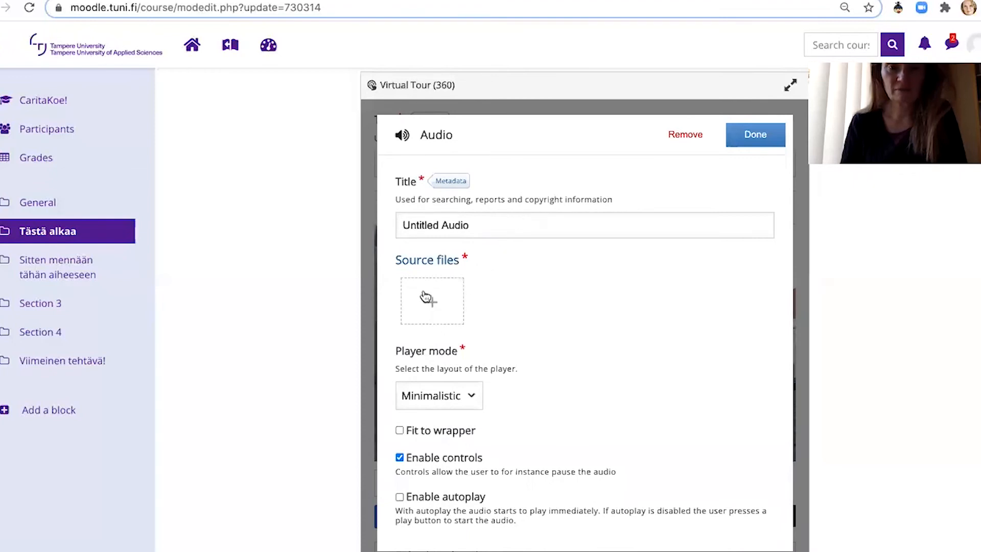
click(475, 223)
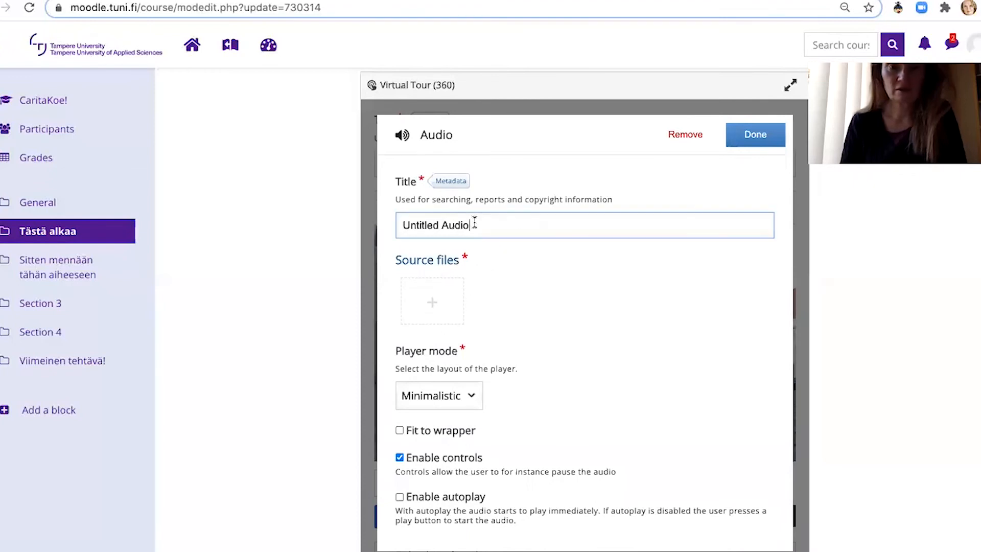
key(alt+shift+Left)
key(alt+shift+Left)
text(Go )
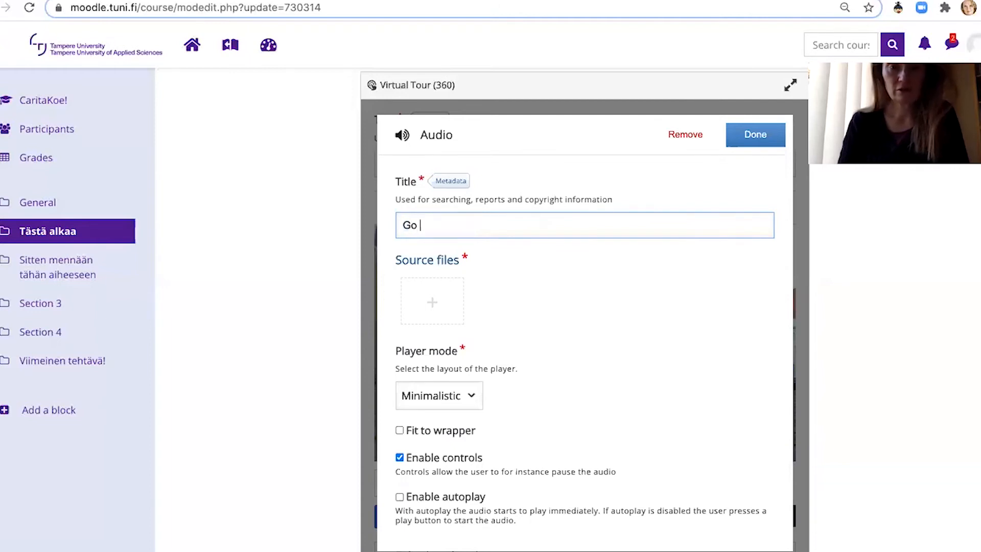
text(to Sorsapuisto)
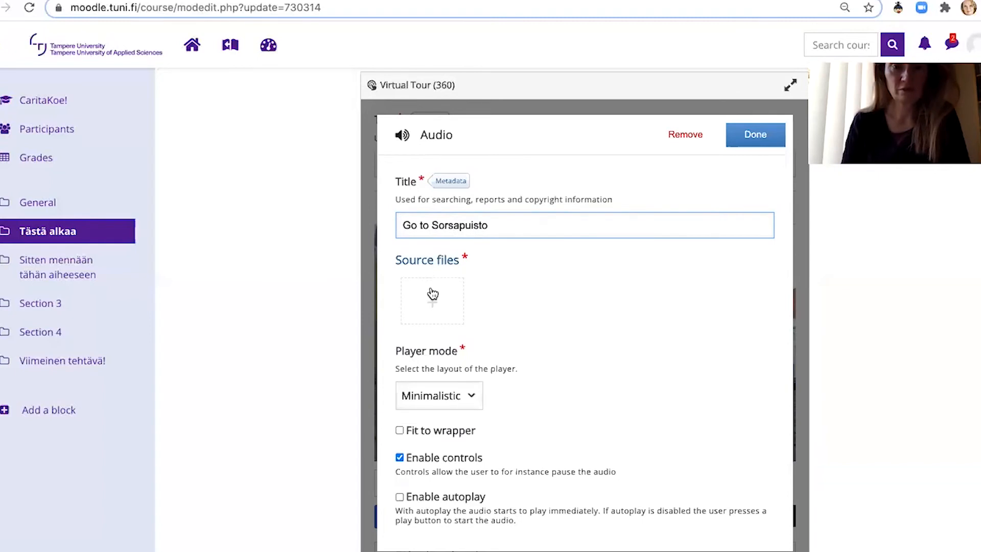
click(434, 306)
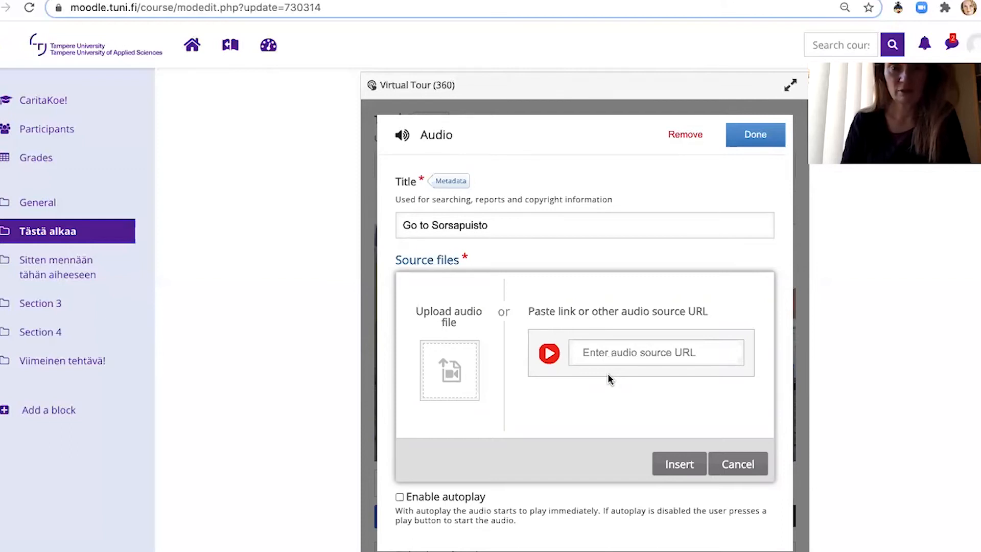
click(462, 371)
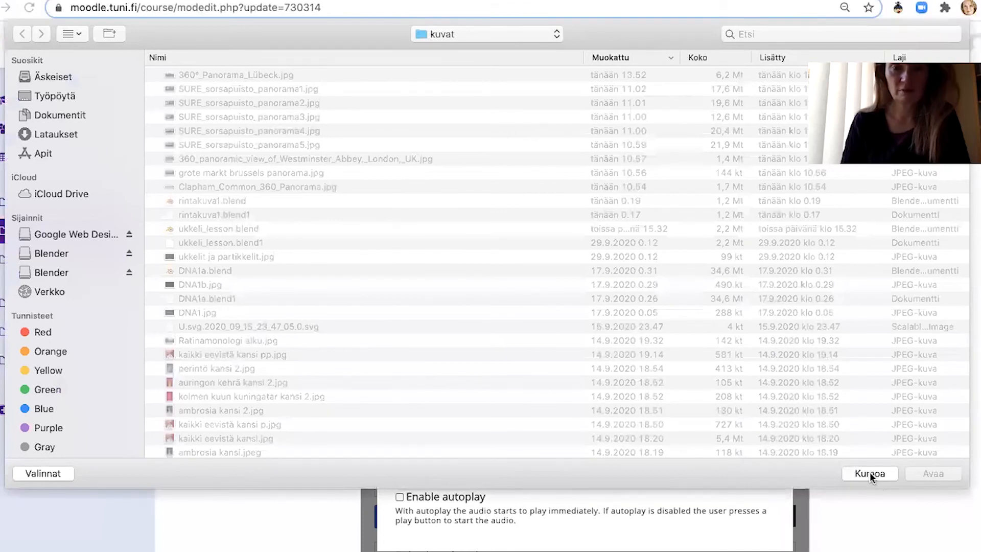
click(870, 472)
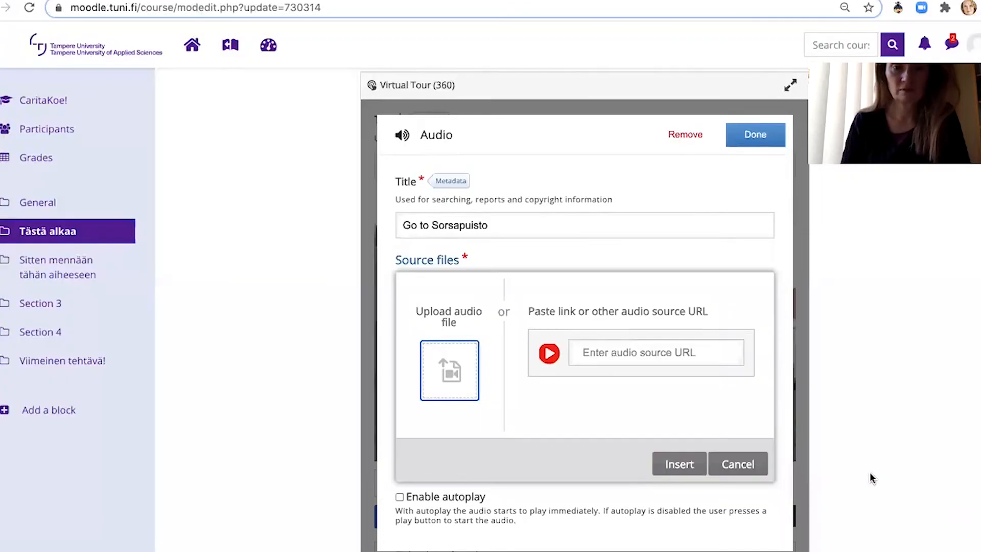
click(737, 466)
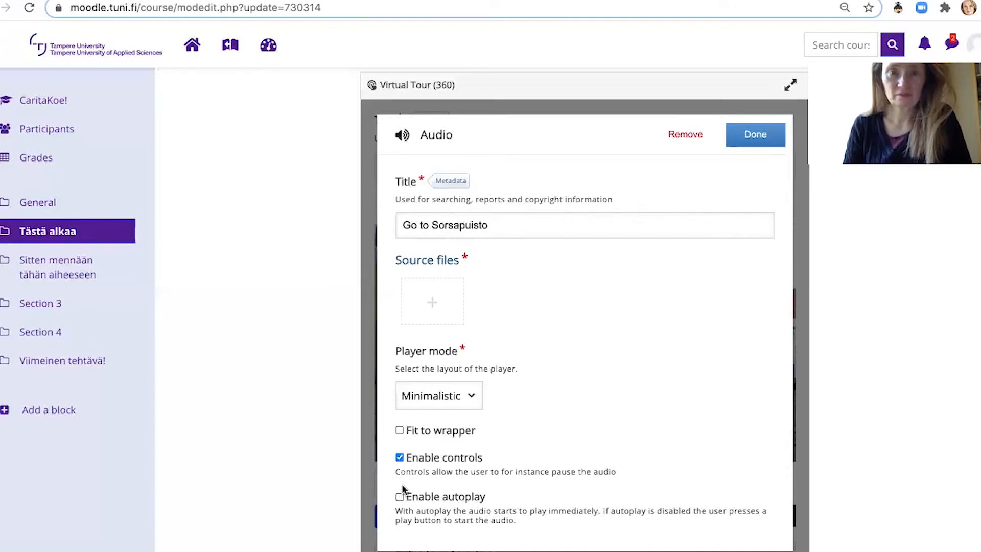
Start uploading an audio source file and browse to the Dokumentit folder.
click(432, 317)
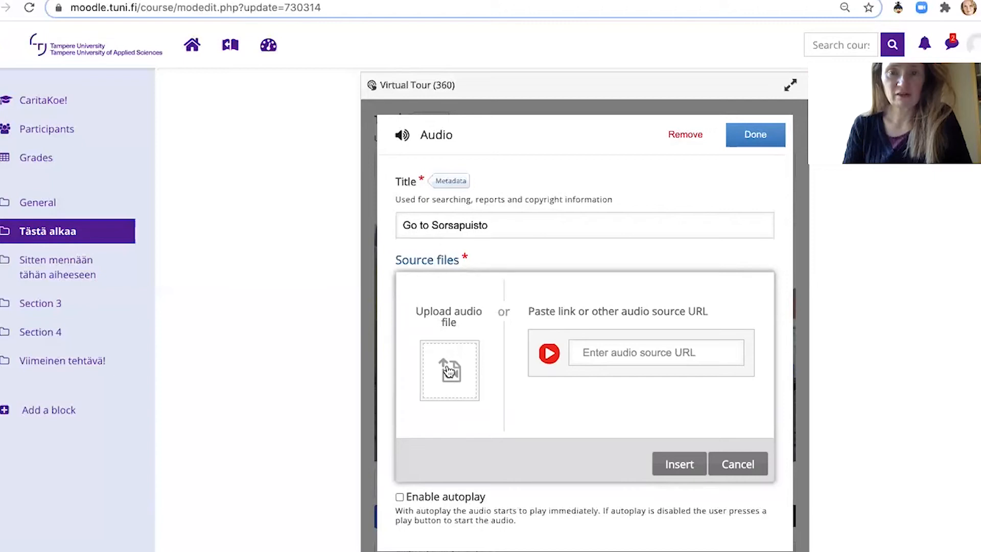
click(448, 370)
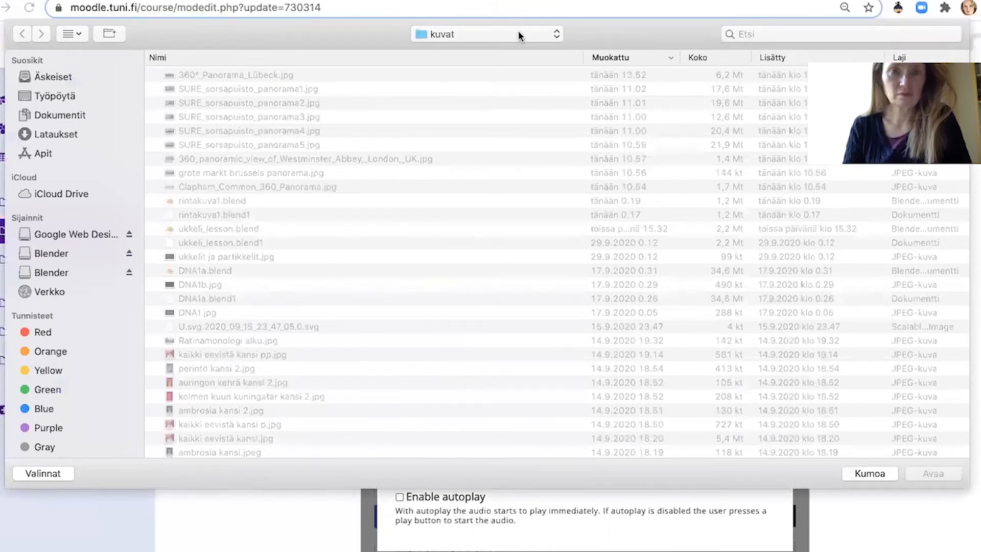
click(51, 109)
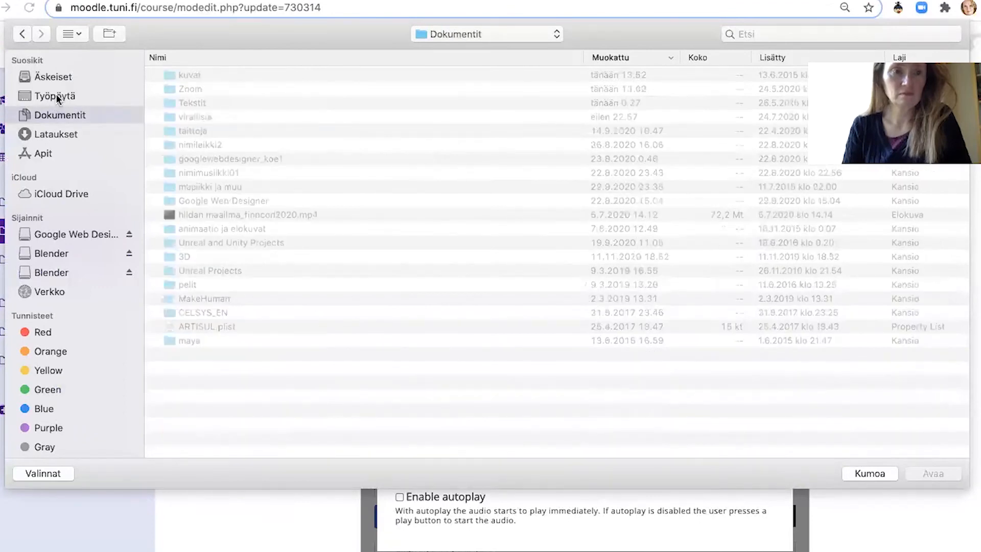
click(56, 96)
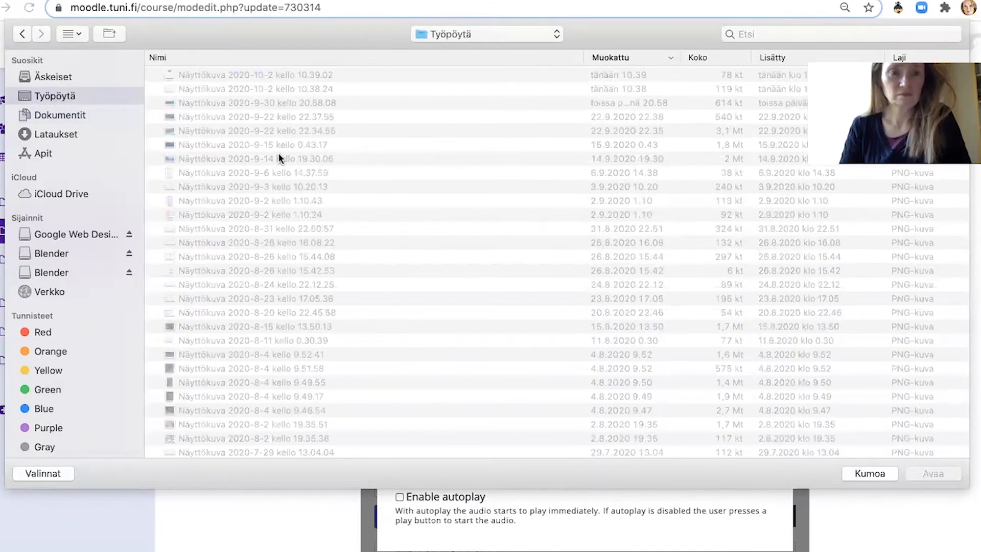
scroll(271, 156, down, 3)
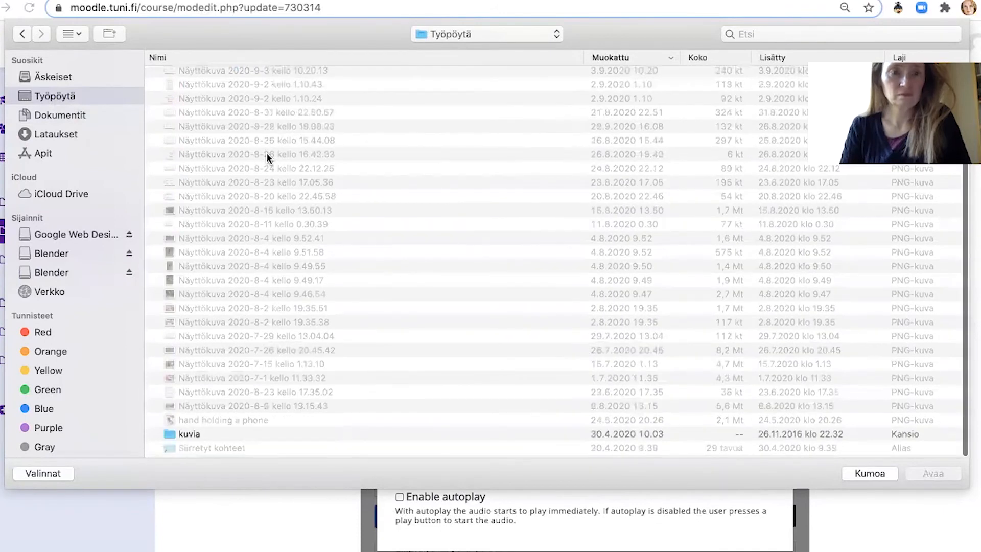
click(79, 116)
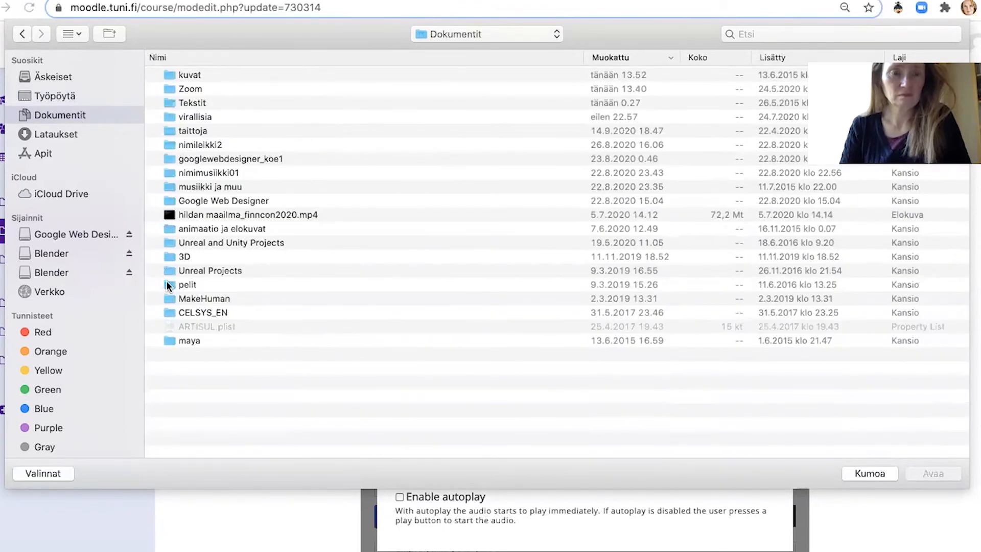
click(168, 242)
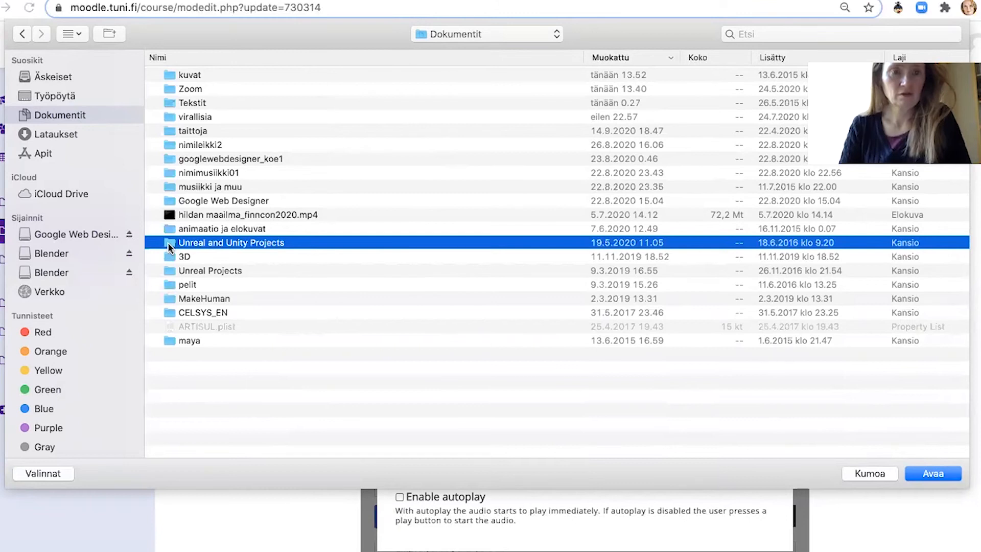
double_click(167, 242)
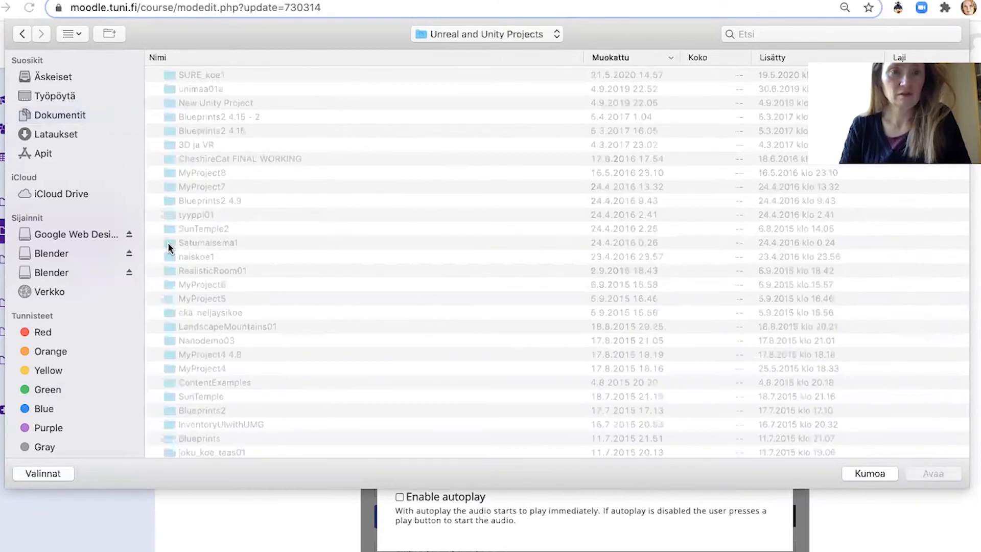
click(23, 33)
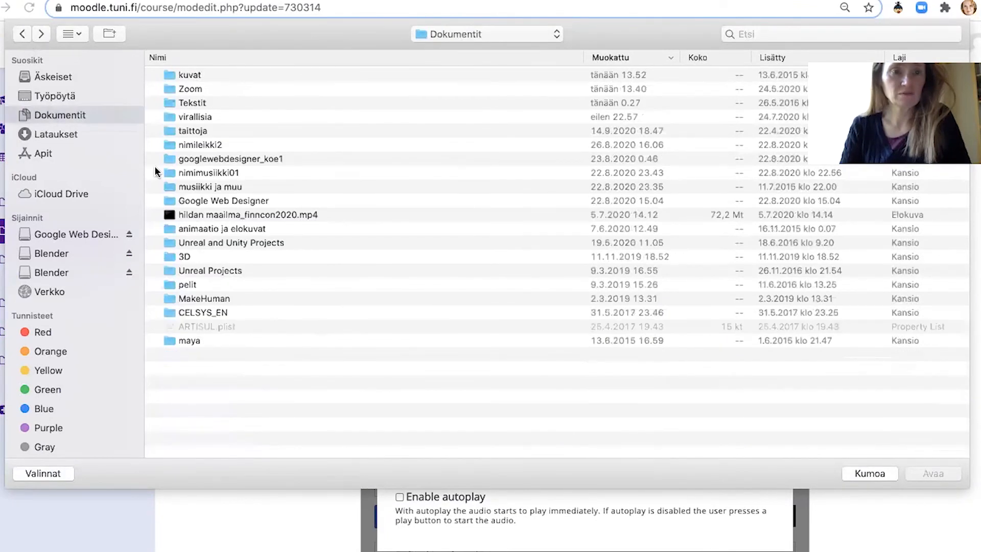
Upload the Galop Marquis MP3 file from the "musiikki ja muu" folder as the audio source.
click(168, 183)
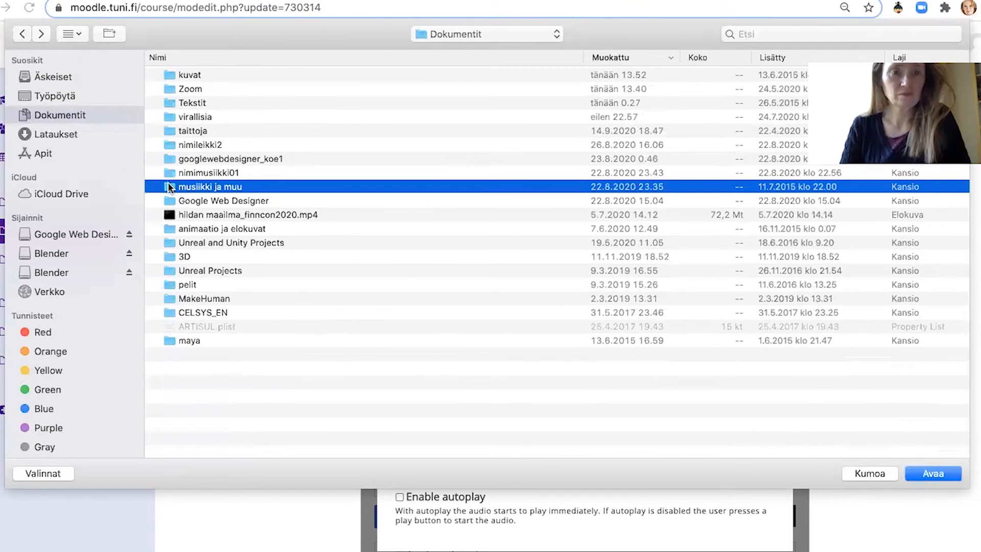
double_click(168, 183)
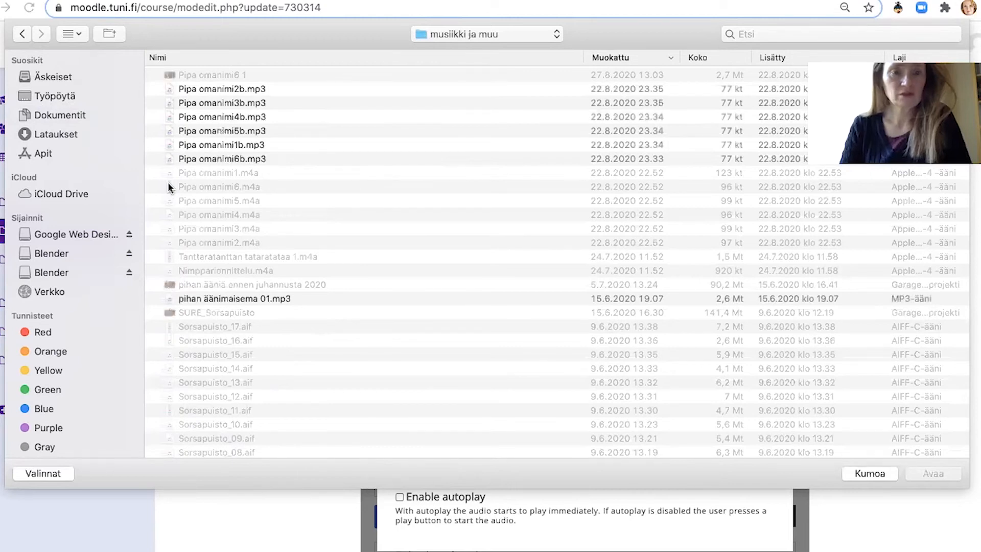
scroll(168, 182, down, 7)
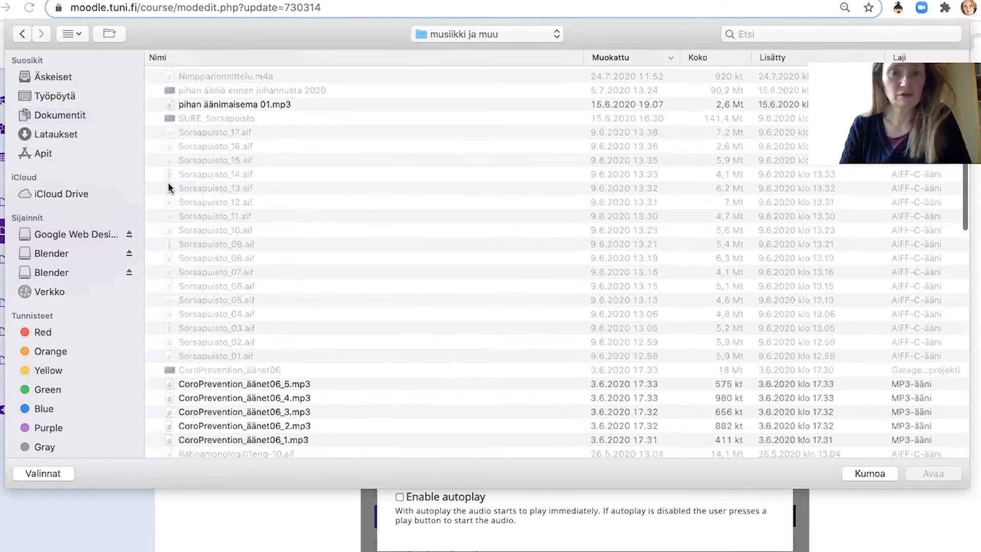
scroll(168, 182, down, 6)
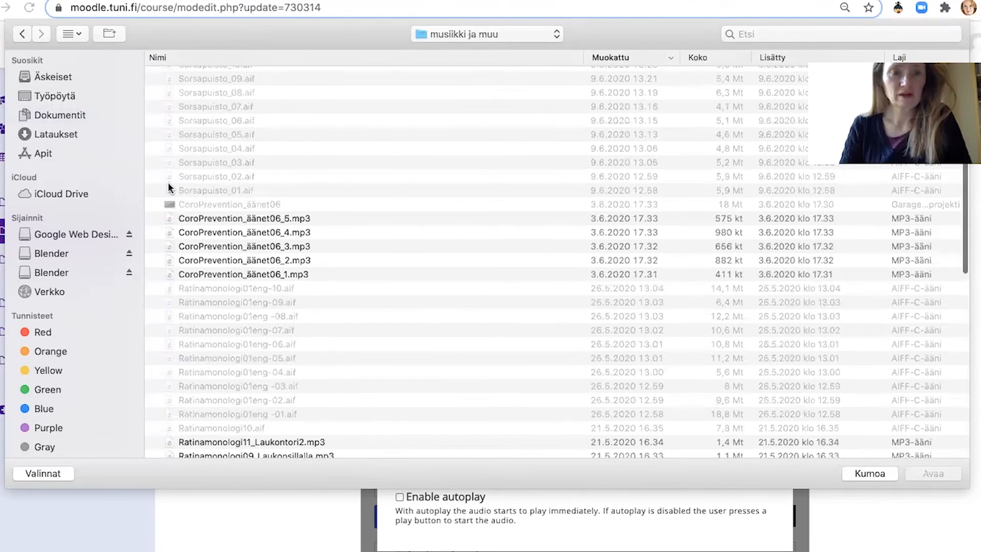
scroll(167, 182, down, 2)
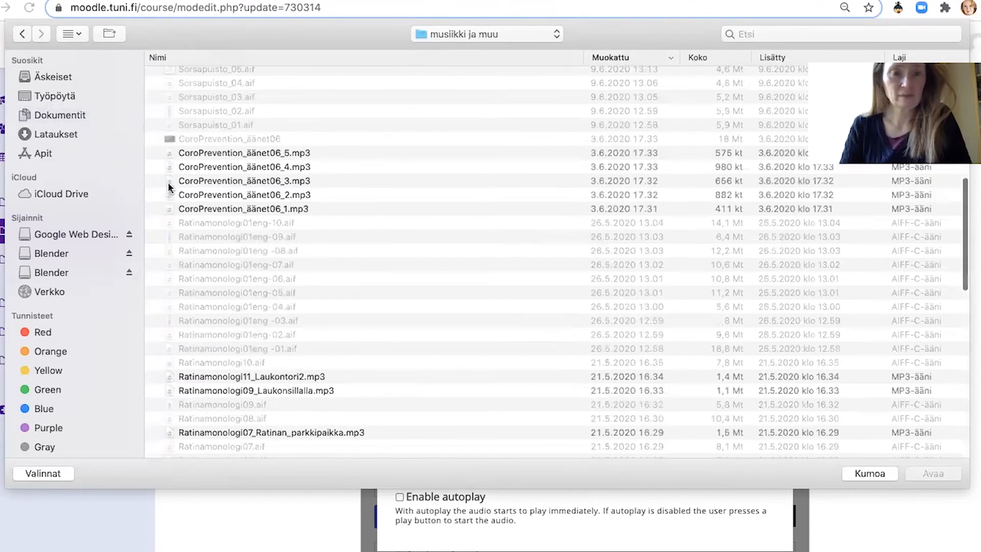
scroll(169, 187, down, 7)
scroll(169, 185, down, 3)
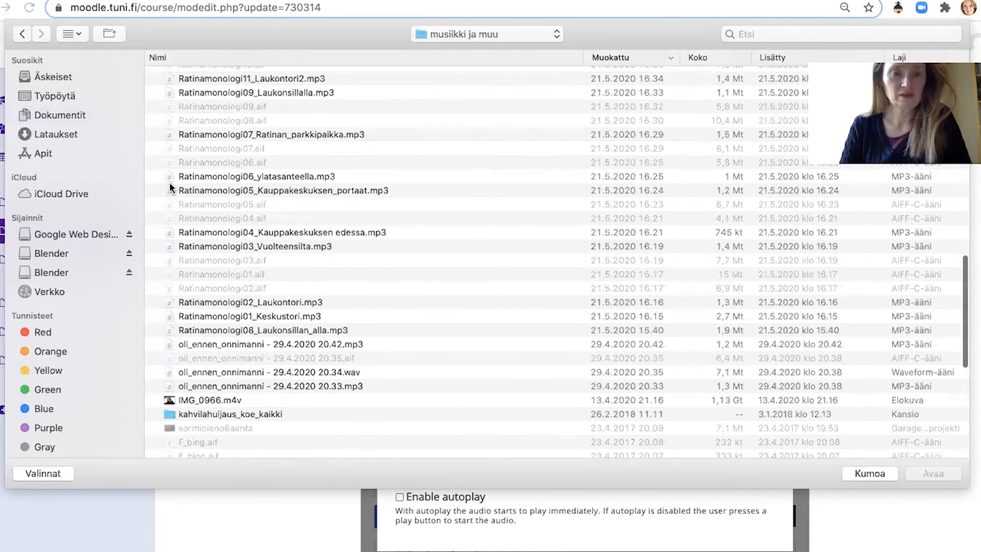
scroll(170, 182, down, 3)
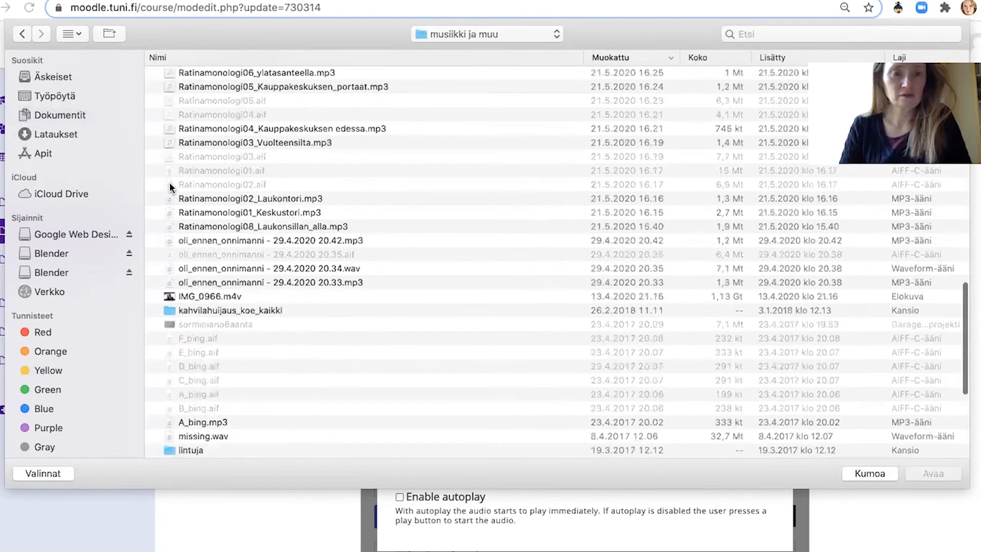
scroll(170, 182, down, 6)
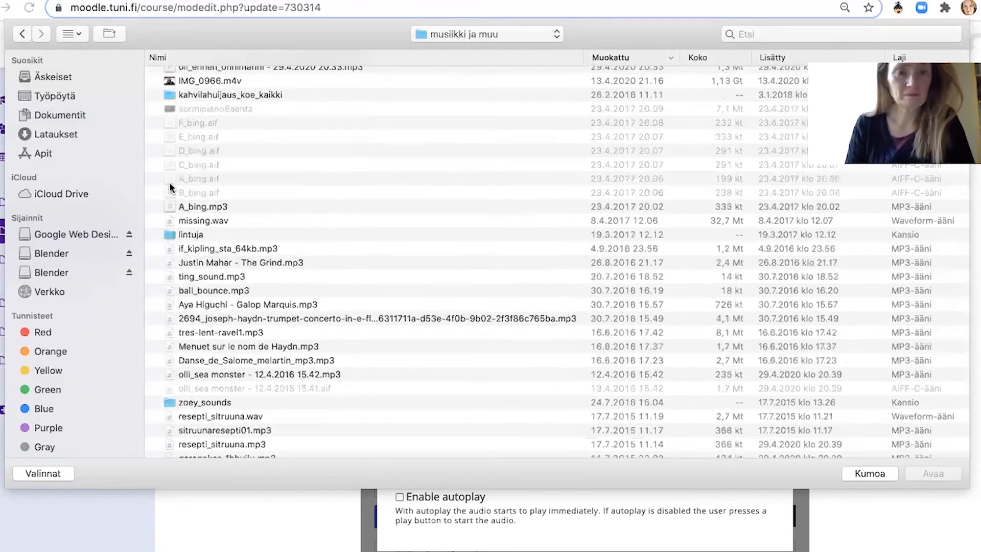
click(224, 305)
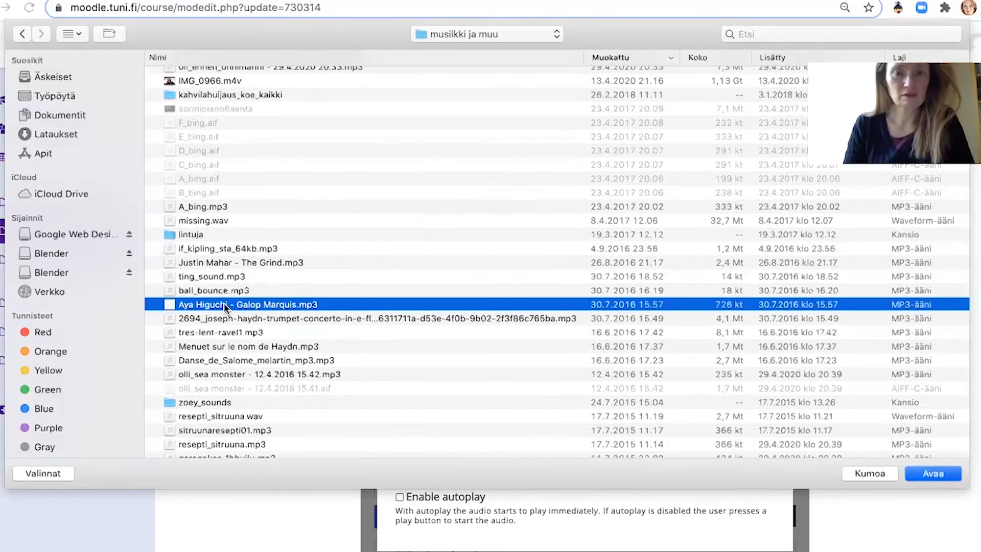
double_click(224, 304)
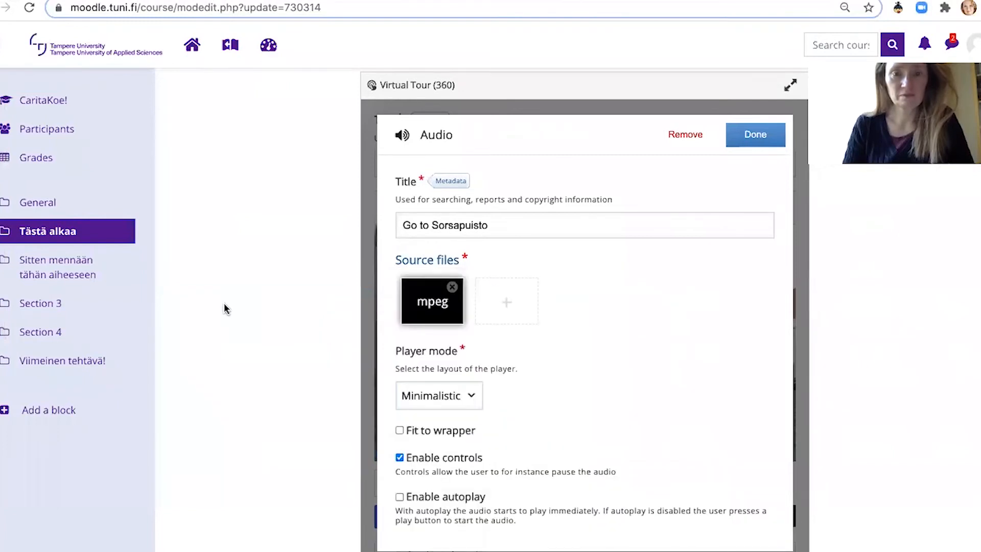
Enable autoplay for the audio, finish its settings, and place its hotspot beside the scene hotspot at the street end.
scroll(681, 337, down, 2)
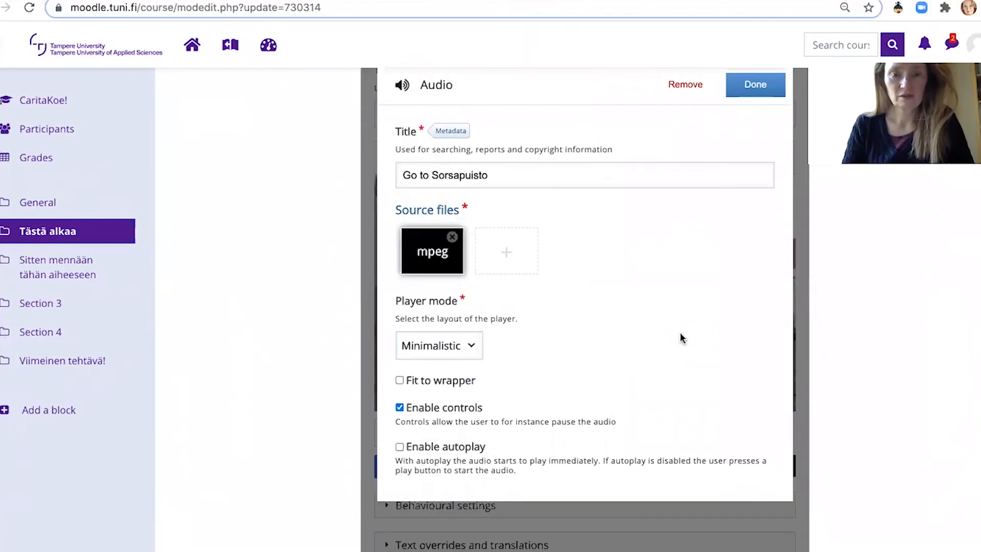
click(400, 425)
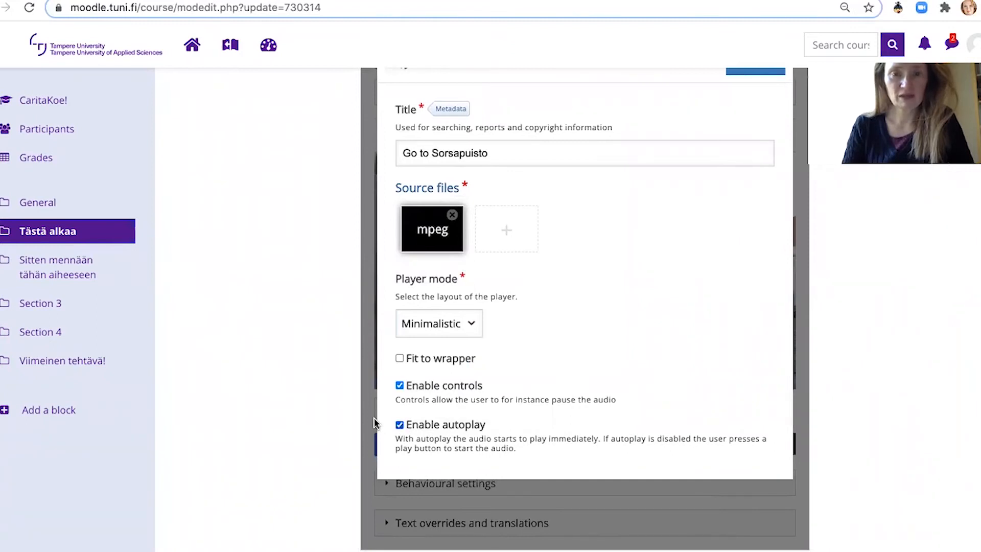
scroll(315, 409, up, 2)
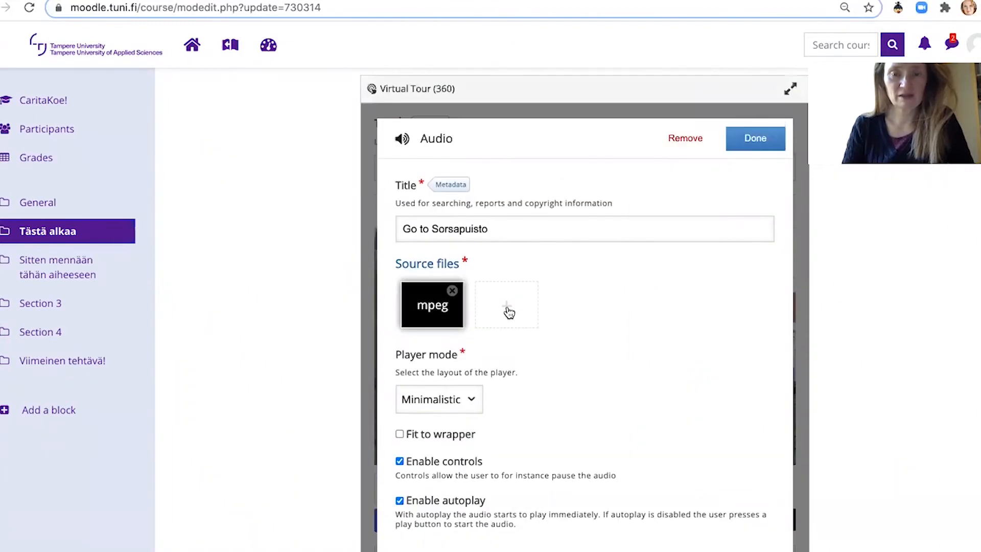
click(757, 138)
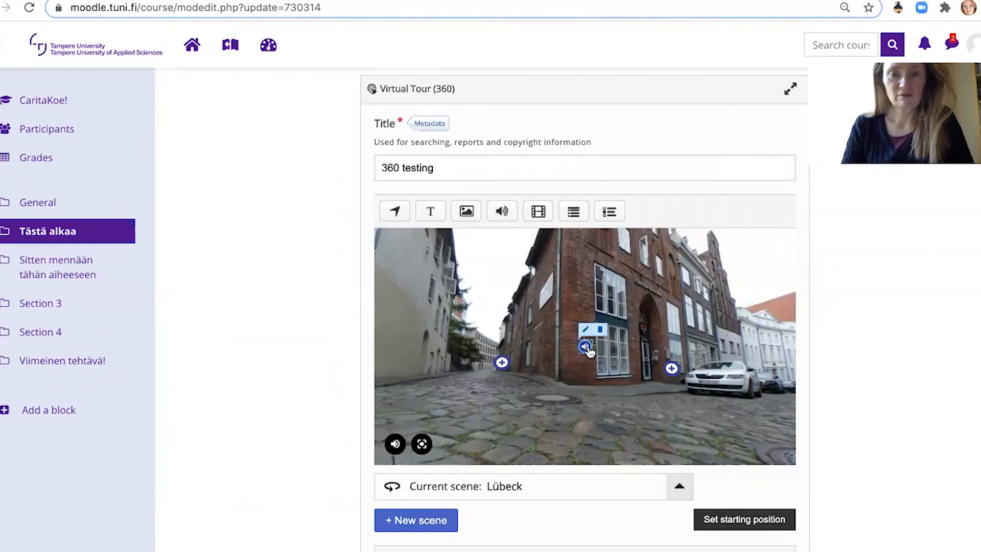
drag(586, 347, 470, 359)
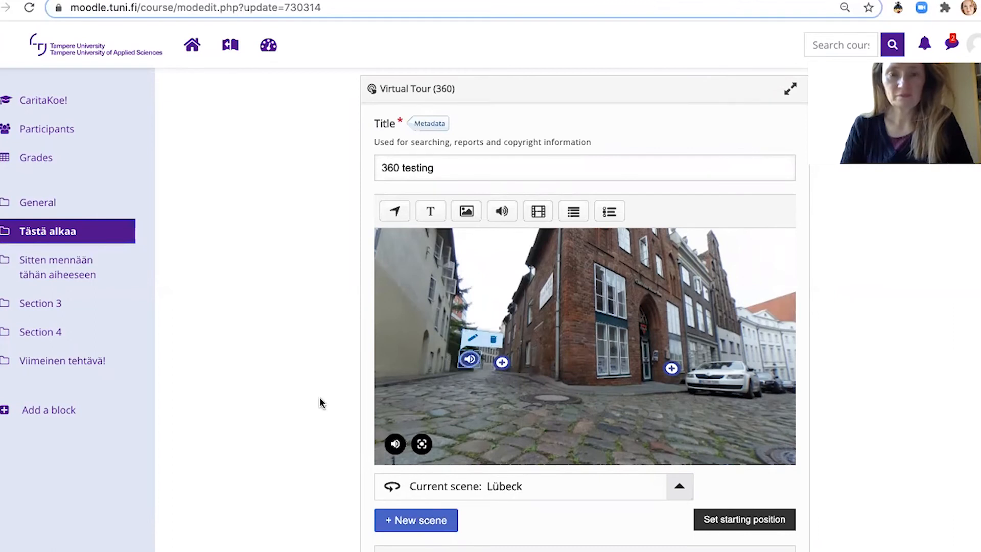
Check the tour's text overrides and translations section and the display options beneath the editor.
scroll(320, 400, down, 1)
scroll(320, 399, down, 3)
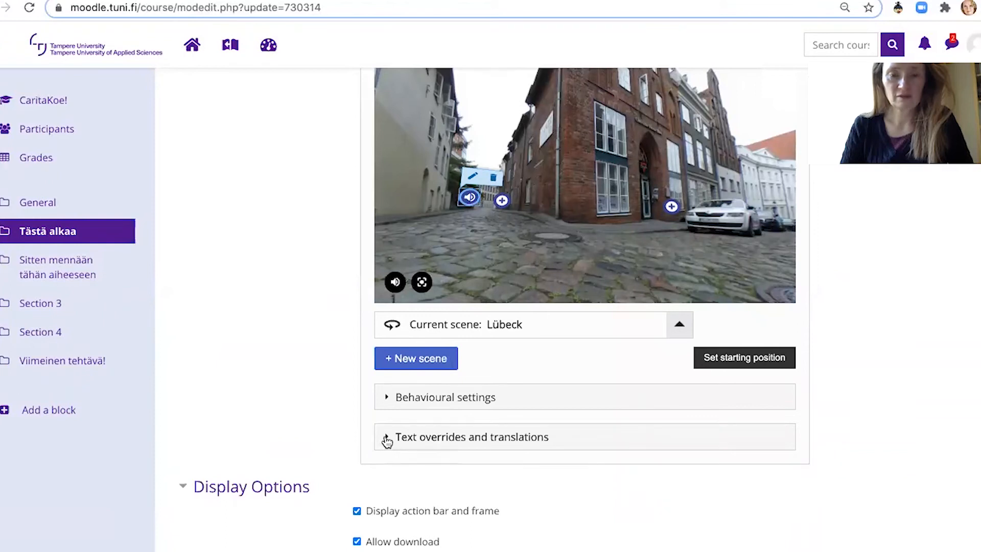
click(387, 439)
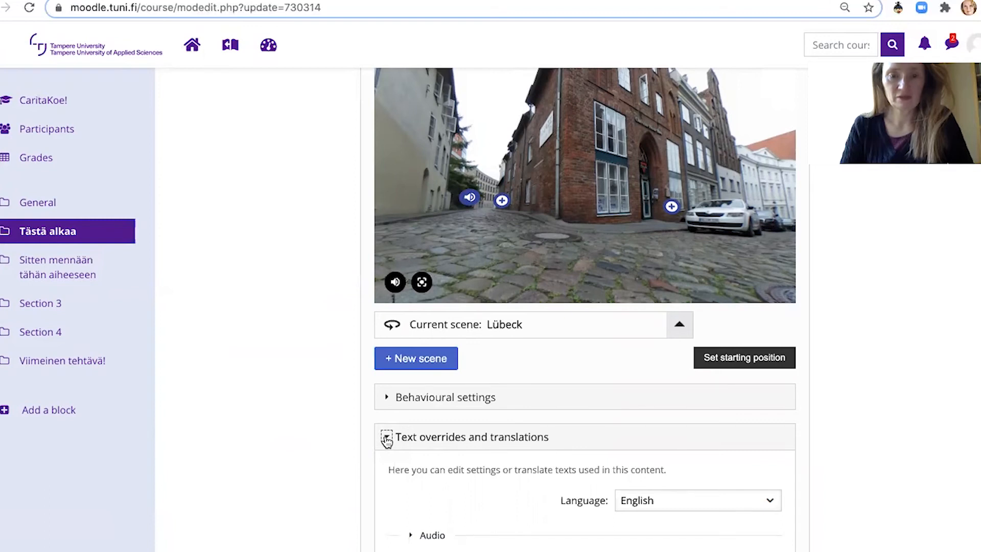
click(387, 439)
scroll(309, 411, down, 7)
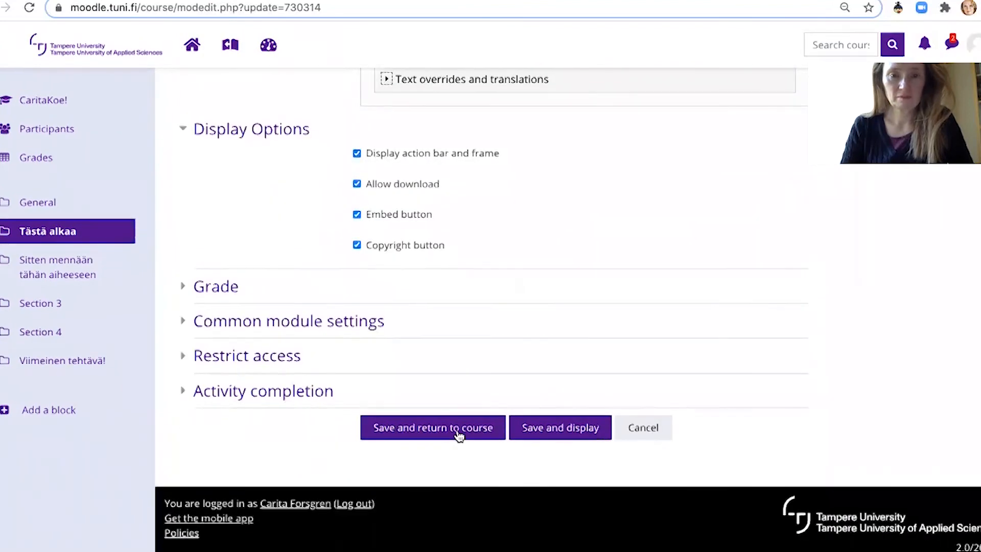
Save the activity, display it, and show the 360 testing tour in full screen.
click(527, 434)
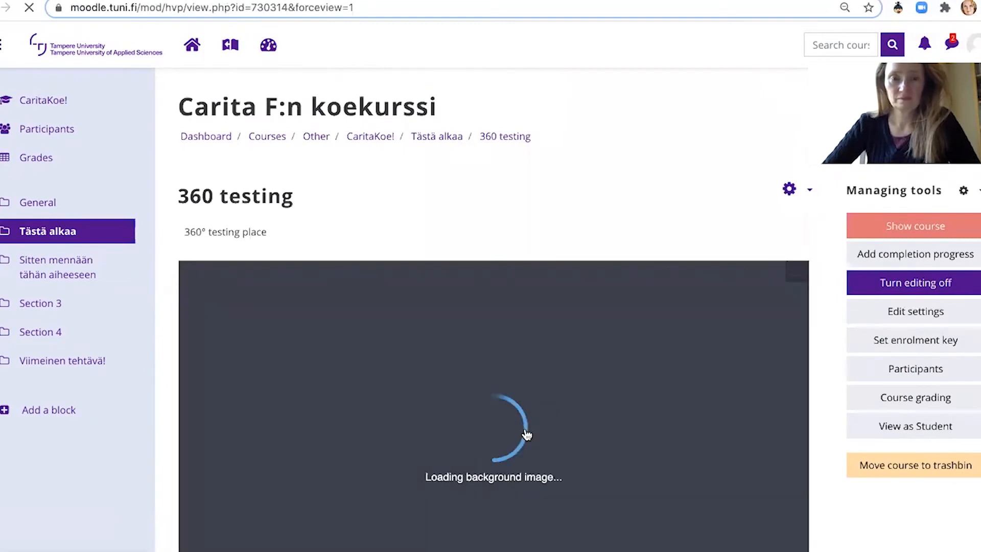
scroll(504, 238, down, 1)
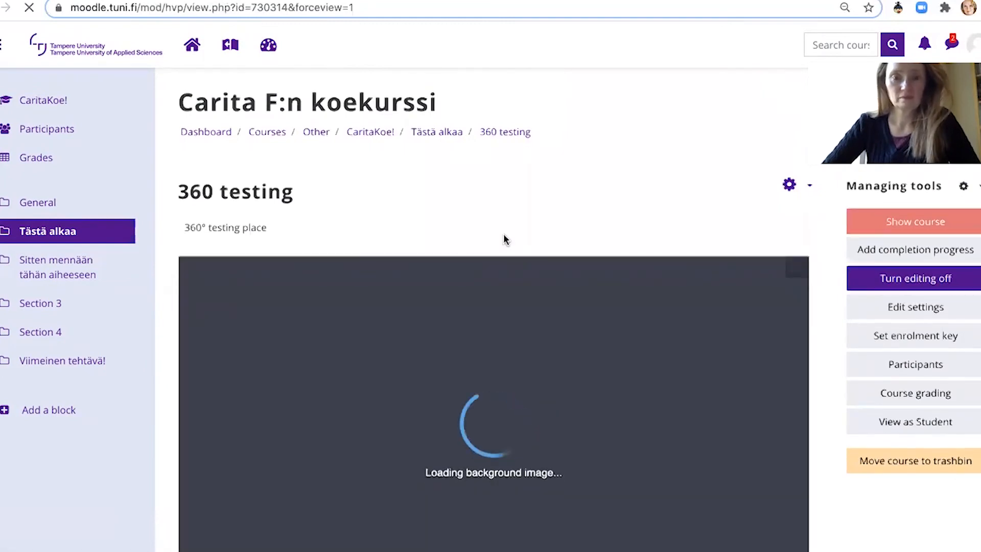
scroll(504, 234, down, 3)
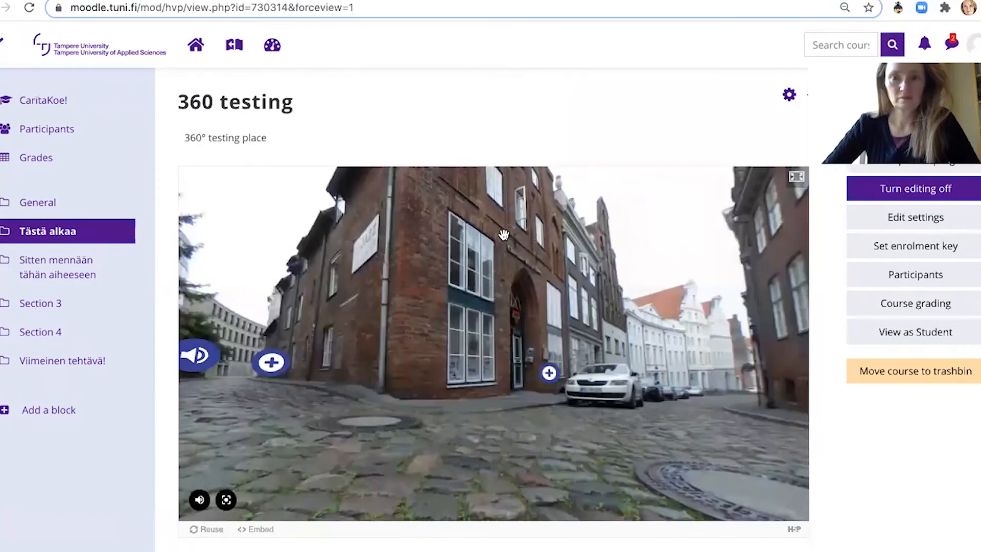
click(797, 178)
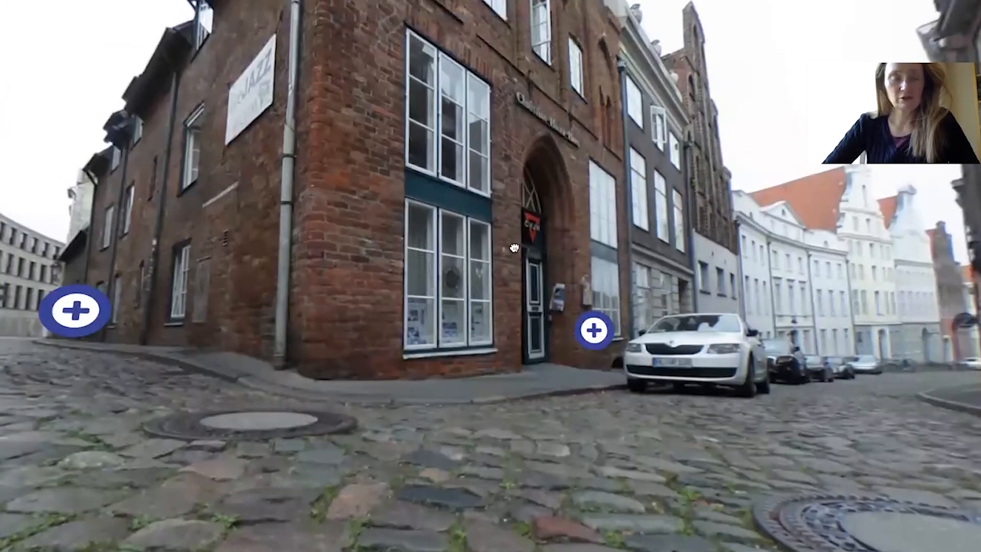
Turn the Lübeck scene to the audio hotspot at the street end and test it by muting and restarting the music.
drag(514, 248, 441, 205)
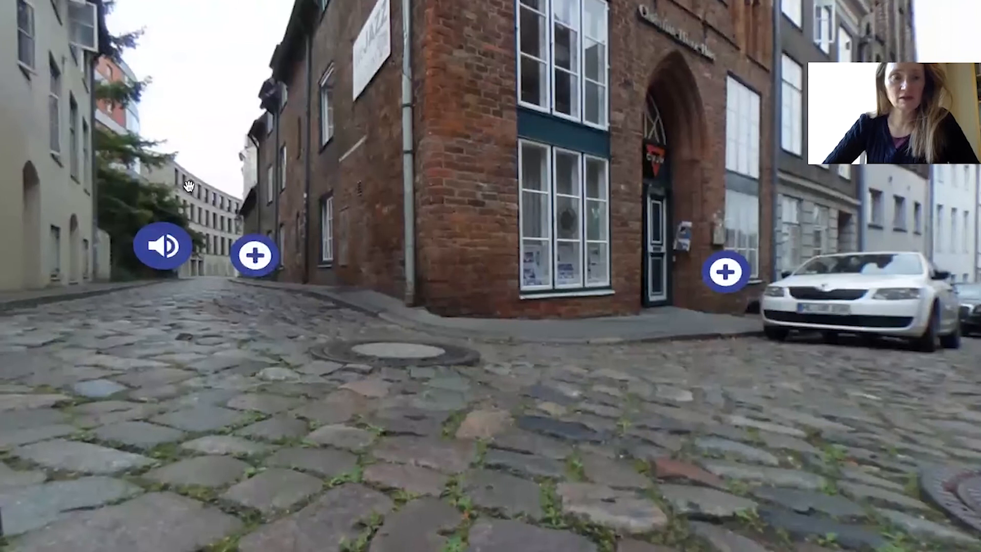
click(170, 251)
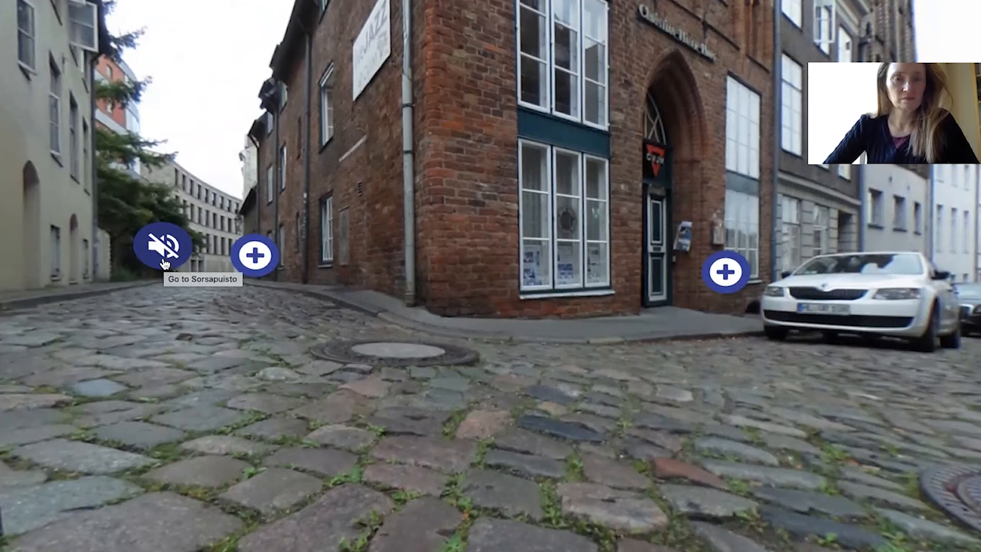
click(164, 263)
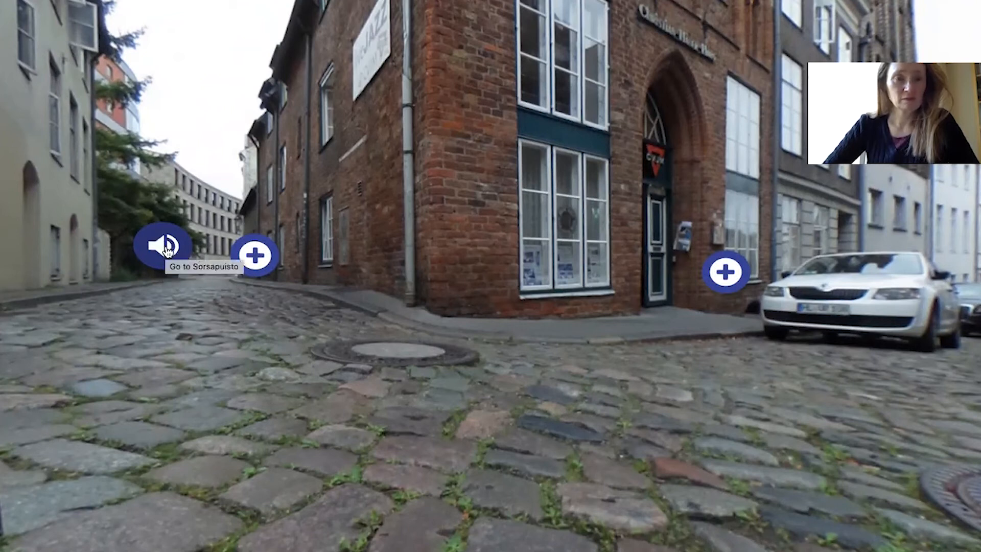
Follow the scene hotspot to Sorsapuisto, look around the park scene, and return through the Lübeck hotspot.
click(259, 261)
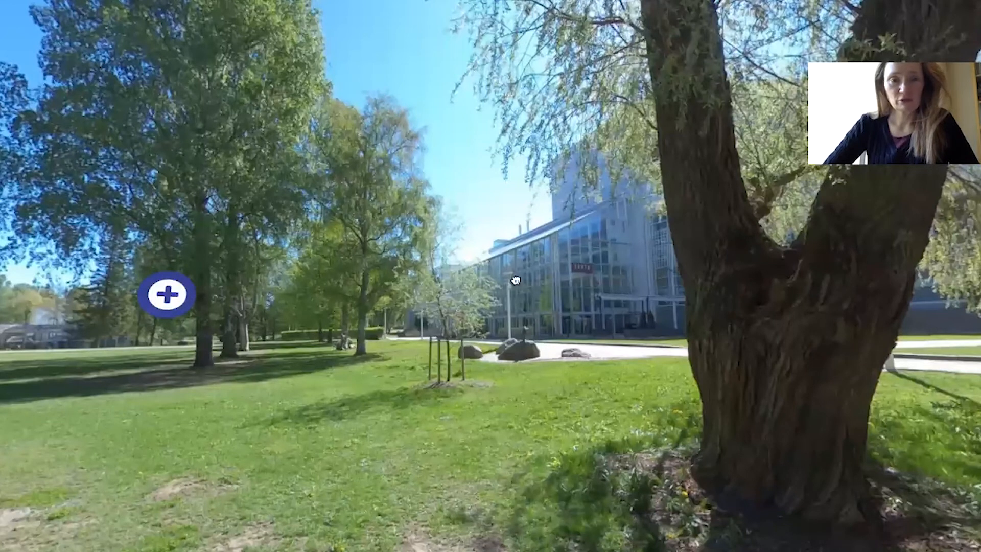
drag(307, 355, 634, 318)
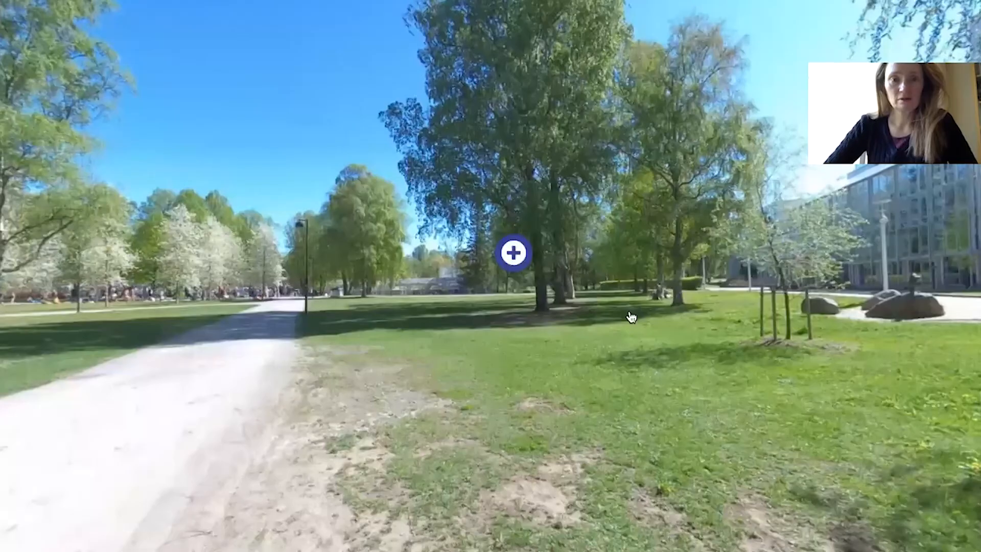
drag(263, 249, 6, 254)
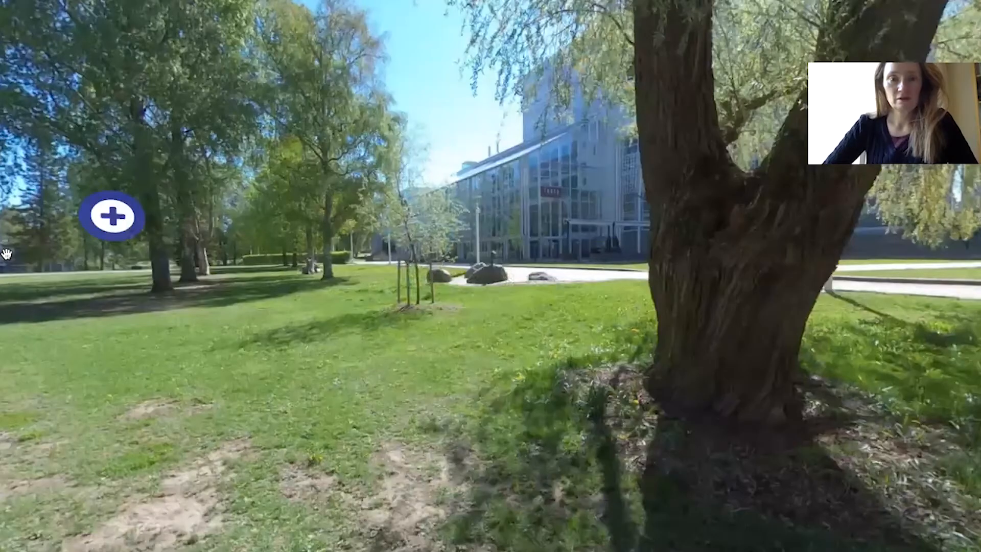
drag(504, 268, 386, 283)
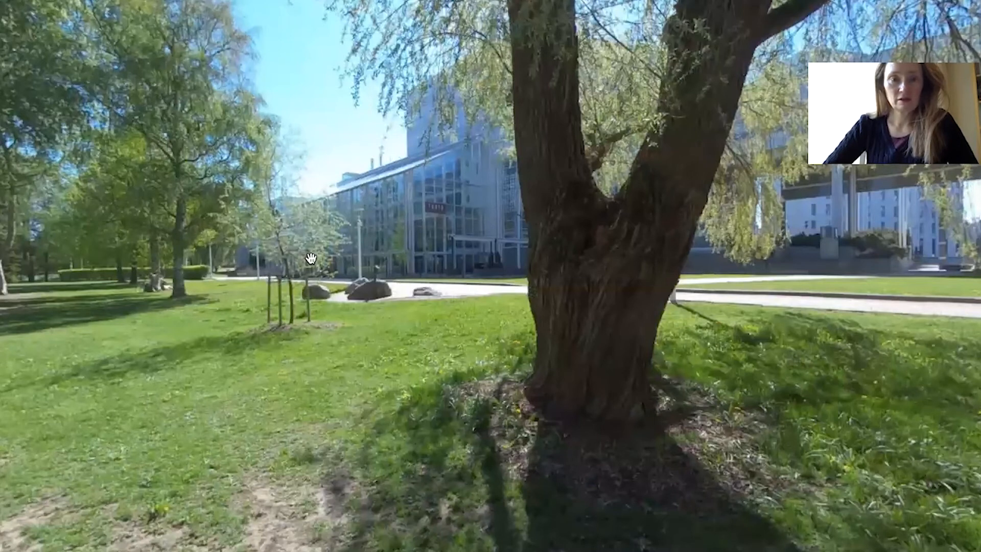
drag(244, 274, 376, 286)
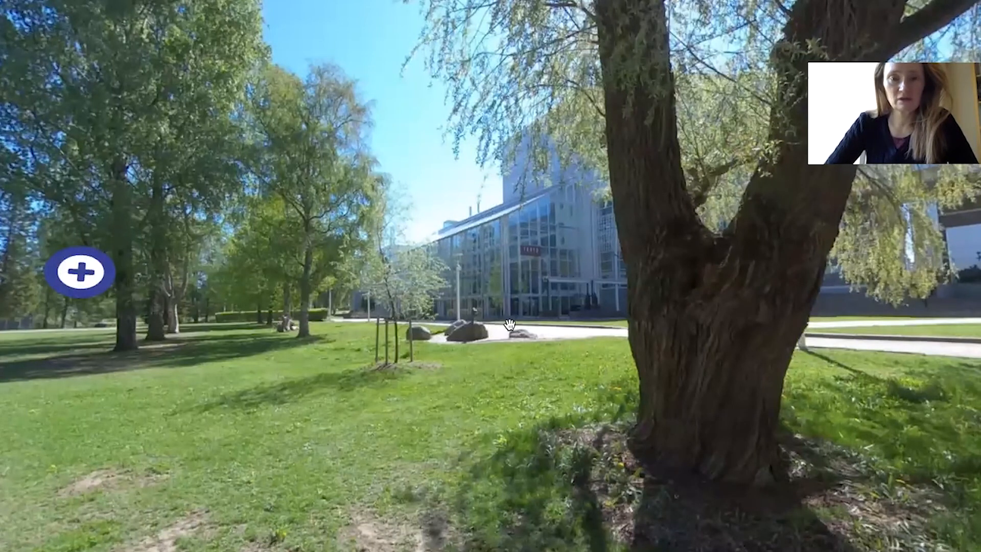
drag(509, 325, 480, 295)
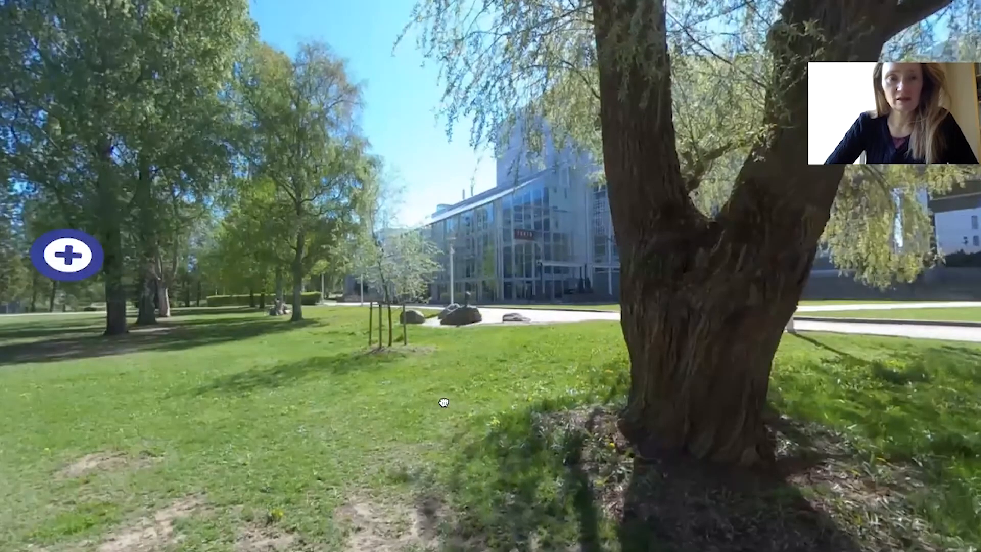
drag(443, 402, 631, 397)
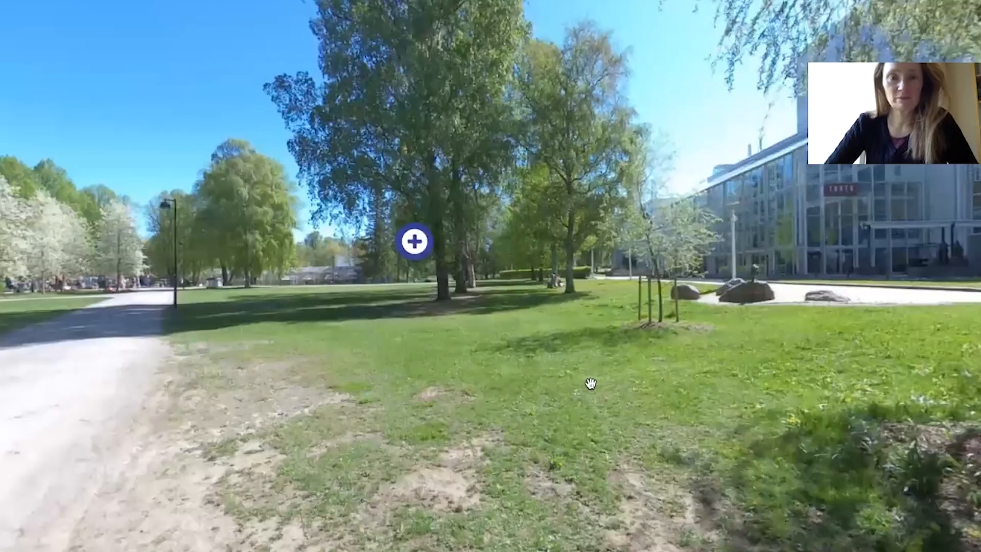
drag(528, 363, 591, 383)
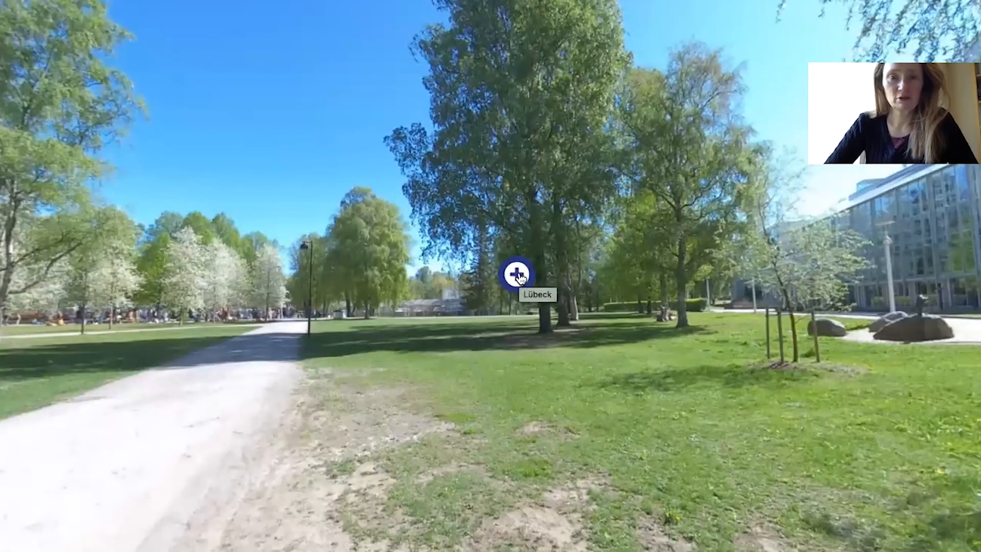
click(520, 278)
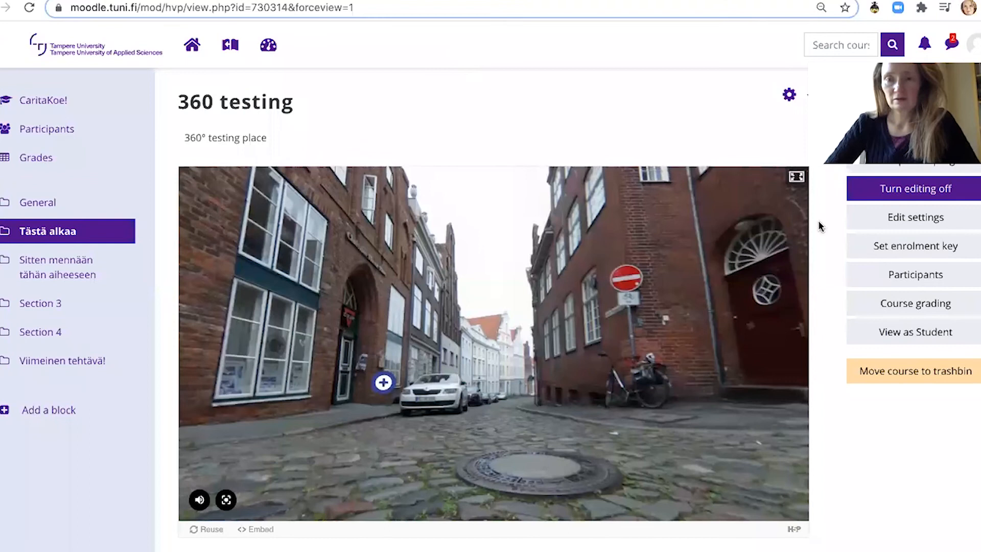
Reopen the 360 testing activity for editing and turn the Lübeck scene to the building with the no-entry sign.
scroll(820, 226, up, 1)
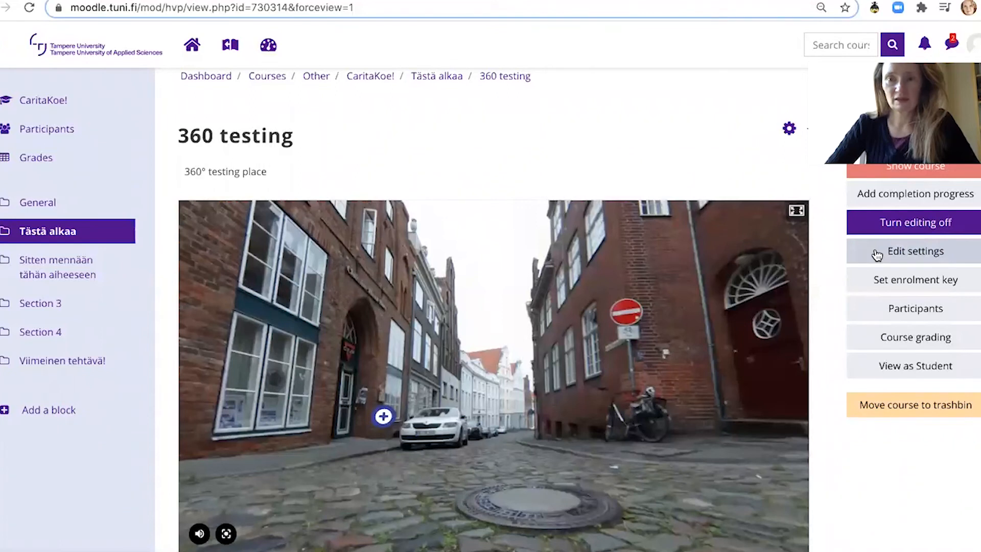
click(877, 255)
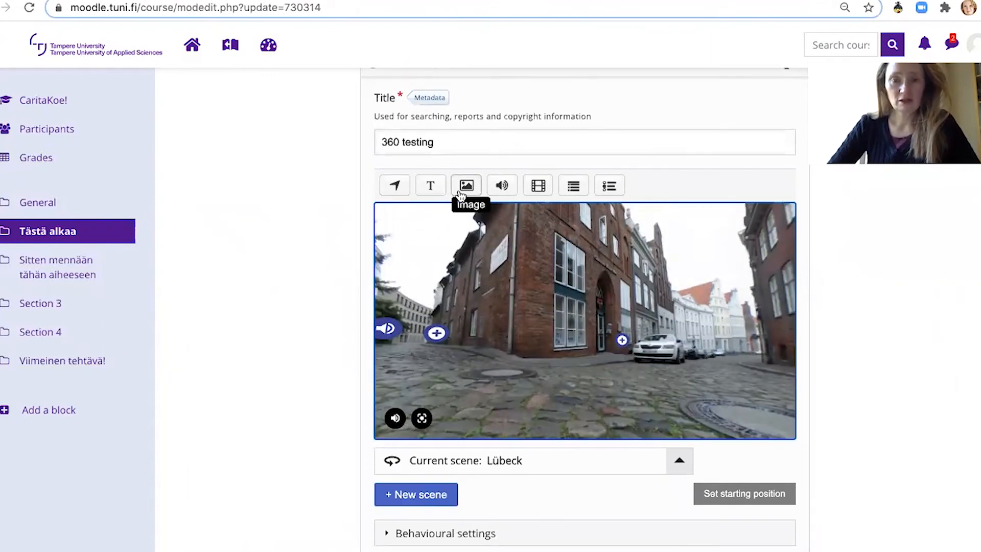
drag(682, 291, 404, 283)
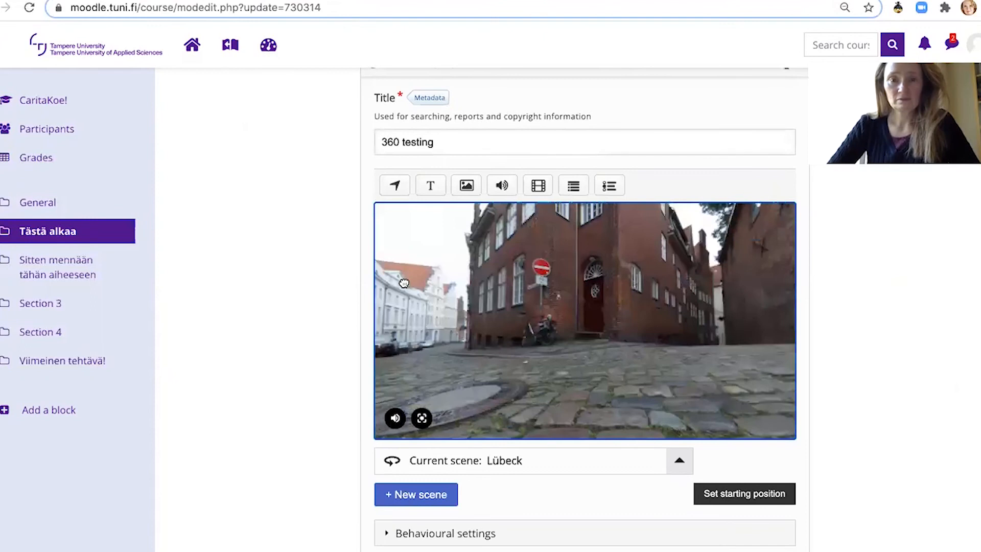
Add an image hotspot to the Lübeck scene and upload "auringon kehrä kansi 2.jpg" from the kuvat folder.
click(468, 186)
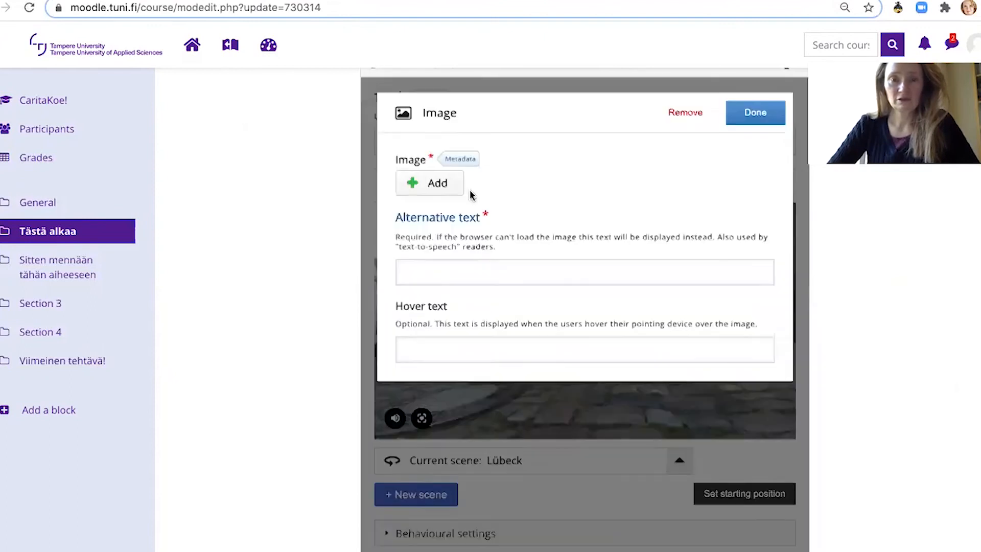
click(434, 188)
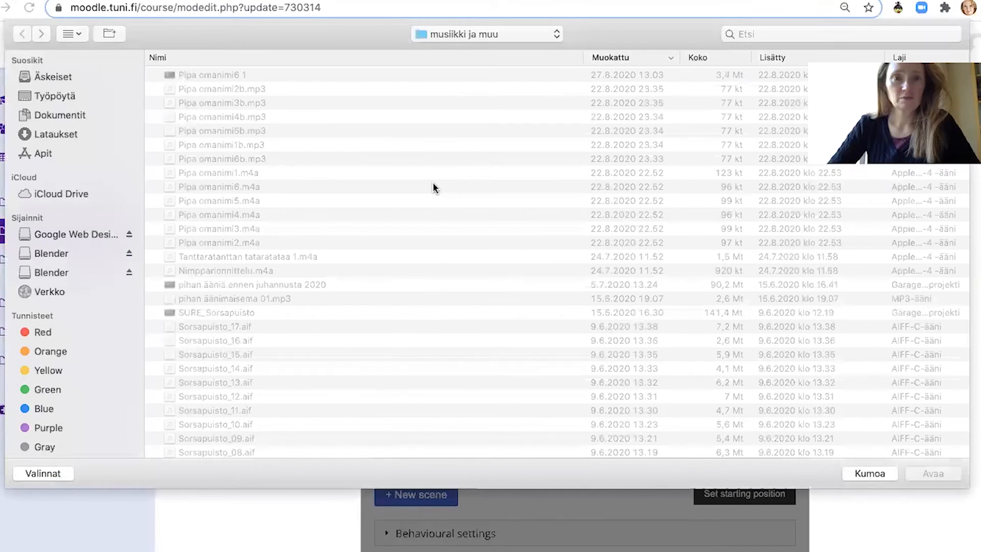
click(455, 34)
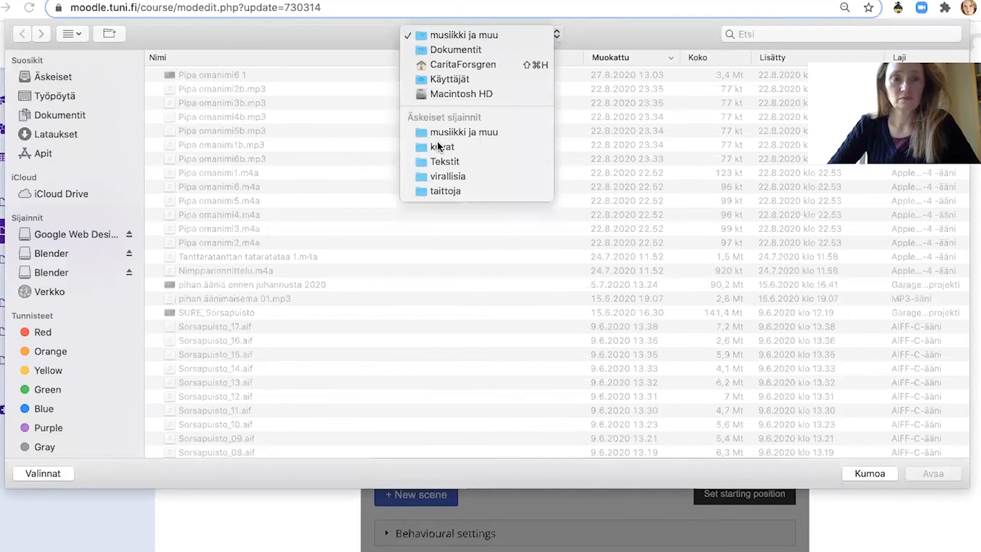
click(438, 143)
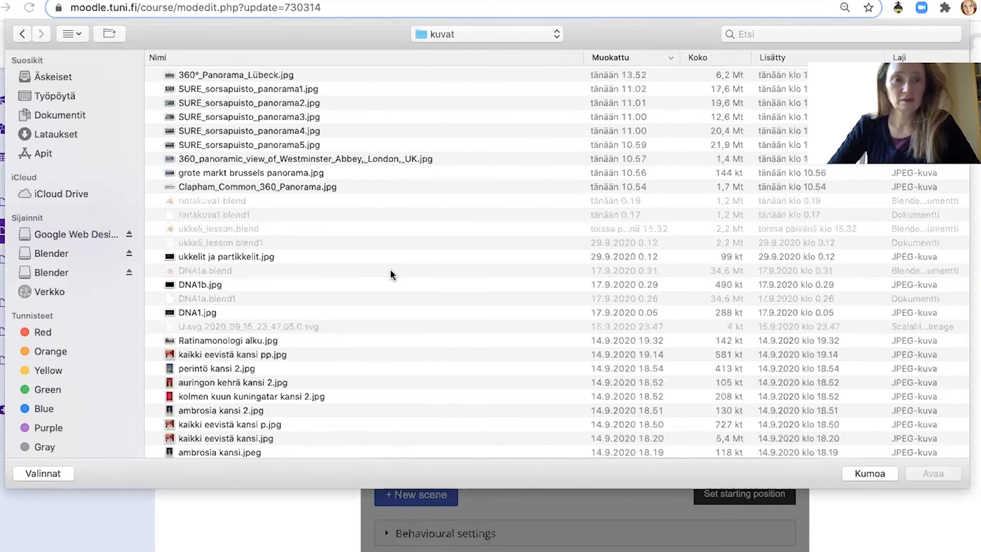
scroll(229, 306, down, 3)
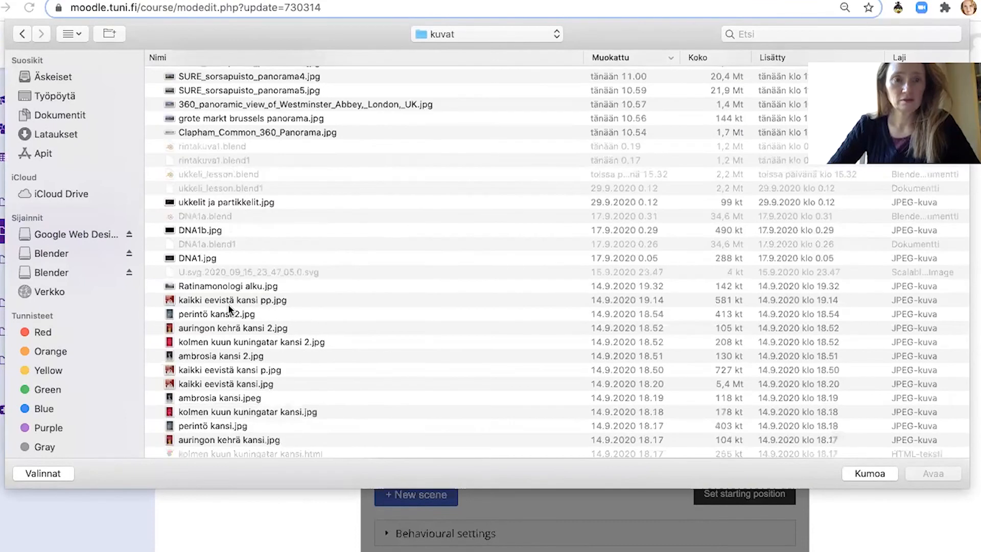
click(214, 327)
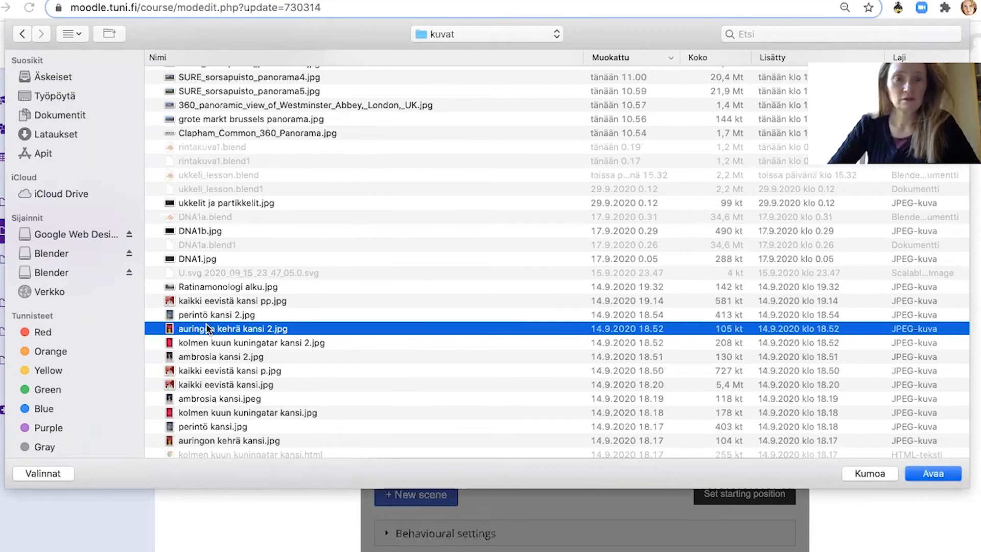
double_click(207, 327)
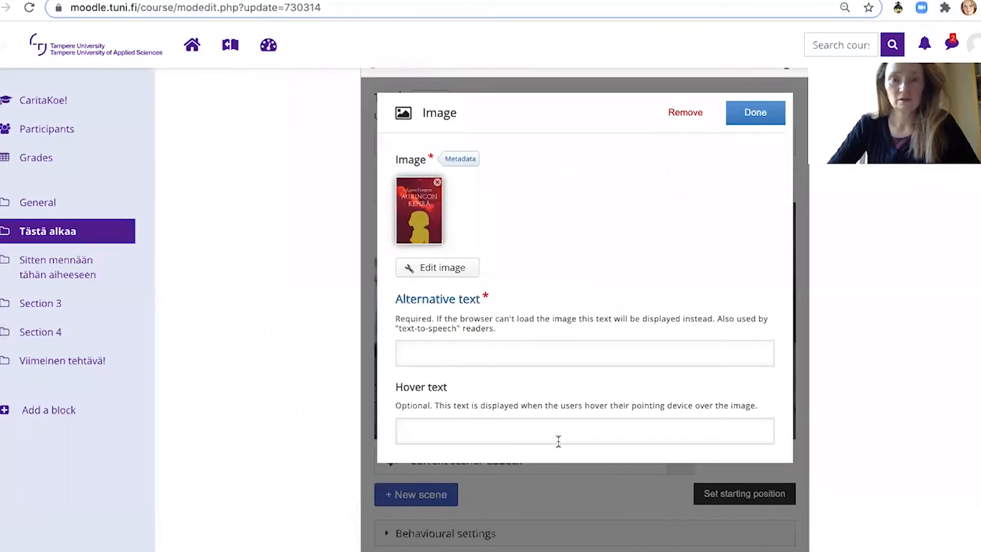
Enter "Novel cover" as the image's hover text and "Auringon kehrä novel cover" as its alternative text.
click(533, 431)
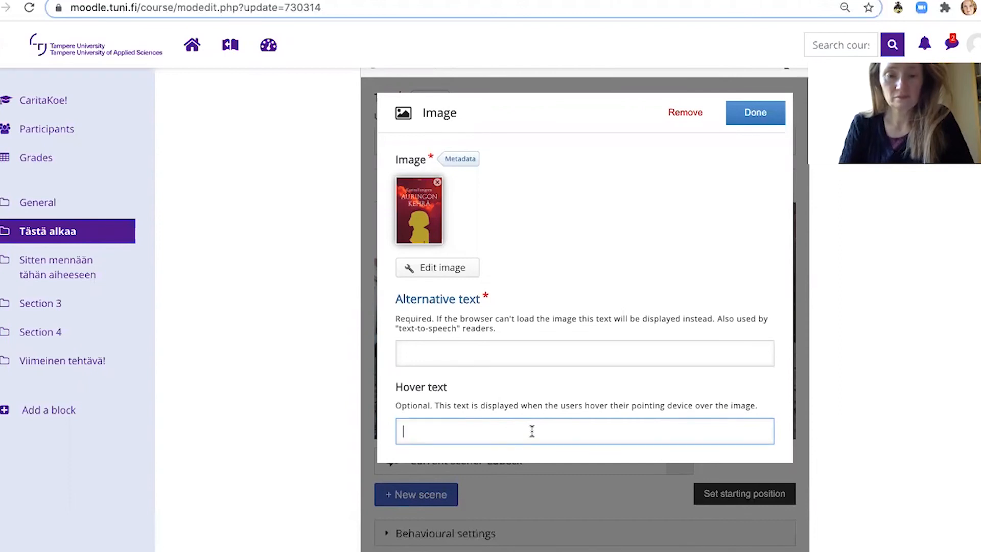
text(Novel cover)
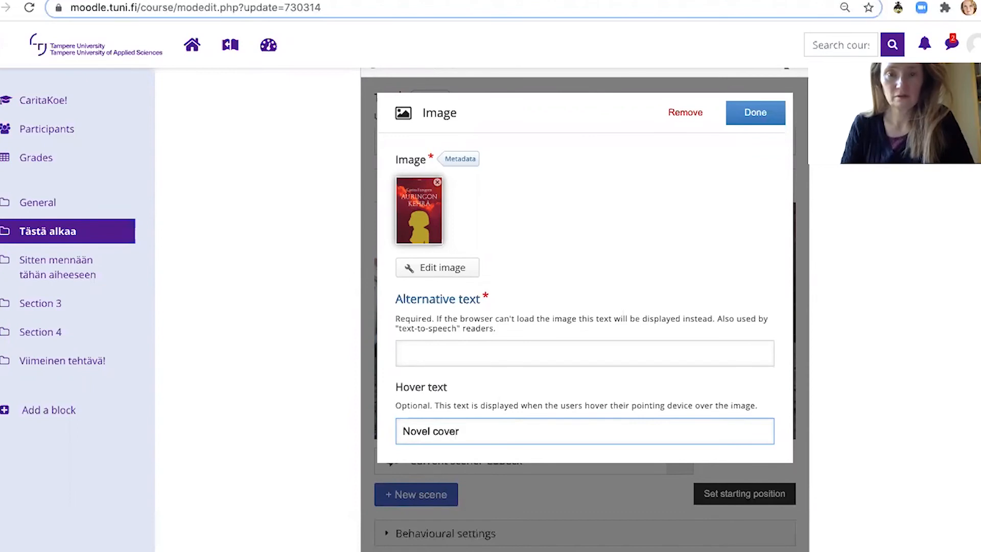
click(532, 359)
text(Auringon)
text( kehrä )
text(no)
text(vel cove)
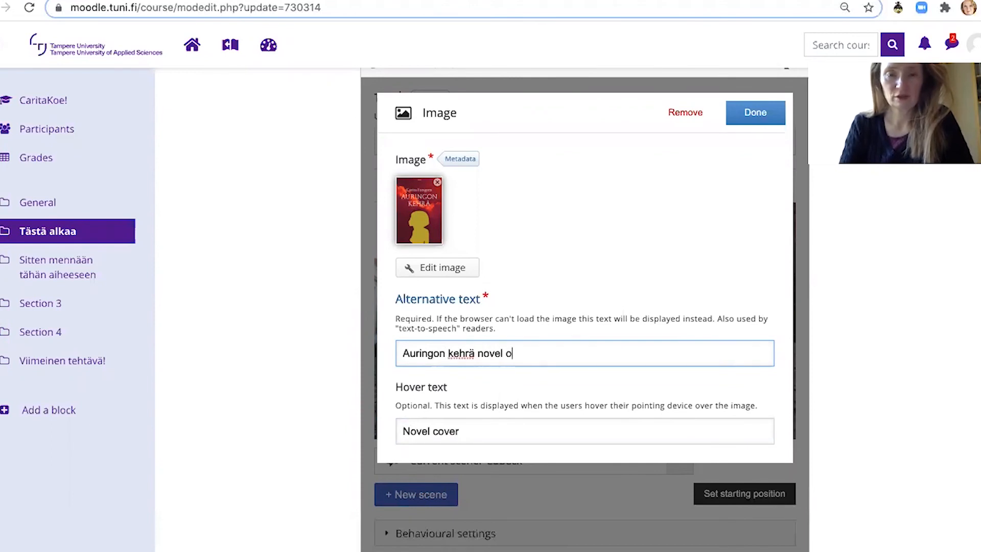
text(r)
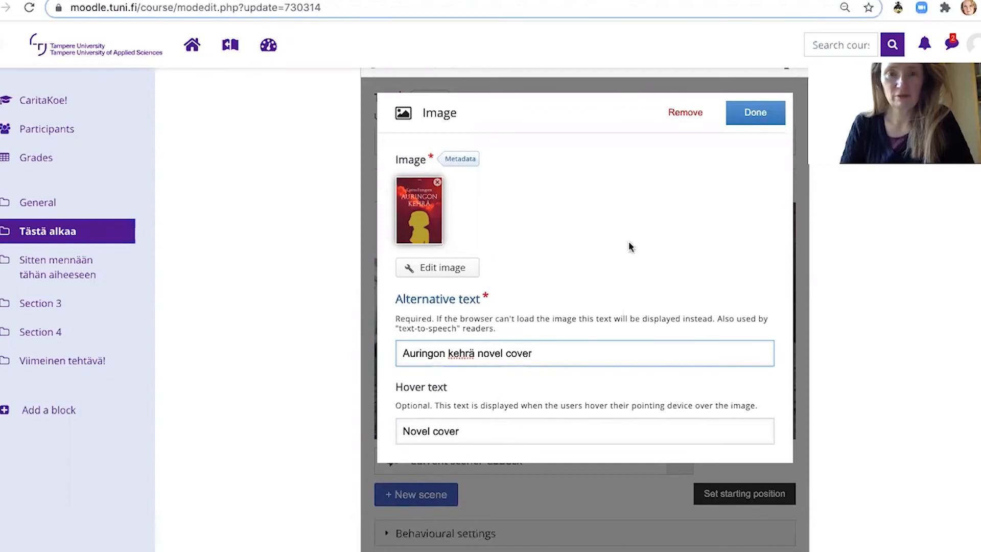
Finish the image settings and place its hotspot at the street-side corner of the brick building with the no-entry sign.
click(760, 124)
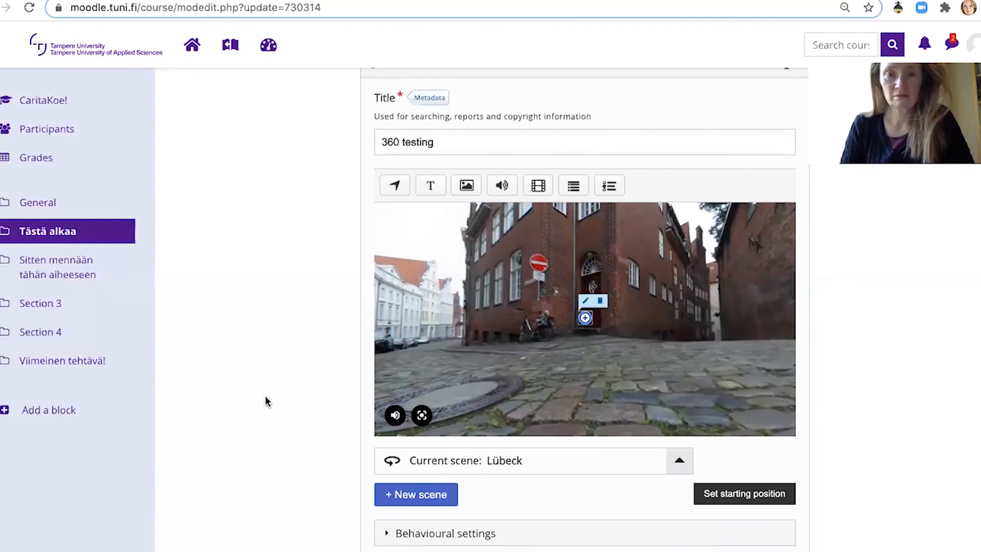
scroll(576, 325, down, 1)
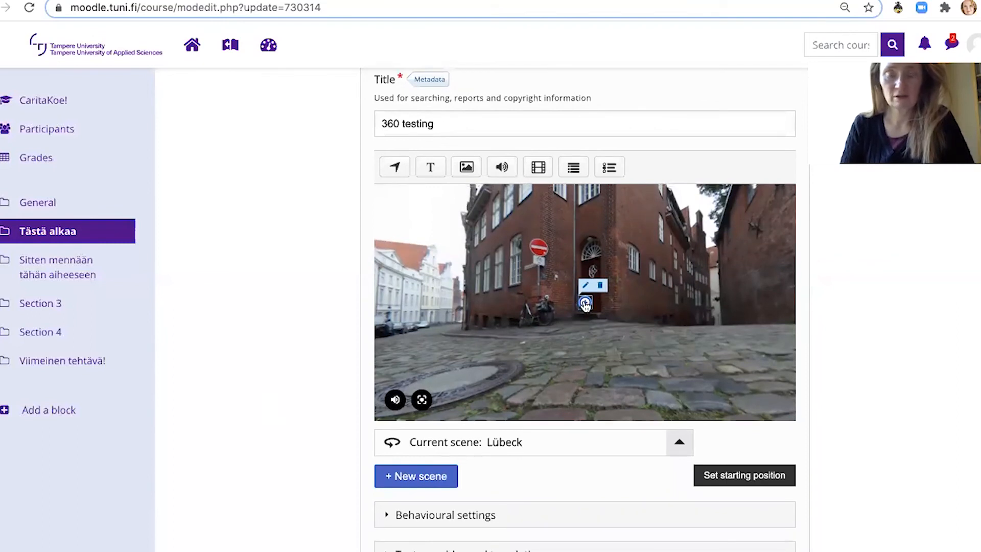
drag(585, 302, 464, 306)
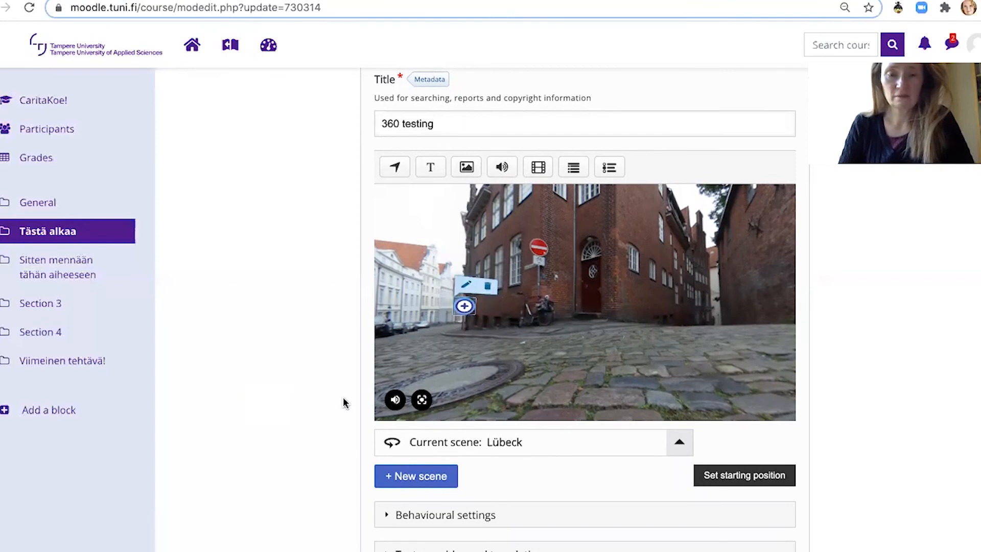
scroll(343, 400, down, 3)
scroll(343, 400, down, 4)
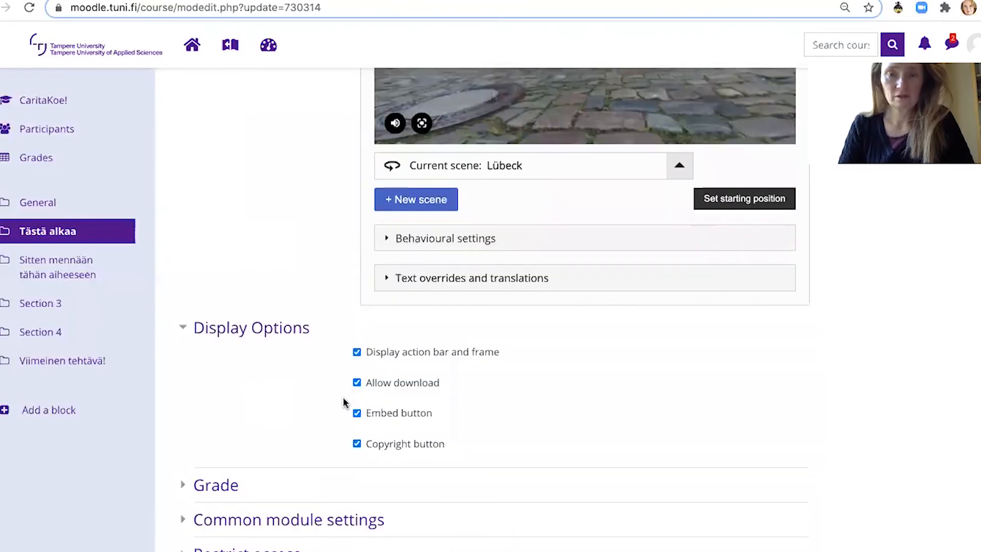
scroll(344, 399, up, 5)
scroll(343, 403, up, 4)
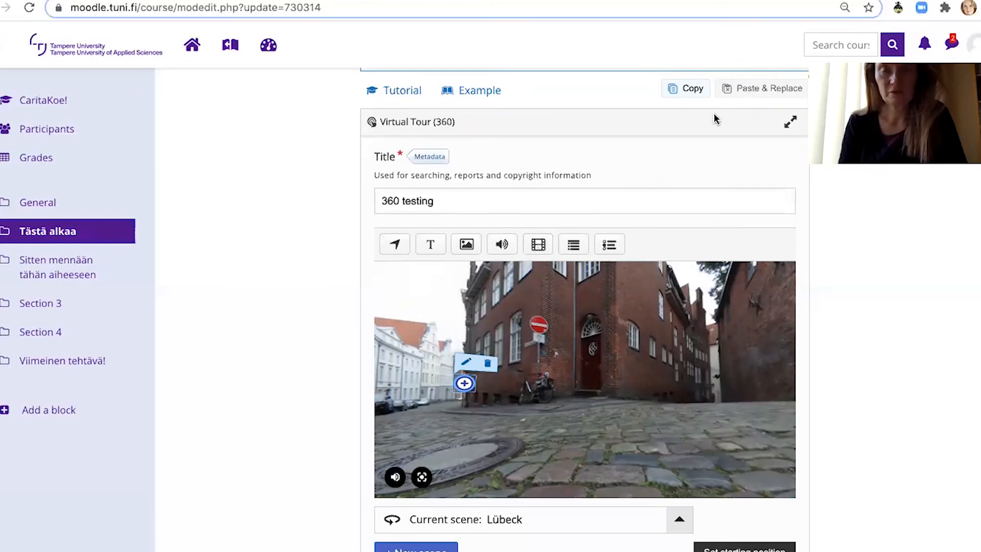
Open YouTube in a new browser tab and go to the signed-in account's own channel.
key(super+t)
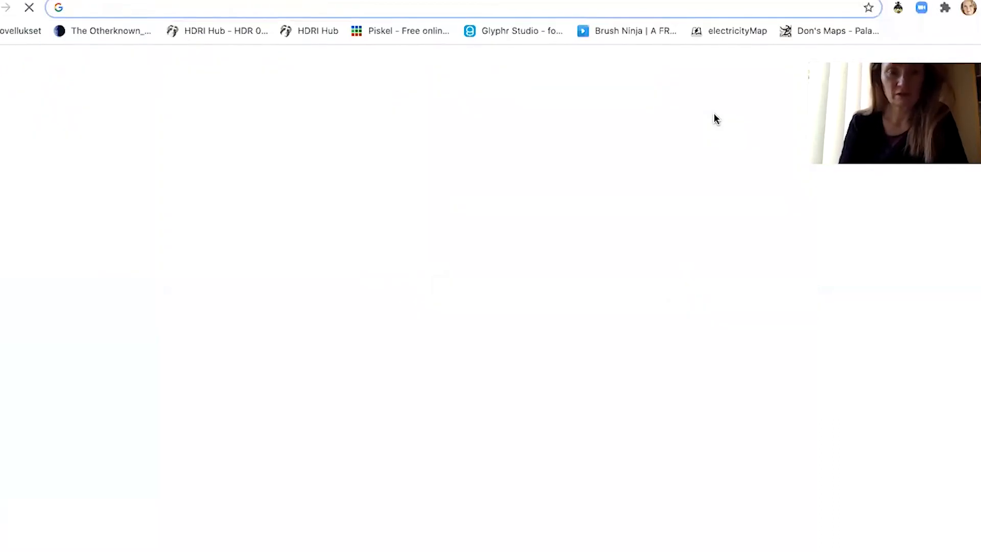
text(you)
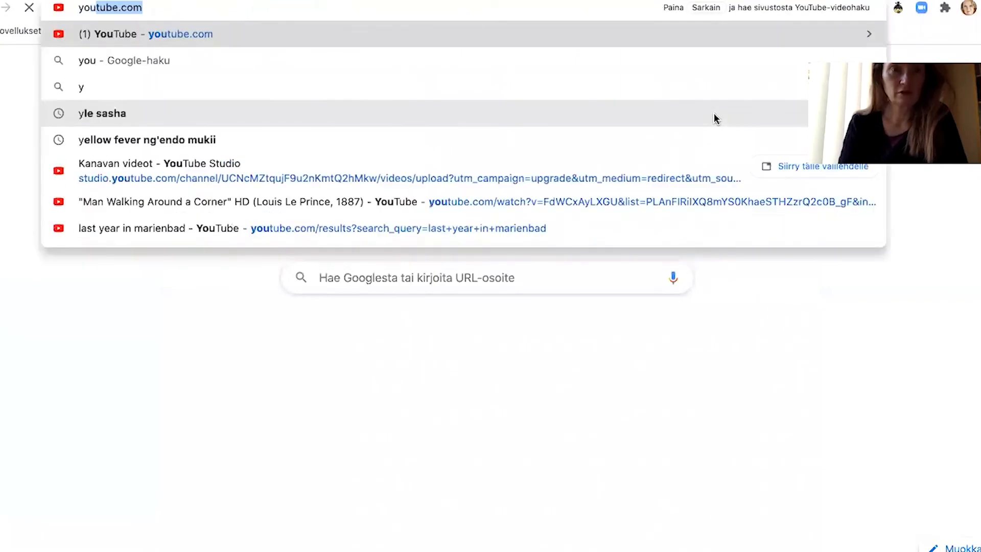
key(Return)
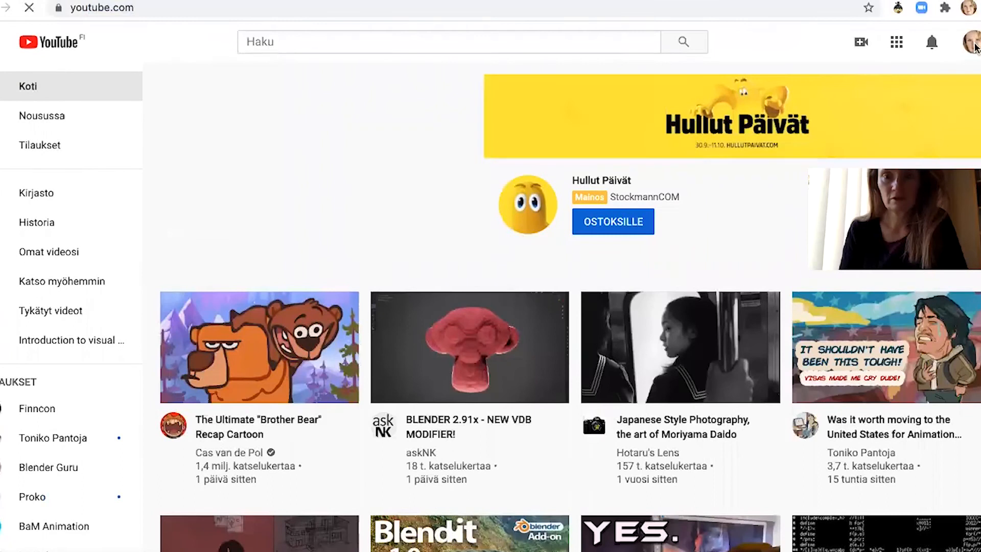
click(971, 42)
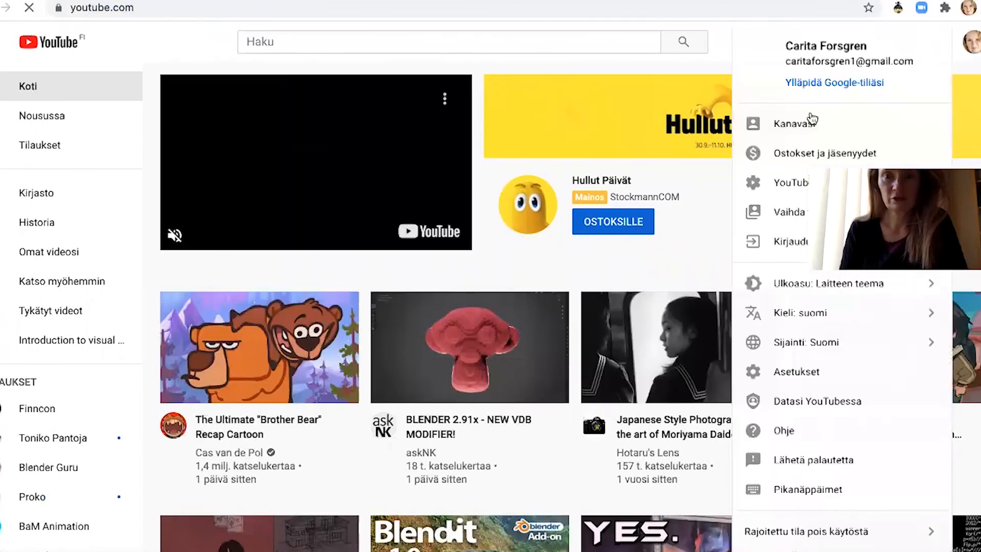
click(796, 130)
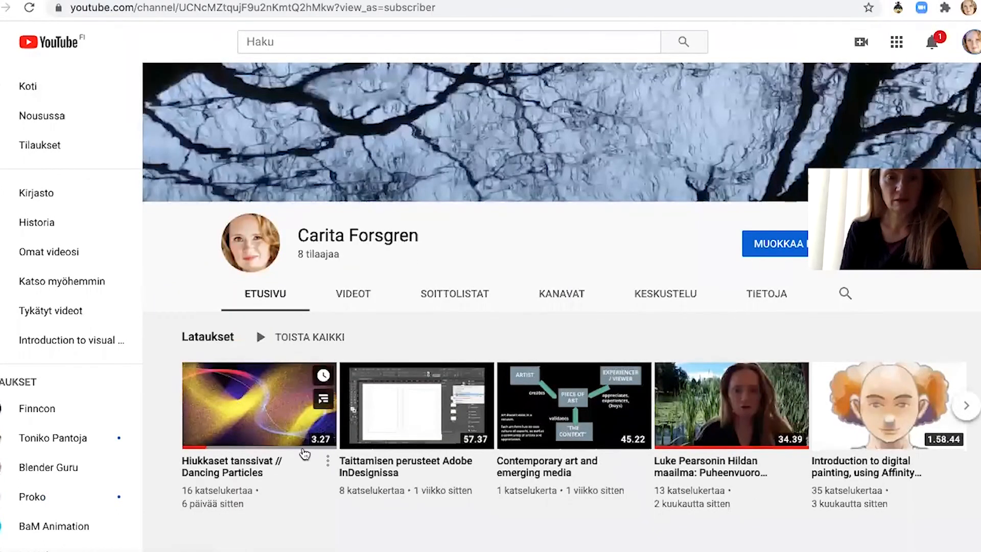
Open the channel's "Hiukkaset tanssivat // Dancing Particles" video and copy its share link.
click(328, 462)
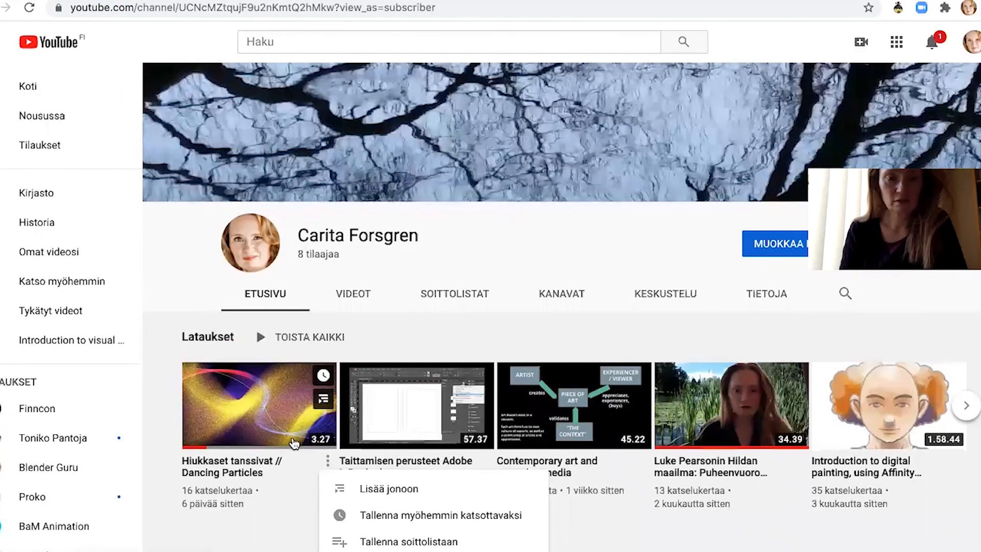
click(243, 468)
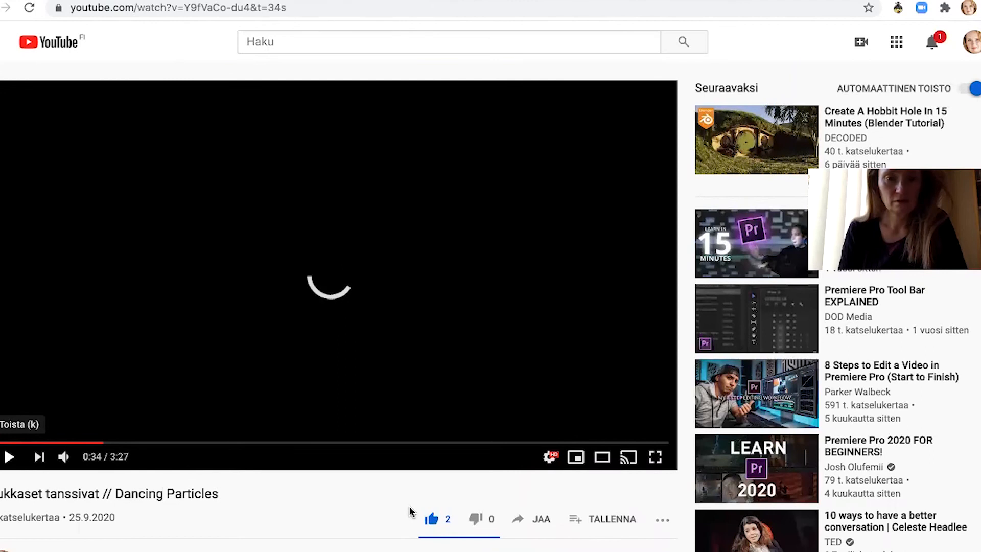
scroll(407, 508, down, 1)
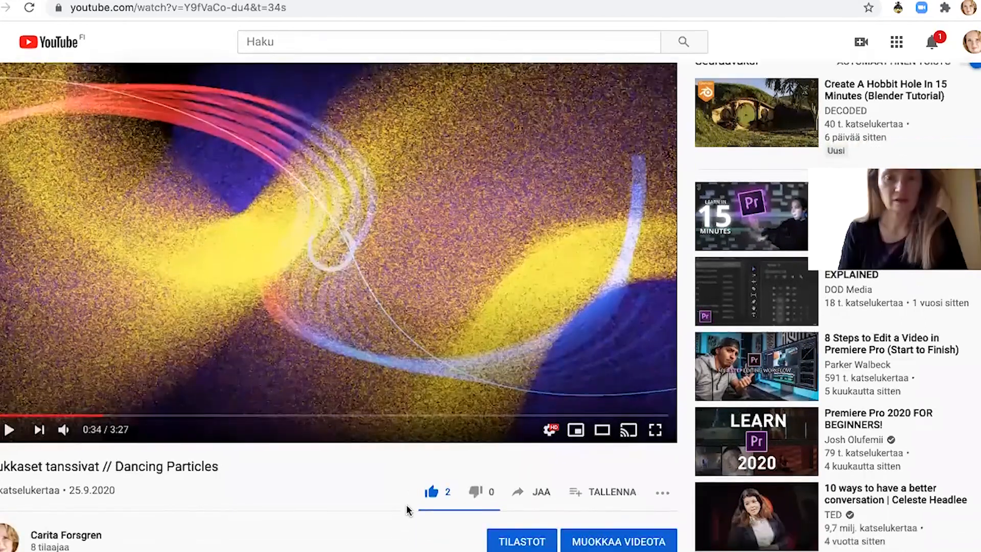
click(522, 487)
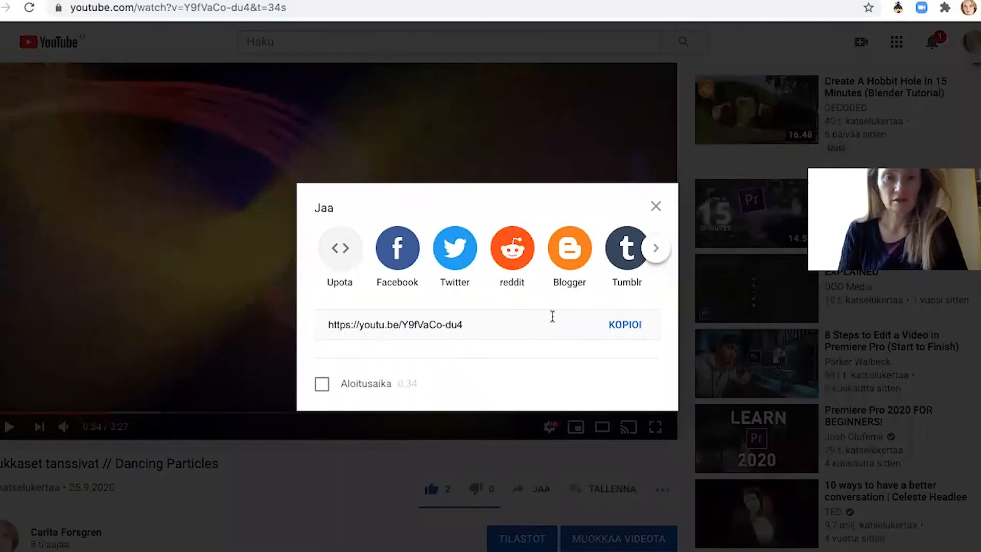
click(618, 330)
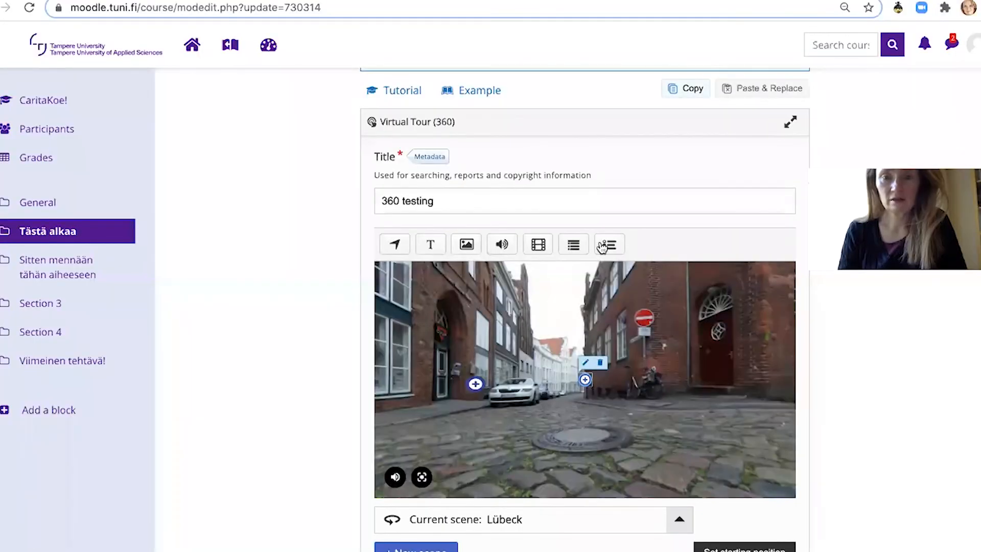
Return to the Moodle activity editor and turn the Lübeck scene toward the alley beside the arched red door.
drag(643, 335, 517, 339)
drag(572, 361, 463, 264)
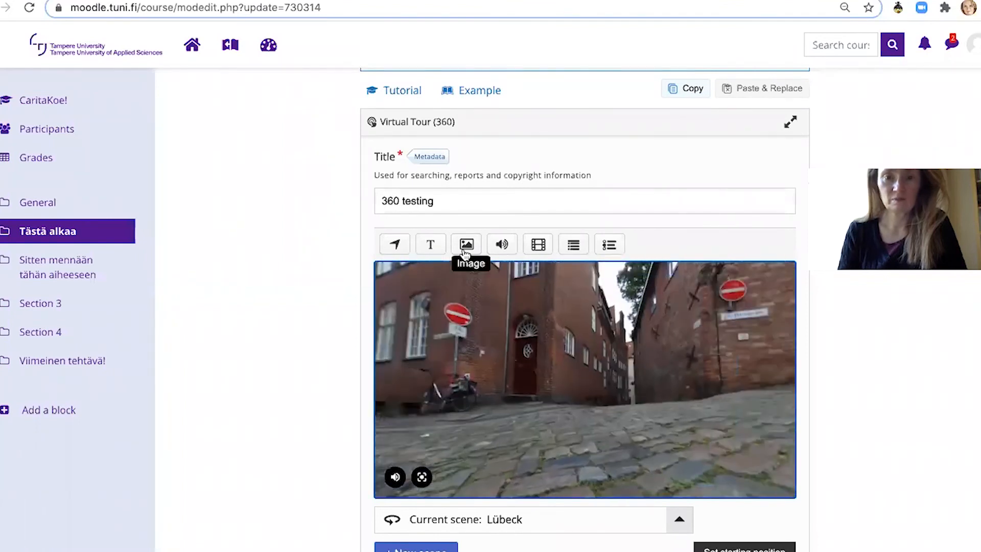
click(466, 245)
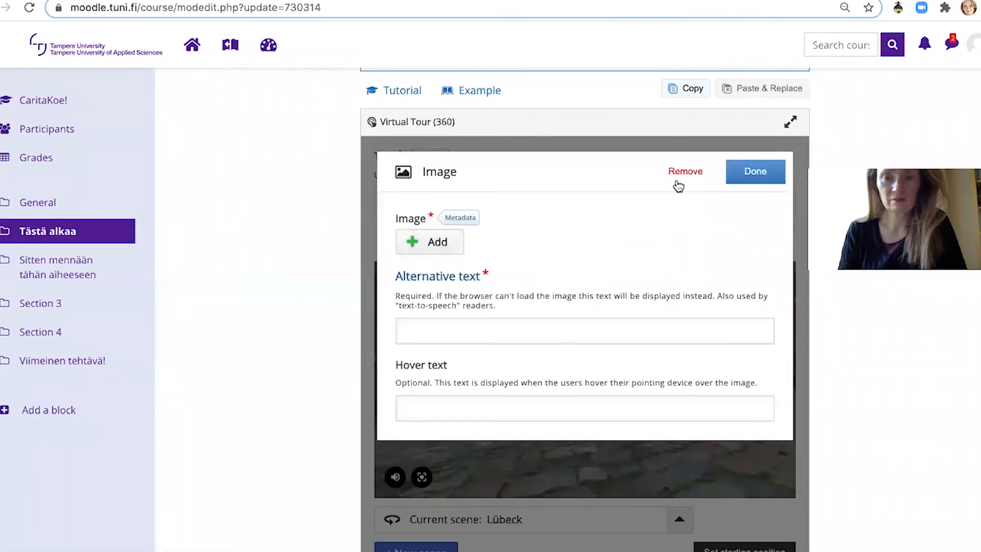
click(693, 173)
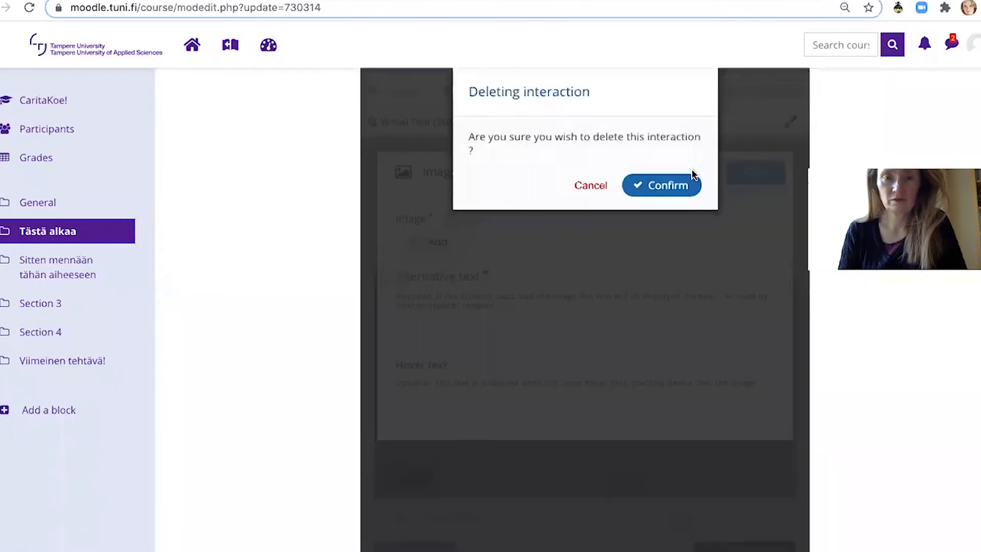
click(657, 192)
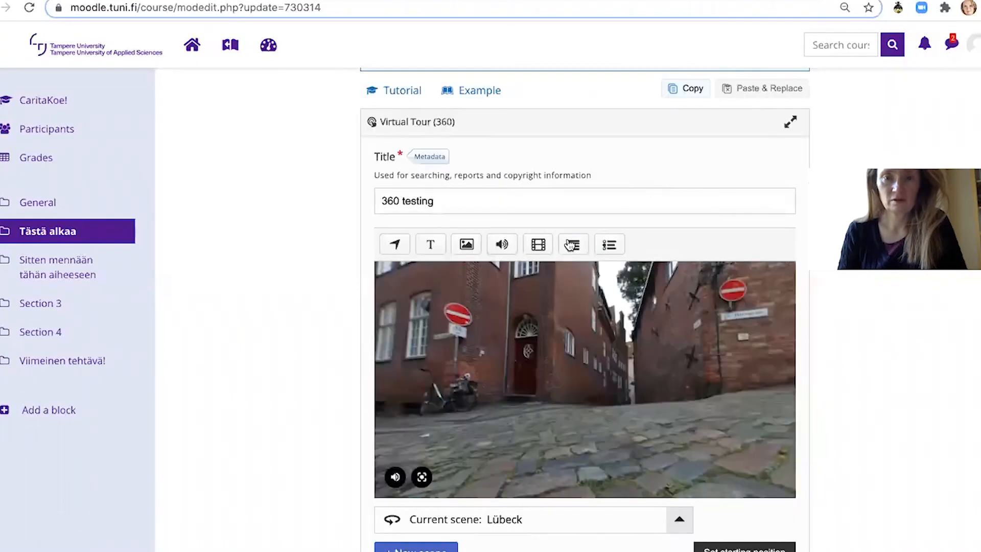
Add a video hotspot to the Lübeck scene and title it "Dancing Particles".
click(536, 245)
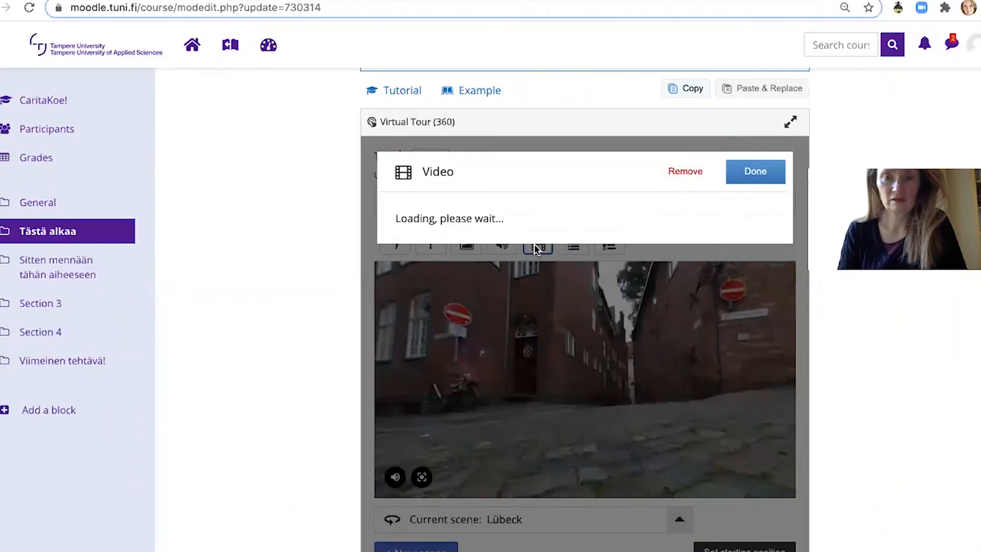
click(527, 264)
key(ctrl+a)
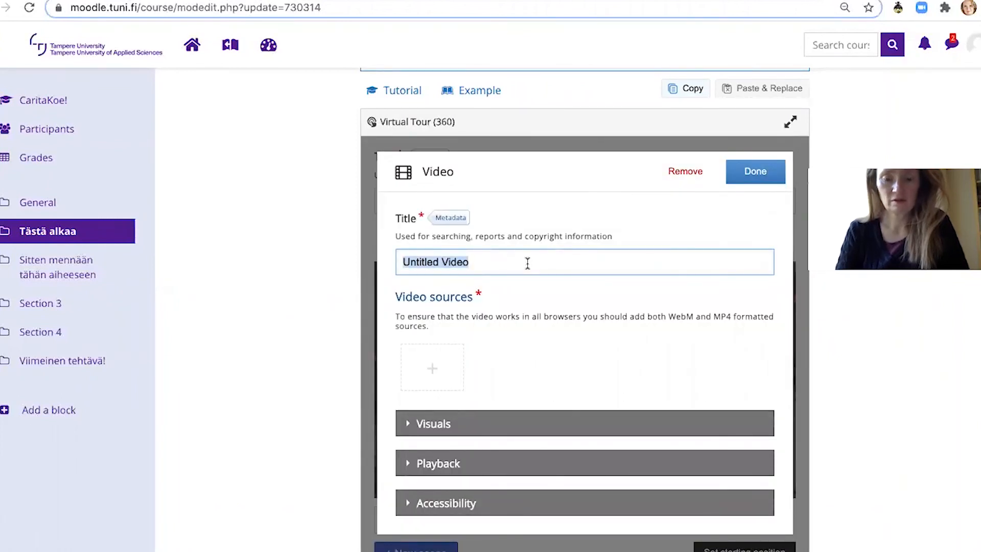
text(Dancing Particles)
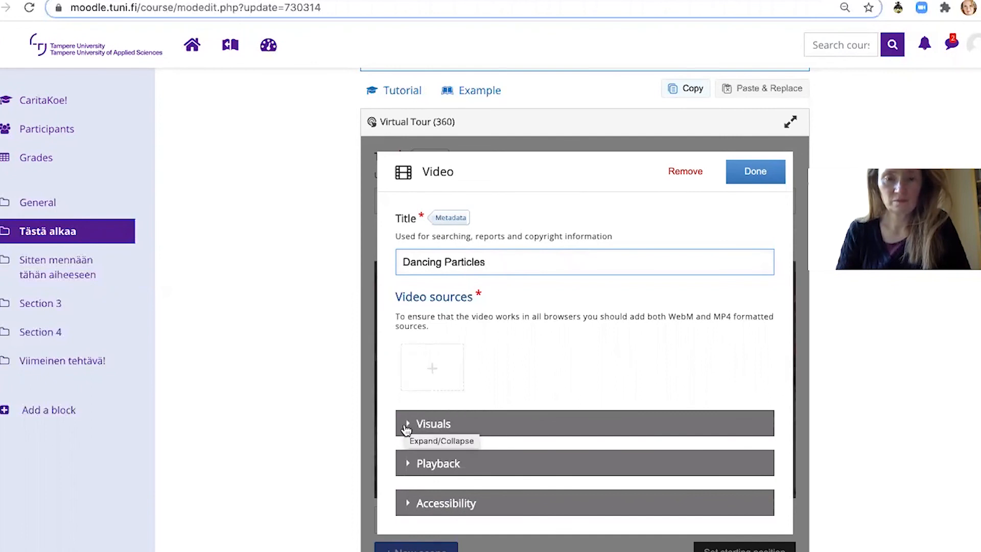
click(408, 464)
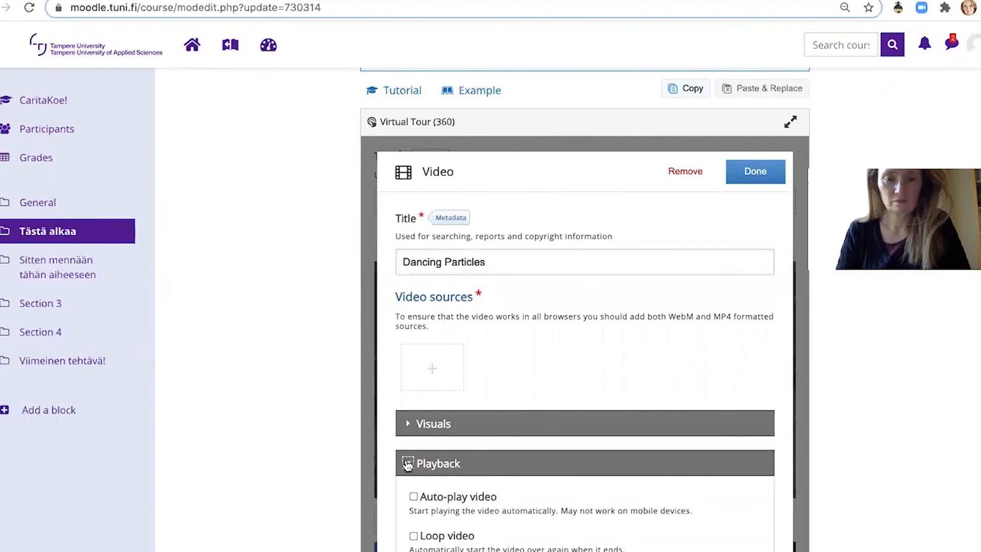
click(407, 426)
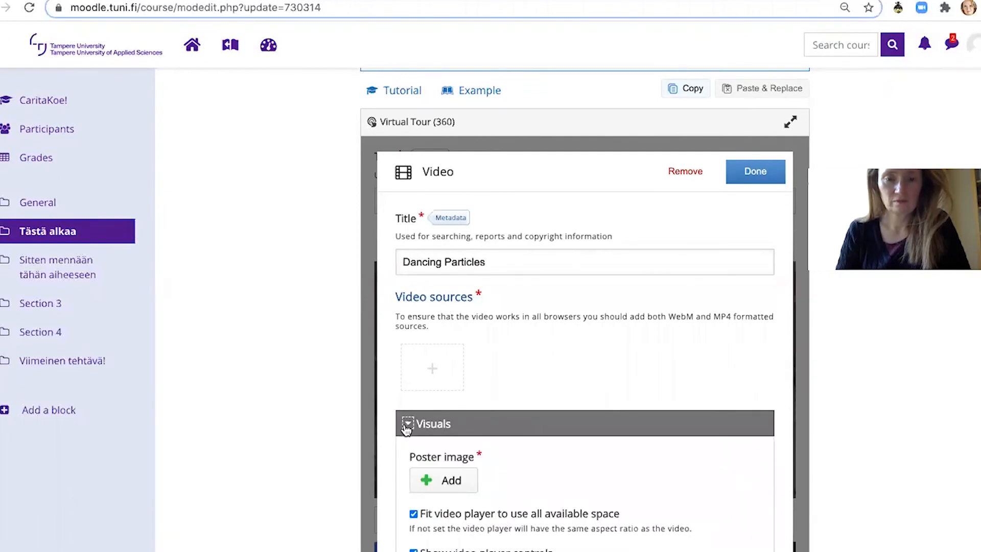
click(439, 367)
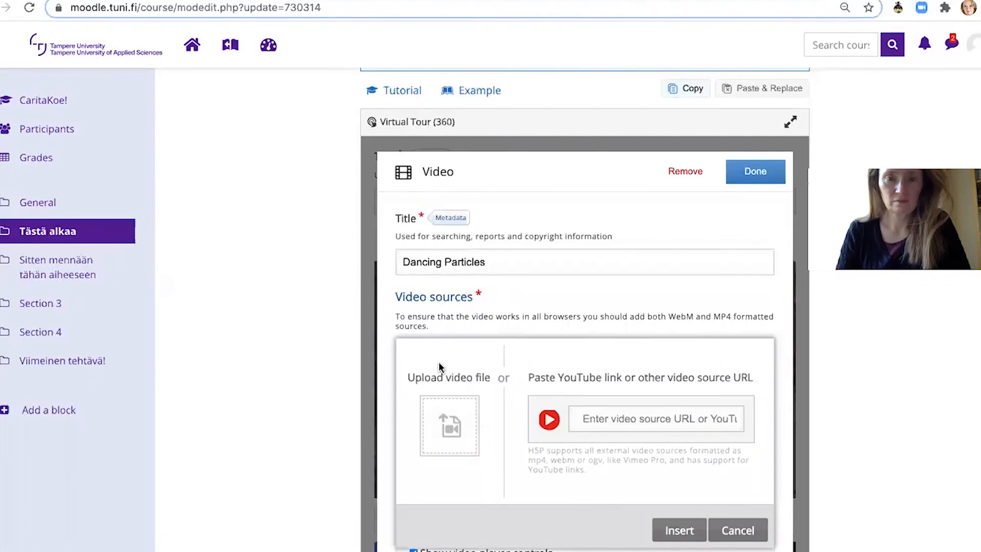
click(603, 414)
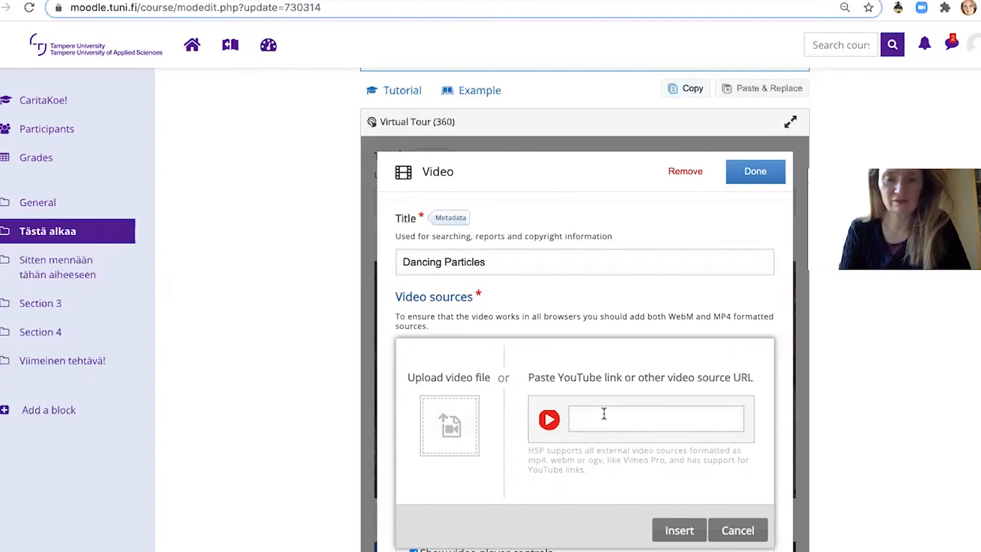
text(https://youtu.be/Y9fVaCo-du4)
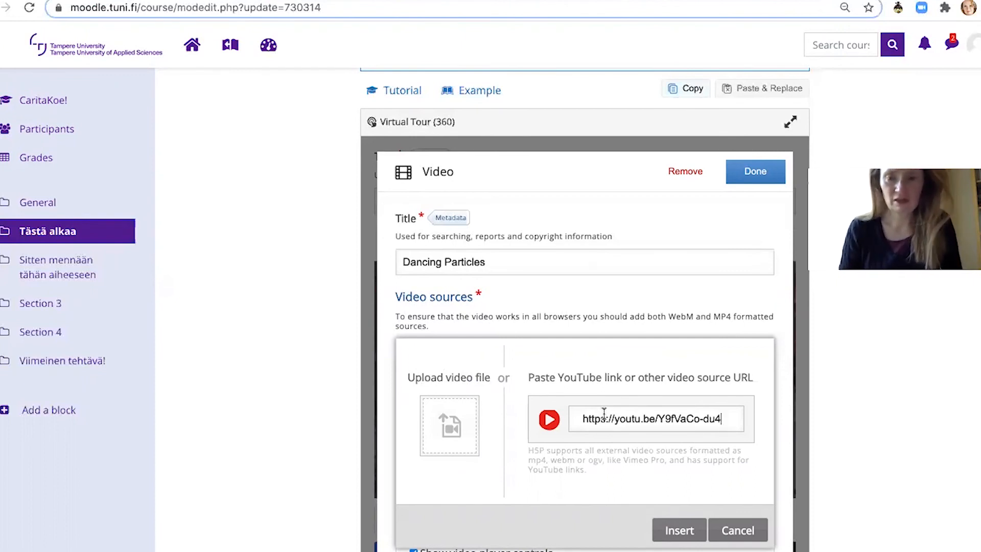
click(670, 533)
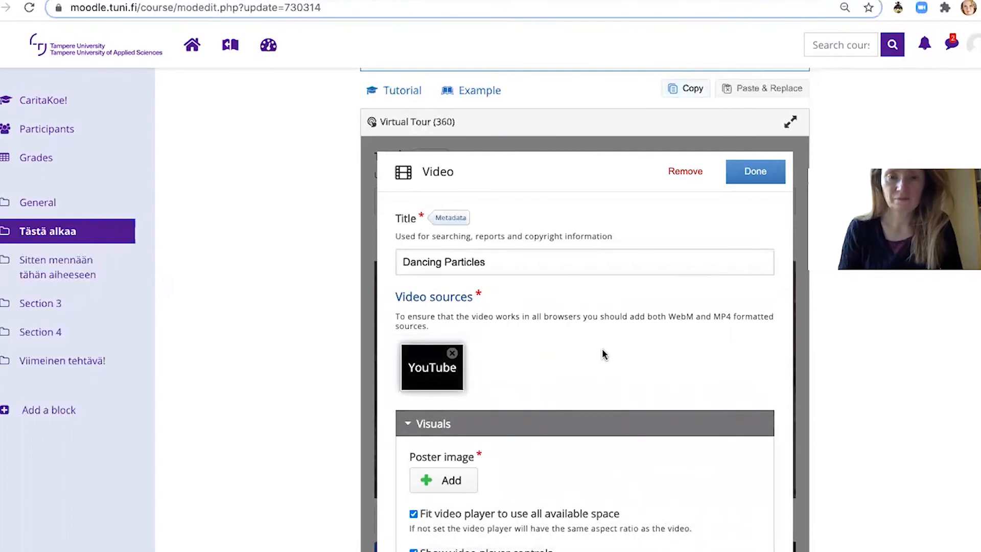
Upload "kirkon freskot ja keskisormi.jpg" from the kuvat folder as the video's poster image.
scroll(603, 351, down, 3)
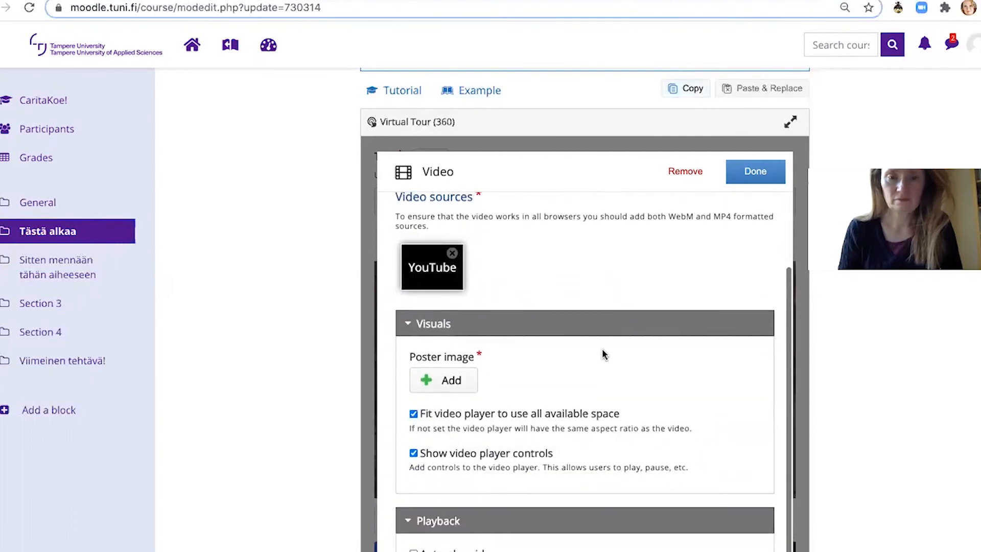
scroll(603, 350, down, 2)
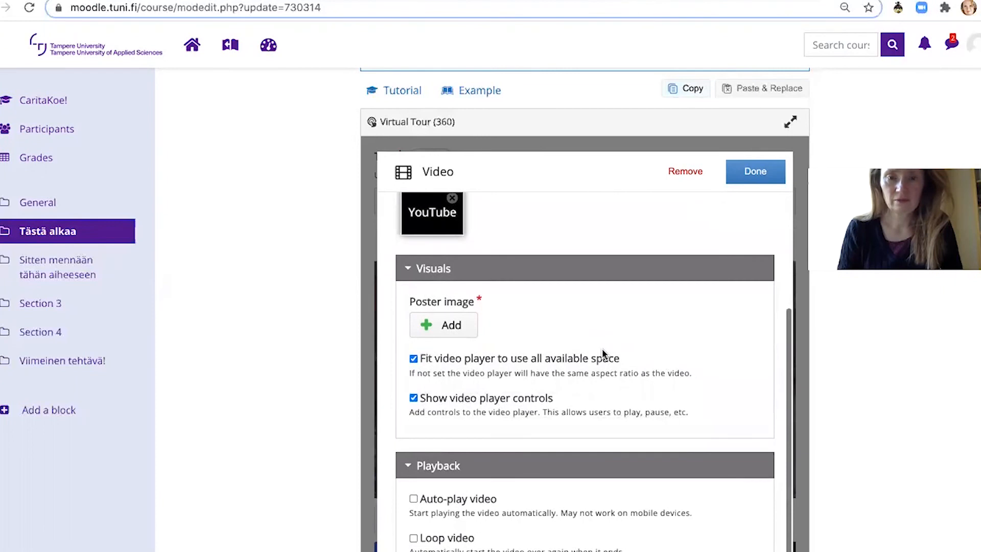
click(460, 333)
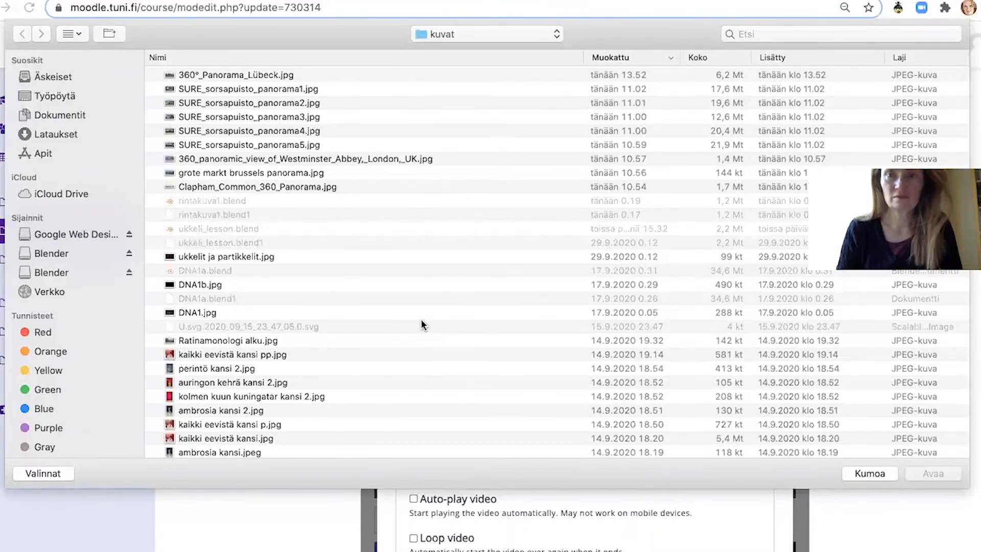
scroll(424, 310, down, 2)
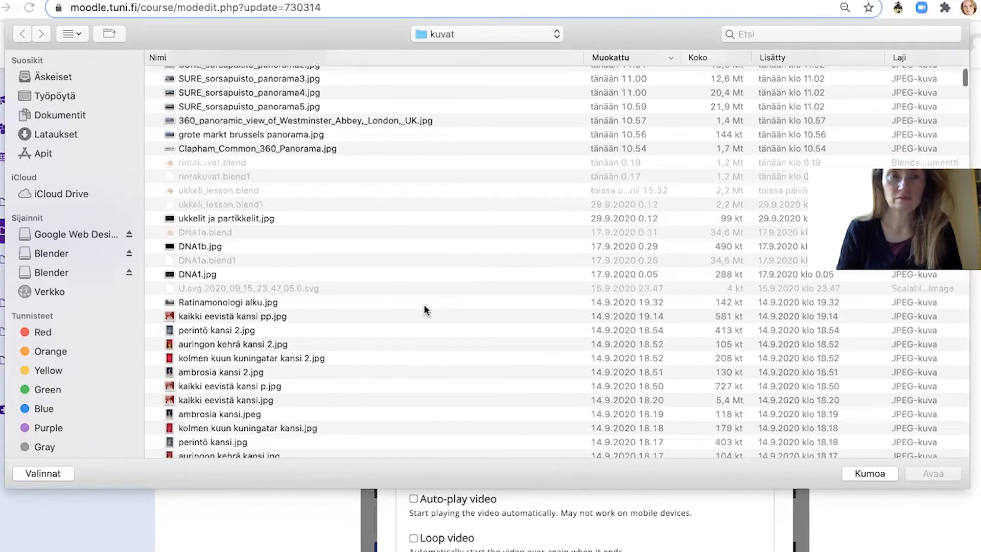
scroll(424, 309, up, 2)
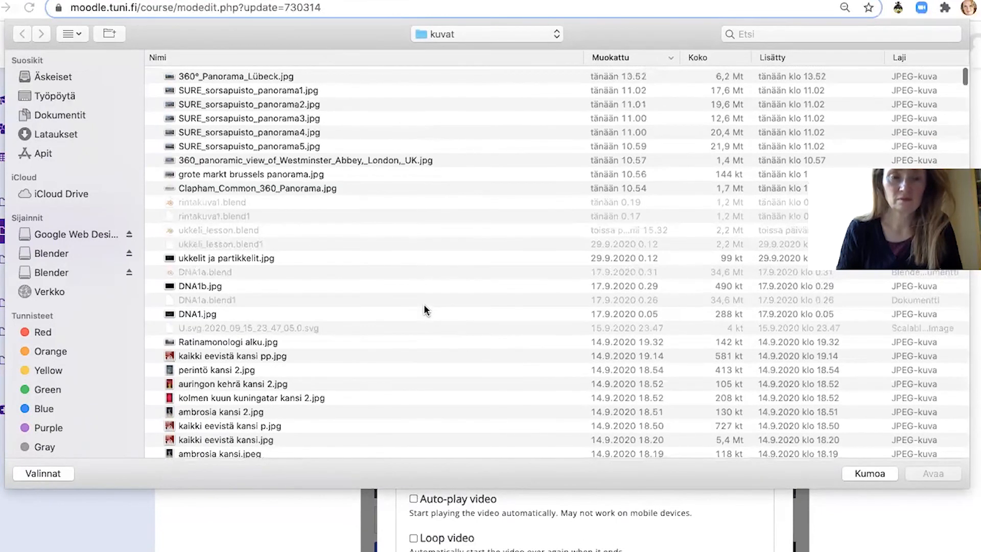
scroll(295, 346, down, 5)
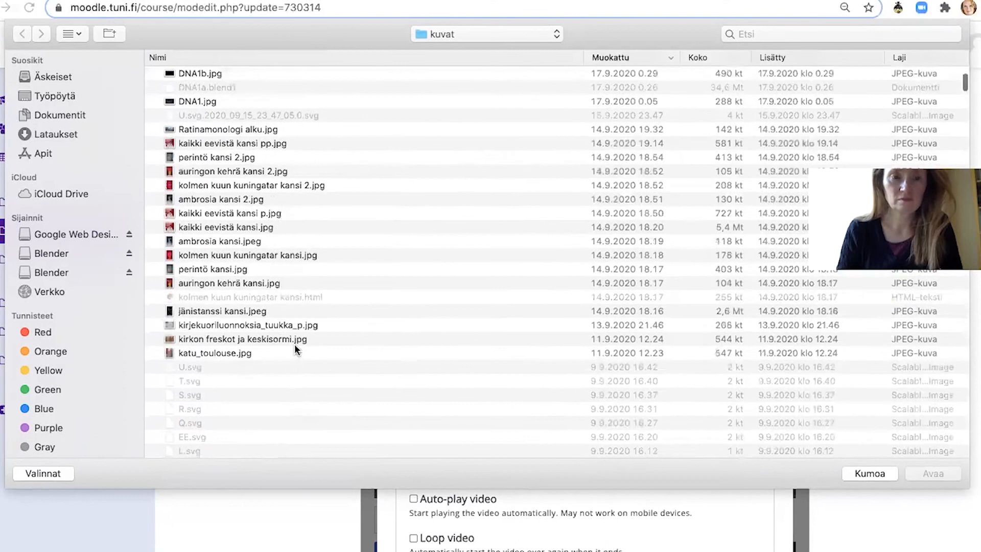
click(293, 340)
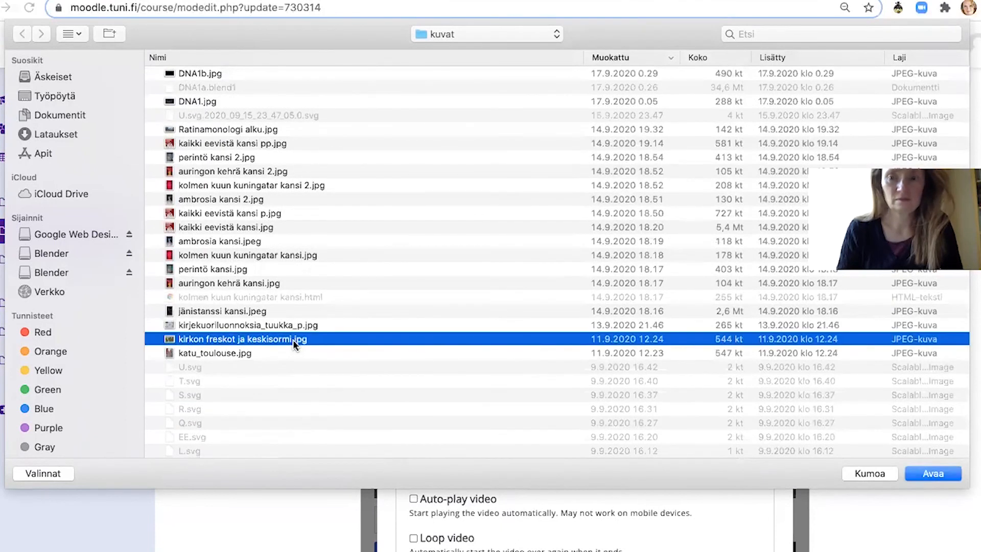
click(941, 472)
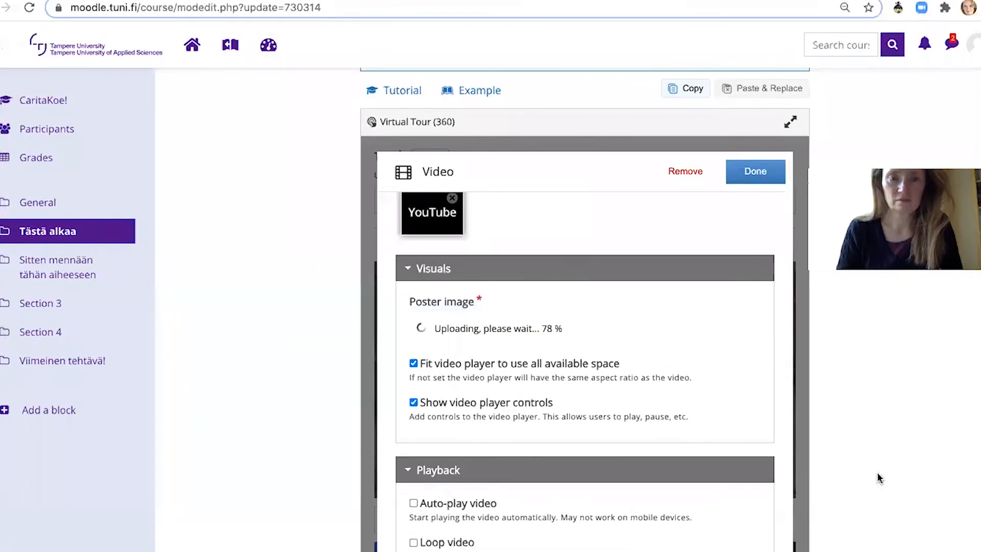
Enable auto-play and looping for the video and expand its accessibility settings.
scroll(702, 460, down, 2)
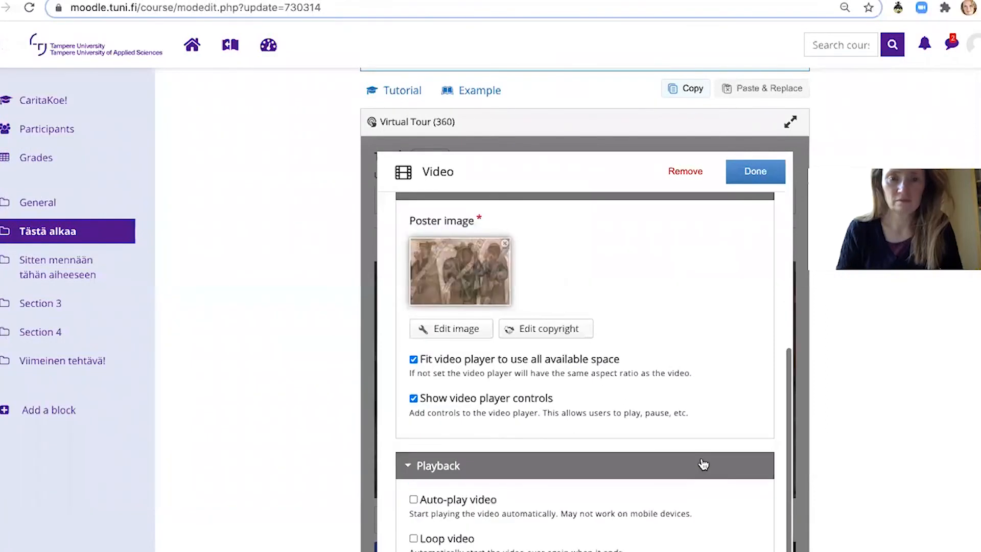
scroll(704, 462, down, 3)
scroll(412, 372, down, 1)
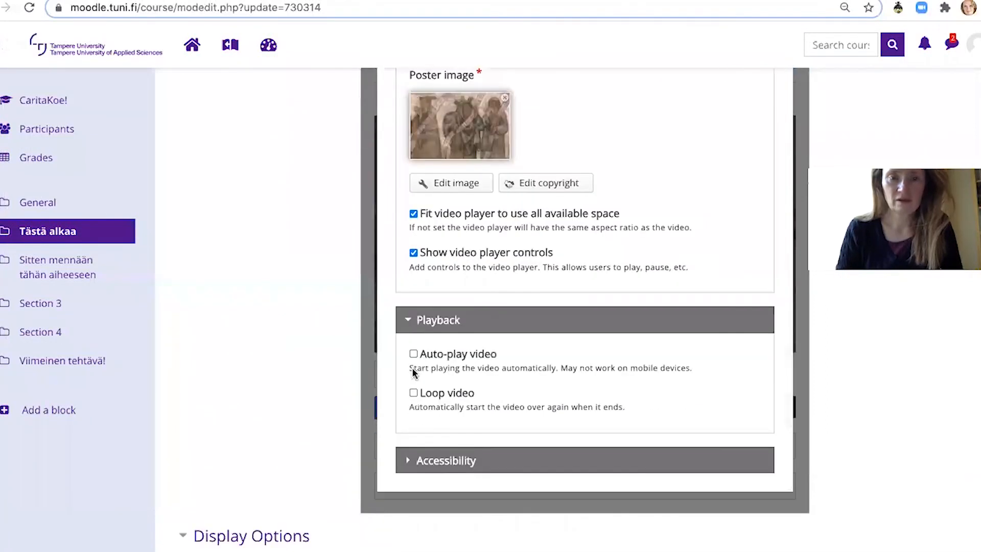
click(414, 353)
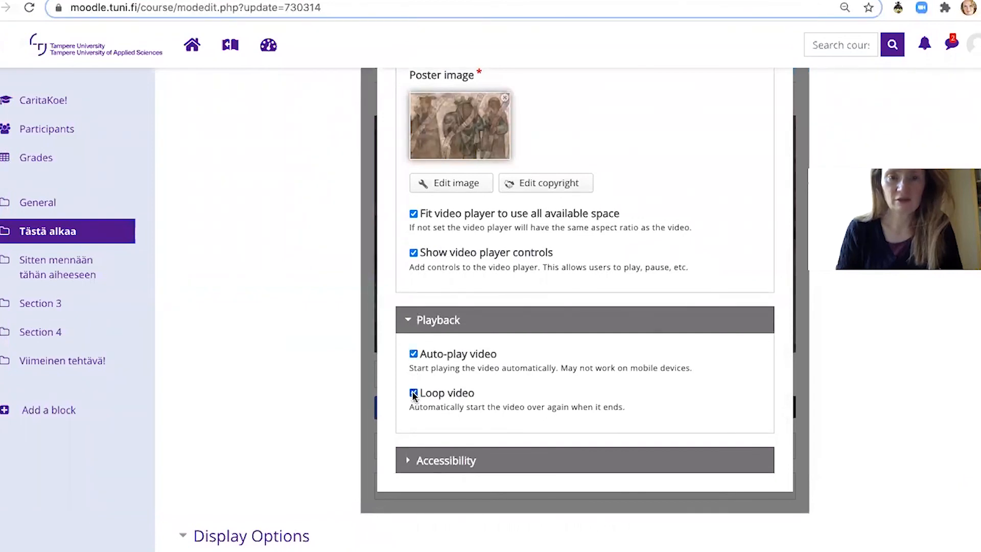
click(407, 462)
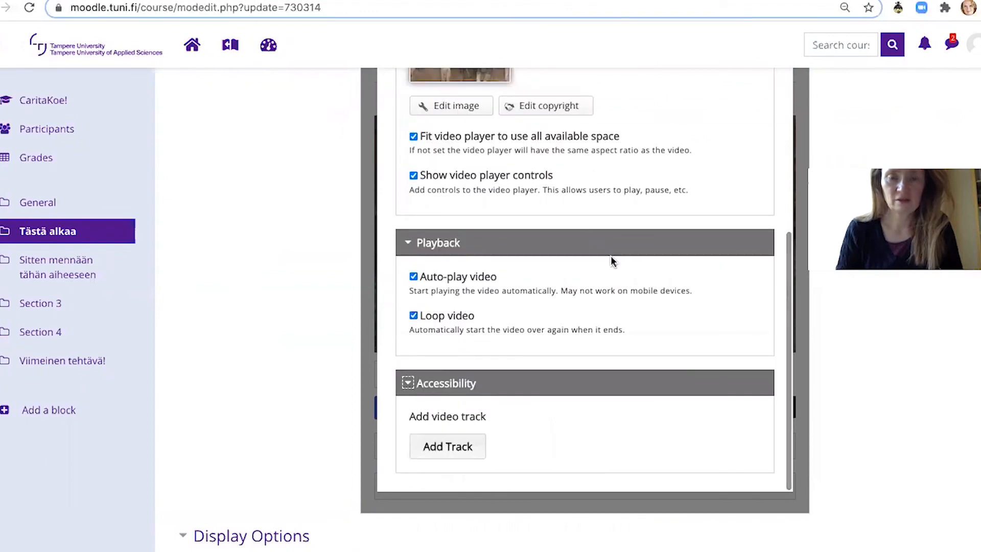
Review the Dancing Particles video settings and save the video hotspot in the Lübeck scene.
scroll(613, 261, up, 4)
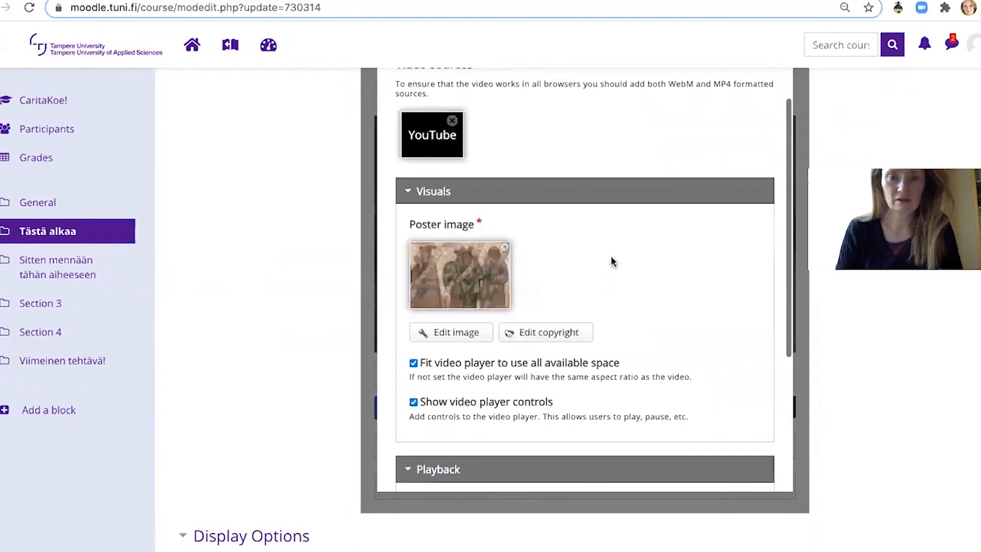
scroll(613, 261, up, 1)
scroll(614, 262, up, 1)
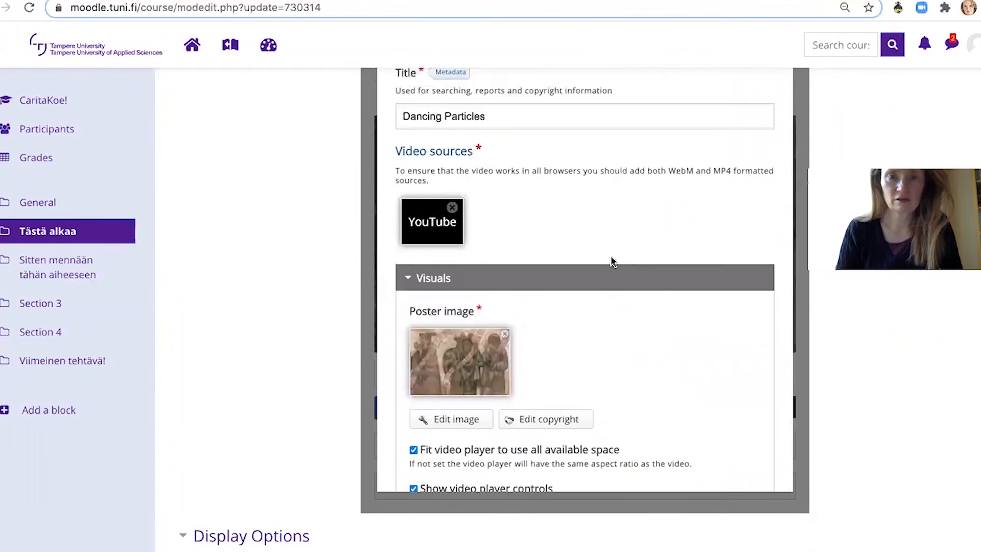
scroll(614, 261, up, 10)
scroll(715, 253, down, 5)
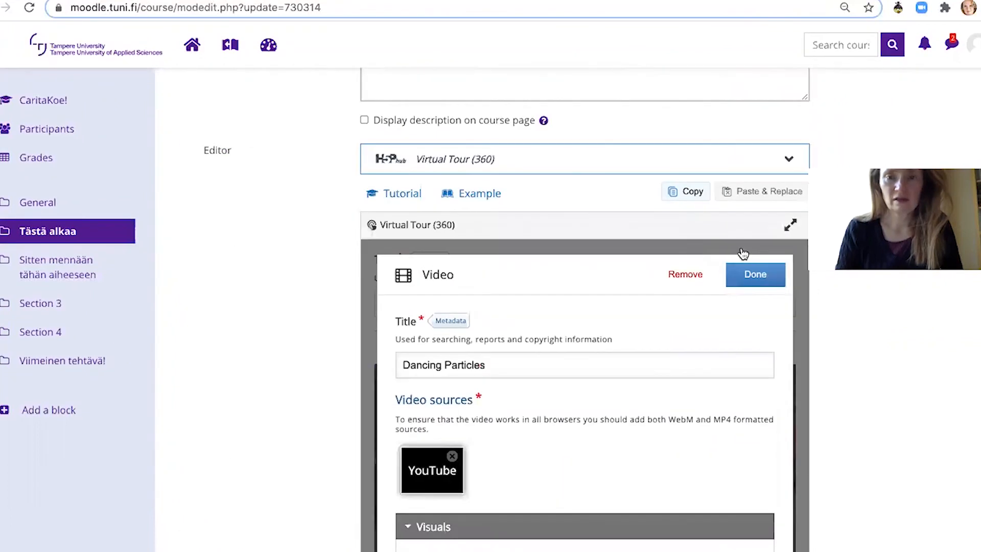
click(743, 256)
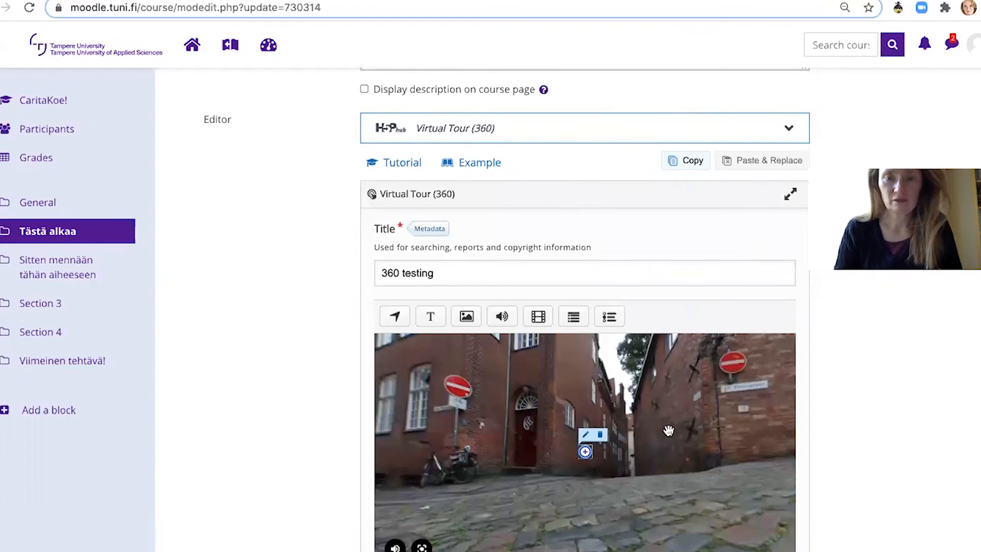
Start a Single Choice Set interaction in the Lübeck scene, look through its question and alternative fields, and delete it.
drag(579, 421, 412, 436)
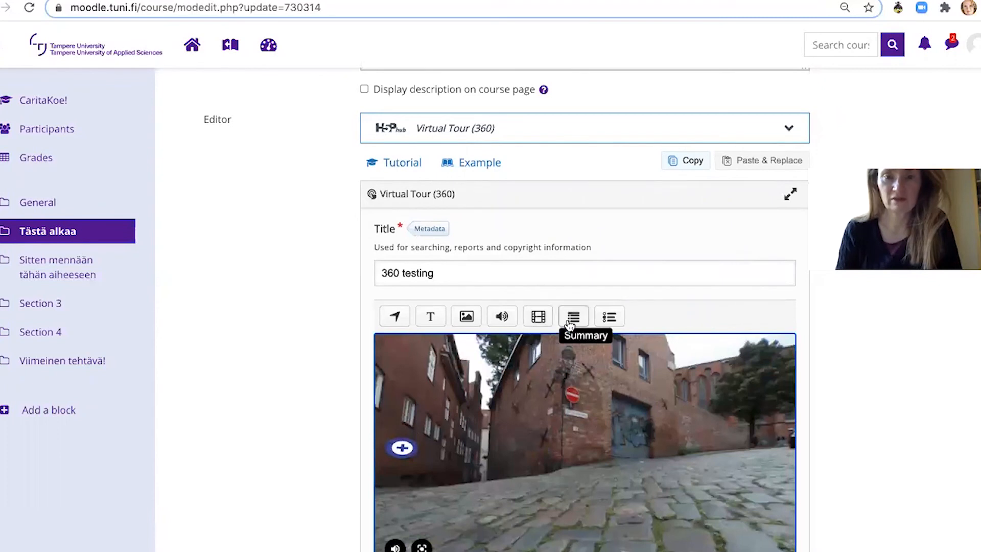
click(609, 318)
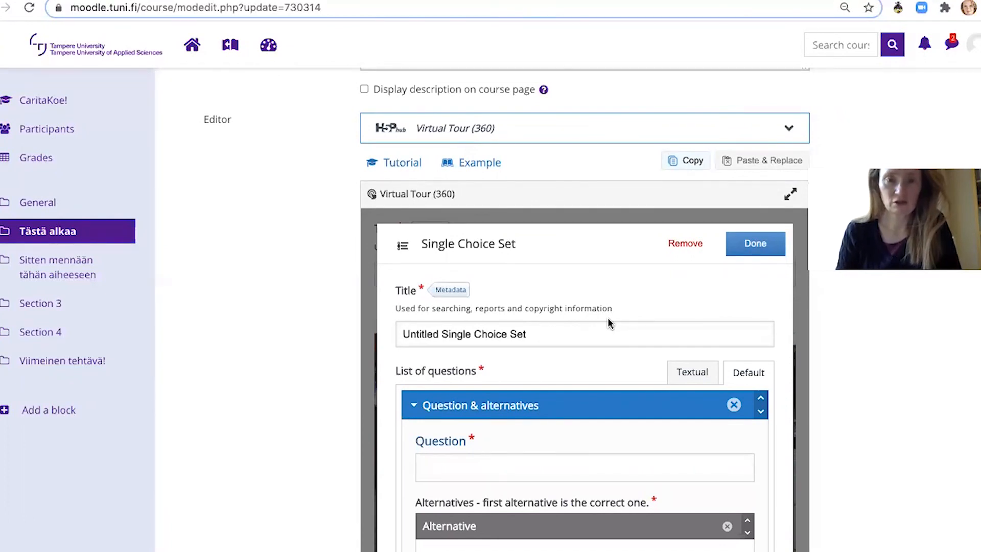
scroll(392, 364, down, 1)
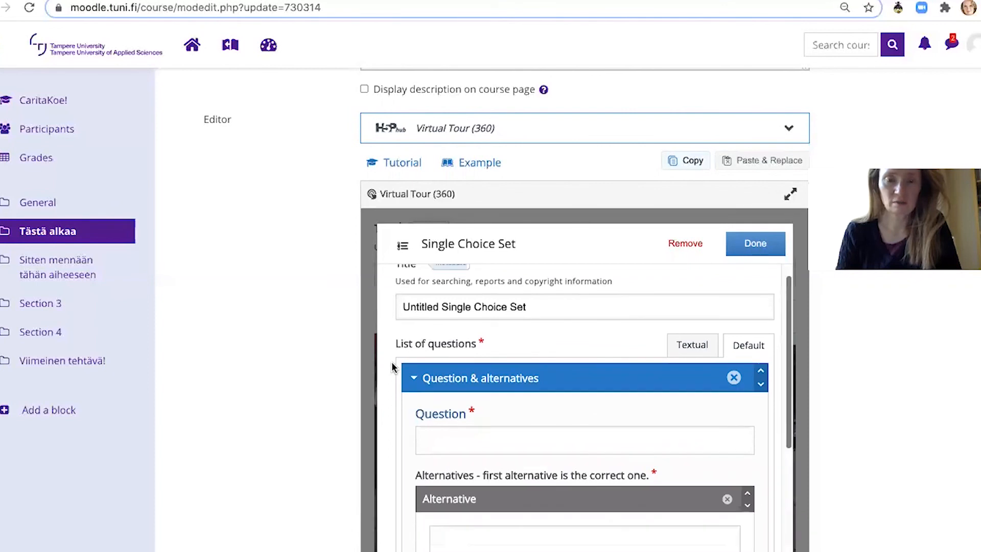
scroll(392, 362, down, 5)
scroll(392, 364, down, 1)
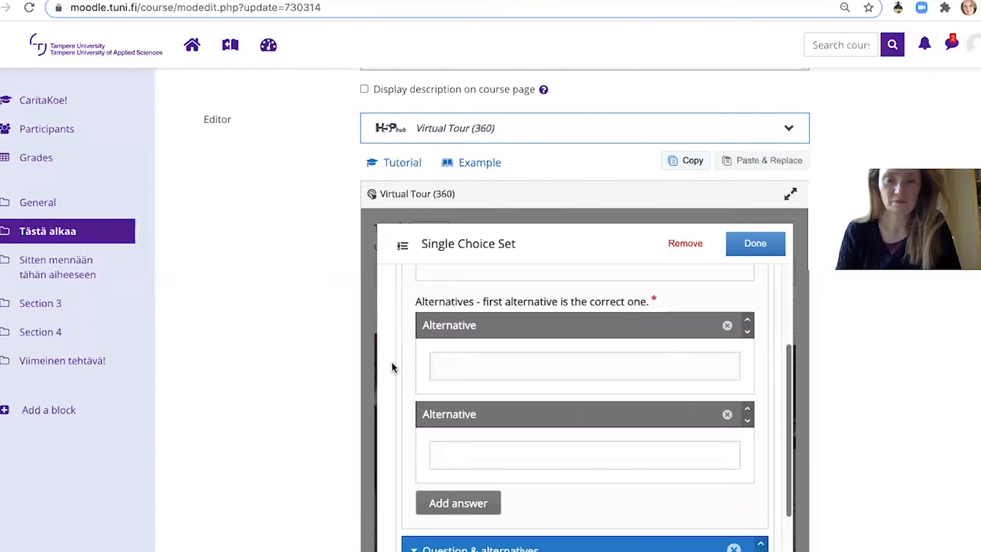
scroll(392, 362, down, 5)
scroll(392, 362, down, 2)
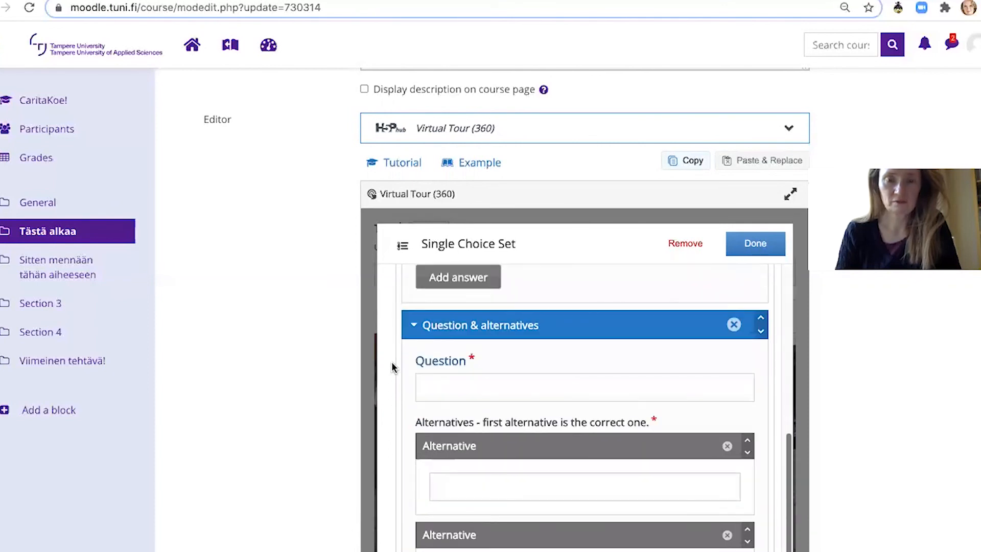
scroll(391, 362, down, 2)
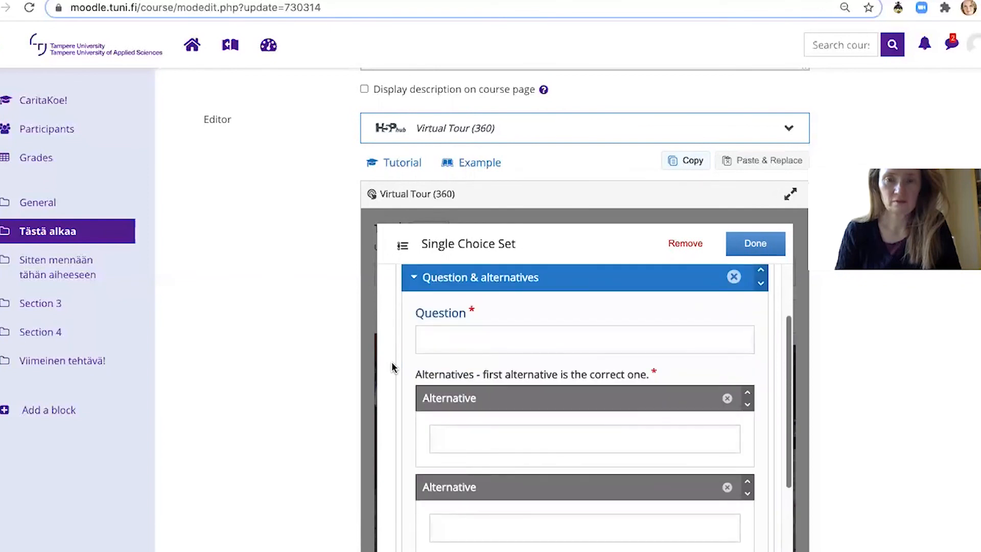
click(669, 243)
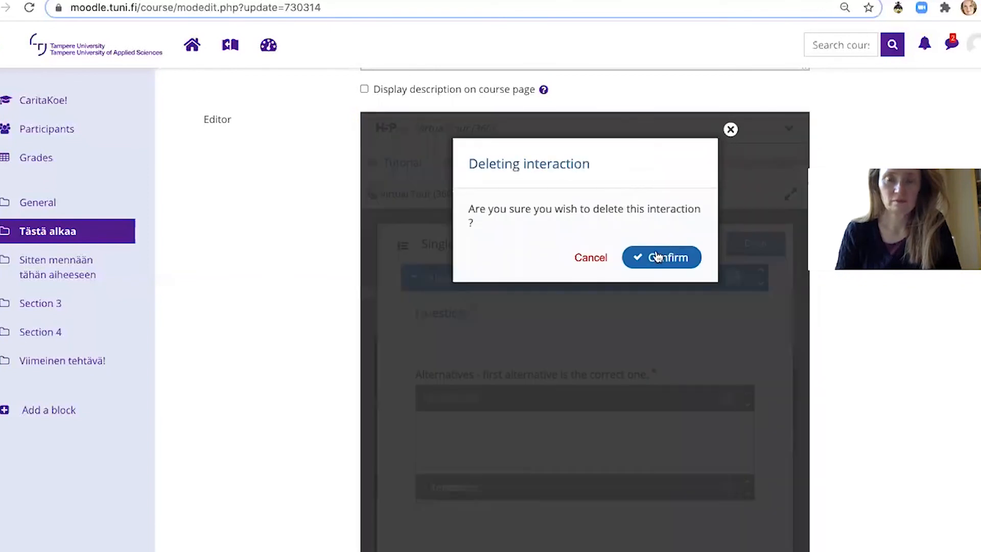
click(658, 254)
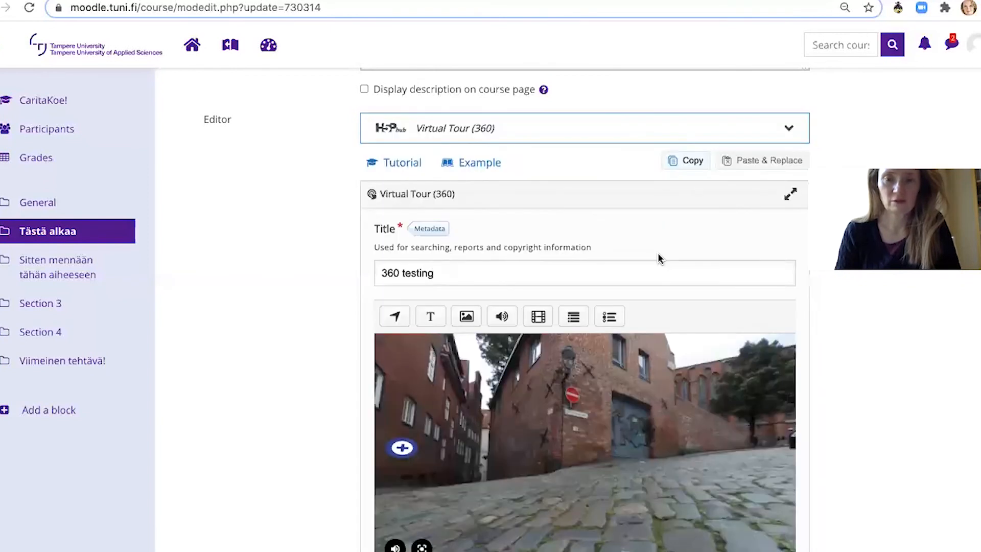
Start a Summary interaction in the Lübeck scene, look through its introduction and statement fields, and delete it.
click(573, 317)
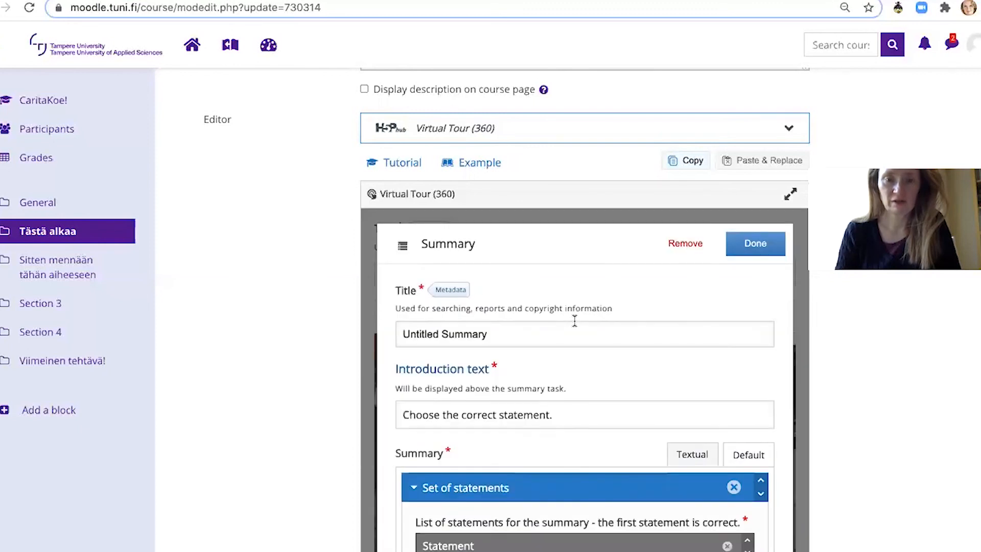
scroll(388, 433, down, 1)
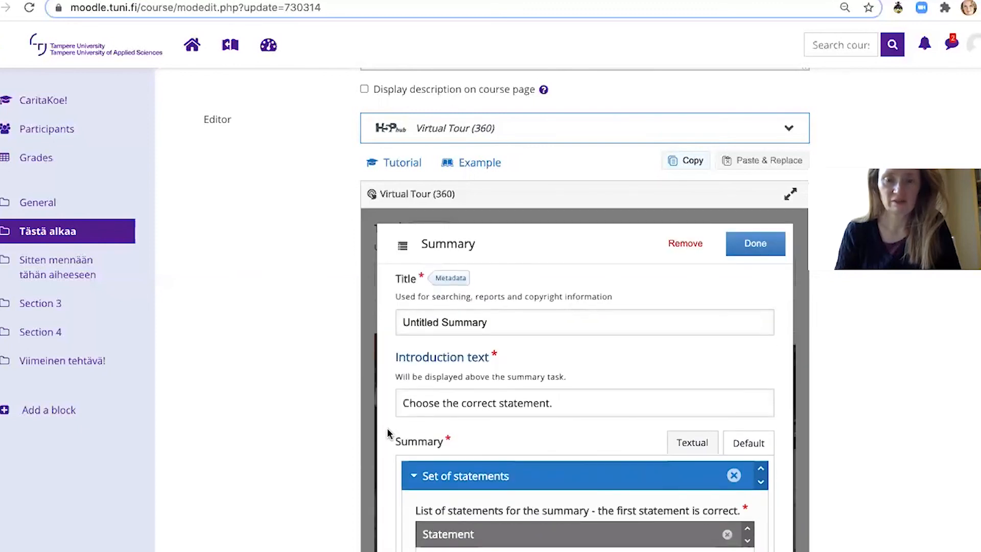
scroll(389, 434, down, 5)
scroll(388, 433, down, 3)
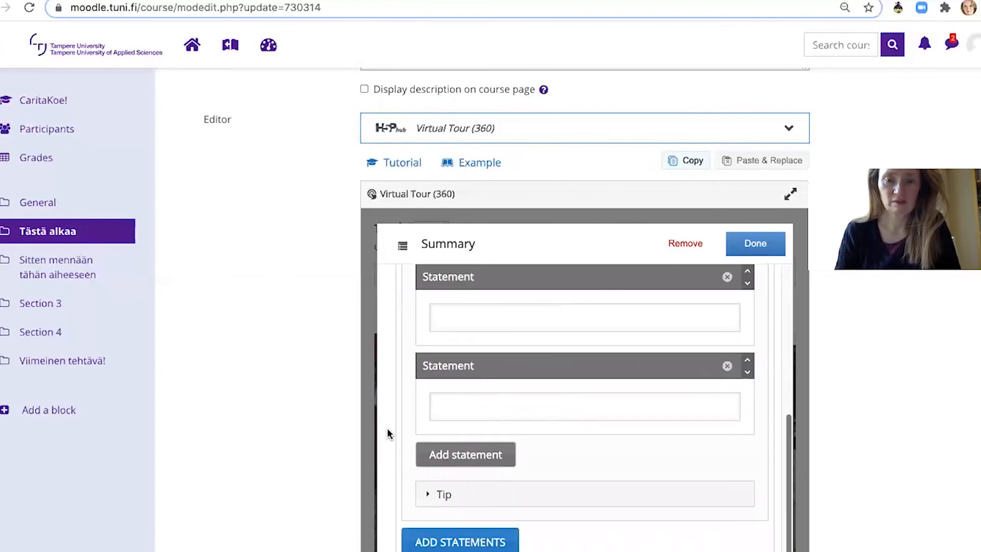
scroll(387, 432, down, 4)
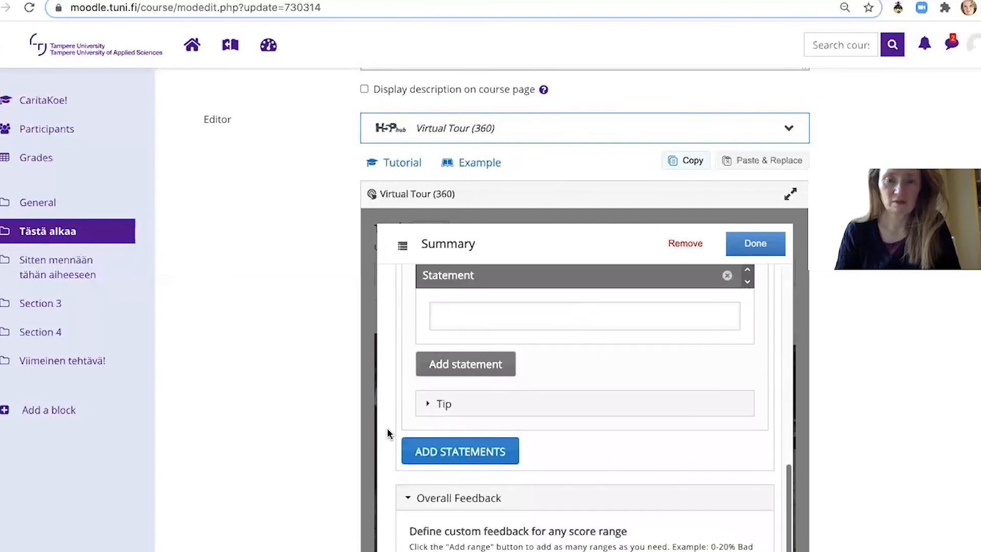
scroll(388, 432, up, 3)
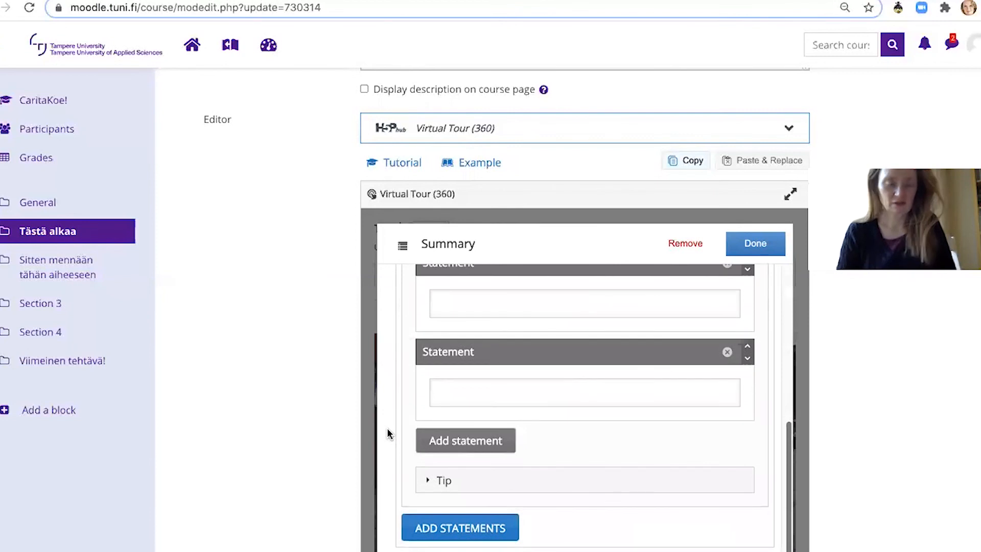
scroll(387, 432, up, 8)
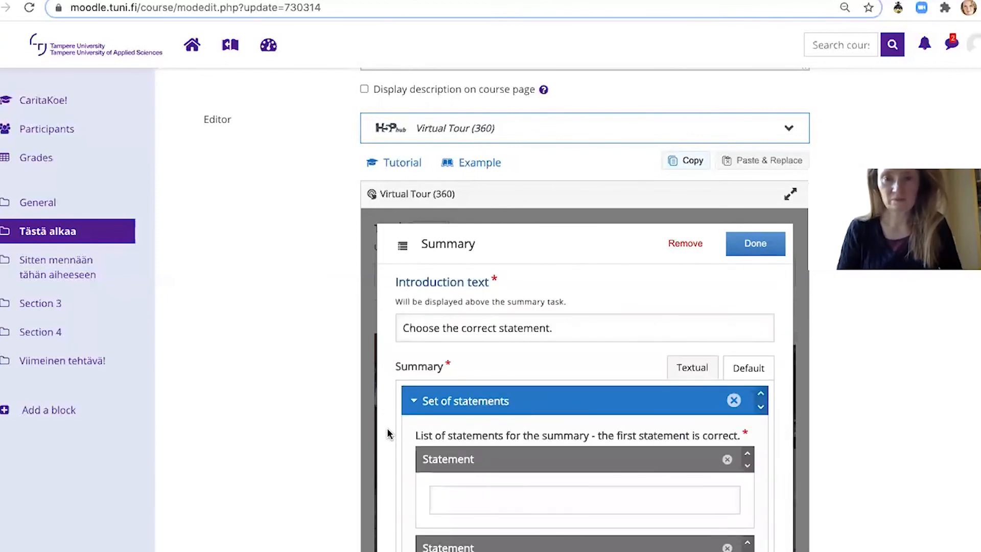
click(680, 249)
click(652, 259)
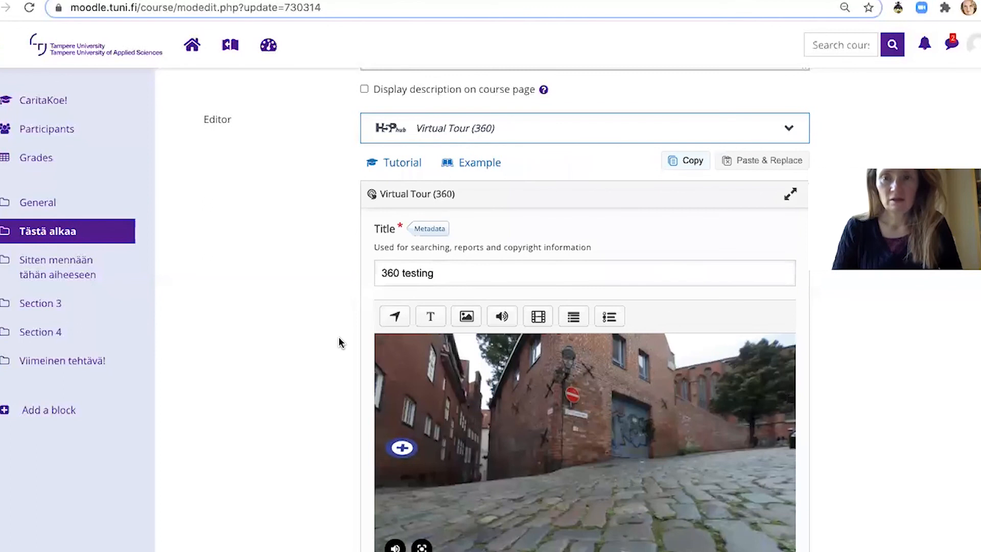
Save and display the 360 testing activity and view the tour in full screen.
scroll(339, 342, down, 6)
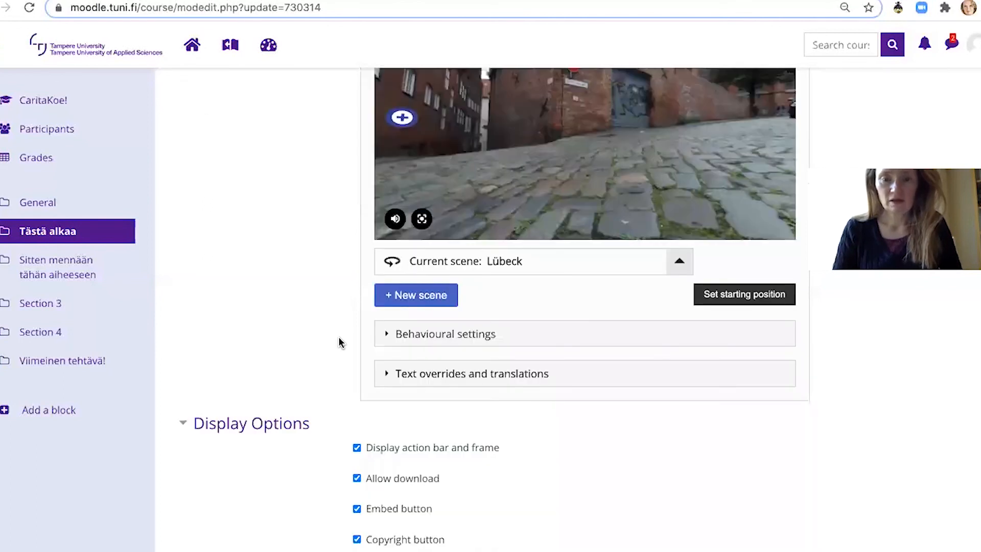
scroll(339, 342, down, 3)
scroll(340, 343, down, 2)
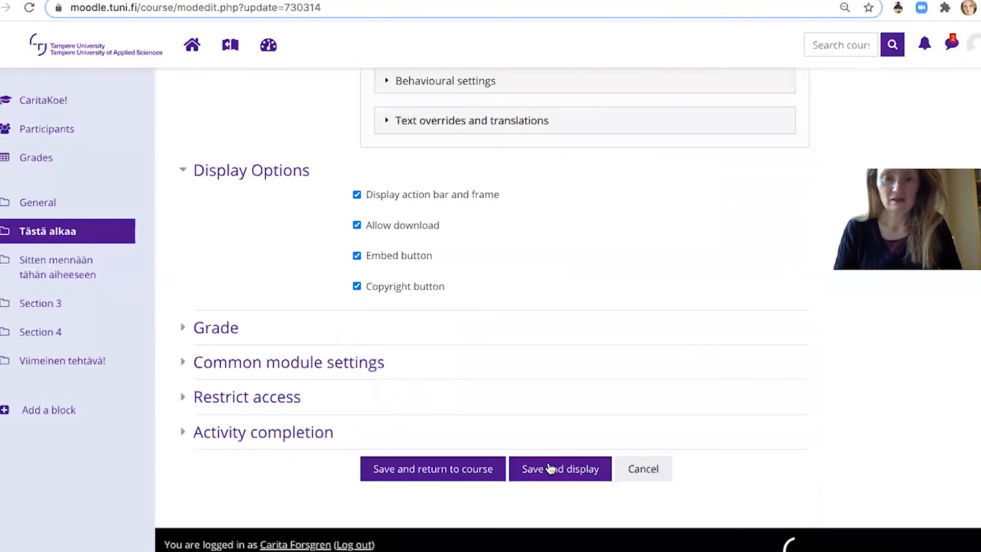
click(550, 468)
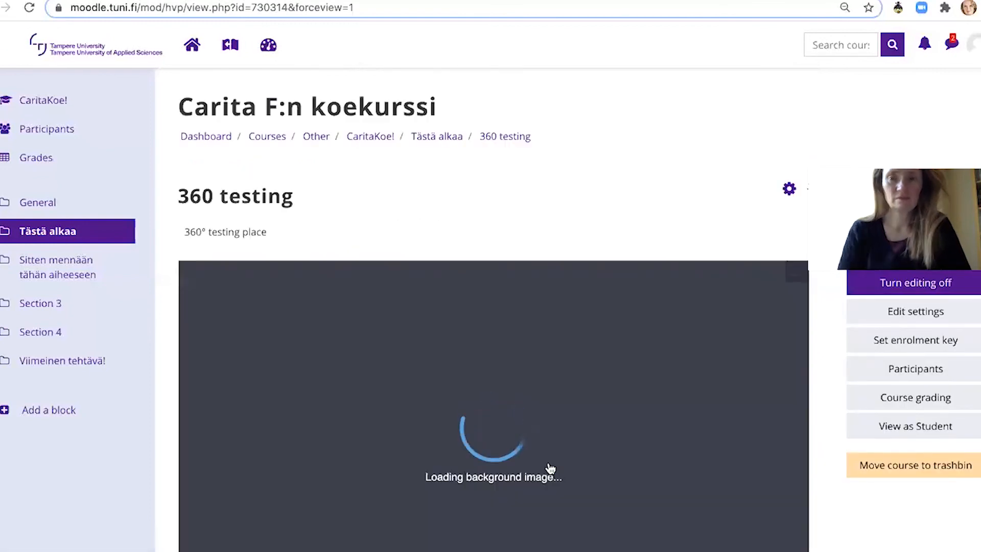
scroll(559, 176, down, 1)
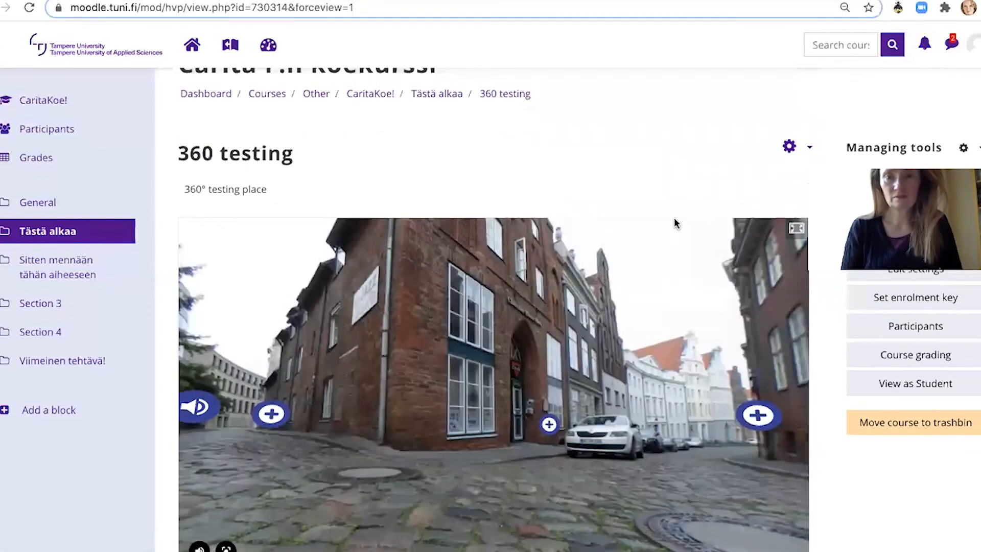
click(797, 230)
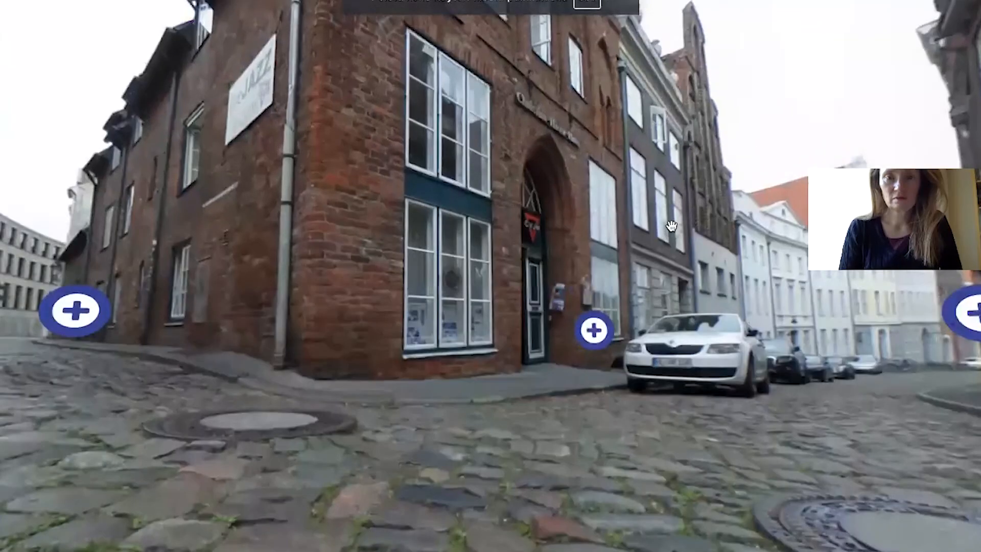
Test the text hotspot beside the white car and the book cover image hotspot down the street, closing each one.
drag(568, 253, 441, 261)
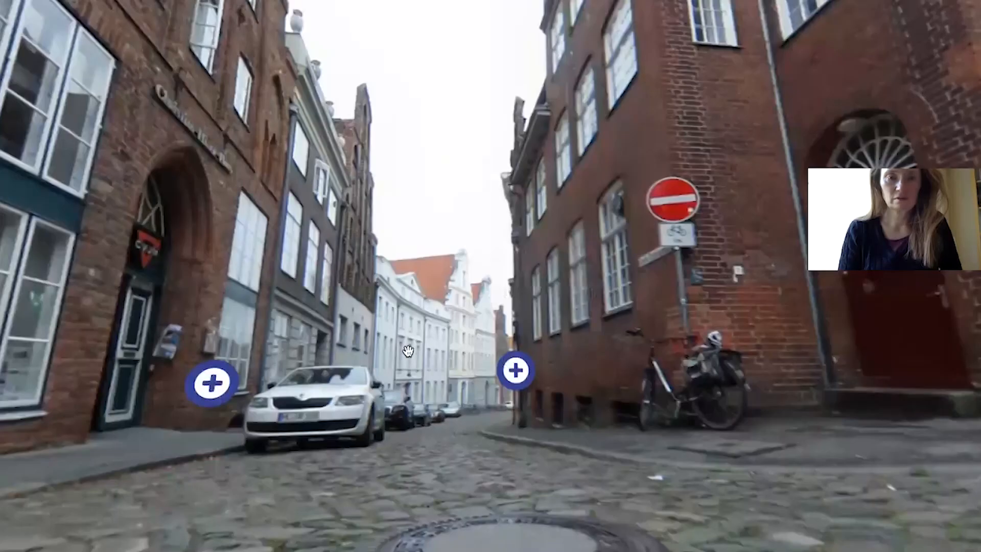
click(224, 382)
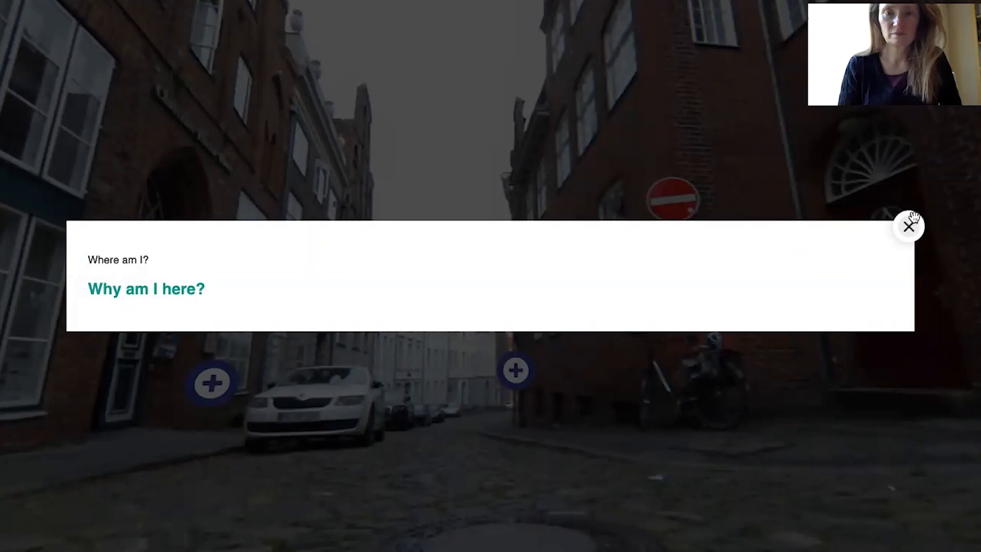
click(915, 221)
click(526, 377)
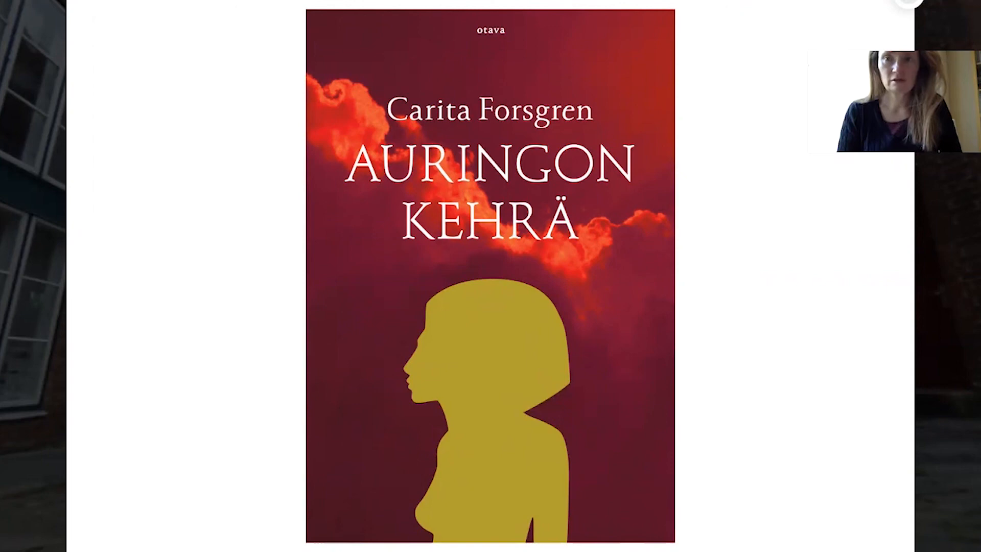
click(906, 3)
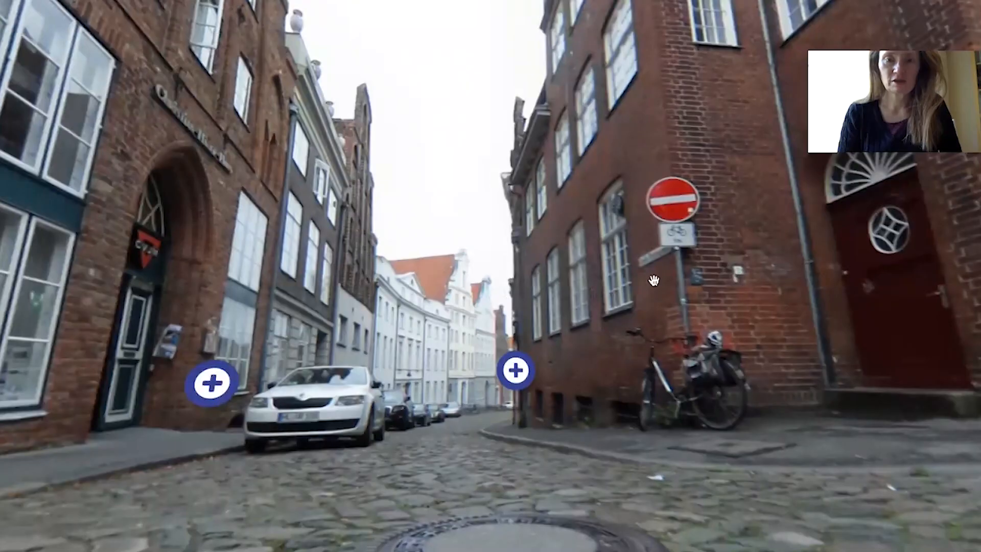
Test the Dancing Particles video hotspot: raise the volume, skip ahead, pause playback and close the video.
drag(655, 282, 362, 280)
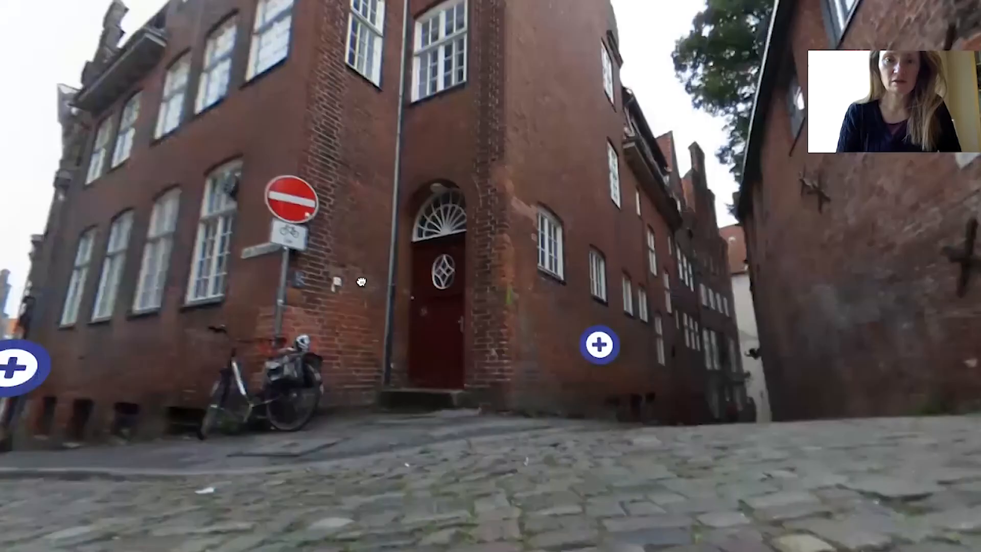
drag(526, 270, 402, 267)
click(420, 341)
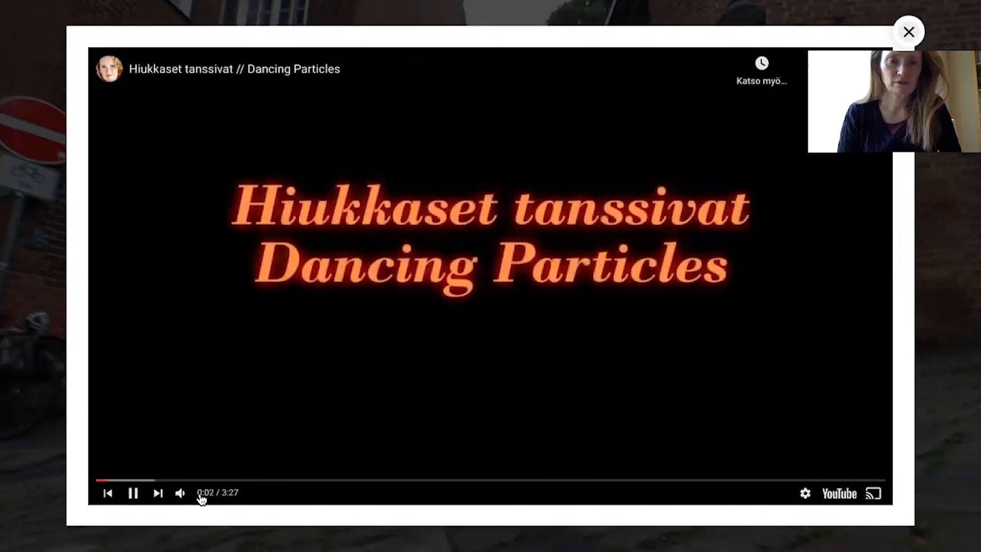
mouse_move(205, 496)
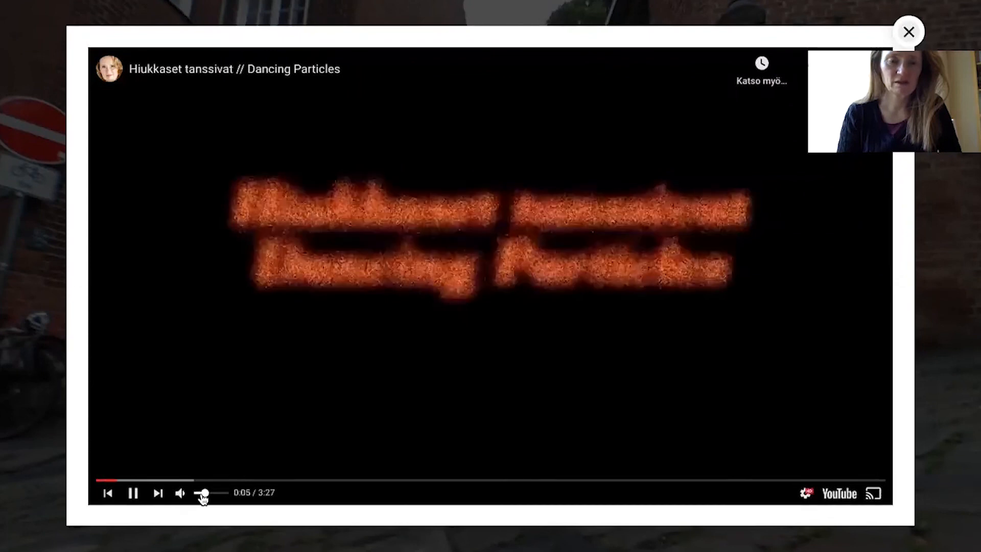
click(220, 493)
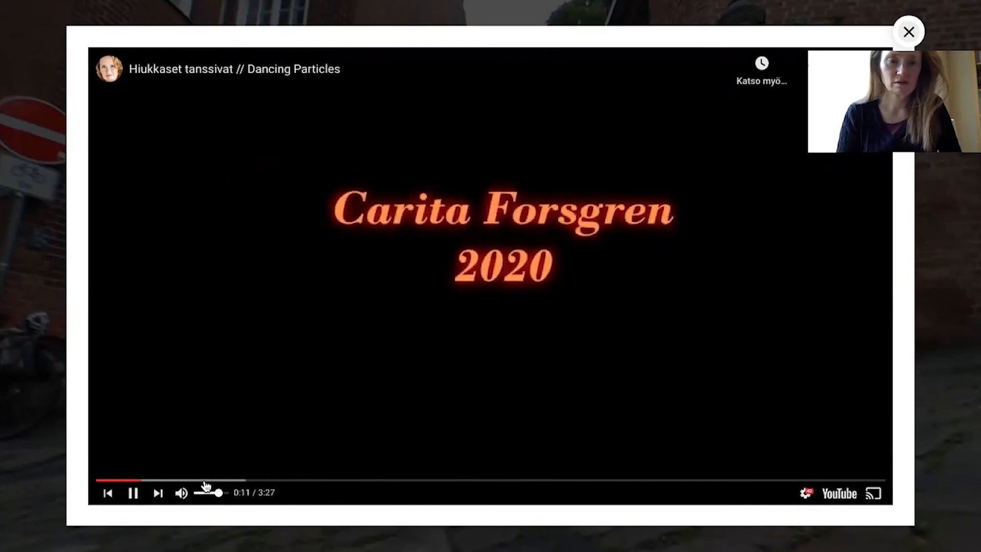
click(206, 481)
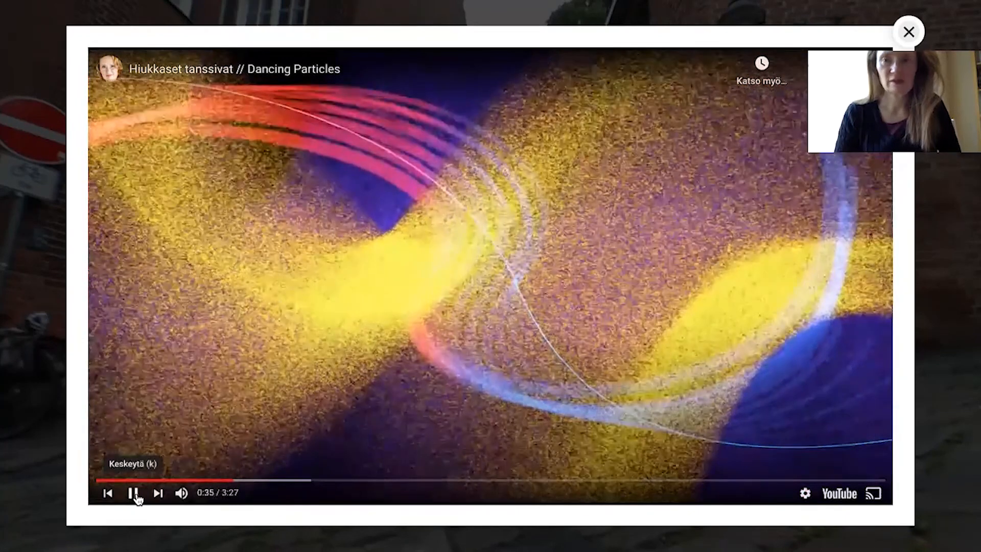
click(134, 493)
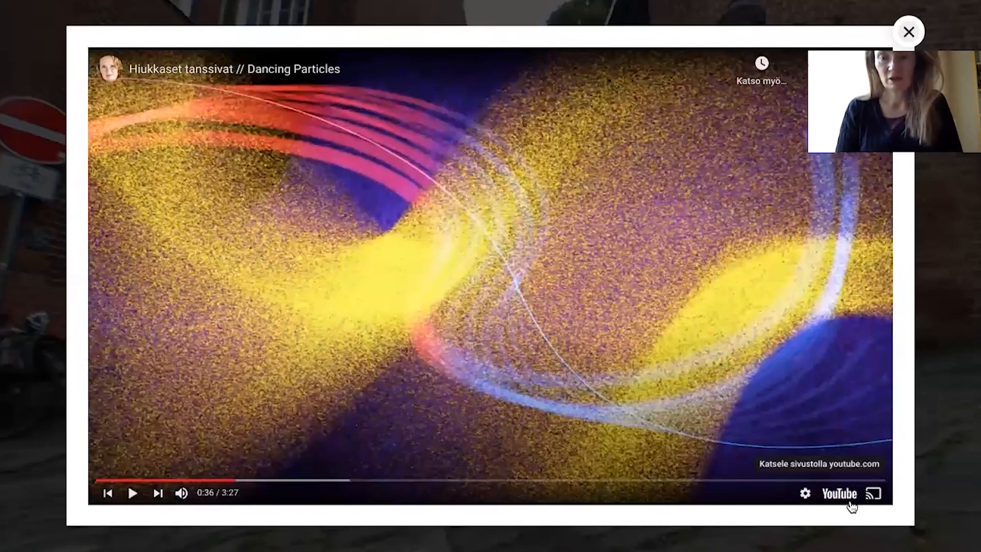
click(910, 33)
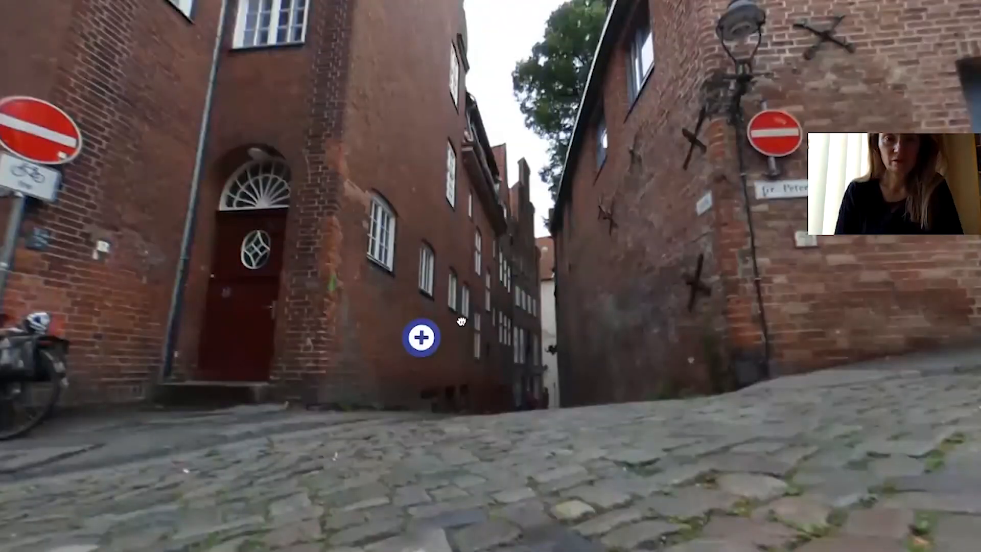
drag(461, 321, 313, 336)
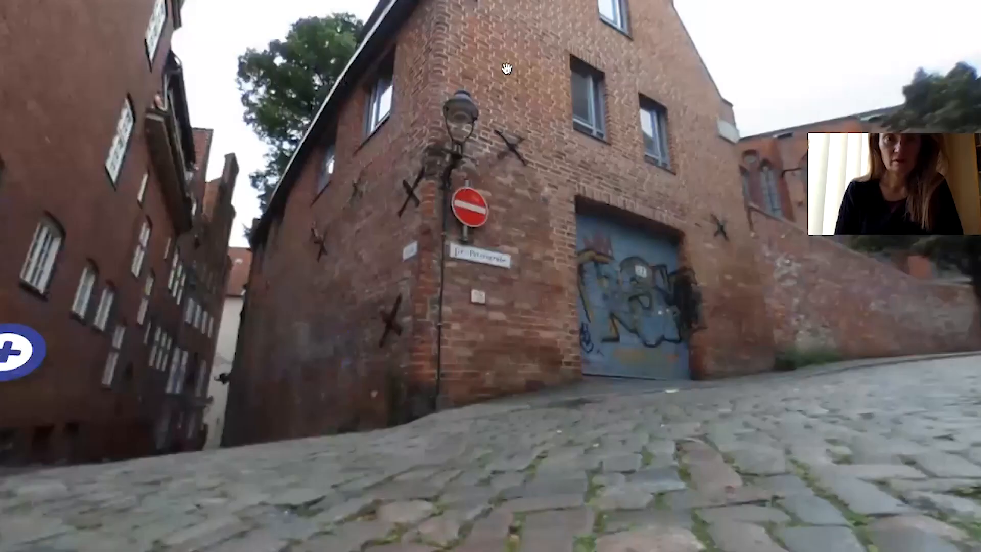